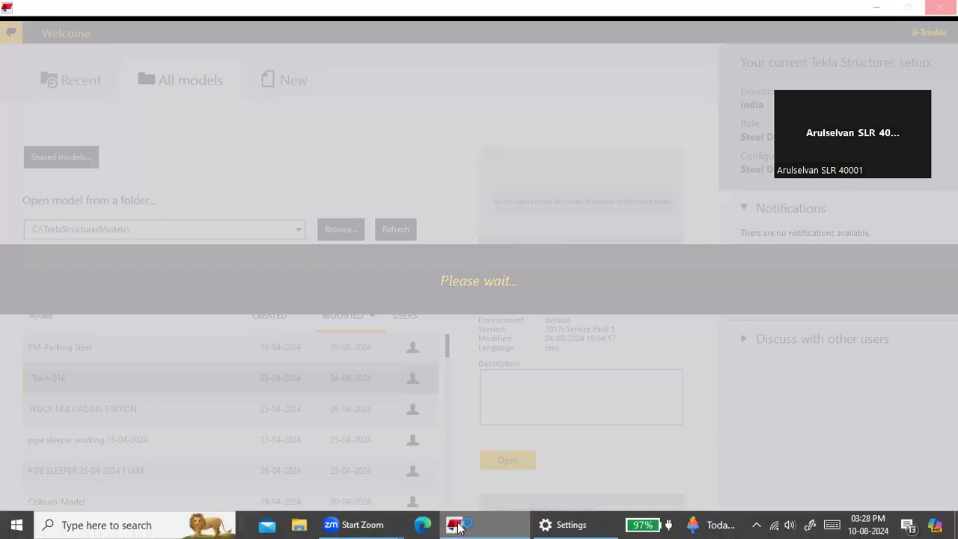
# Switch to File Explorer and open the MY-DOCUMENTS folder on New Volume (F:)
pyautogui.moveTo(421, 528)
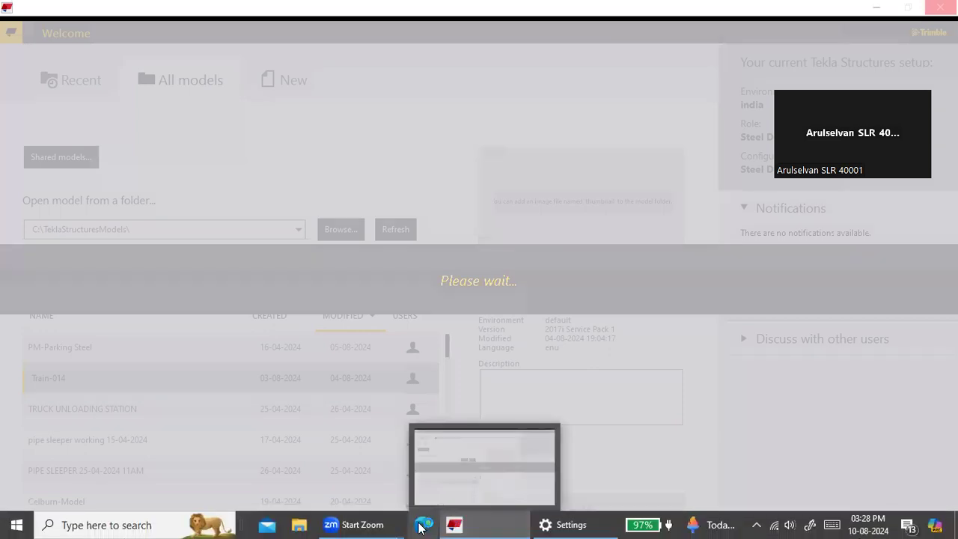
pyautogui.click(299, 524)
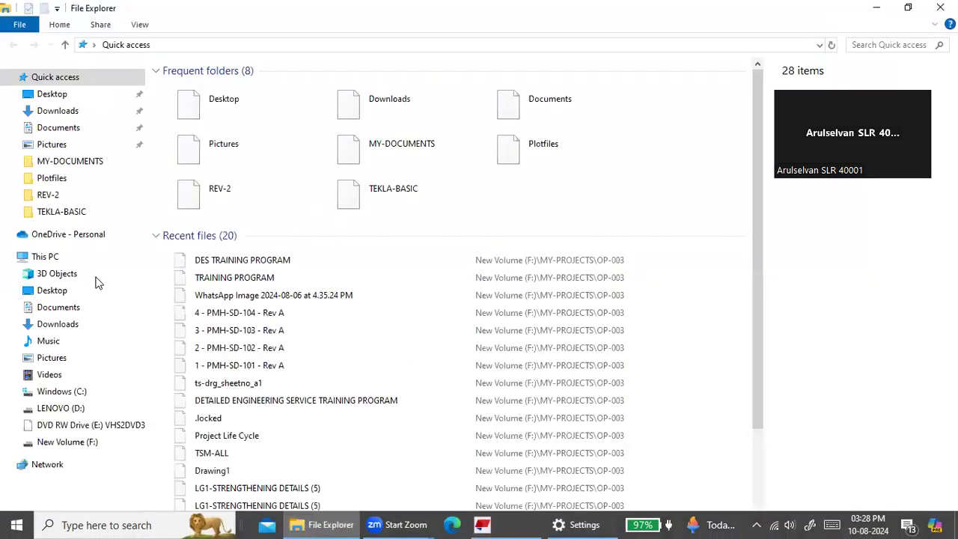
pyautogui.click(75, 442)
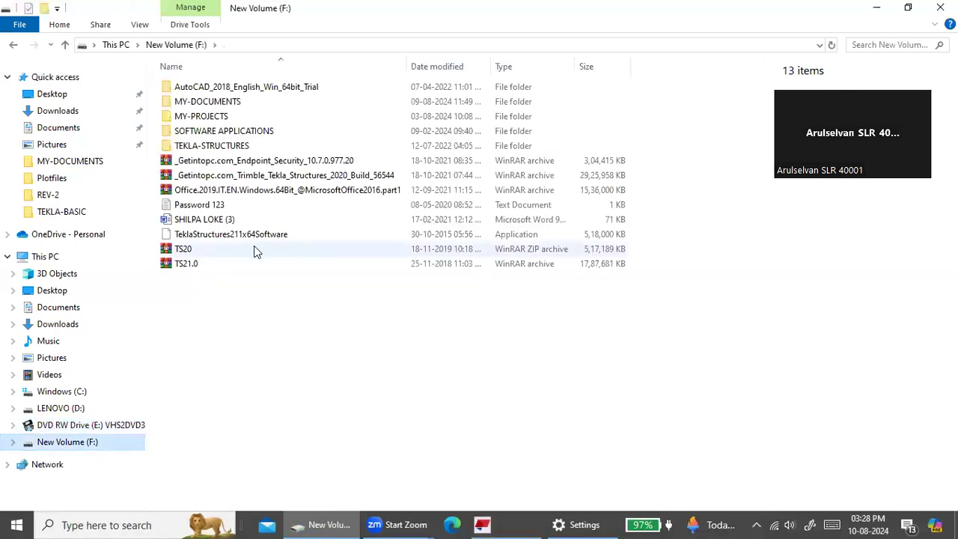
pyautogui.click(222, 115)
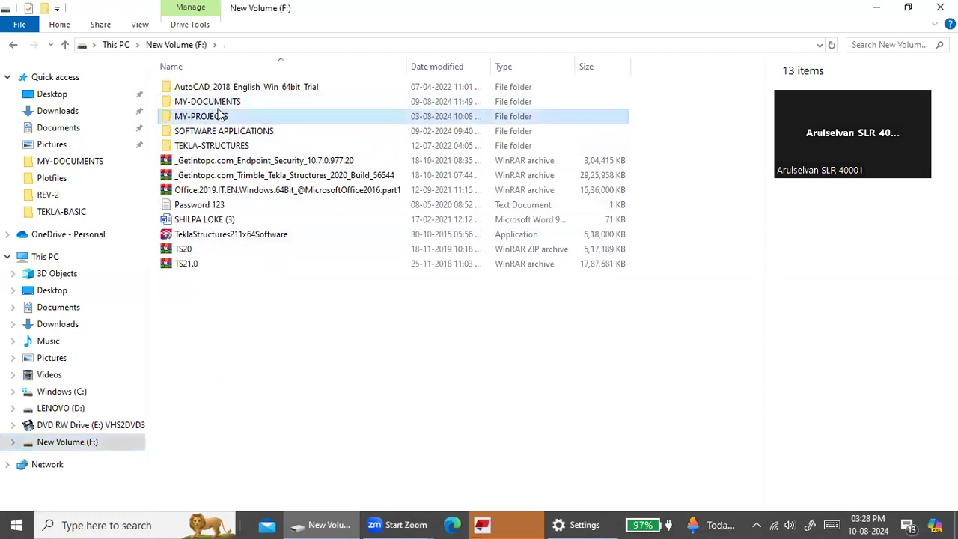
pyautogui.doubleClick(218, 114)
pyautogui.click(13, 46)
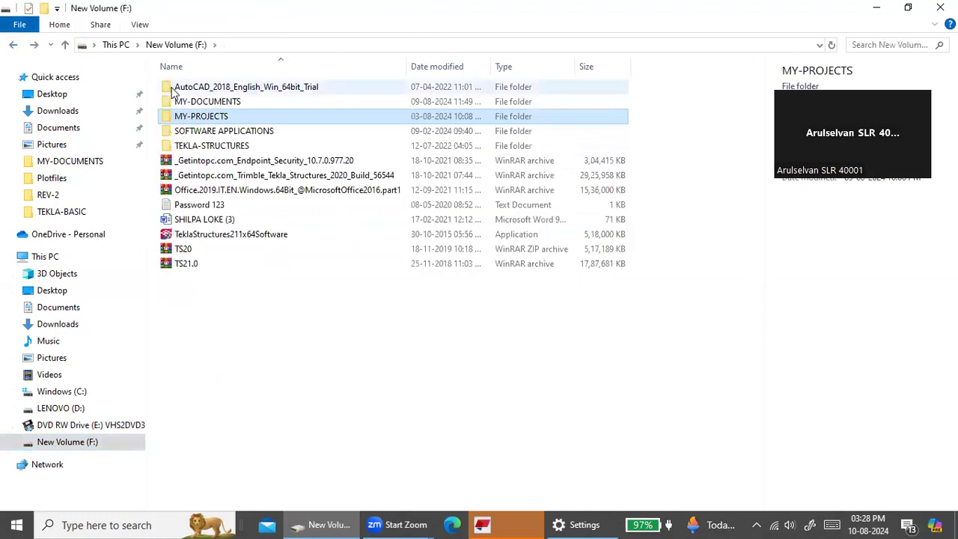
pyautogui.doubleClick(208, 101)
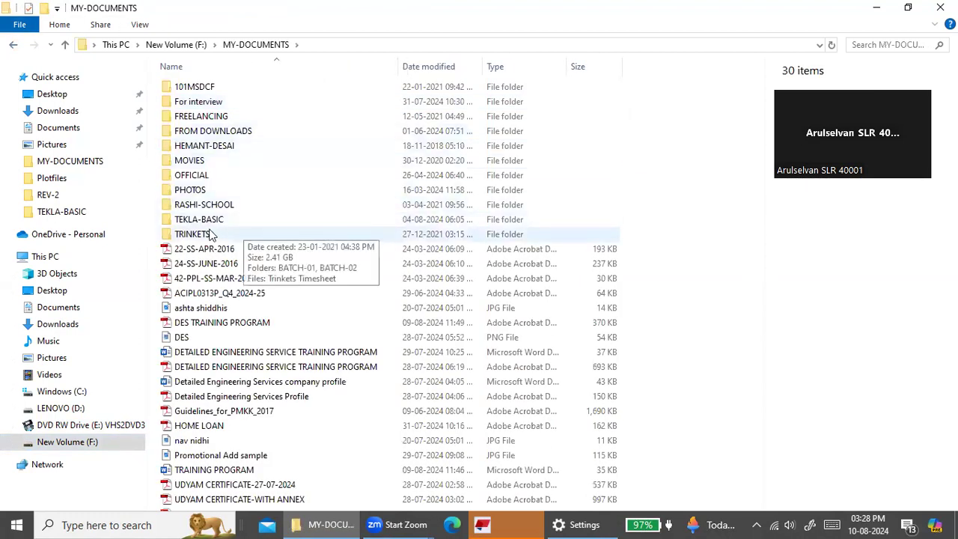
# Open the BATCH-12 folder inside TEKLA-BASIC
pyautogui.click(210, 234)
pyautogui.doubleClick(208, 233)
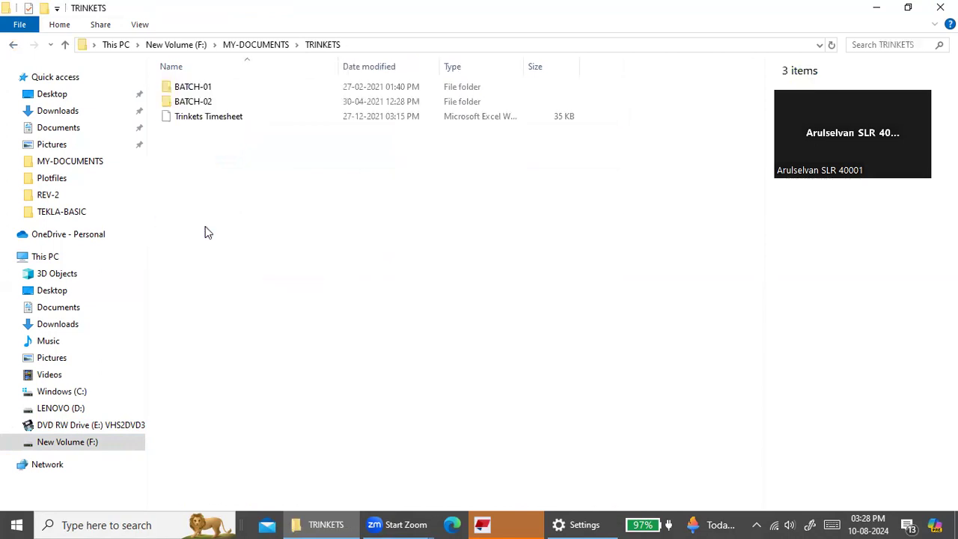
pyautogui.click(13, 45)
pyautogui.doubleClick(206, 218)
pyautogui.doubleClick(230, 192)
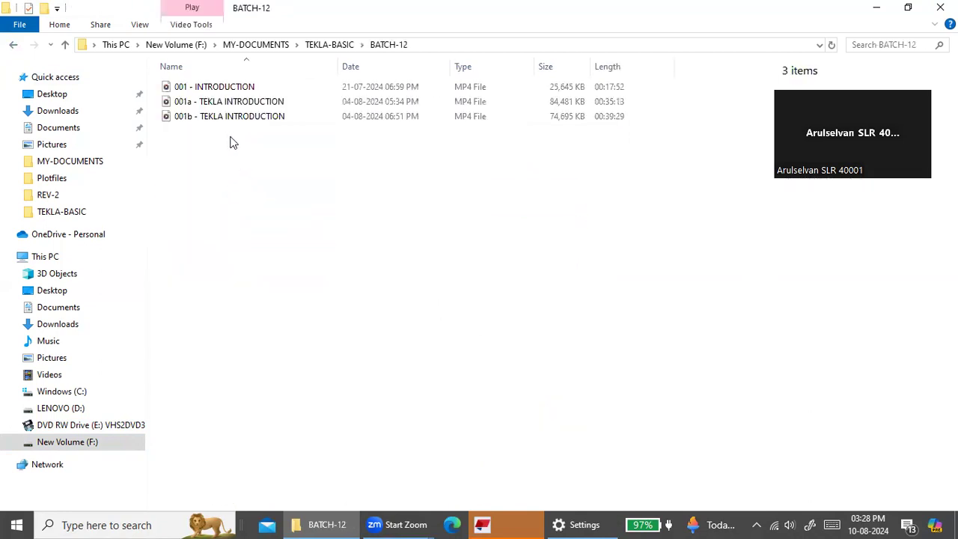
# Open the video 001b - TEKLA INTRODUCTION with Media Player
pyautogui.doubleClick(240, 117)
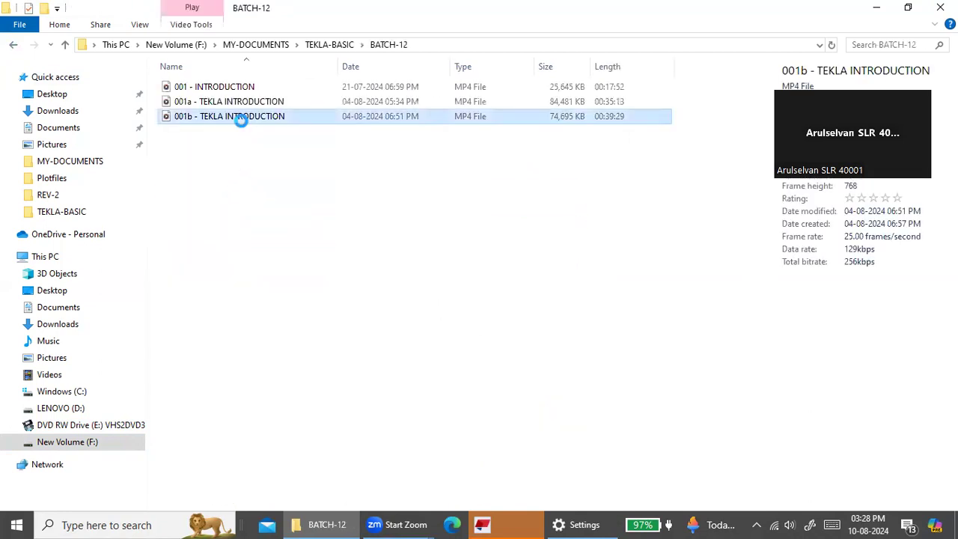
pyautogui.rightClick(241, 120)
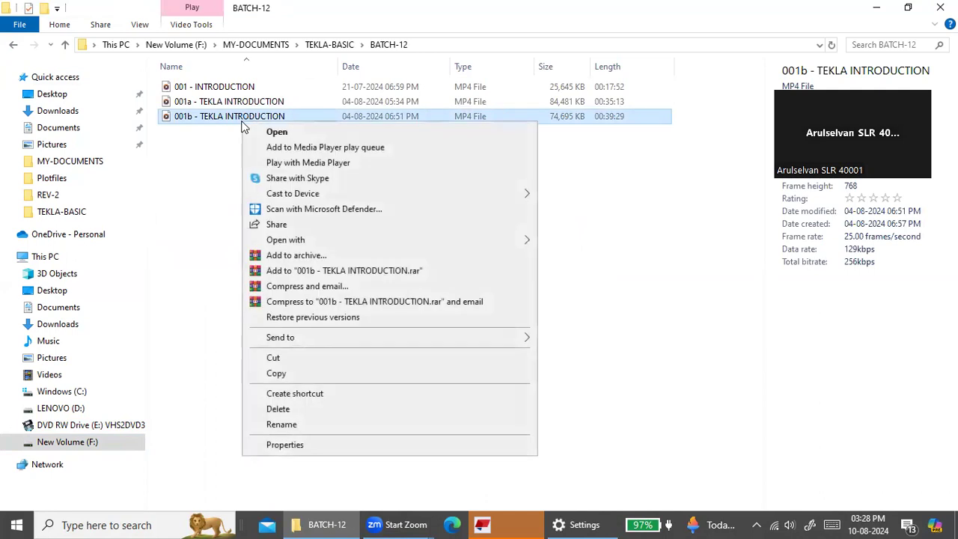
pyautogui.click(274, 129)
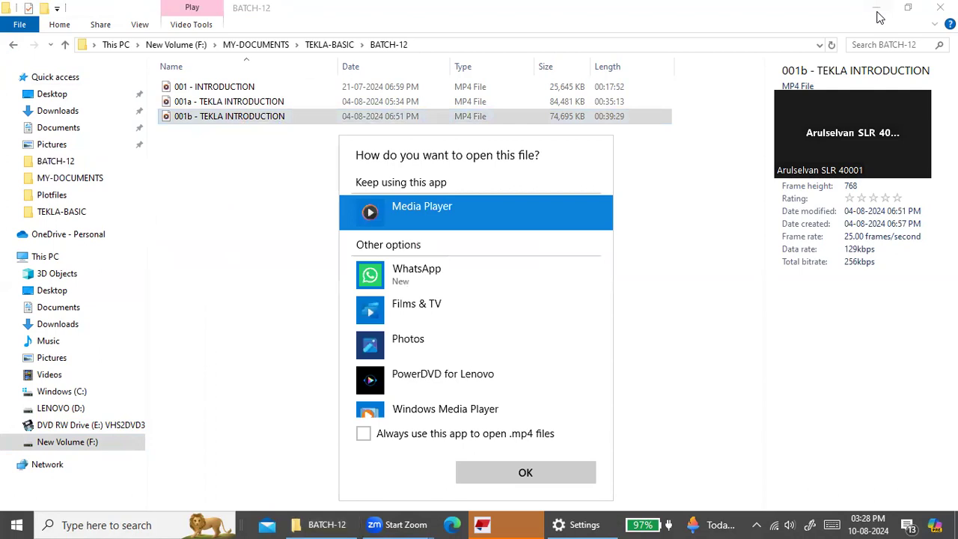
pyautogui.doubleClick(396, 210)
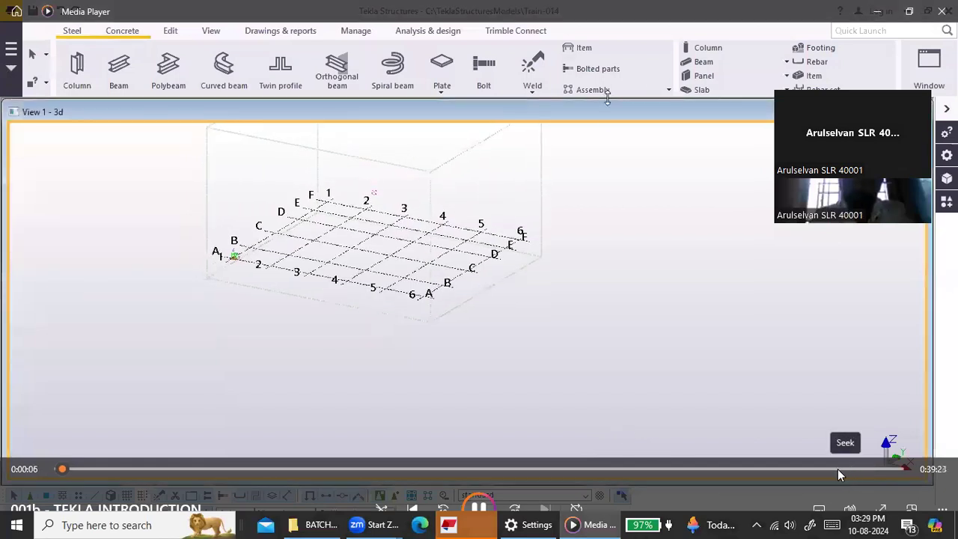
# Skip about one minute into the video and raise the headphones' volume
pyautogui.click(84, 469)
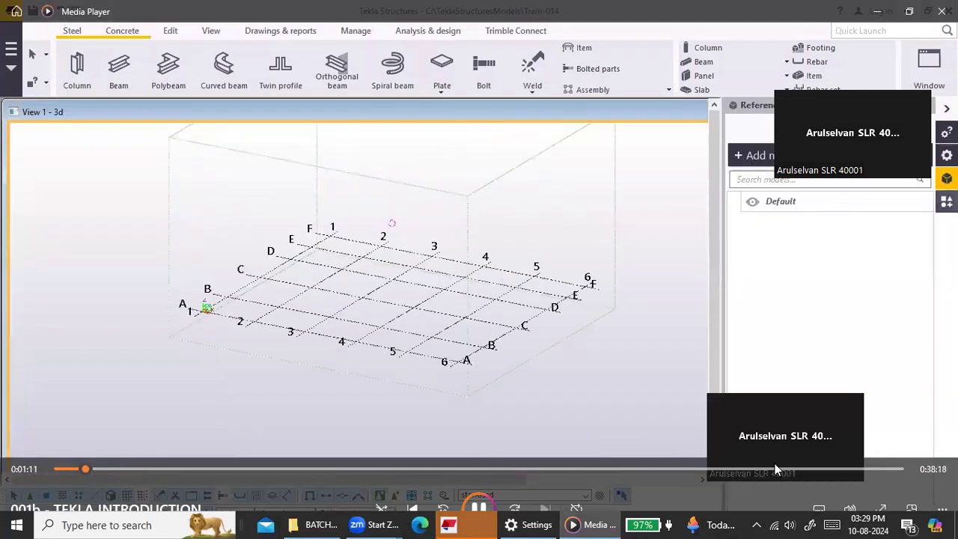
pyautogui.click(790, 524)
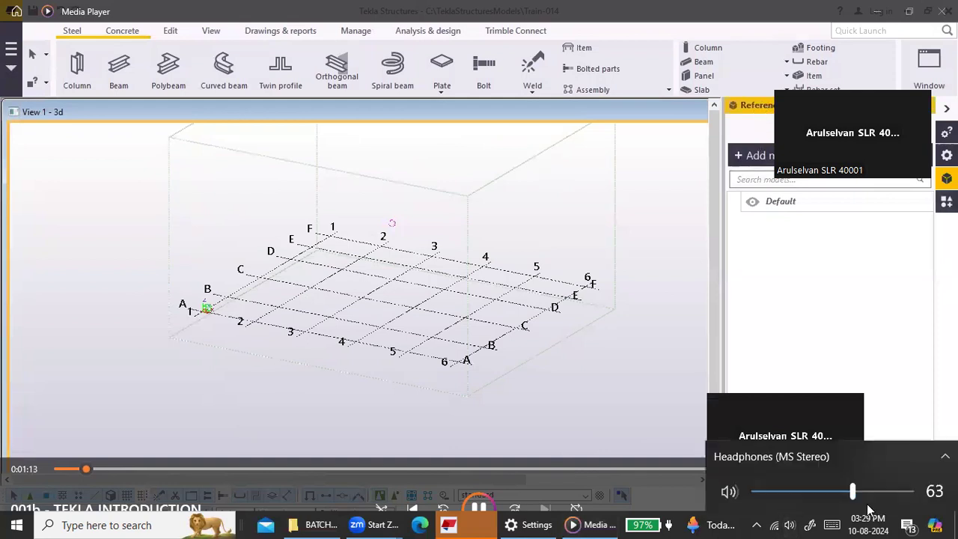
pyautogui.moveTo(858, 498); pyautogui.dragTo(914, 492)
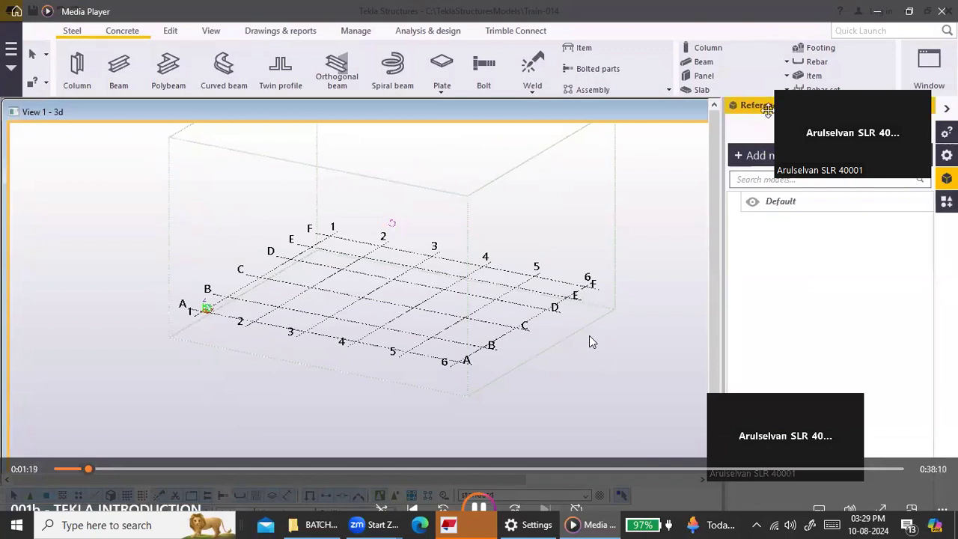
# Skim through the 001b - TEKLA INTRODUCTION recording up to its end to review which topics it covers
pyautogui.click(106, 470)
pyautogui.click(168, 471)
pyautogui.click(301, 472)
pyautogui.click(354, 471)
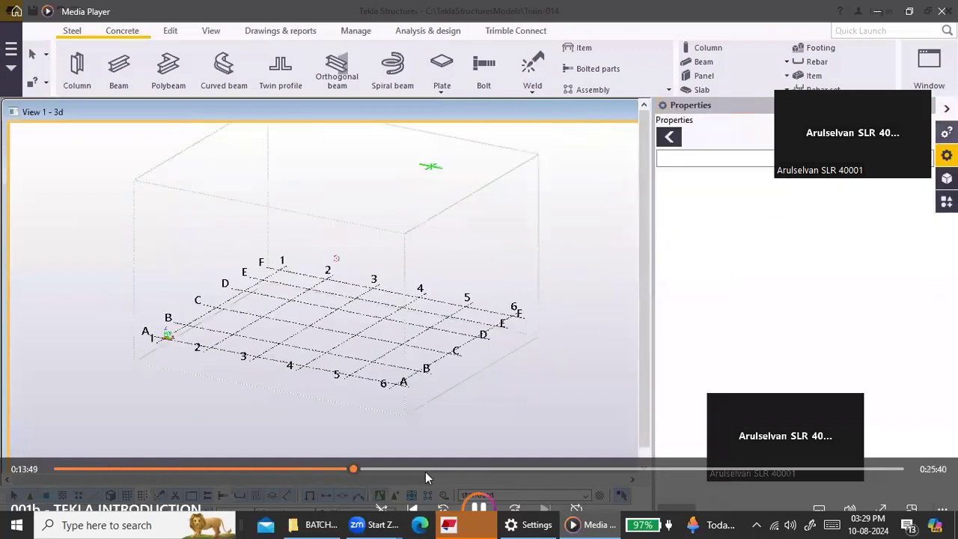
pyautogui.click(436, 470)
pyautogui.click(495, 470)
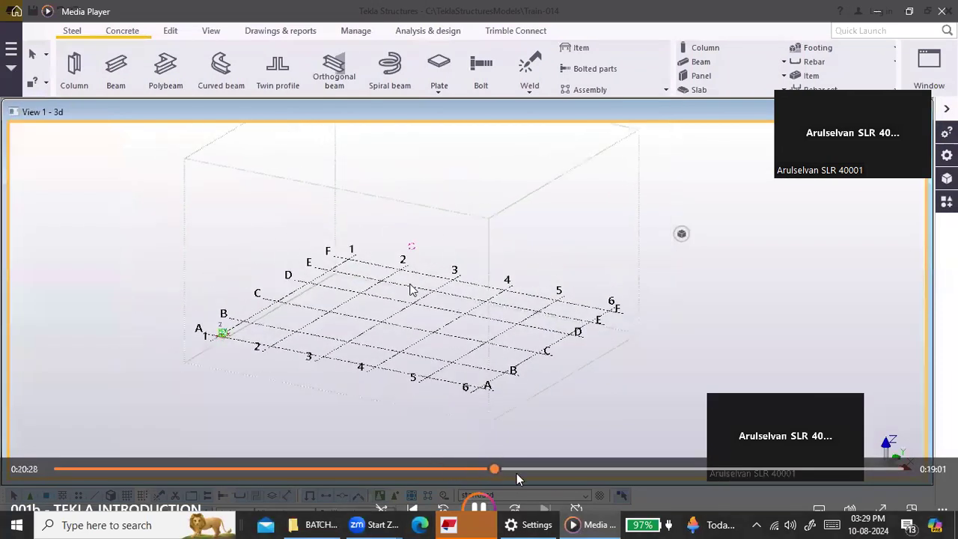
pyautogui.click(586, 471)
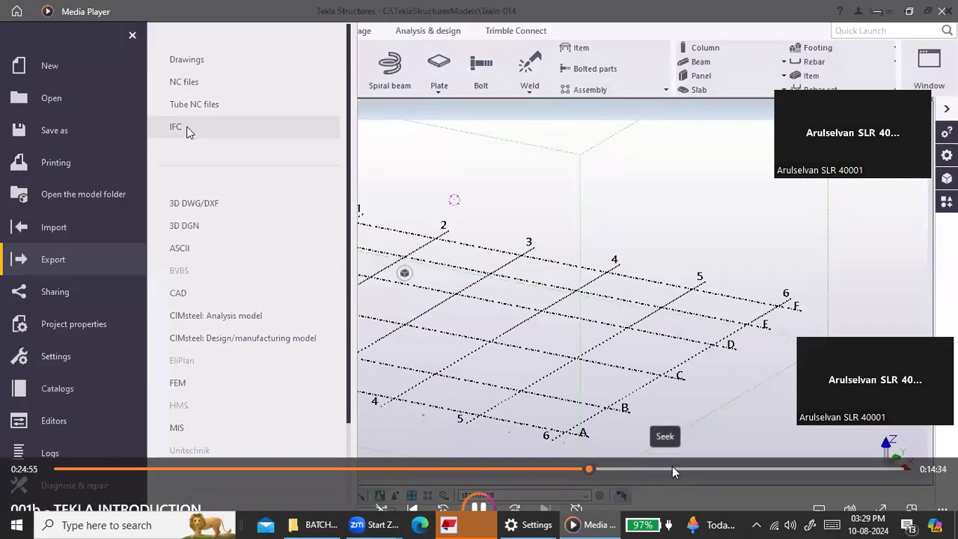
pyautogui.click(637, 468)
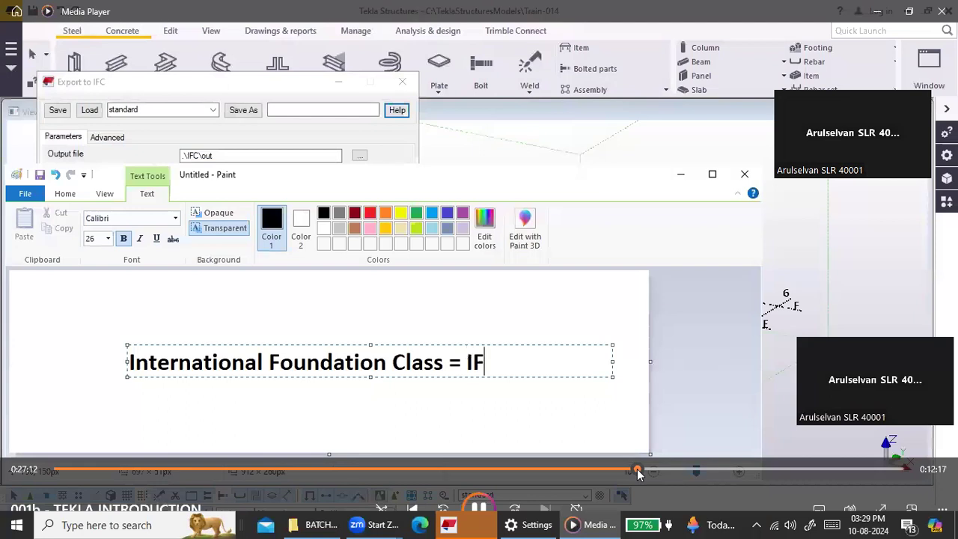
pyautogui.click(665, 471)
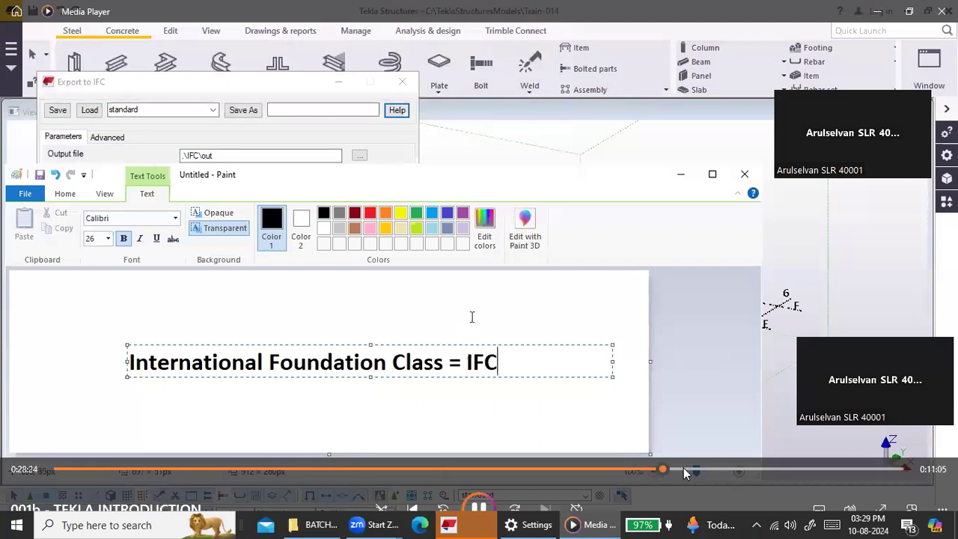
pyautogui.click(683, 469)
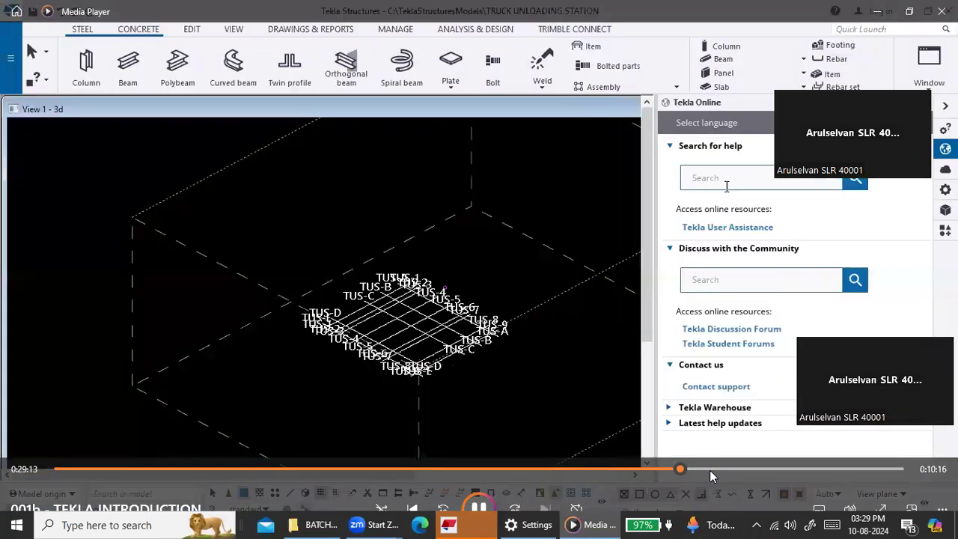
pyautogui.click(709, 470)
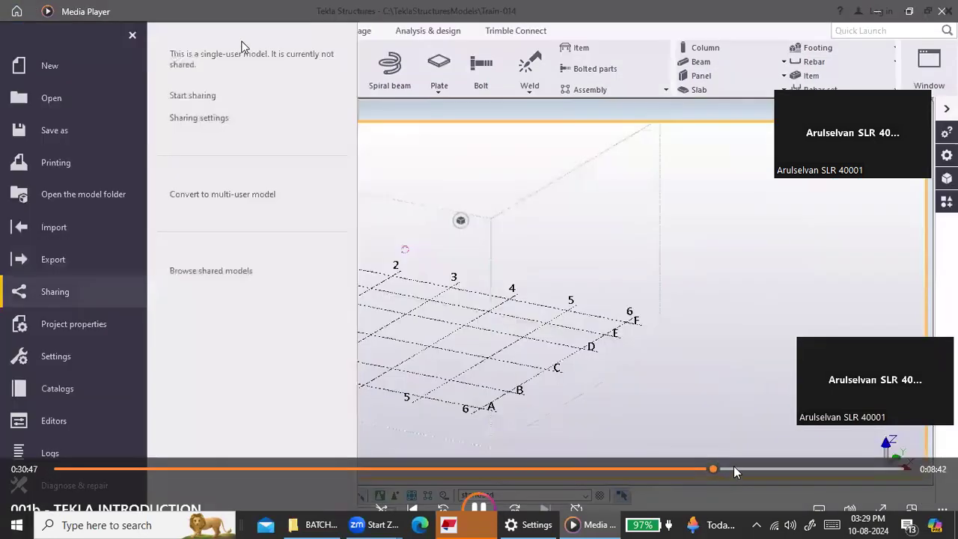
pyautogui.click(734, 467)
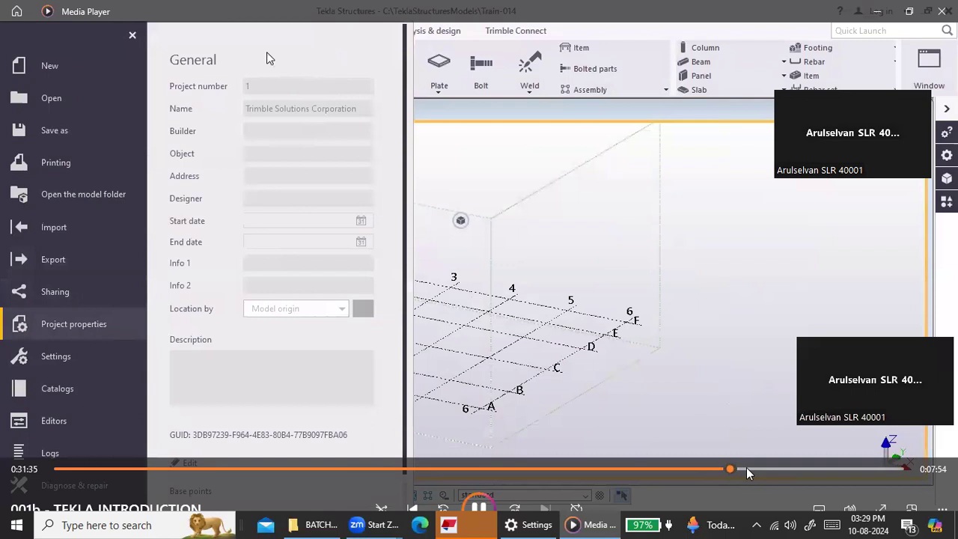
pyautogui.click(747, 470)
pyautogui.click(770, 470)
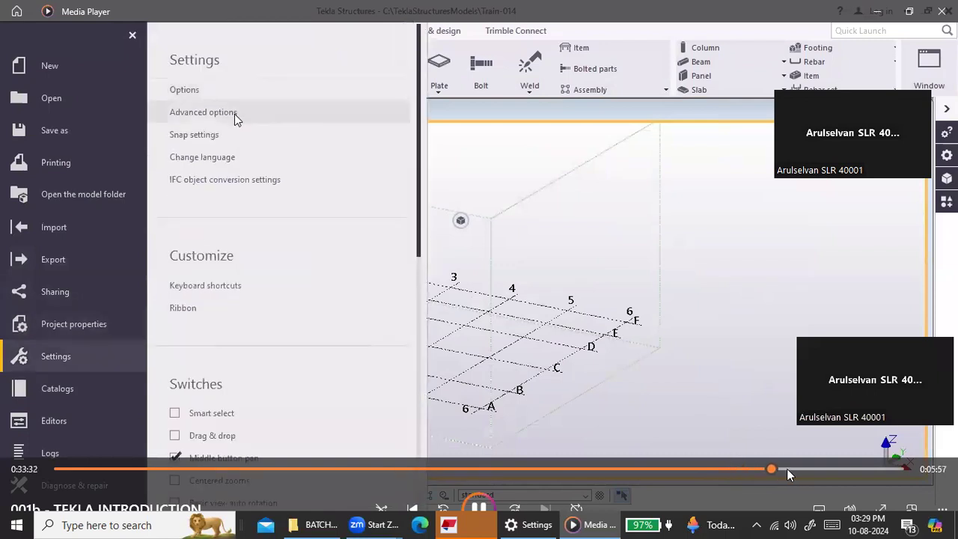
pyautogui.click(804, 469)
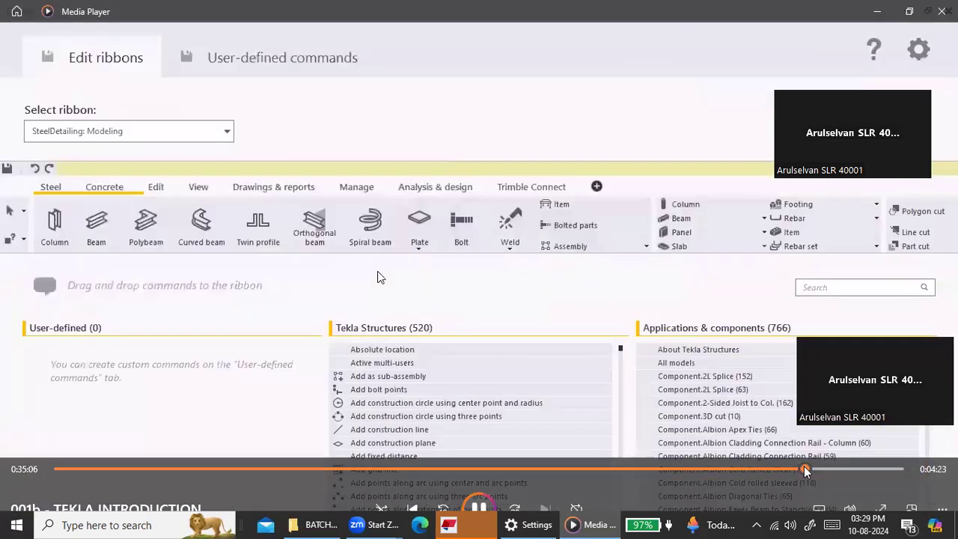
pyautogui.click(831, 469)
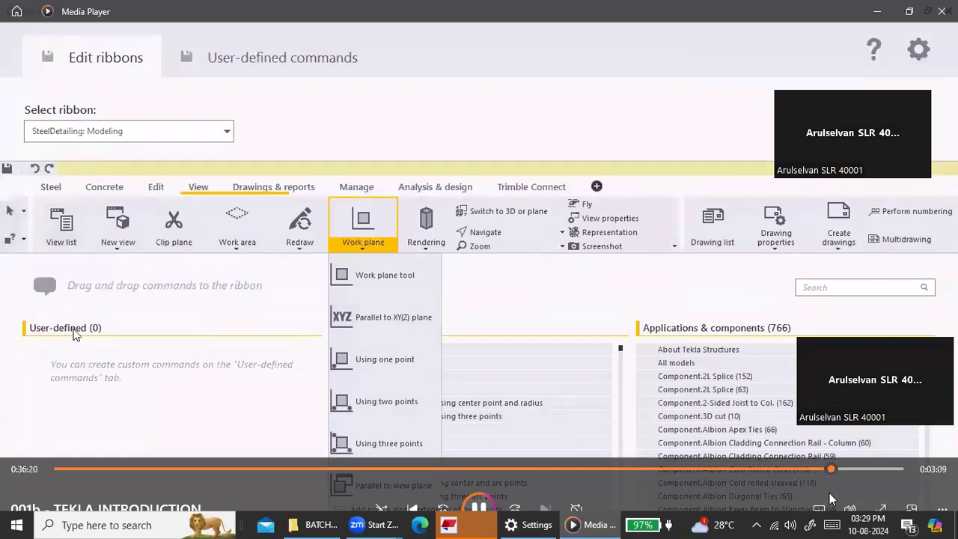
pyautogui.click(847, 469)
pyautogui.click(887, 469)
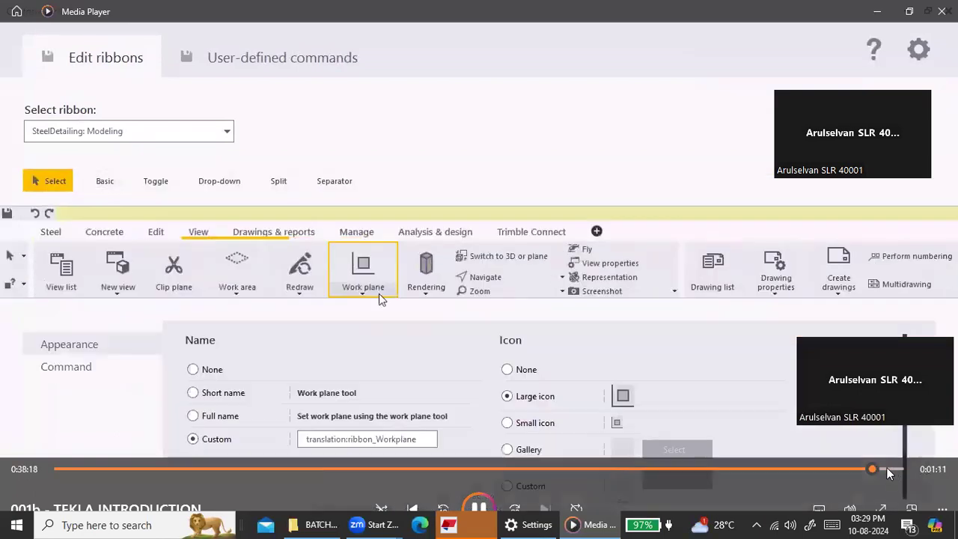
pyautogui.click(899, 469)
pyautogui.click(899, 470)
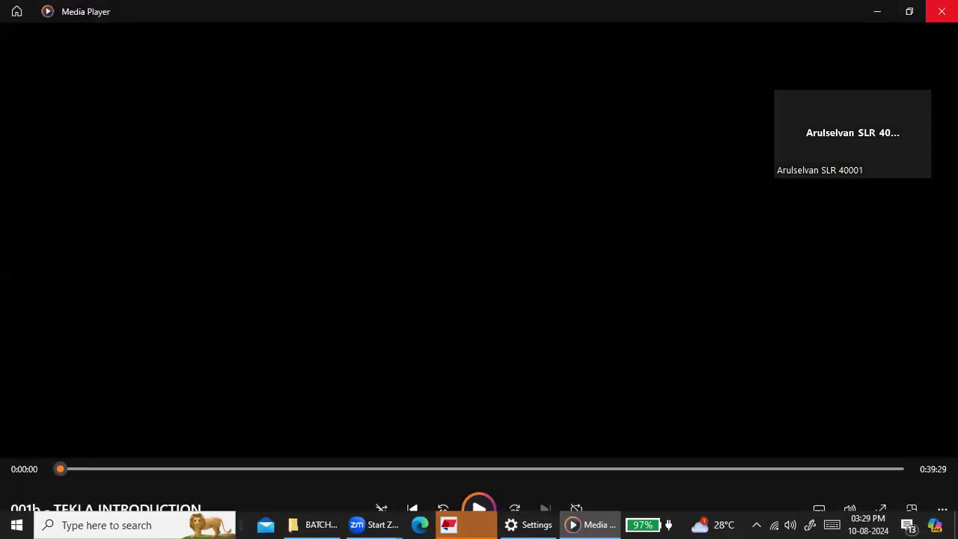
# Close Media Player and the Bluetooth & other devices settings window
pyautogui.click(942, 11)
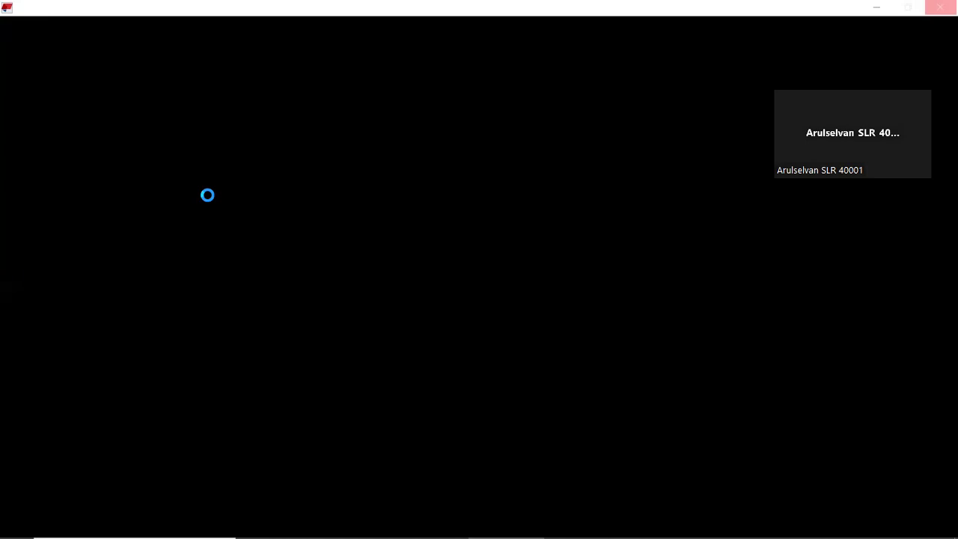
pyautogui.moveTo(501, 525)
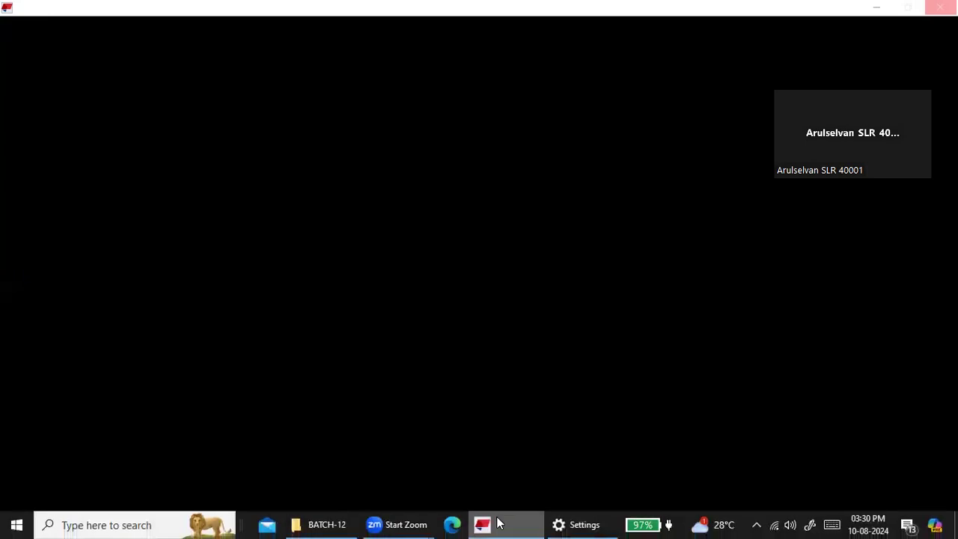
pyautogui.click(571, 522)
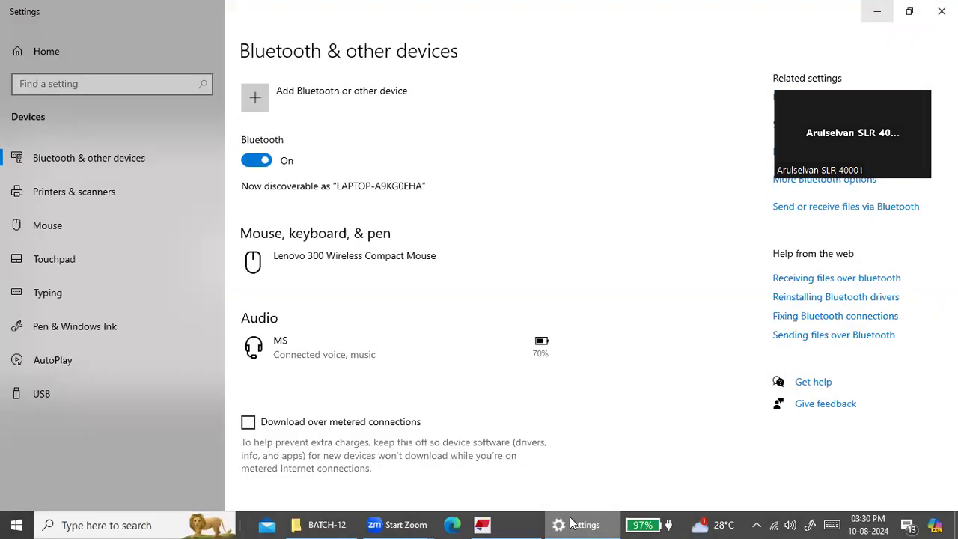
pyautogui.click(938, 13)
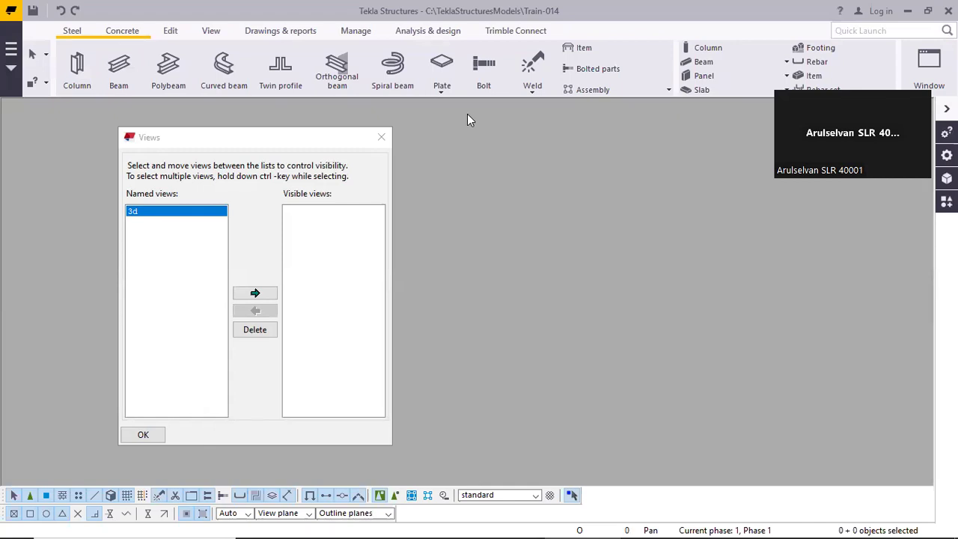
# Make the named view 3d visible in the Train-014 model and close the Views dialog
pyautogui.click(255, 294)
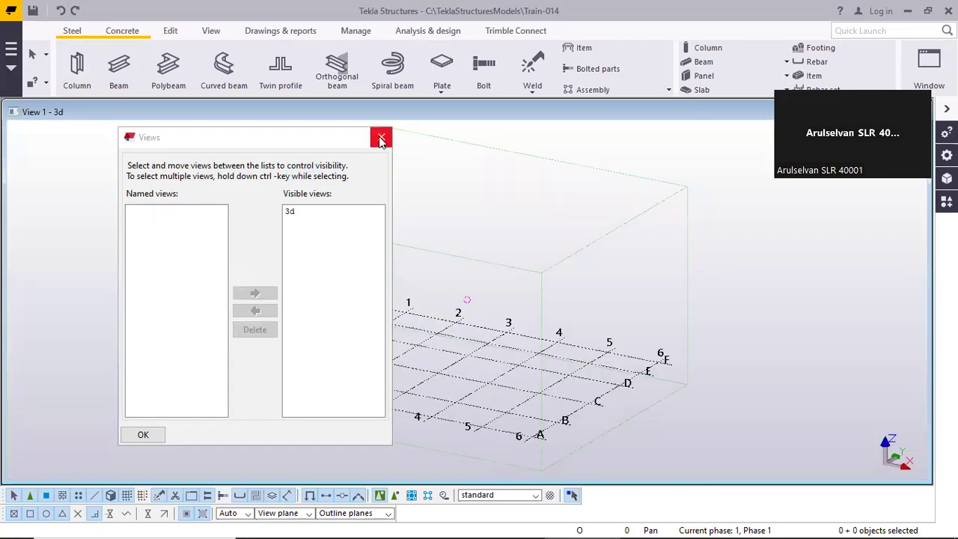
pyautogui.click(380, 139)
pyautogui.scroll(5, 473, 405)
pyautogui.scroll(-4, 479, 399)
pyautogui.moveTo(423, 330); pyautogui.dragTo(394, 268, button='middle')
pyautogui.scroll(4, 456, 313)
pyautogui.moveTo(462, 289); pyautogui.dragTo(415, 320)
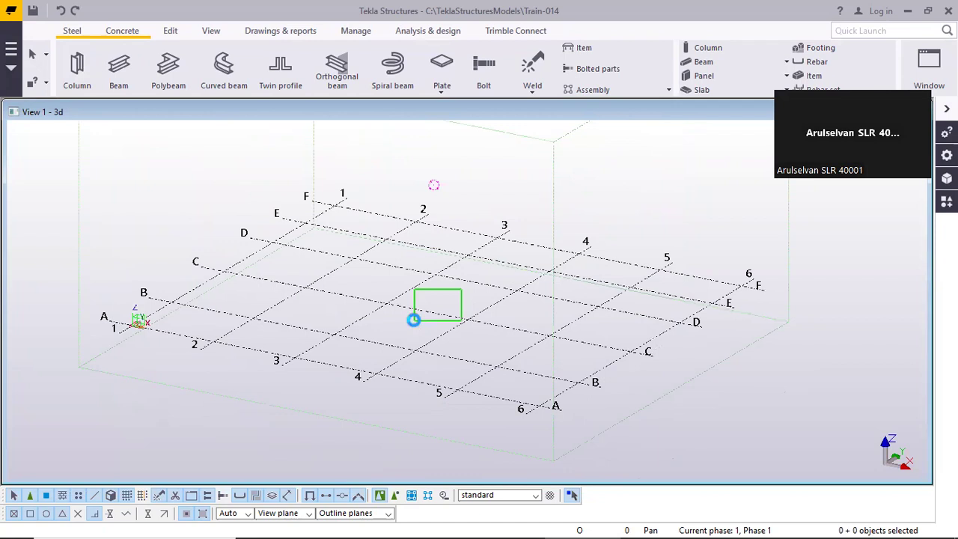
pyautogui.scroll(-4, 398, 233)
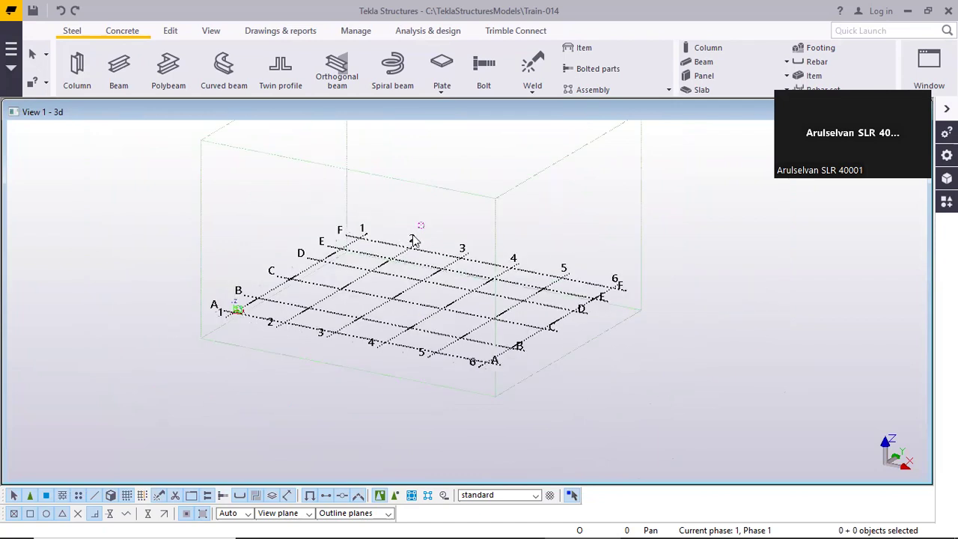
# Select the model grid in the 3d view
pyautogui.scroll(2, 506, 233)
pyautogui.moveTo(603, 232); pyautogui.dragTo(498, 222, button='middle')
pyautogui.moveTo(500, 241); pyautogui.dragTo(487, 248)
pyautogui.moveTo(460, 280); pyautogui.dragTo(447, 298)
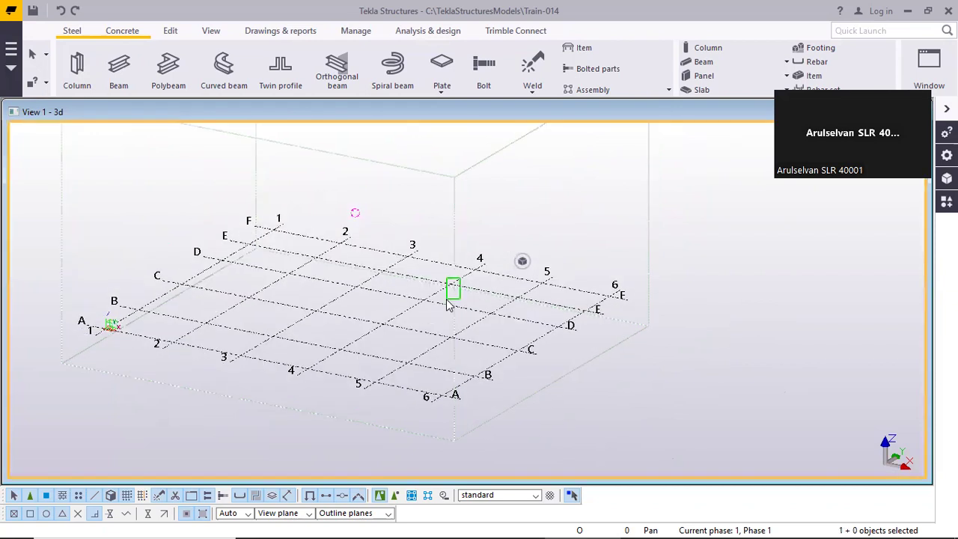
pyautogui.scroll(-2, 449, 299)
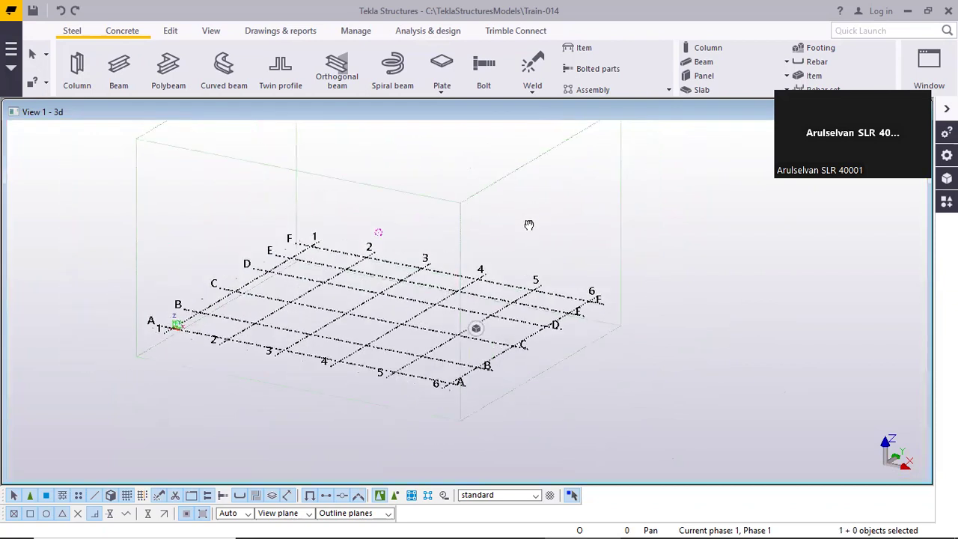
pyautogui.click(451, 314)
pyautogui.click(461, 294)
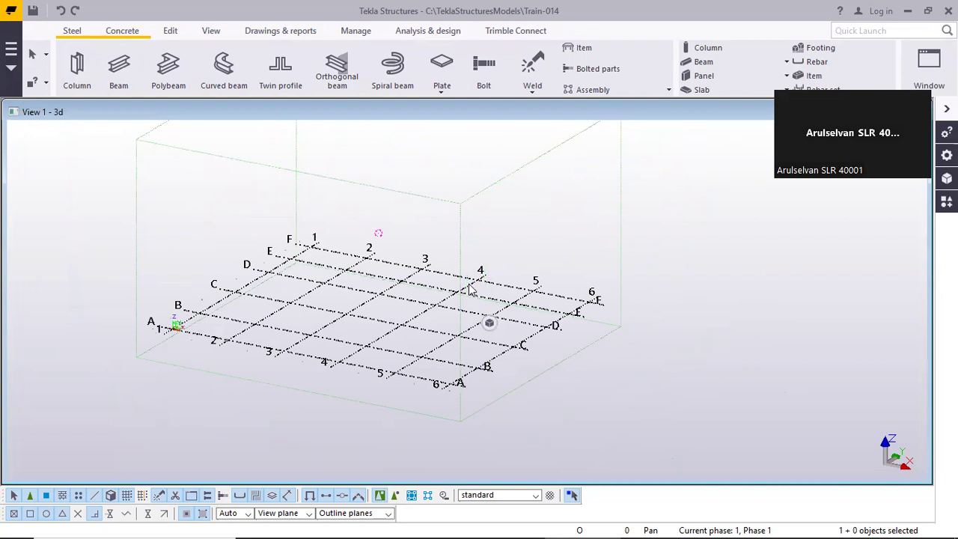
pyautogui.rightClick(469, 290)
pyautogui.click(535, 38)
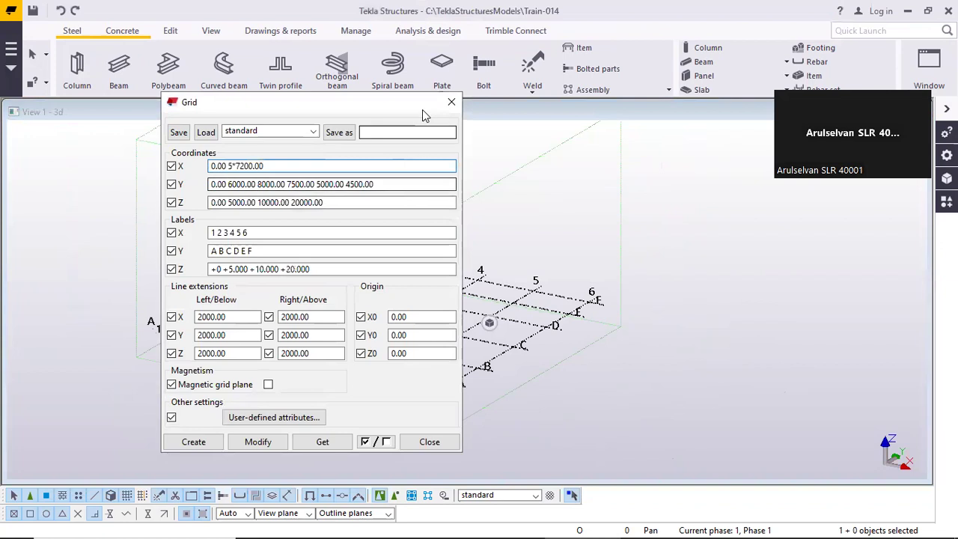
pyautogui.moveTo(419, 113); pyautogui.dragTo(434, 129)
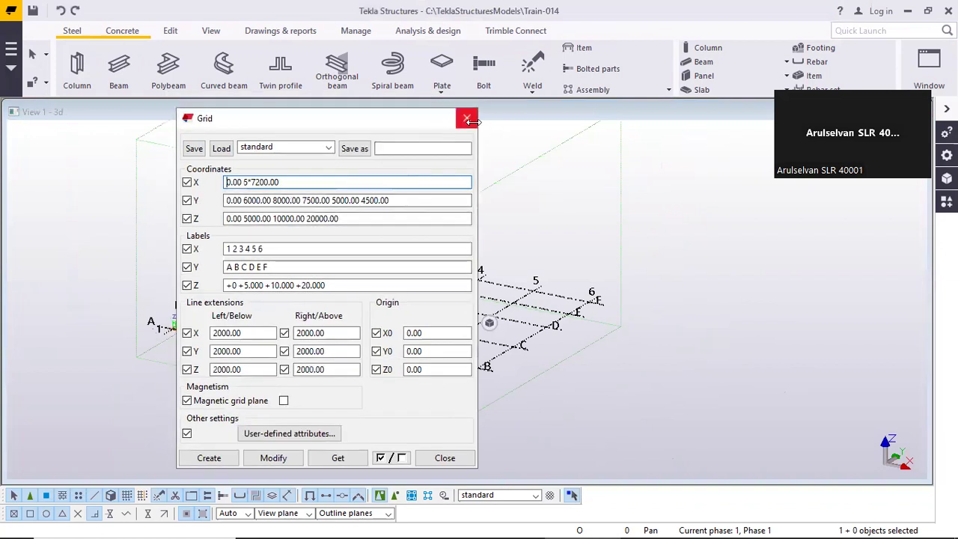
pyautogui.click(592, 217)
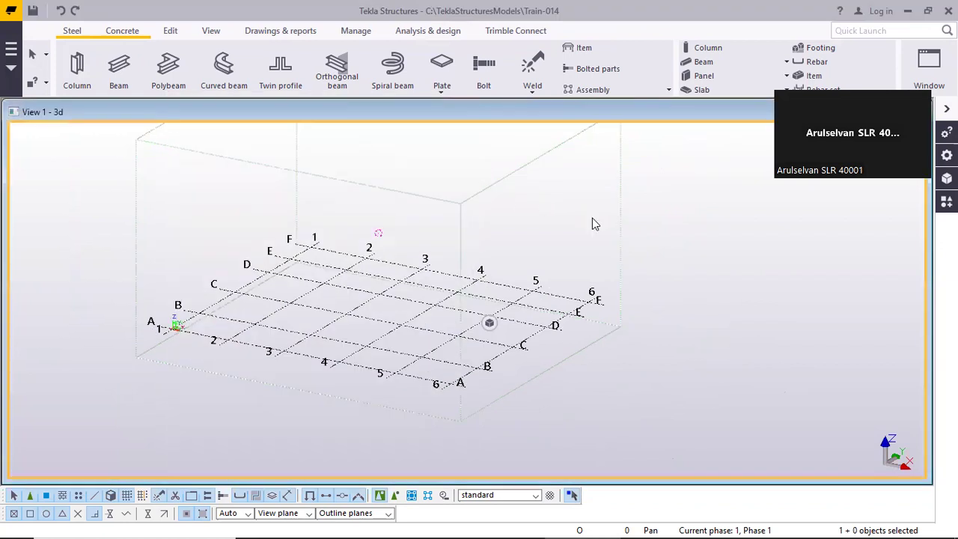
# Open the selected grid's properties and place the Grid dialog beside the grid so both can be seen
pyautogui.click(463, 277)
pyautogui.rightClick(466, 283)
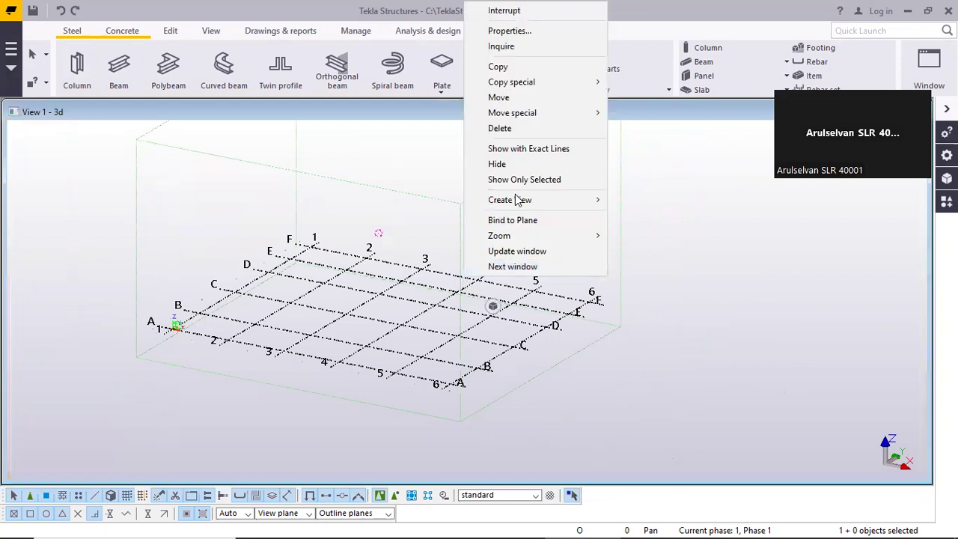
pyautogui.click(524, 31)
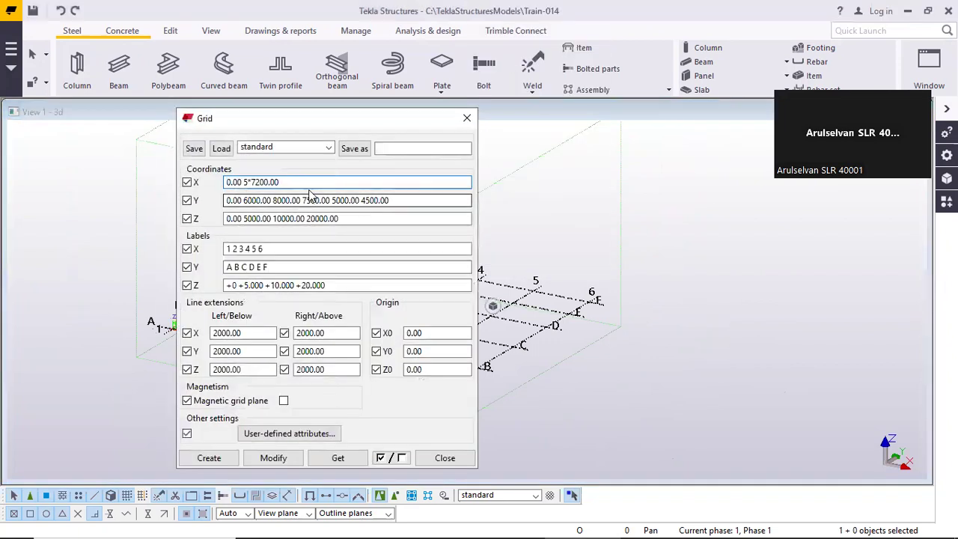
pyautogui.moveTo(307, 182); pyautogui.dragTo(244, 184)
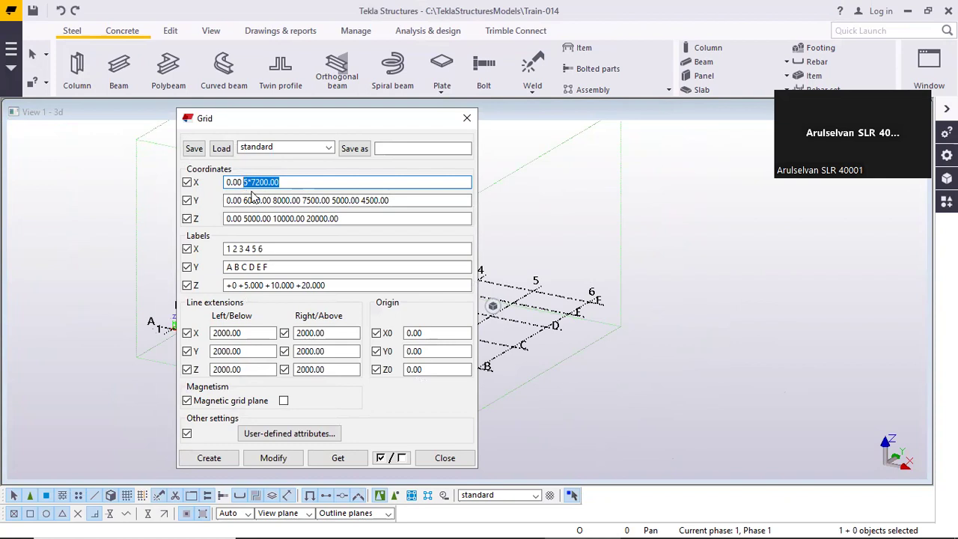
pyautogui.moveTo(312, 124); pyautogui.dragTo(631, 108)
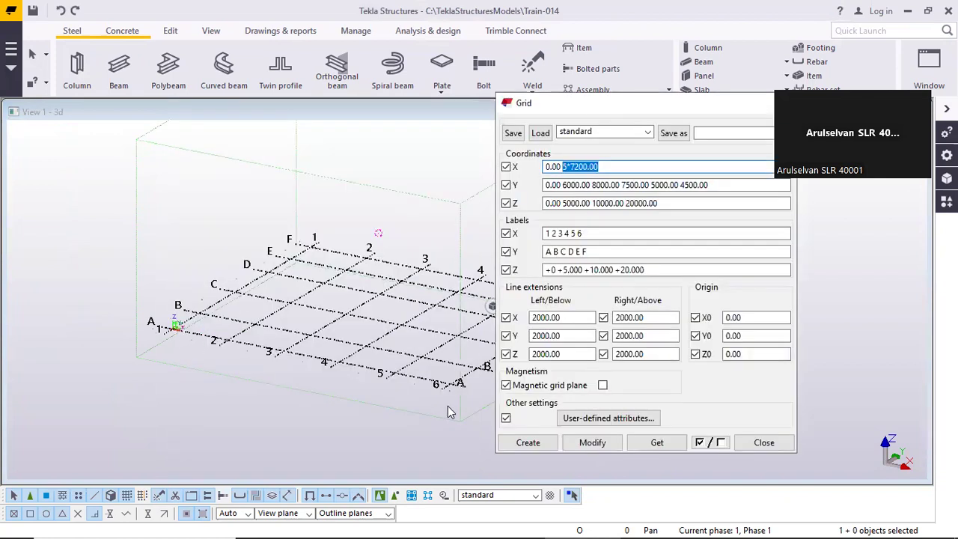
# Examine the grid's X and Y coordinate spacings together with the origin symbol where grid lines A and 1 cross
pyautogui.moveTo(563, 185); pyautogui.dragTo(652, 169)
pyautogui.click(563, 186)
pyautogui.click(613, 165)
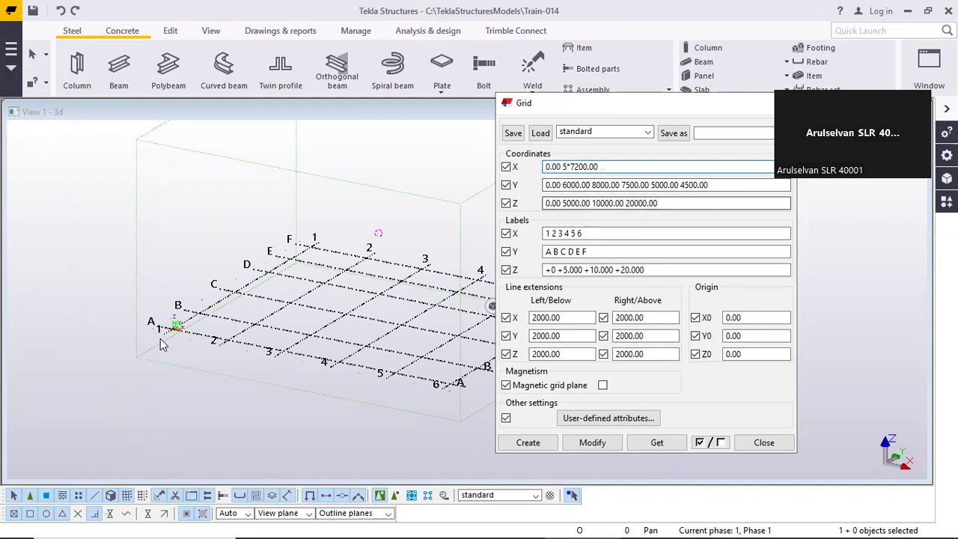
pyautogui.scroll(5, 159, 344)
pyautogui.scroll(1, 278, 327)
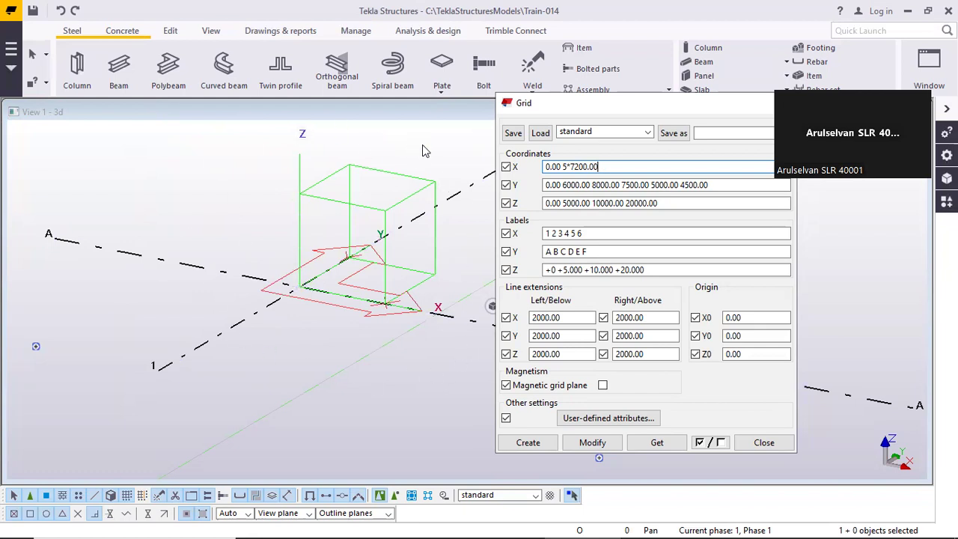
pyautogui.scroll(-1, 434, 340)
pyautogui.moveTo(425, 337); pyautogui.dragTo(369, 334, button='middle')
pyautogui.scroll(1, 411, 246)
pyautogui.moveTo(411, 246); pyautogui.dragTo(403, 276, button='middle')
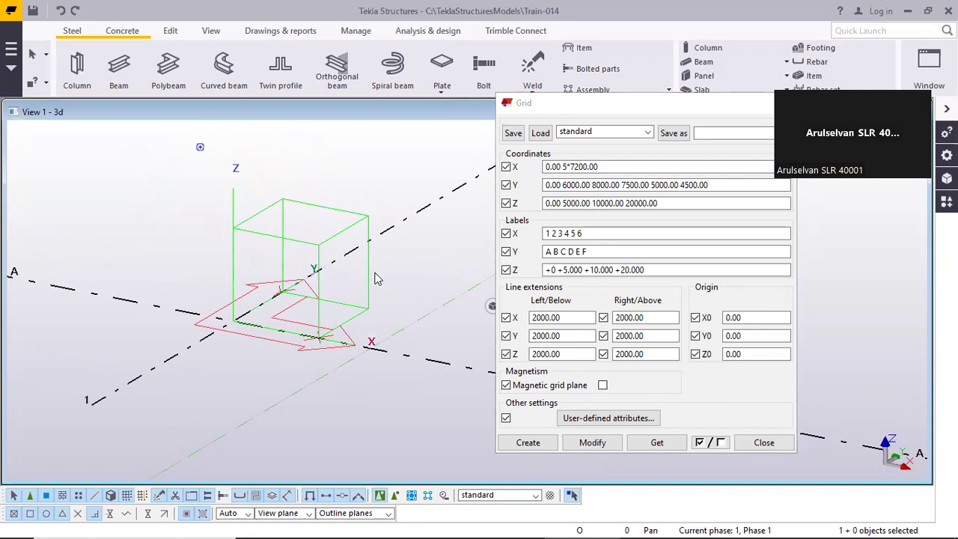
pyautogui.scroll(-2, 377, 278)
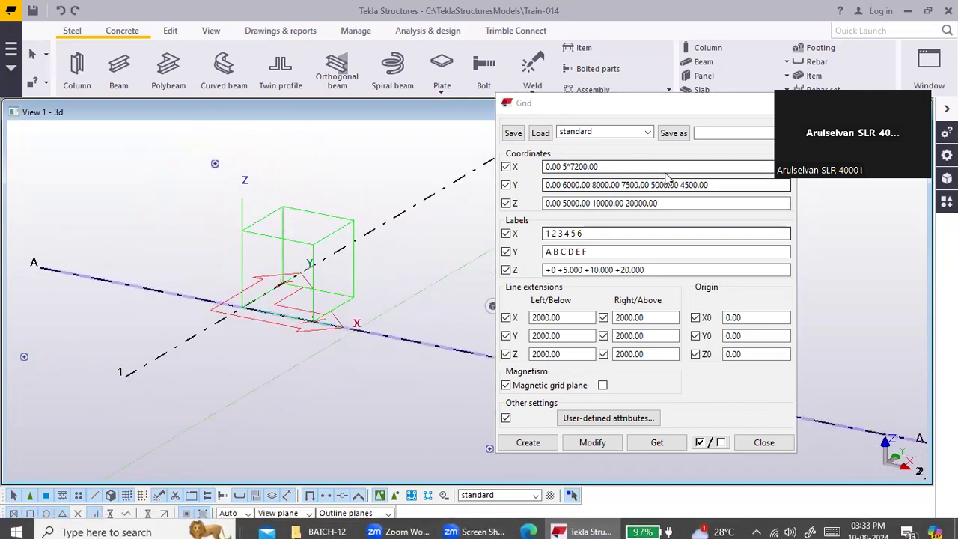
# Minimise Tekla Structures and try to open Google Chrome from the desktop
pyautogui.click(907, 9)
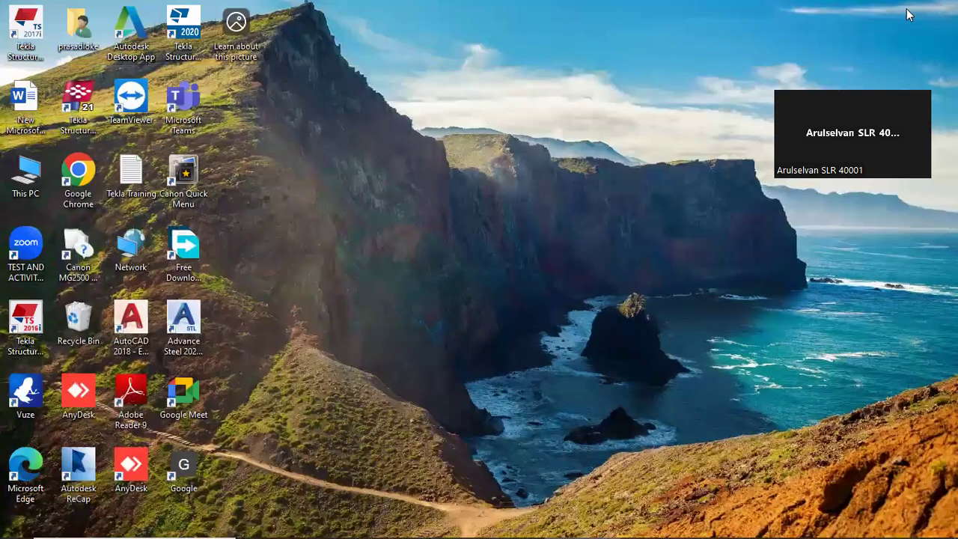
pyautogui.doubleClick(75, 171)
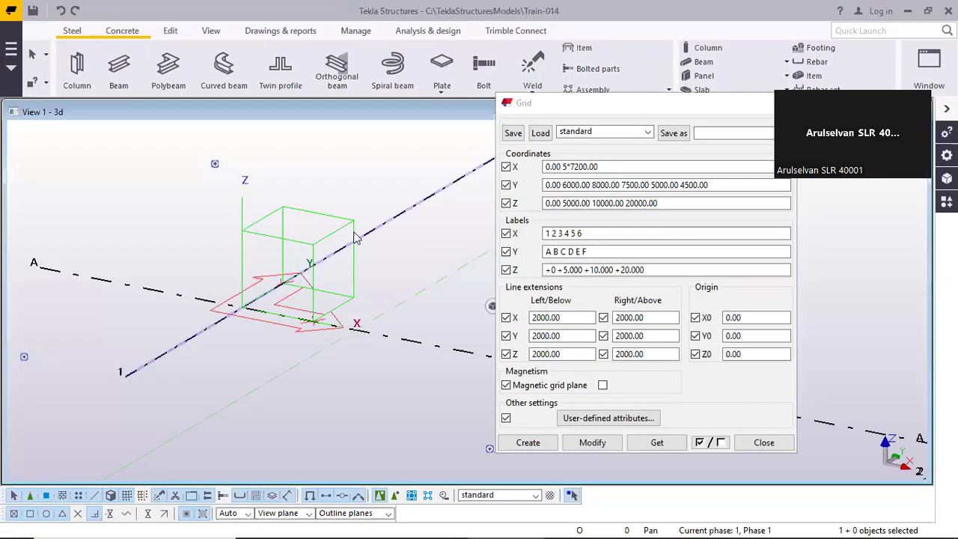
# Change the 3d view to plan and examine the X and Y directions from the origin at grid lines A and 1
pyautogui.scroll(3, 296, 283)
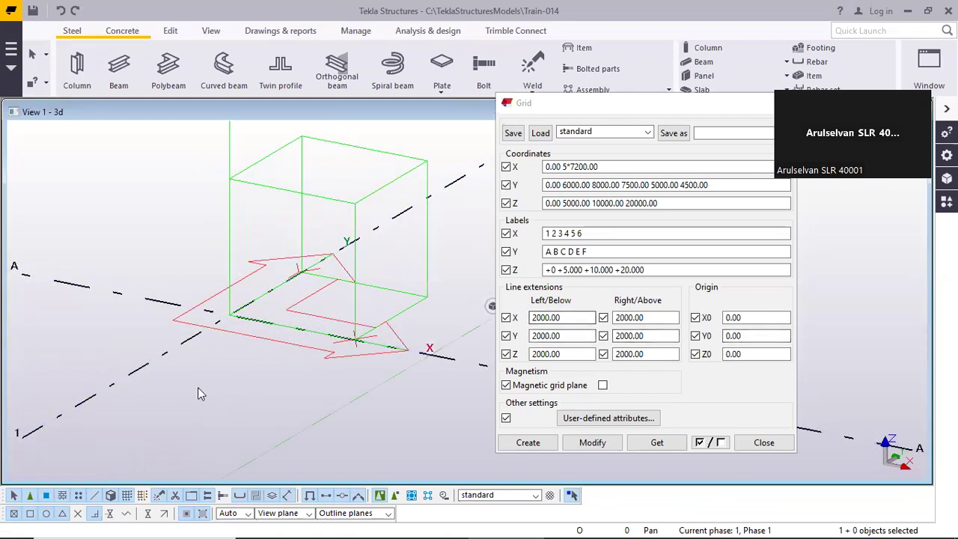
pyautogui.scroll(-3, 208, 323)
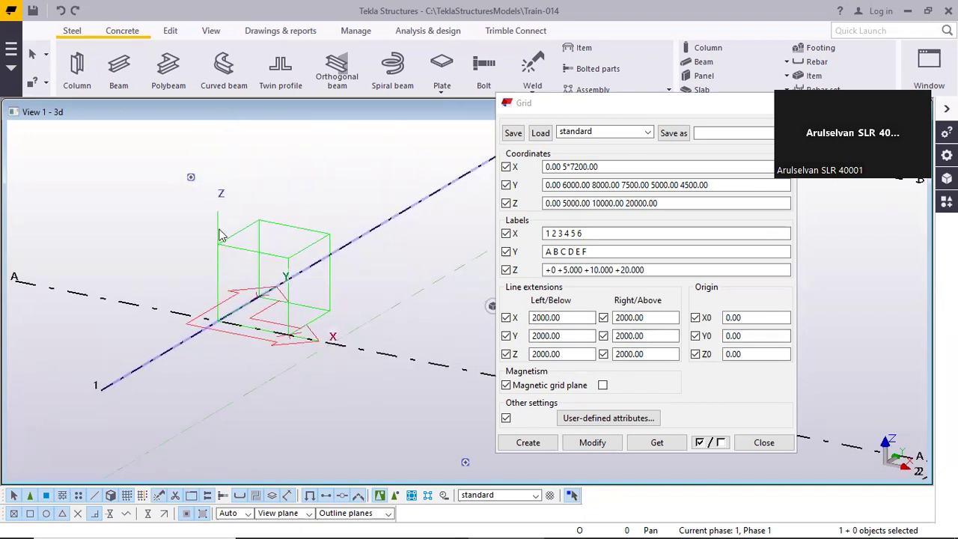
pyautogui.hotkey('ctrl', 'p')
pyautogui.scroll(5, 217, 322)
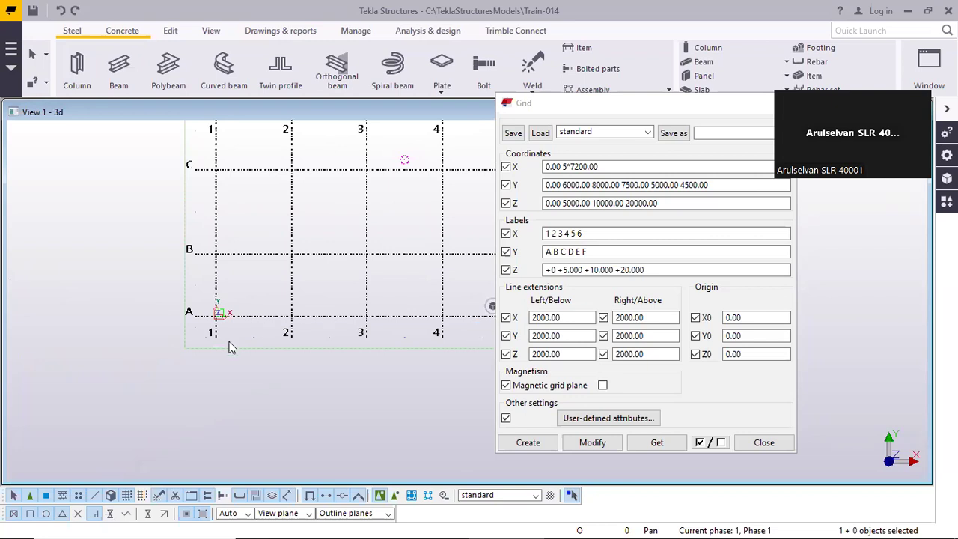
pyautogui.scroll(-4, 219, 259)
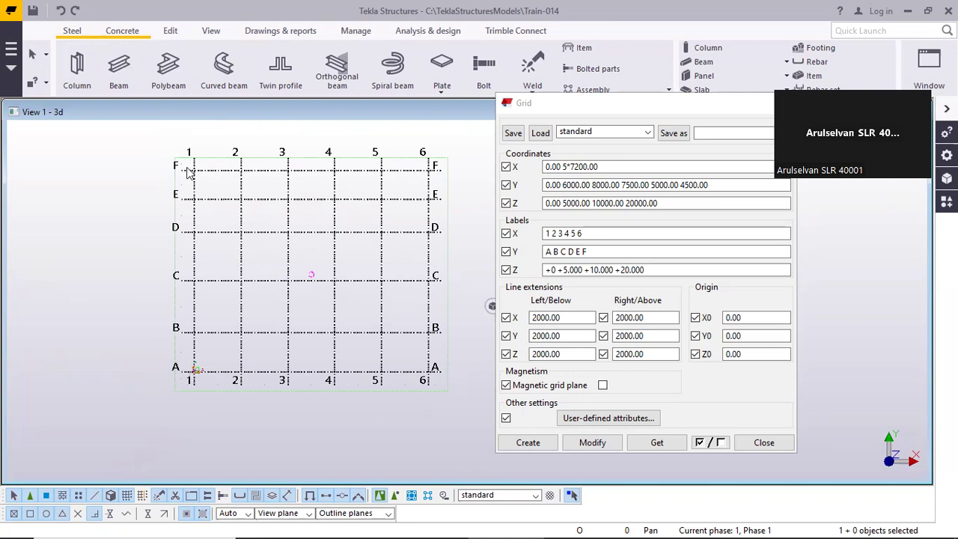
pyautogui.scroll(4, 203, 380)
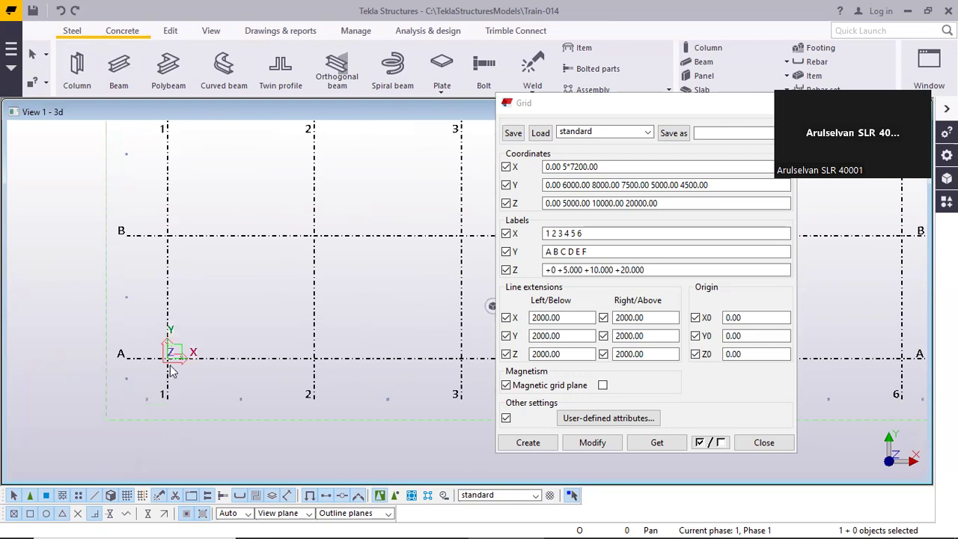
pyautogui.scroll(5, 159, 369)
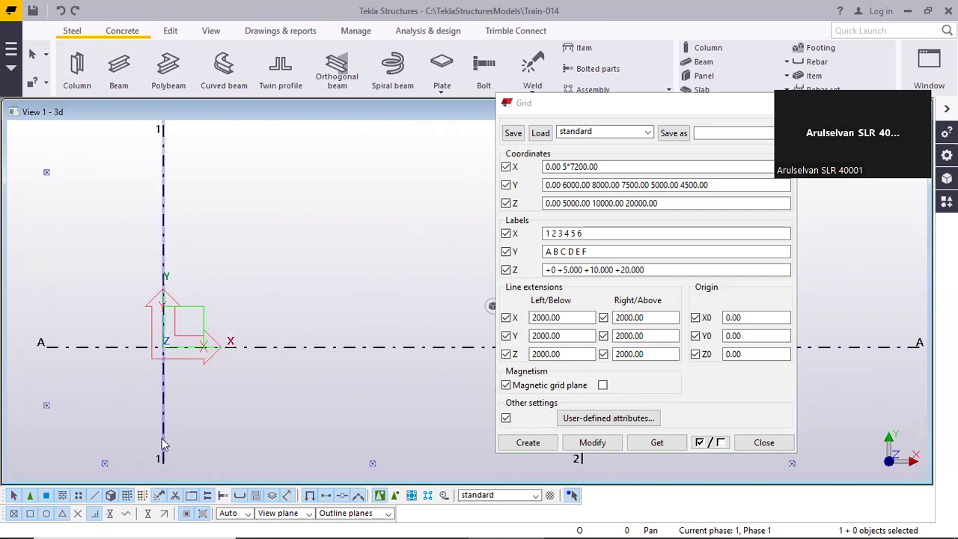
pyautogui.scroll(-2, 232, 318)
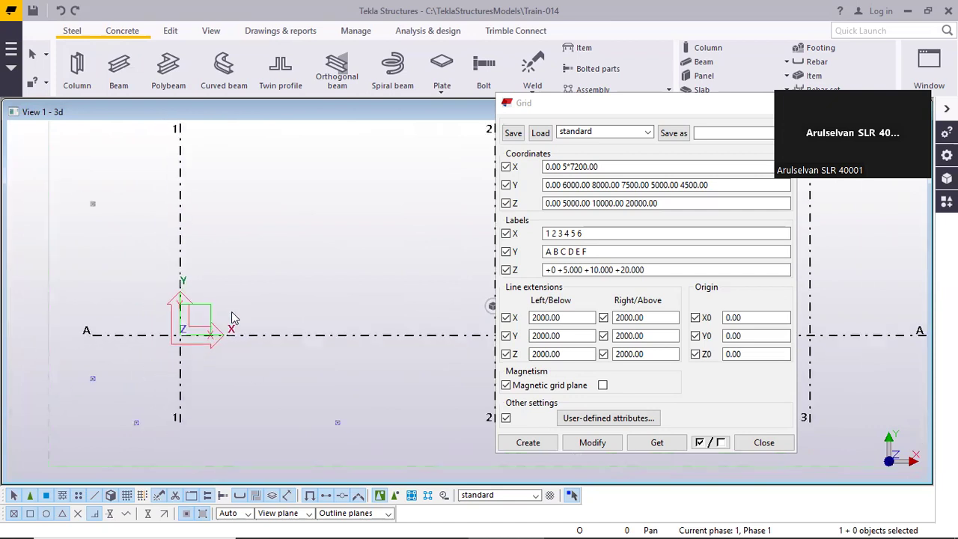
pyautogui.moveTo(246, 275); pyautogui.dragTo(245, 319, button='middle')
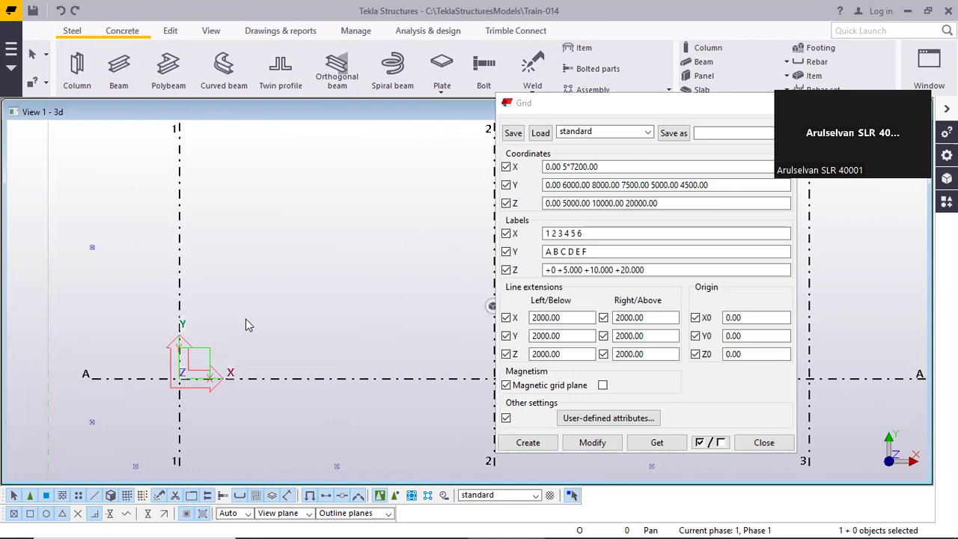
# Return the view to 3D and relate the first X, Y and Z grid coordinates to the origin at A-1
pyautogui.hotkey('ctrl', 'p')
pyautogui.scroll(4, 295, 385)
pyautogui.scroll(4, 298, 364)
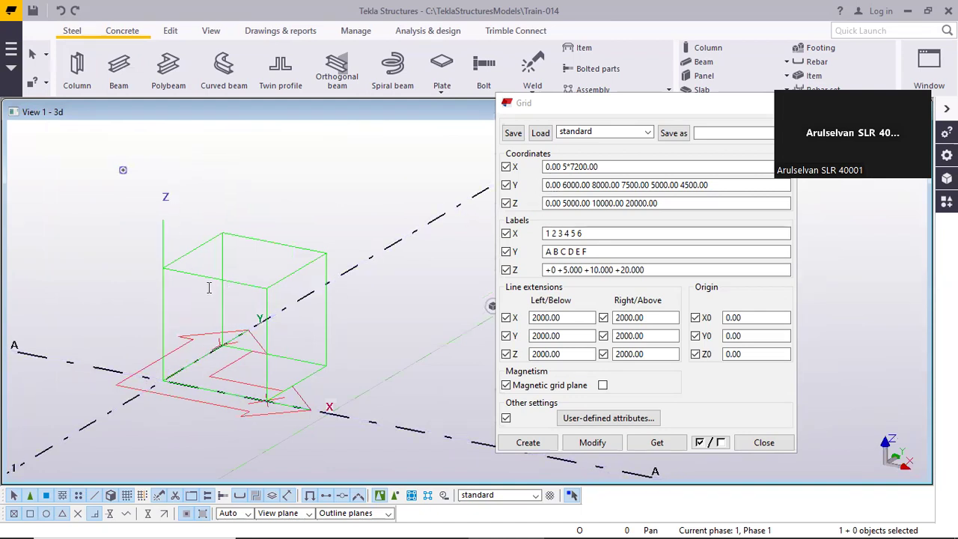
pyautogui.click(556, 167)
pyautogui.click(556, 185)
pyautogui.click(557, 203)
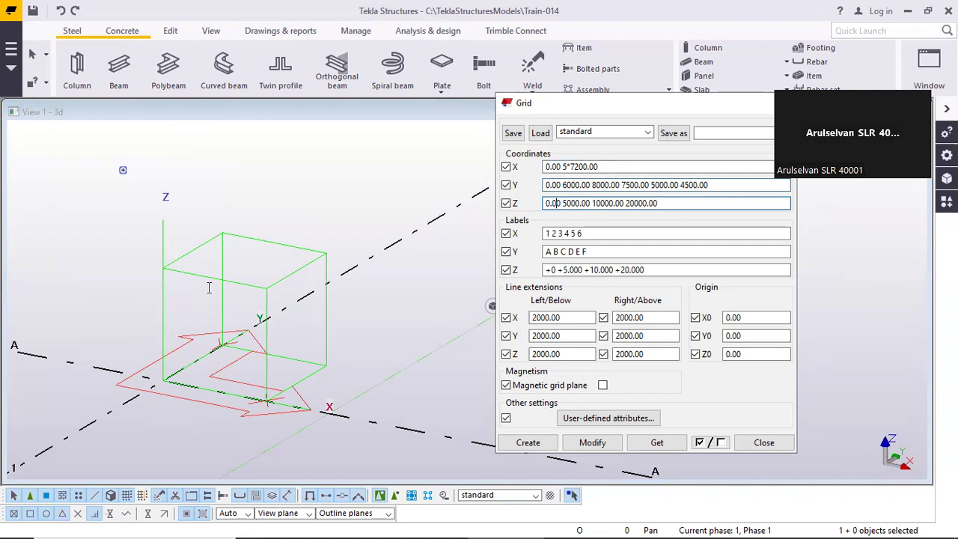
# Examine the work plane box and the X, Y and Z axis directions at the A-1 origin in 3D
pyautogui.moveTo(226, 286); pyautogui.dragTo(209, 287, button='middle')
pyautogui.scroll(-3, 198, 278)
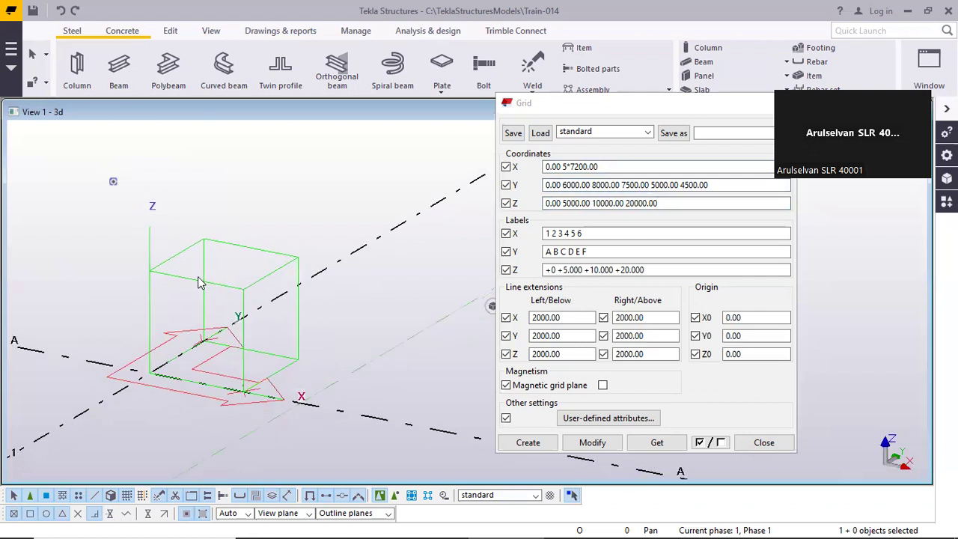
pyautogui.scroll(4, 196, 275)
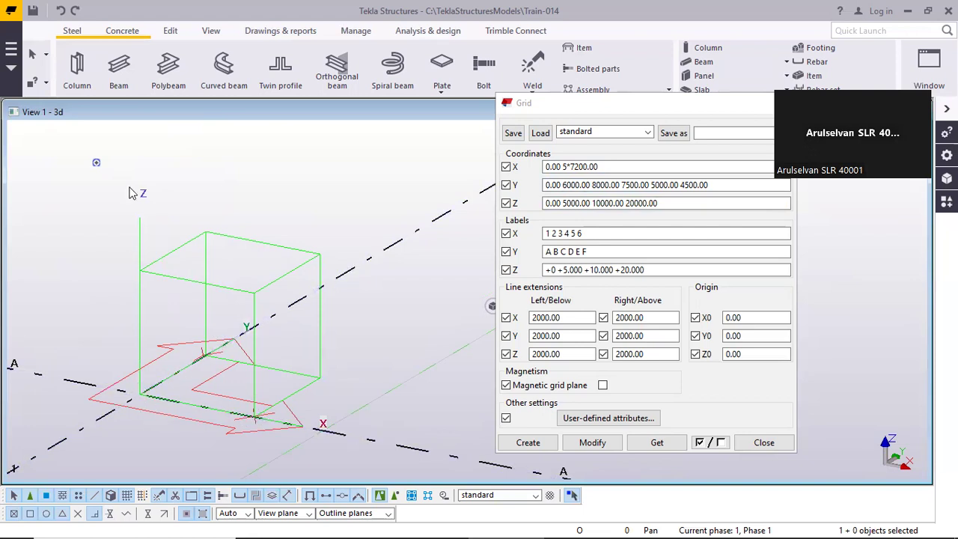
pyautogui.scroll(-2, 260, 301)
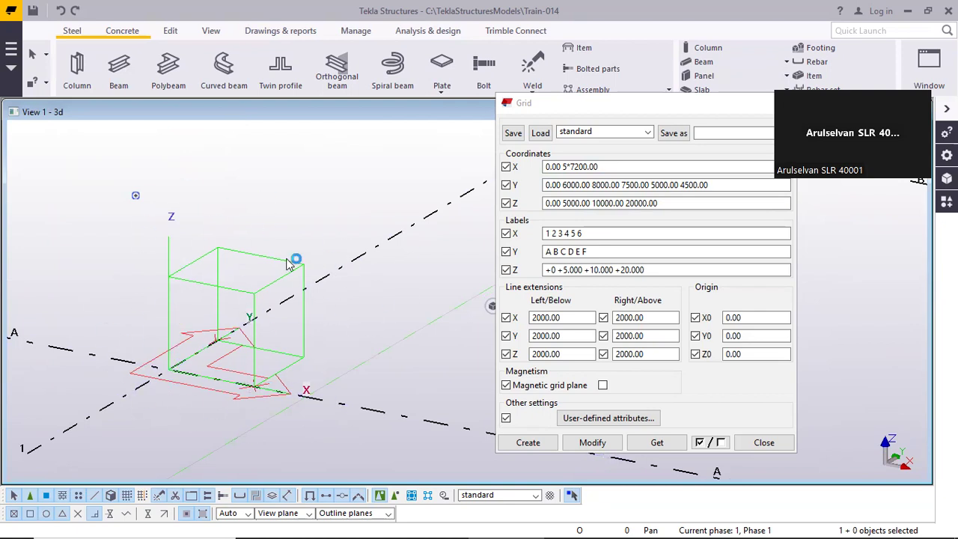
pyautogui.scroll(-3, 196, 339)
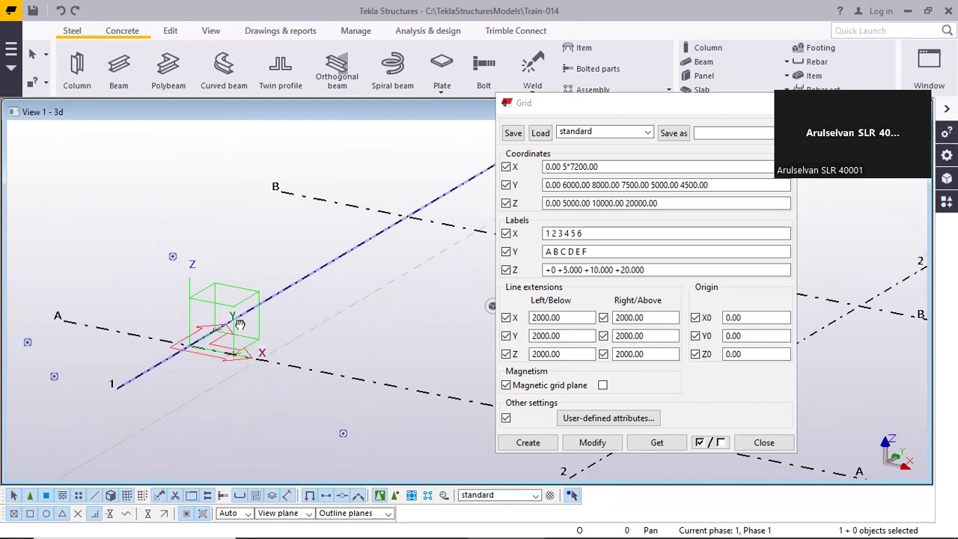
pyautogui.scroll(2, 172, 217)
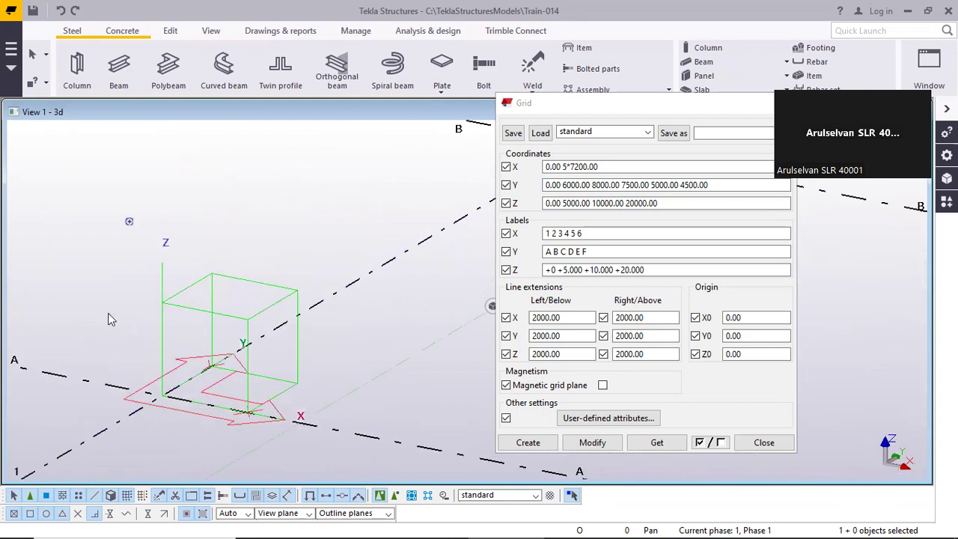
pyautogui.scroll(-2, 203, 321)
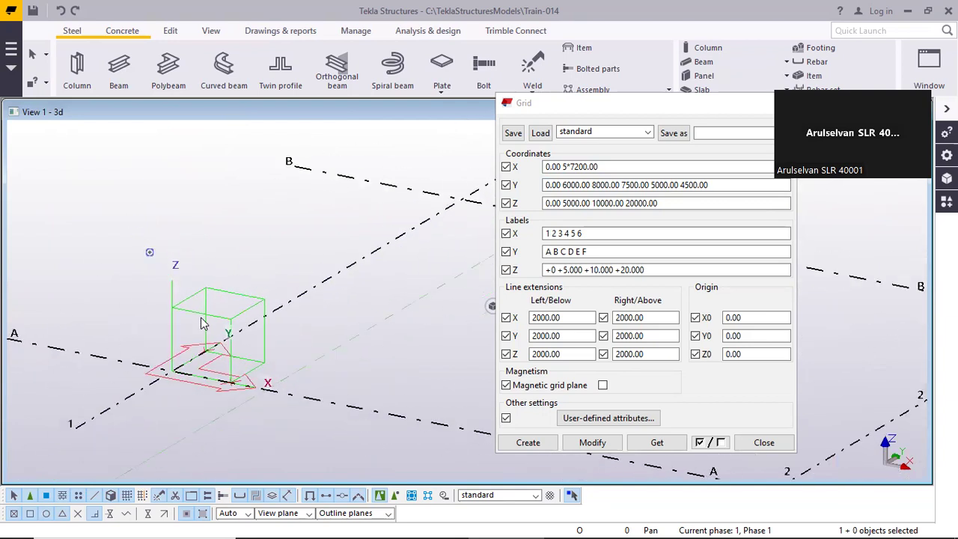
pyautogui.scroll(2, 227, 310)
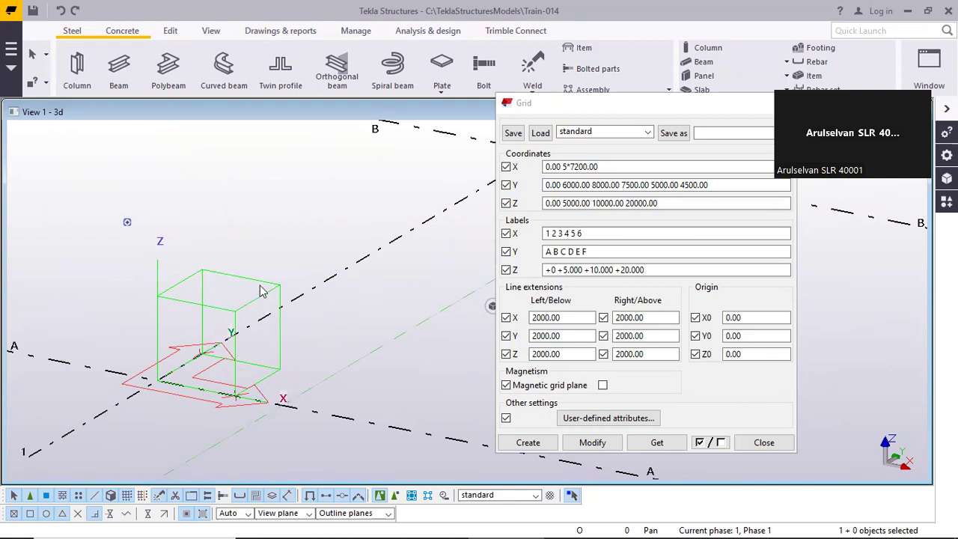
pyautogui.scroll(3, 221, 303)
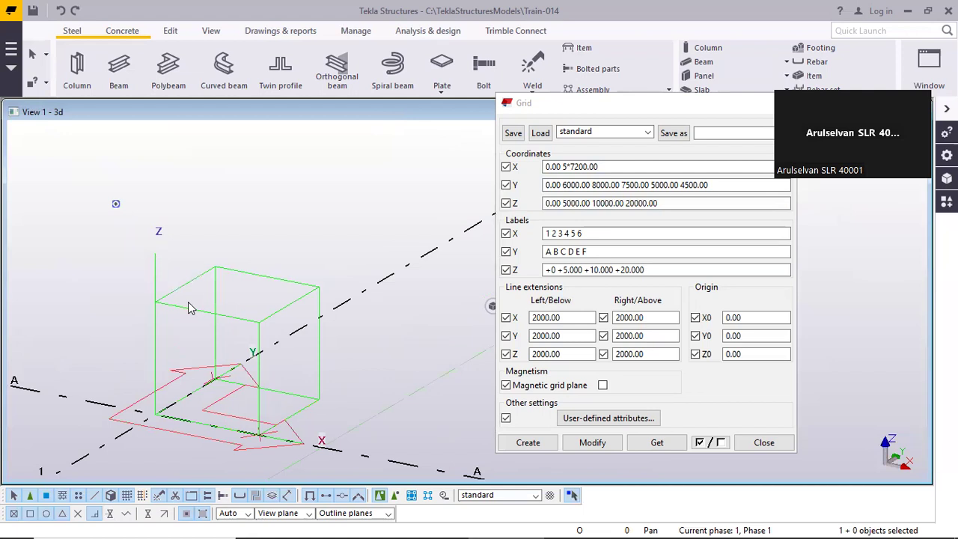
pyautogui.moveTo(206, 372); pyautogui.dragTo(173, 315, button='middle')
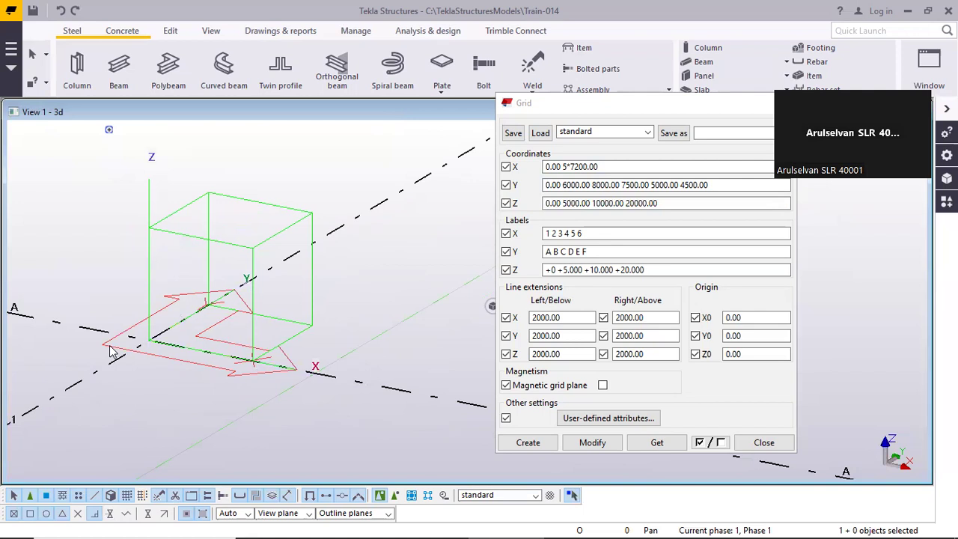
# Examine the work plane arrows at the A-1 origin in relation to the surrounding grid lines in 3D
pyautogui.scroll(-1, 198, 264)
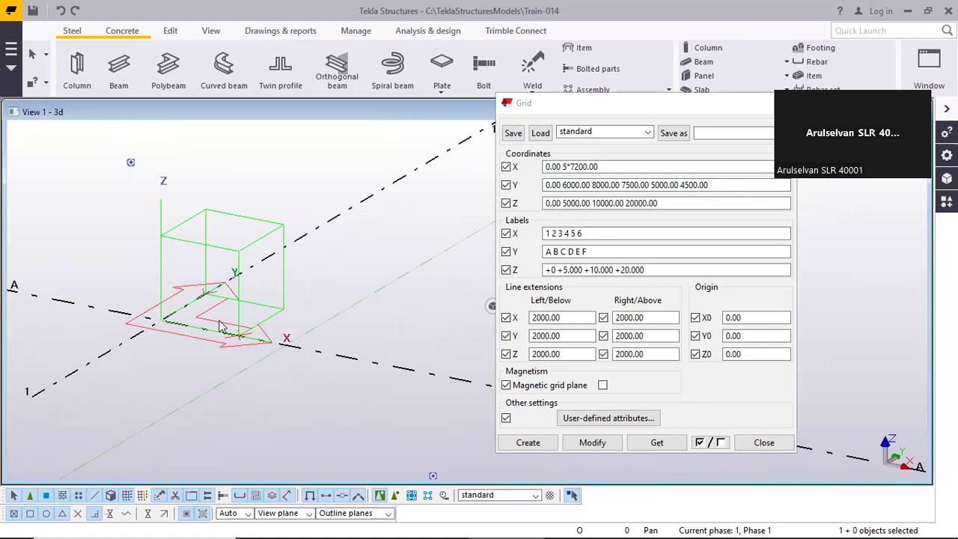
pyautogui.scroll(-1, 187, 323)
pyautogui.scroll(2, 81, 344)
pyautogui.scroll(-3, 143, 355)
pyautogui.scroll(-4, 299, 330)
pyautogui.moveTo(190, 339); pyautogui.dragTo(111, 343, button='middle')
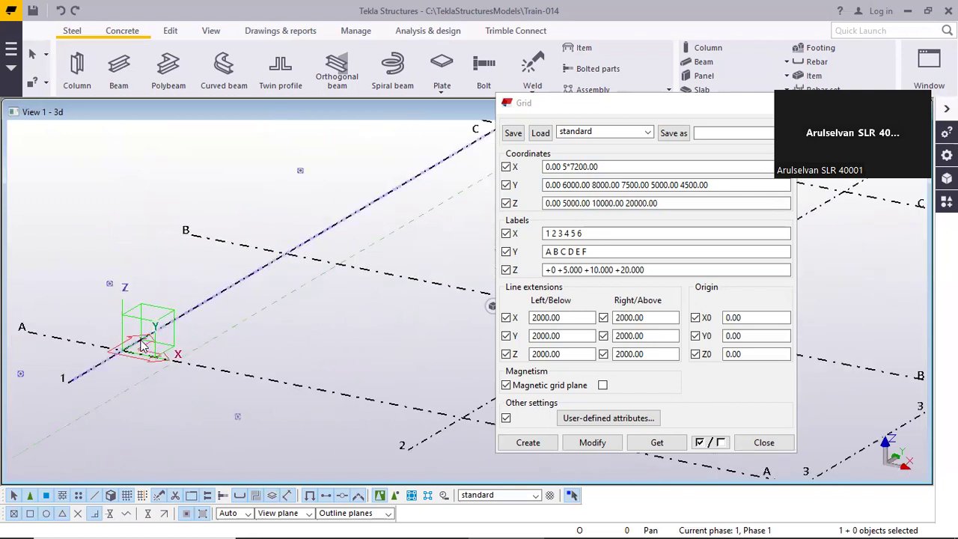
pyautogui.scroll(-2, 237, 328)
pyautogui.moveTo(314, 328); pyautogui.dragTo(252, 345, button='middle')
pyautogui.moveTo(457, 368); pyautogui.dragTo(309, 349, button='middle')
pyautogui.scroll(4, 139, 352)
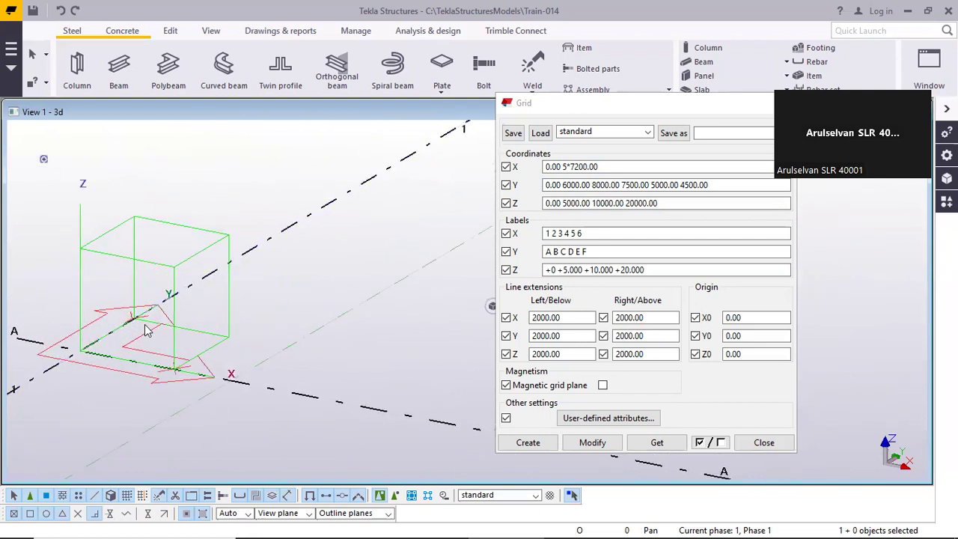
pyautogui.scroll(-5, 191, 343)
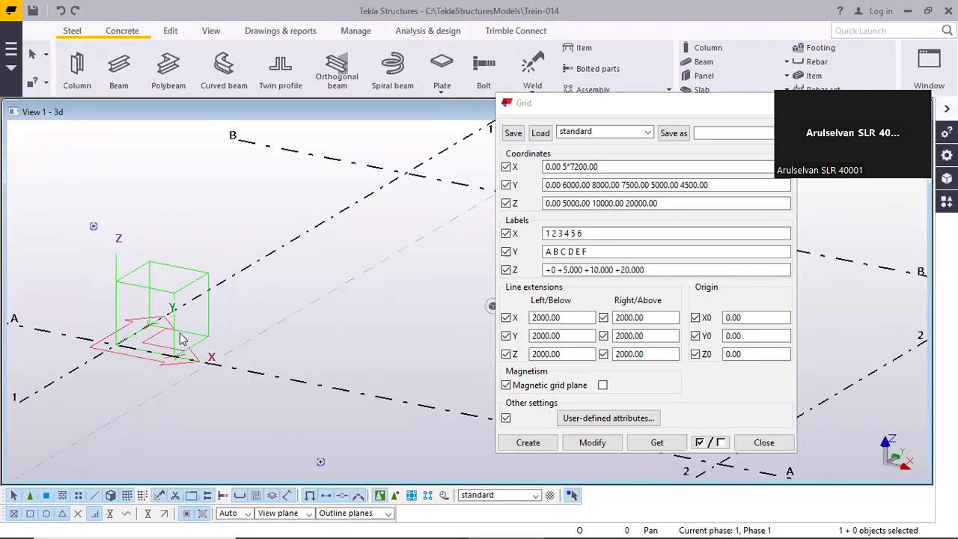
pyautogui.scroll(6, 156, 321)
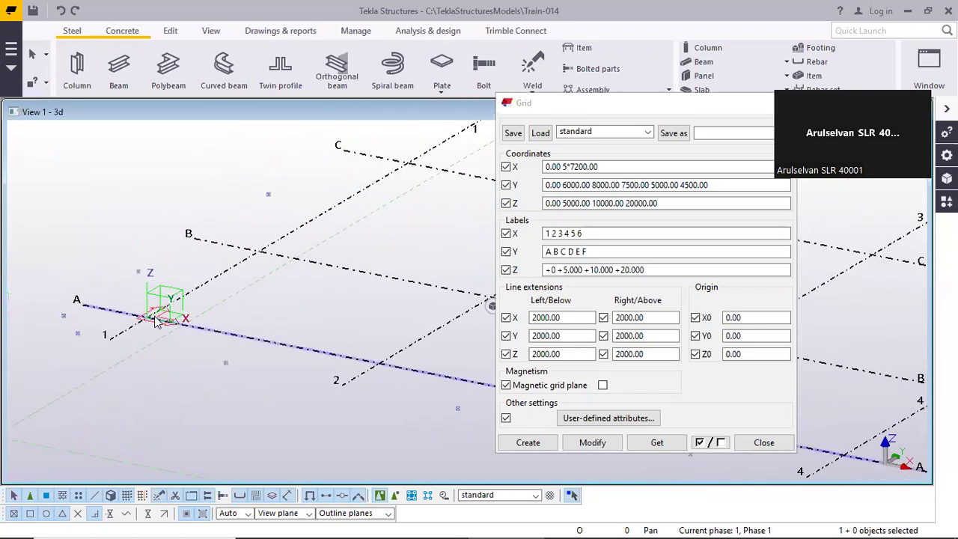
pyautogui.scroll(-3, 155, 321)
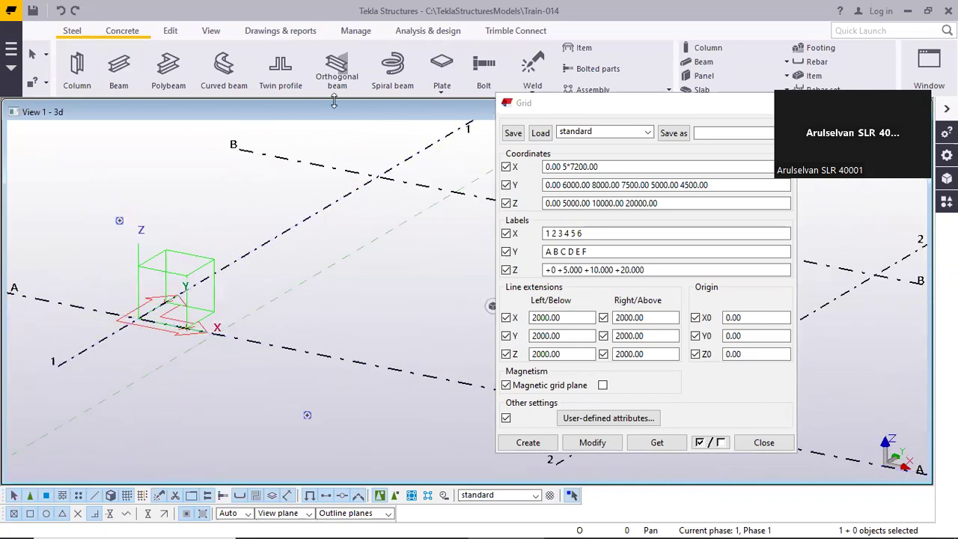
pyautogui.scroll(3, 109, 309)
pyautogui.scroll(-6, 113, 301)
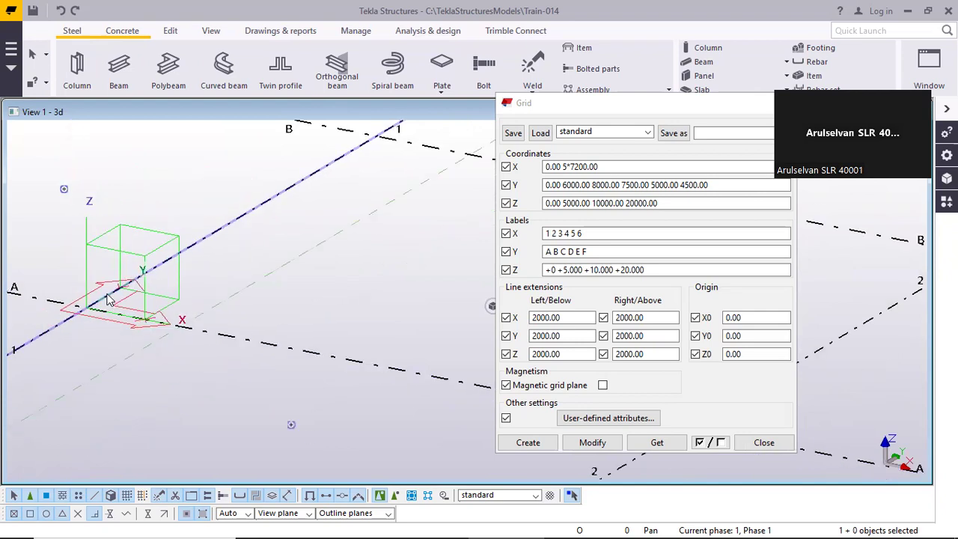
pyautogui.scroll(5, 266, 312)
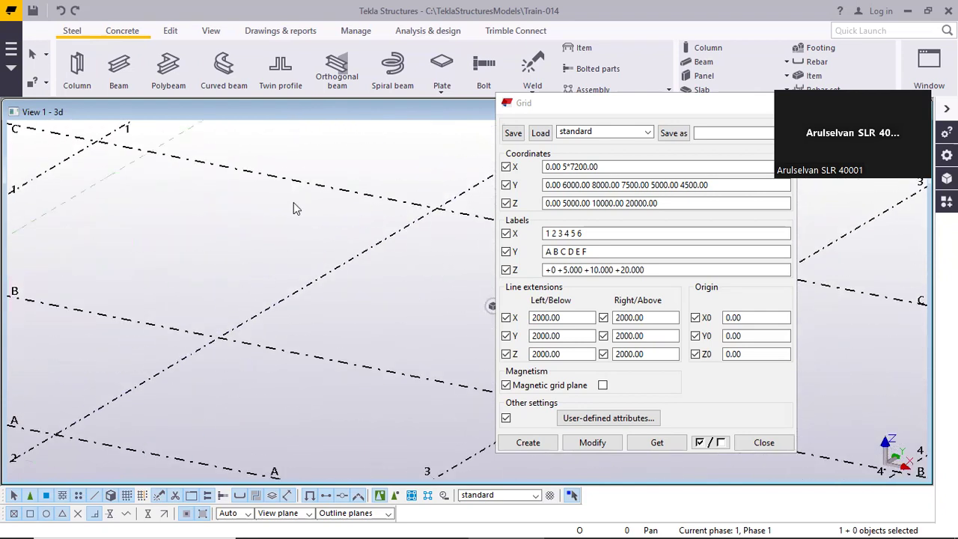
# Review the available commands for setting the work plane, from the Work plane tool to Parallel to view plane
pyautogui.click(211, 31)
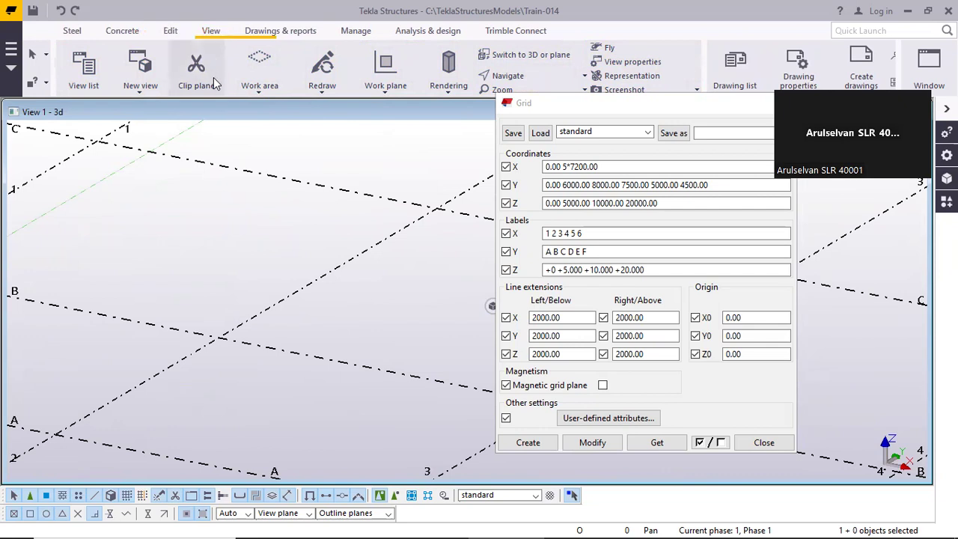
pyautogui.click(386, 95)
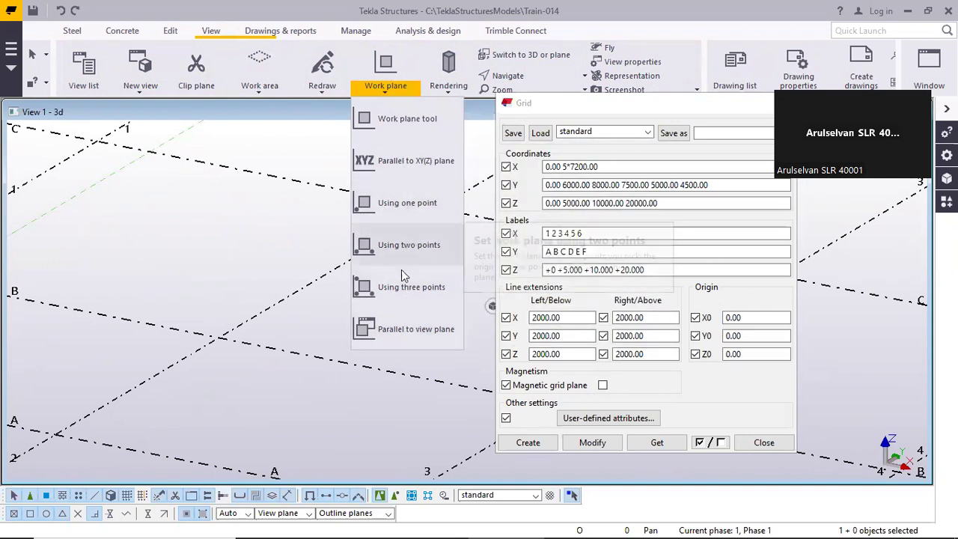
pyautogui.scroll(-3, 124, 238)
pyautogui.scroll(-4, 165, 241)
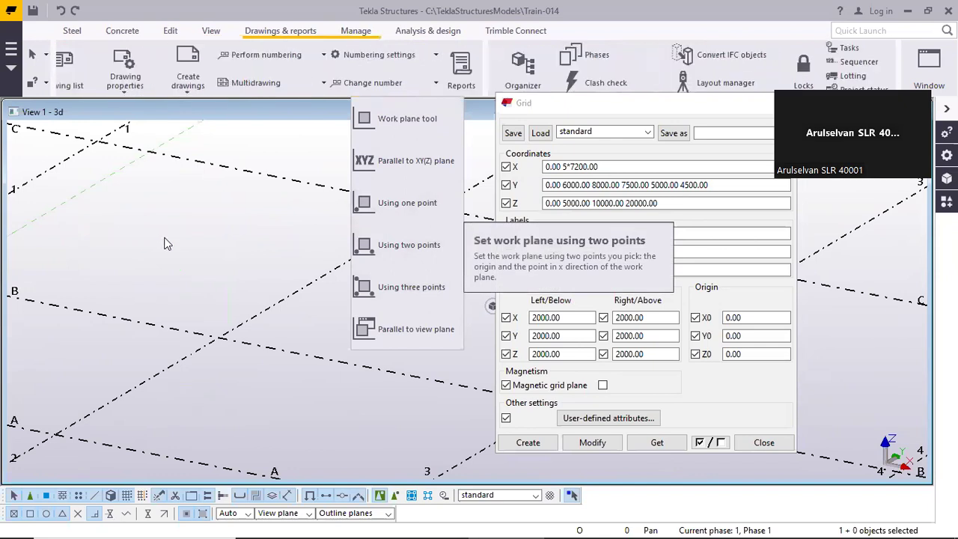
pyautogui.scroll(-3, 224, 221)
pyautogui.scroll(9, 165, 76)
pyautogui.scroll(3, 161, 70)
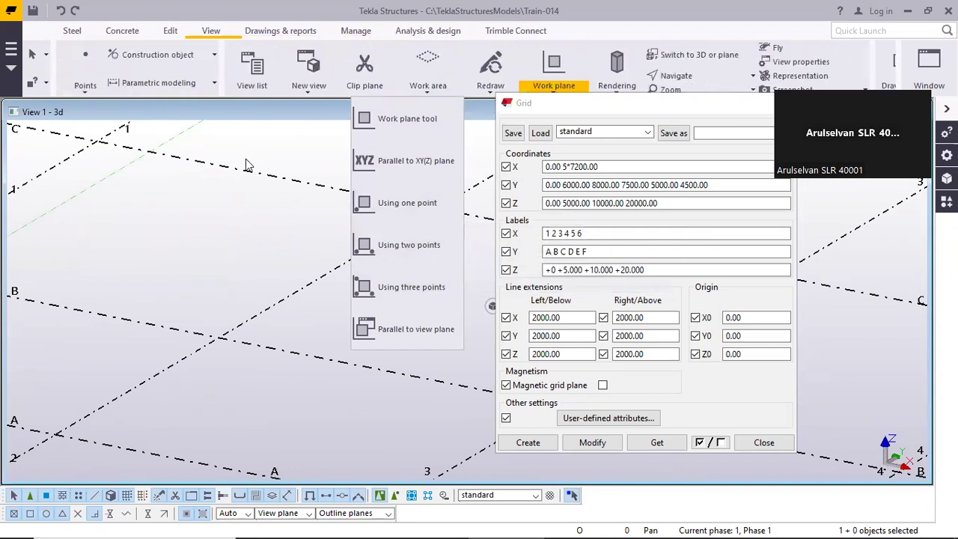
pyautogui.click(203, 212)
# Move the Grid dialog clear of the model and set the work plane using one point at grid intersection D-2
pyautogui.scroll(-3, 302, 214)
pyautogui.scroll(1, 263, 211)
pyautogui.moveTo(140, 231); pyautogui.dragTo(249, 225, button='middle')
pyautogui.moveTo(259, 228); pyautogui.dragTo(229, 241, button='middle')
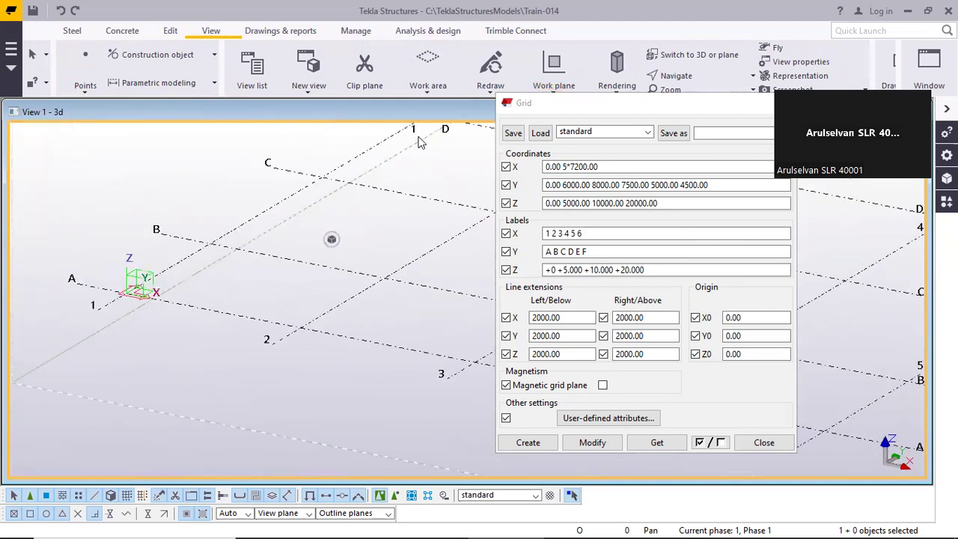
pyautogui.moveTo(578, 111); pyautogui.dragTo(656, 138)
pyautogui.click(556, 91)
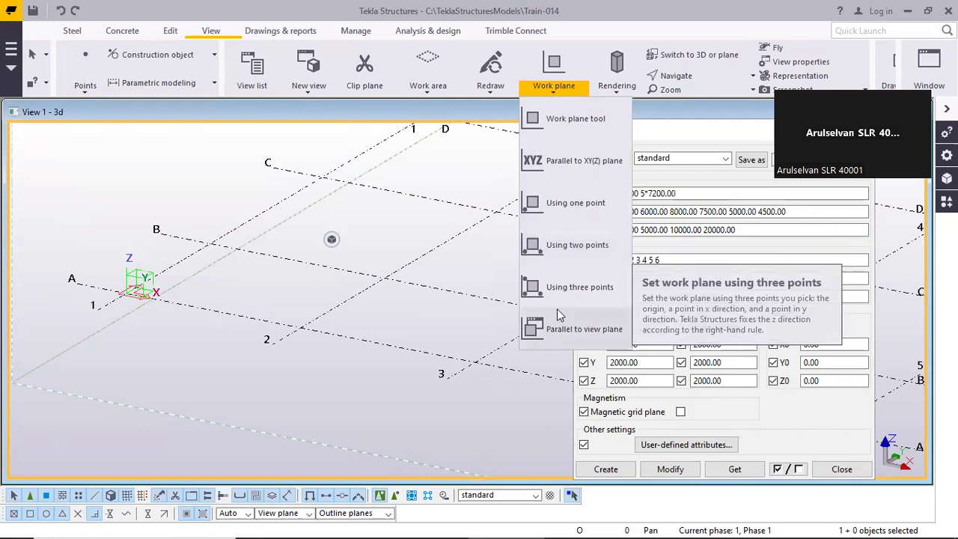
pyautogui.click(561, 213)
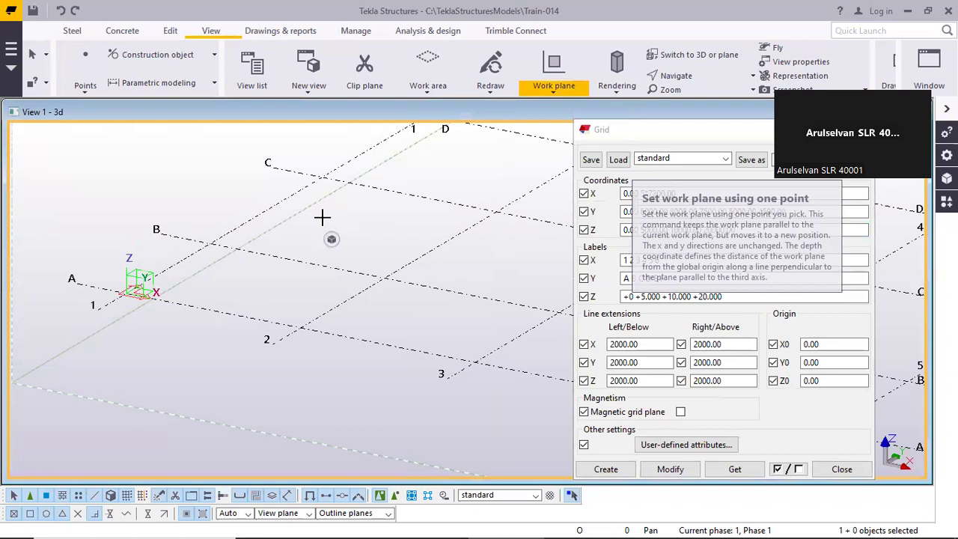
pyautogui.scroll(-2, 321, 216)
pyautogui.moveTo(318, 213); pyautogui.dragTo(256, 221, button='middle')
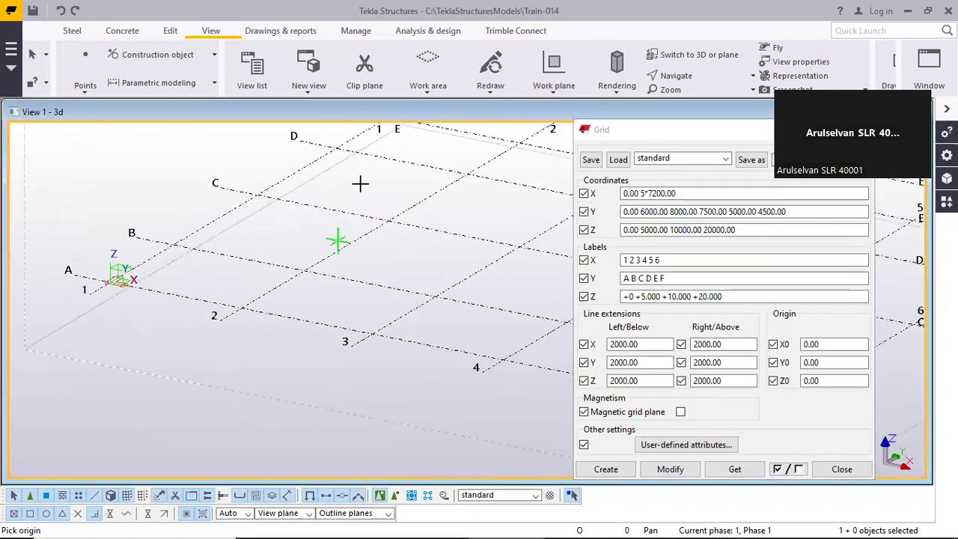
pyautogui.moveTo(413, 197); pyautogui.dragTo(378, 230, button='middle')
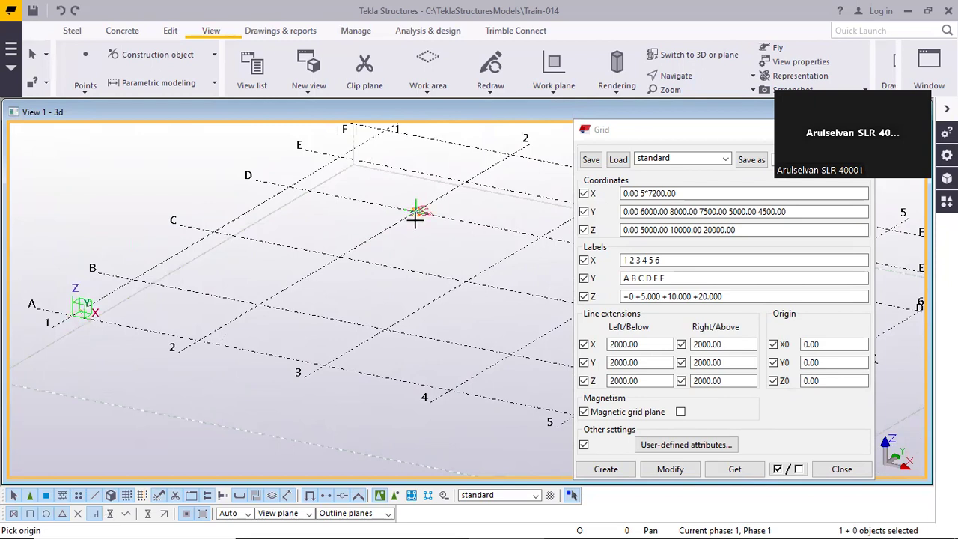
# Examine the work plane arrows at D-2 and read the description of the one-point work plane command
pyautogui.scroll(5, 419, 228)
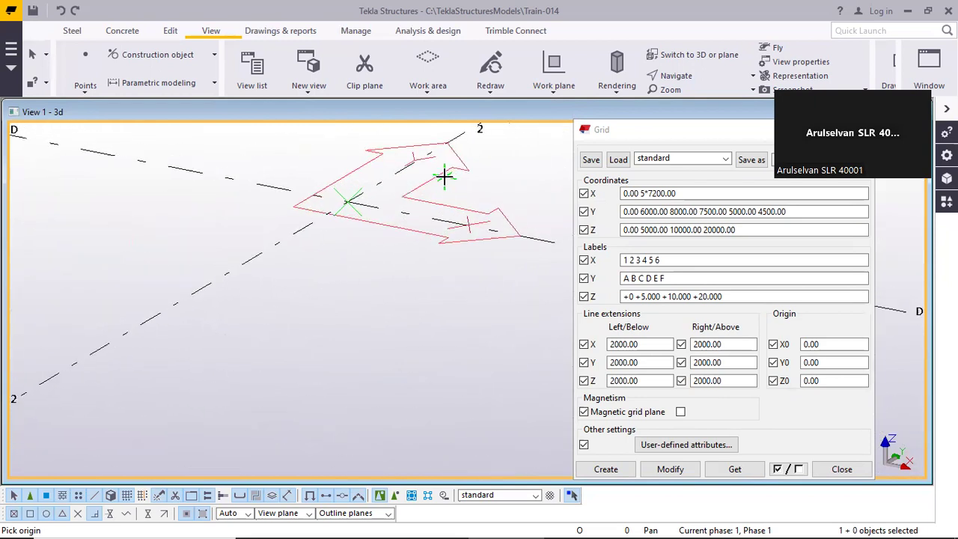
pyautogui.scroll(-1, 447, 175)
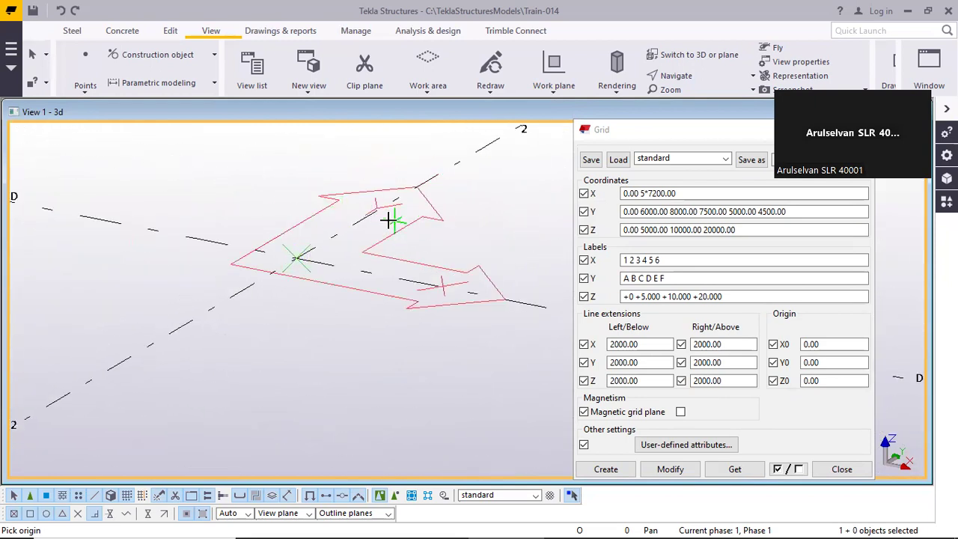
pyautogui.scroll(-1, 392, 221)
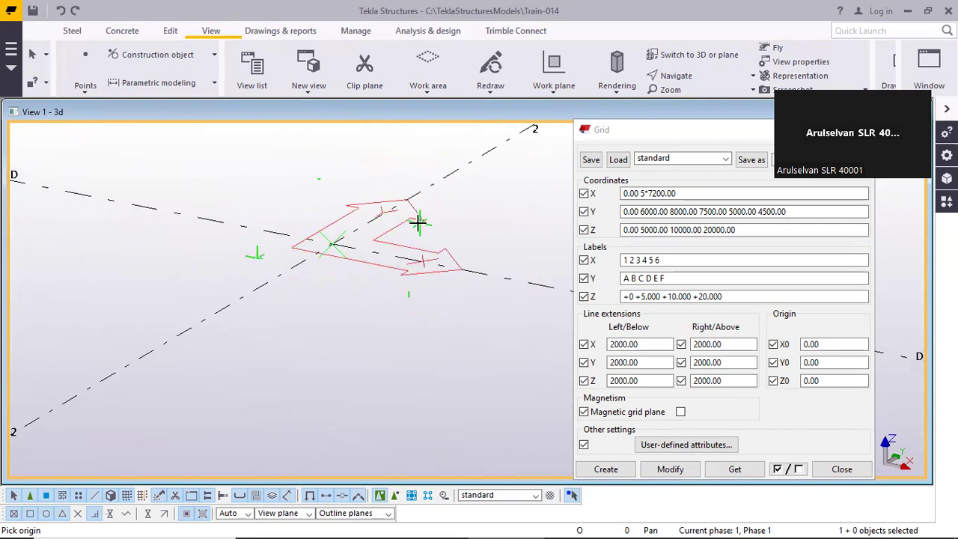
pyautogui.scroll(1, 380, 211)
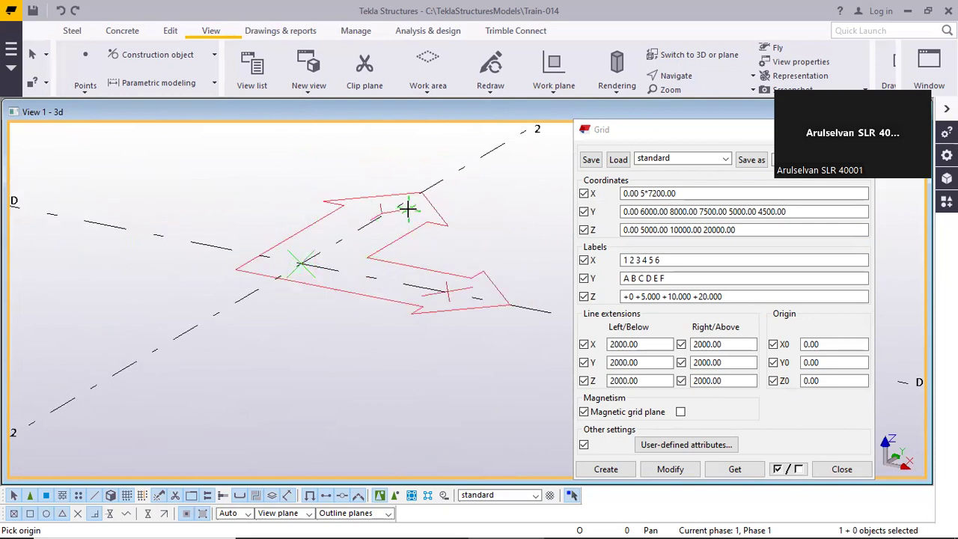
pyautogui.scroll(-1, 411, 206)
pyautogui.click(554, 84)
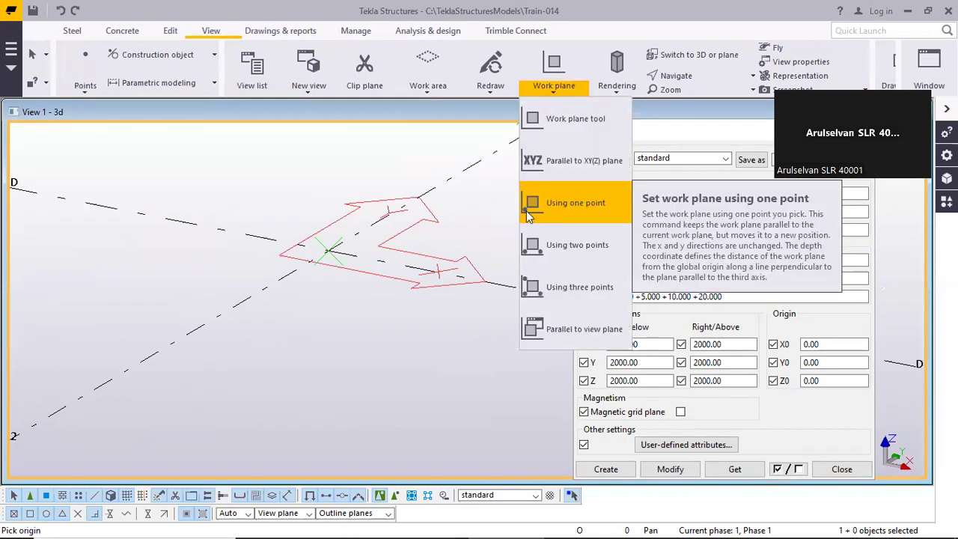
pyautogui.scroll(-3, 378, 233)
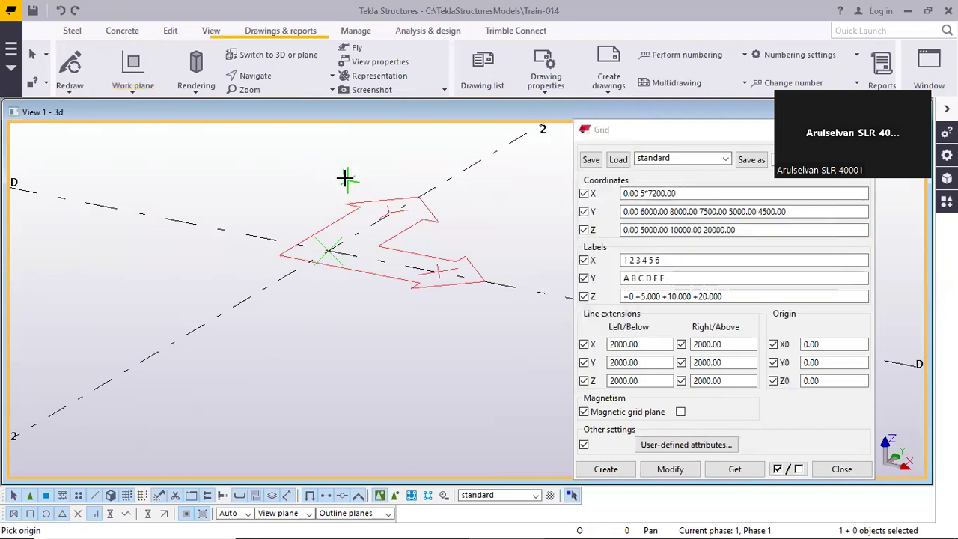
# Move the work plane origin to grid intersection C-2 using one point and end the command
pyautogui.scroll(-5, 339, 183)
pyautogui.scroll(5, 330, 203)
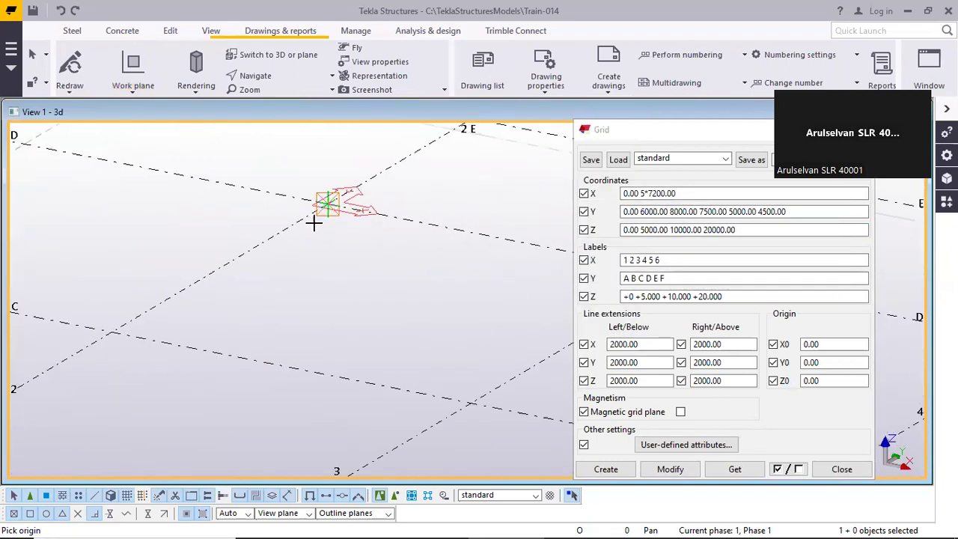
pyautogui.scroll(-2, 352, 234)
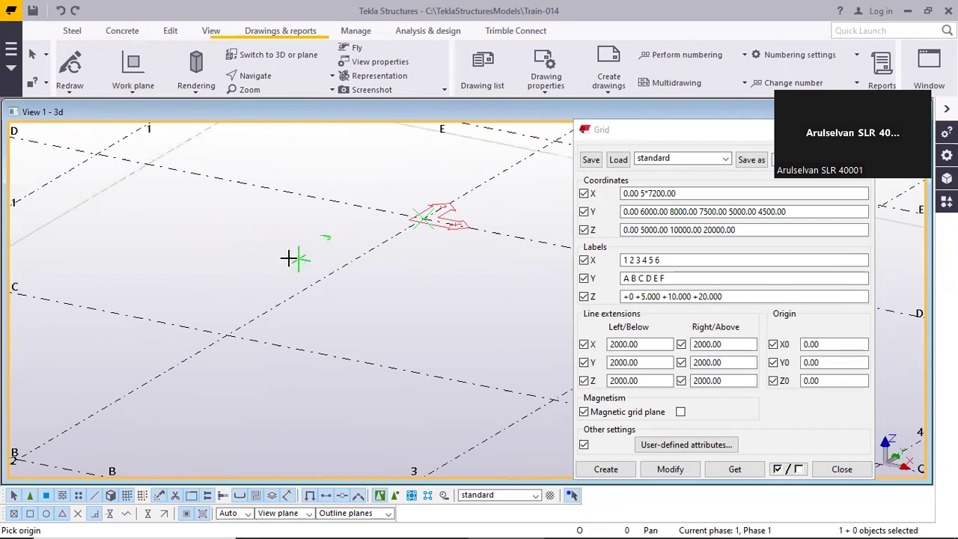
pyautogui.scroll(-2, 242, 301)
pyautogui.click(442, 365)
pyautogui.moveTo(367, 327)
pyautogui.mouseDown(button='middle')
pyautogui.moveTo(377, 282)
pyautogui.moveTo(349, 295)
pyautogui.moveTo(369, 322)
pyautogui.mouseUp(button='middle')
pyautogui.click(243, 279)
pyautogui.scroll(1, 289, 270)
pyautogui.rightClick(262, 230)
pyautogui.click(301, 241)
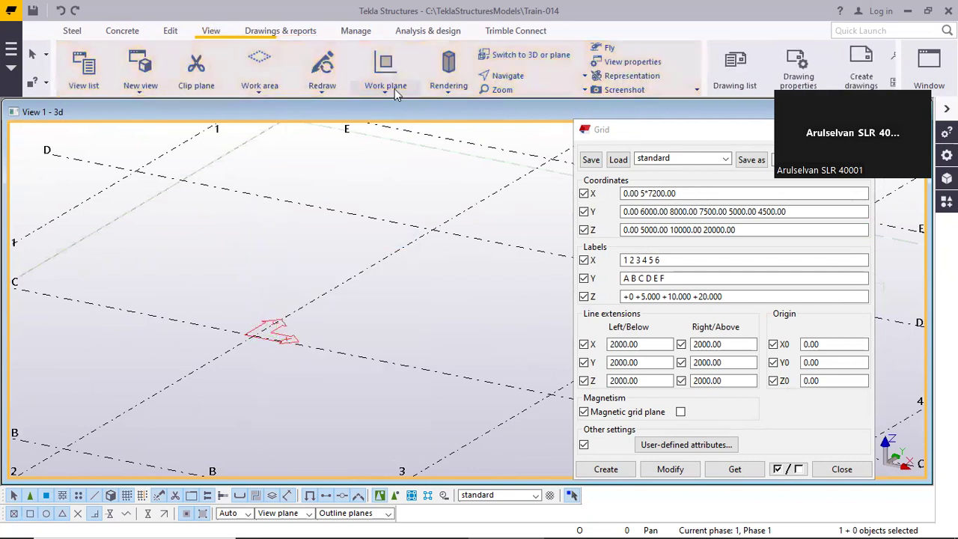
# Set the work plane using two points, with its origin at D-2 and the positive X direction towards E-2
pyautogui.click(391, 88)
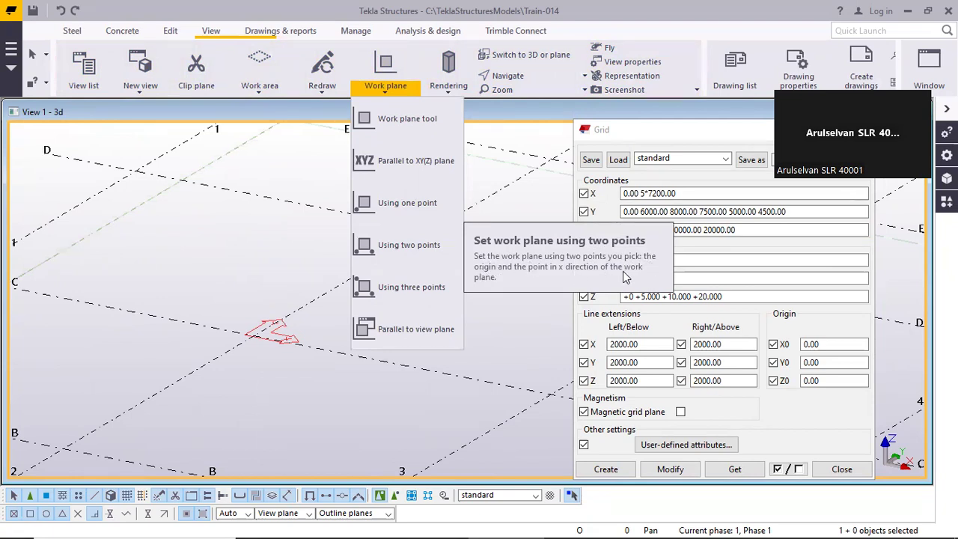
pyautogui.click(221, 271)
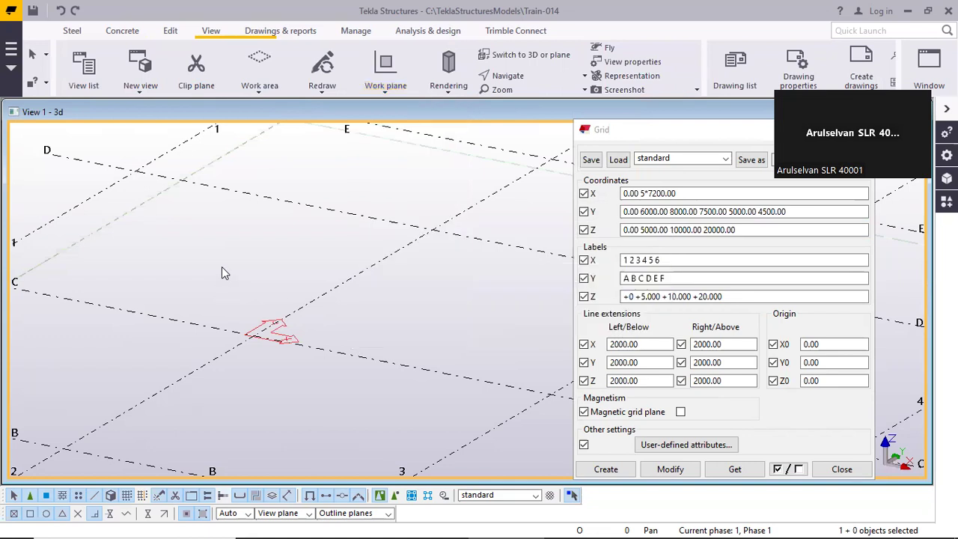
pyautogui.click(387, 89)
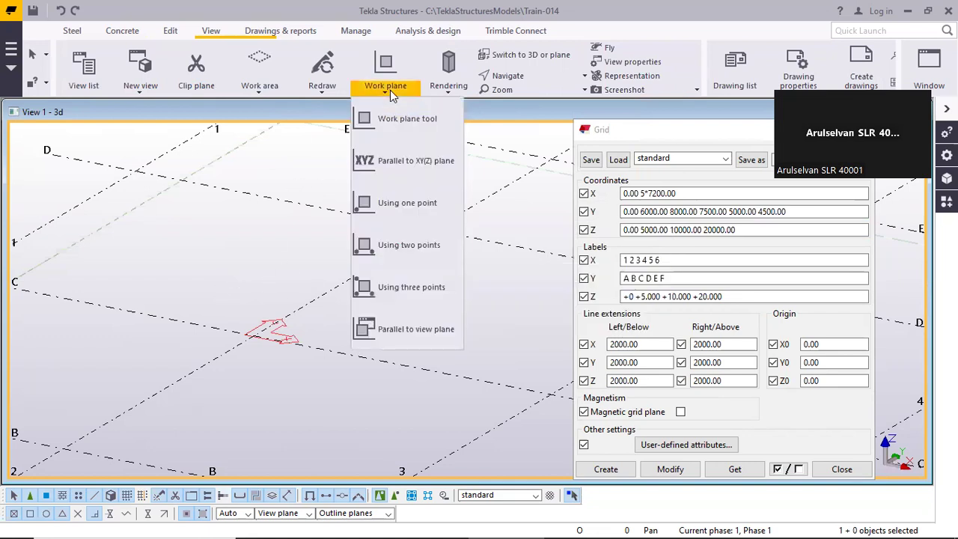
pyautogui.click(373, 258)
pyautogui.scroll(-3, 291, 237)
pyautogui.moveTo(291, 237); pyautogui.dragTo(247, 222, button='middle')
pyautogui.scroll(4, 331, 226)
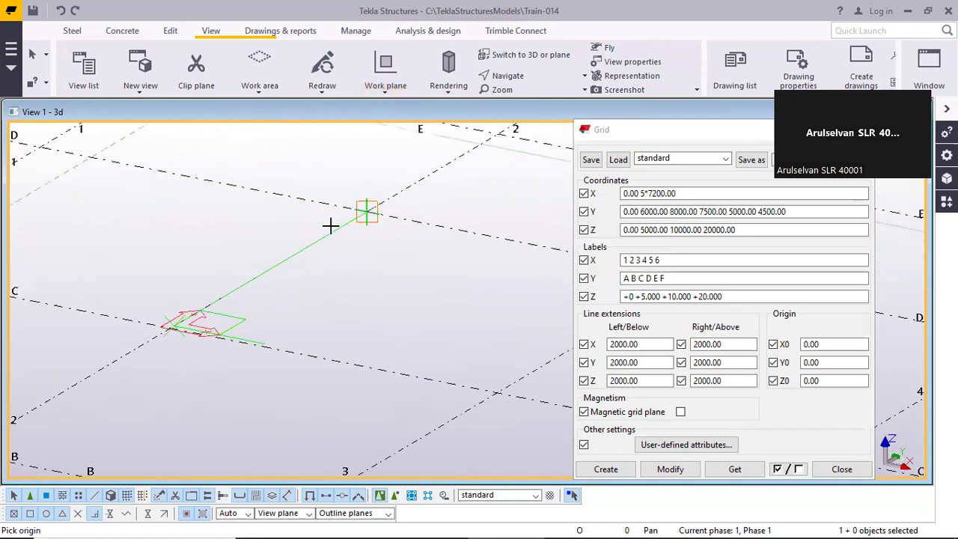
pyautogui.scroll(6, 142, 360)
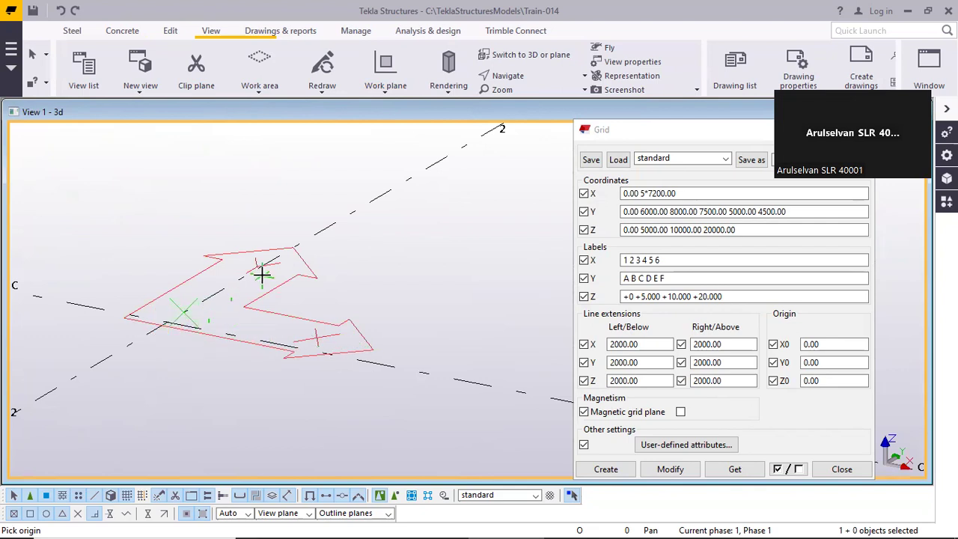
pyautogui.scroll(-2, 348, 212)
pyautogui.moveTo(407, 190); pyautogui.dragTo(260, 357, button='middle')
pyautogui.scroll(-1, 436, 265)
pyautogui.moveTo(436, 264); pyautogui.dragTo(304, 323, button='middle')
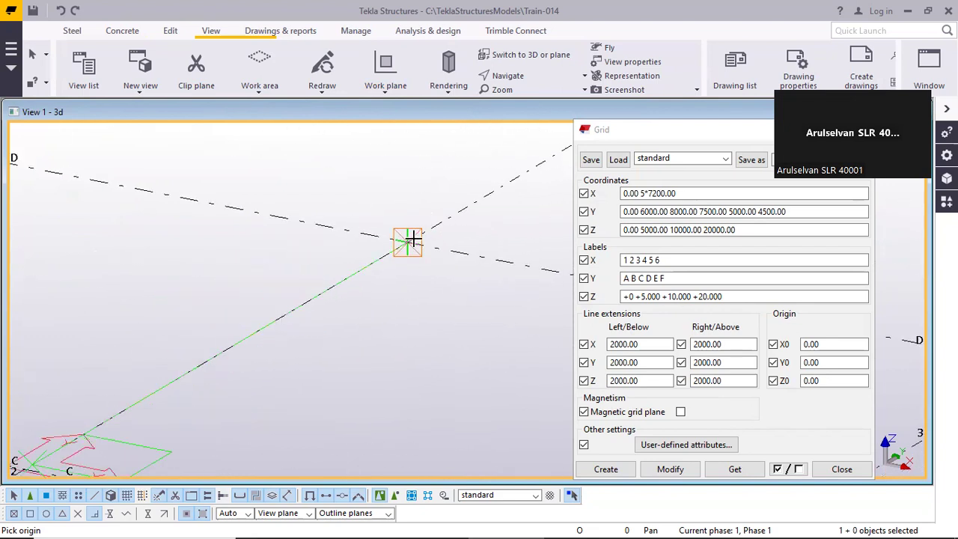
pyautogui.click(409, 239)
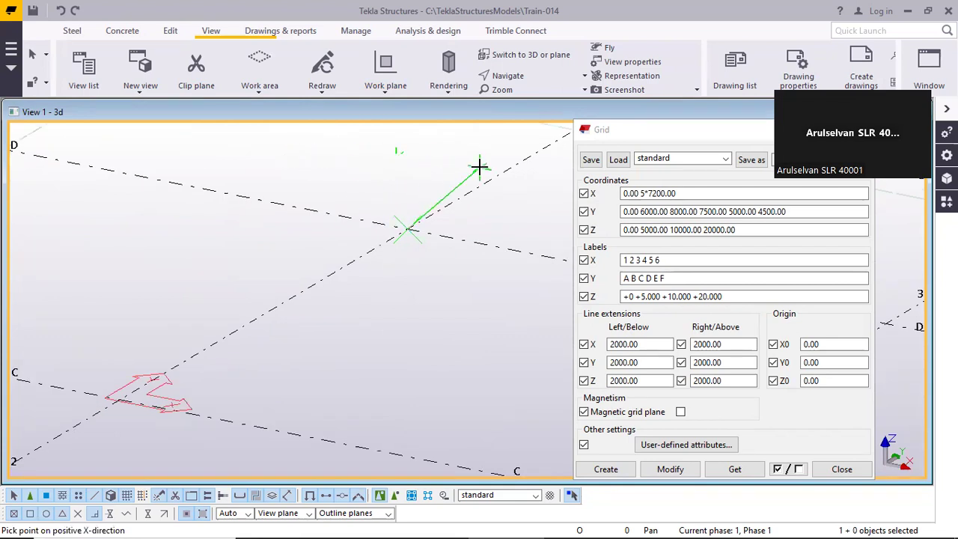
pyautogui.moveTo(479, 164); pyautogui.dragTo(394, 279, button='middle')
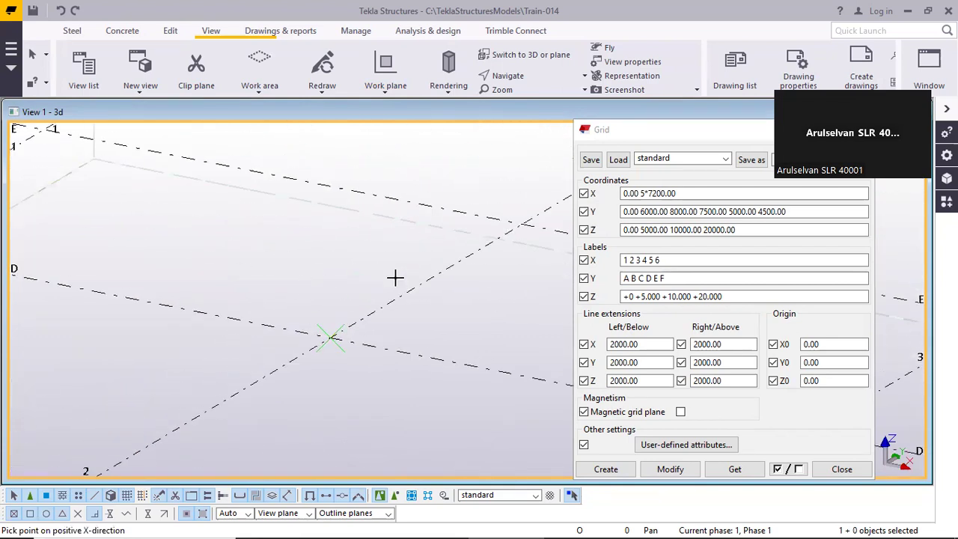
pyautogui.click(522, 226)
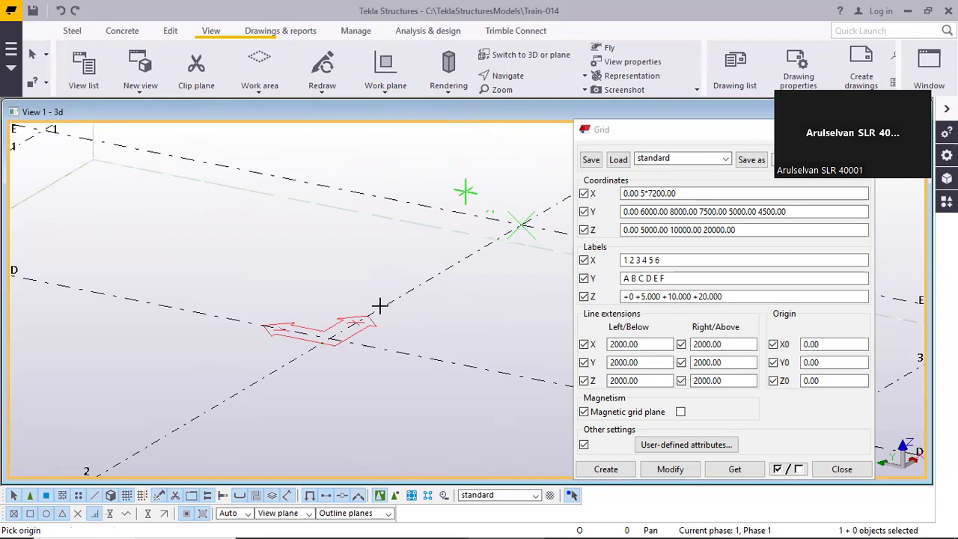
# Set the work plane using two points, with its origin at A-1 and the positive X direction towards B-1
pyautogui.scroll(3, 337, 332)
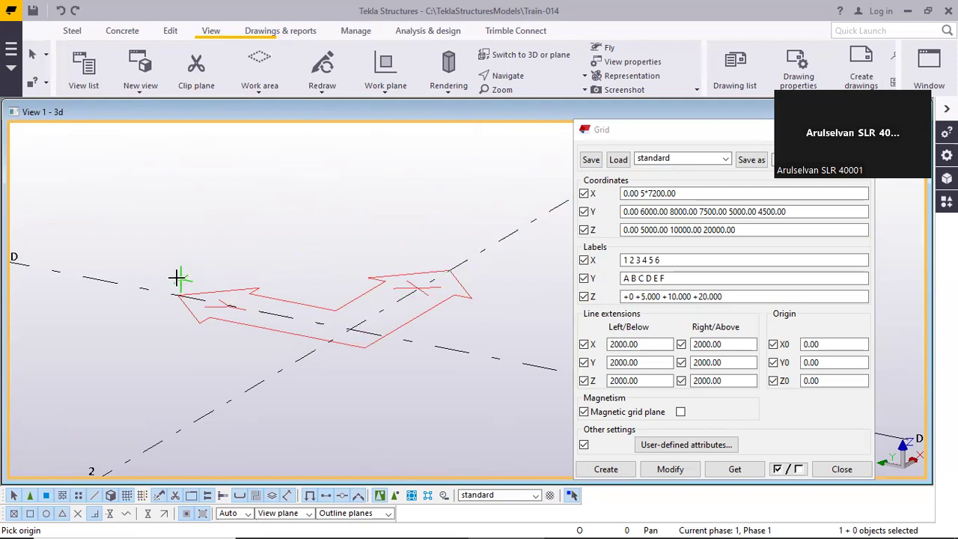
pyautogui.scroll(-5, 439, 250)
pyautogui.scroll(6, 313, 313)
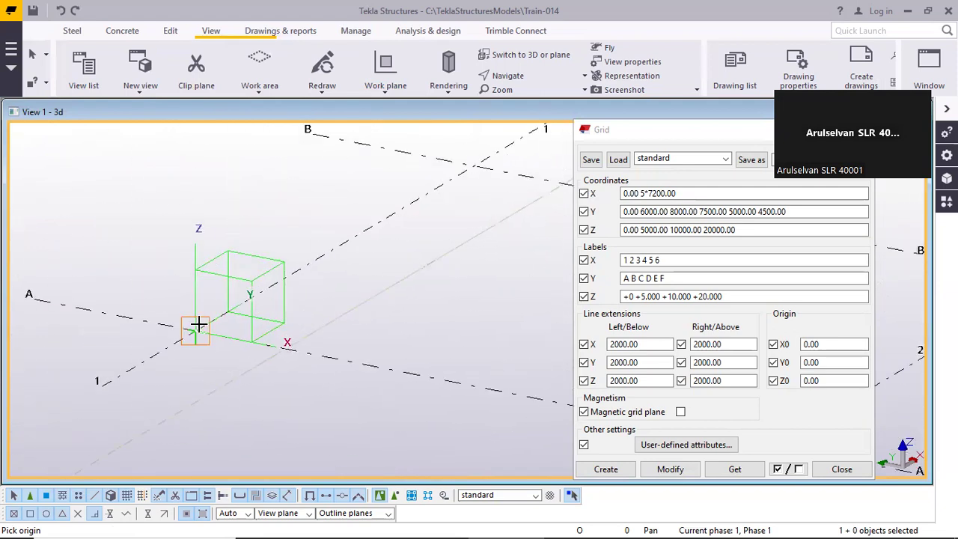
pyautogui.click(198, 324)
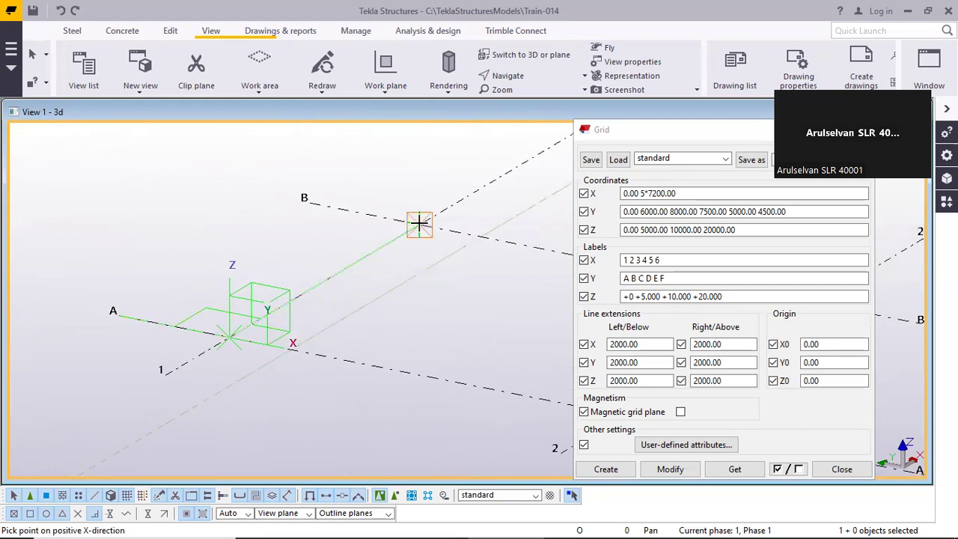
pyautogui.click(422, 223)
pyautogui.scroll(3, 240, 351)
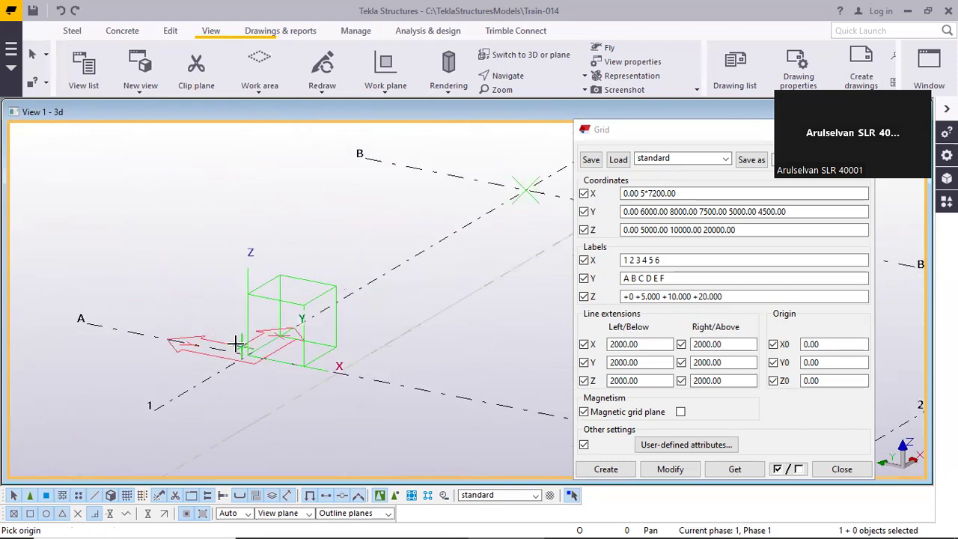
# Examine the work plane arrows against the model origin cube at A-1 and end the two-point command
pyautogui.scroll(2, 225, 378)
pyautogui.moveTo(234, 370); pyautogui.dragTo(288, 407, button='middle')
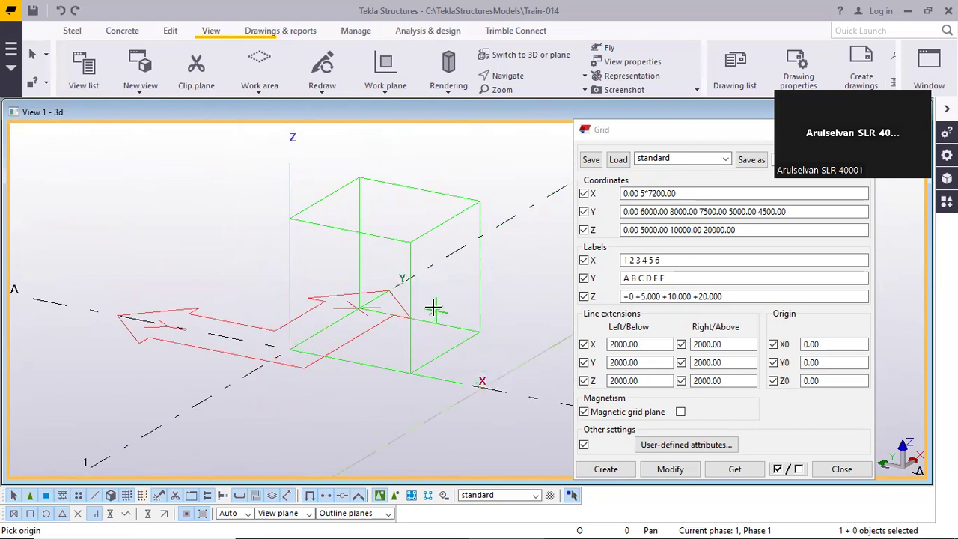
pyautogui.moveTo(509, 321); pyautogui.dragTo(476, 402, button='middle')
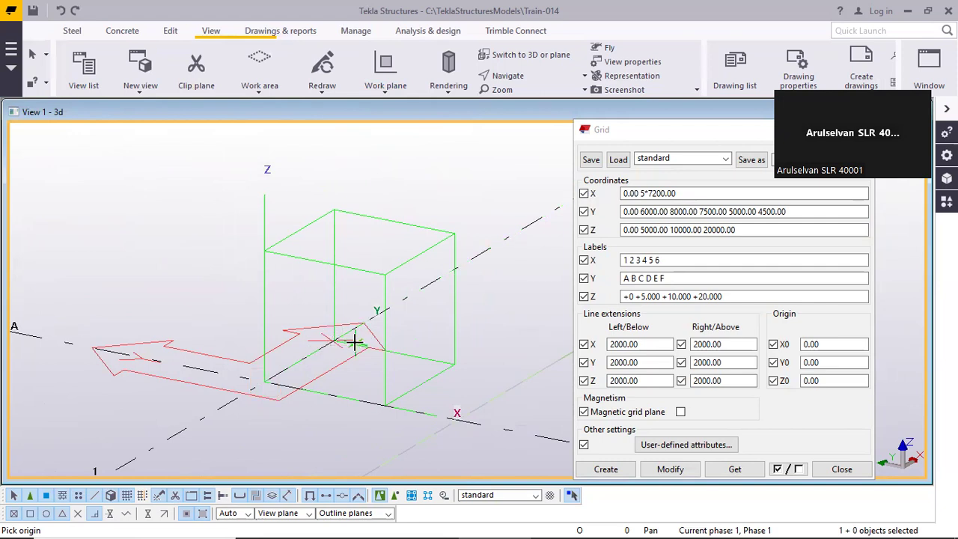
pyautogui.scroll(2, 285, 386)
pyautogui.scroll(-2, 313, 360)
pyautogui.scroll(-5, 247, 327)
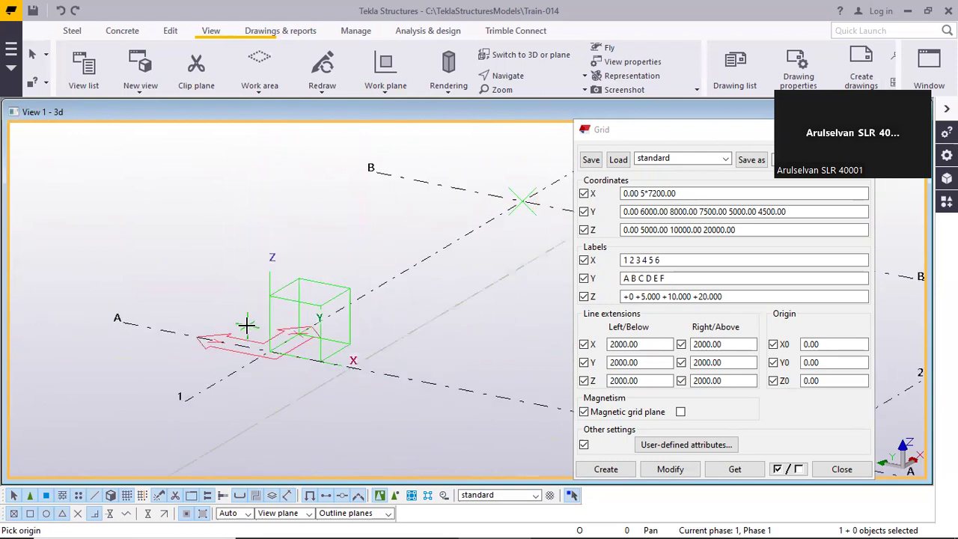
pyautogui.rightClick(321, 191)
pyautogui.click(359, 201)
# Read the description of the three-point work plane command
pyautogui.click(396, 94)
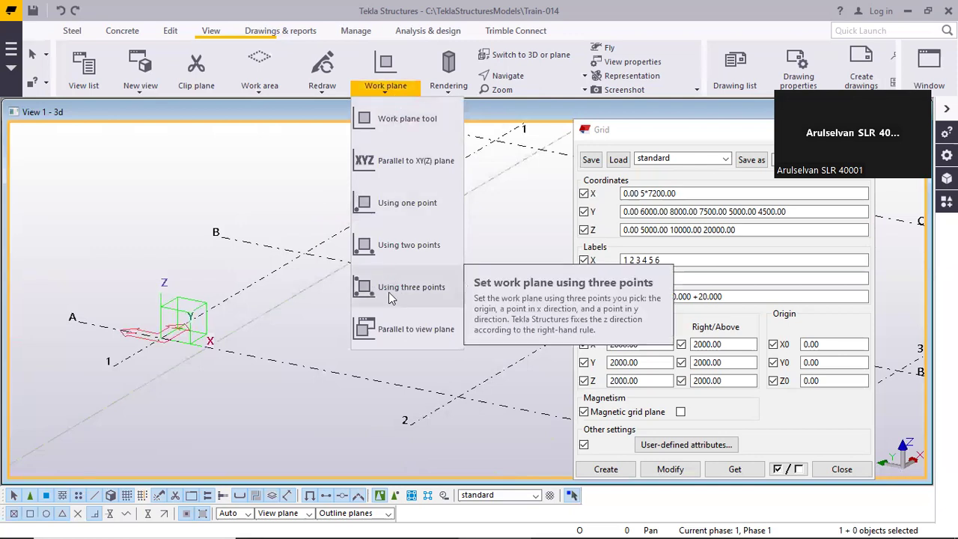
pyautogui.click(264, 295)
pyautogui.scroll(-2, 296, 304)
pyautogui.scroll(1, 344, 301)
pyautogui.moveTo(345, 301); pyautogui.dragTo(284, 282, button='middle')
pyautogui.scroll(1, 284, 282)
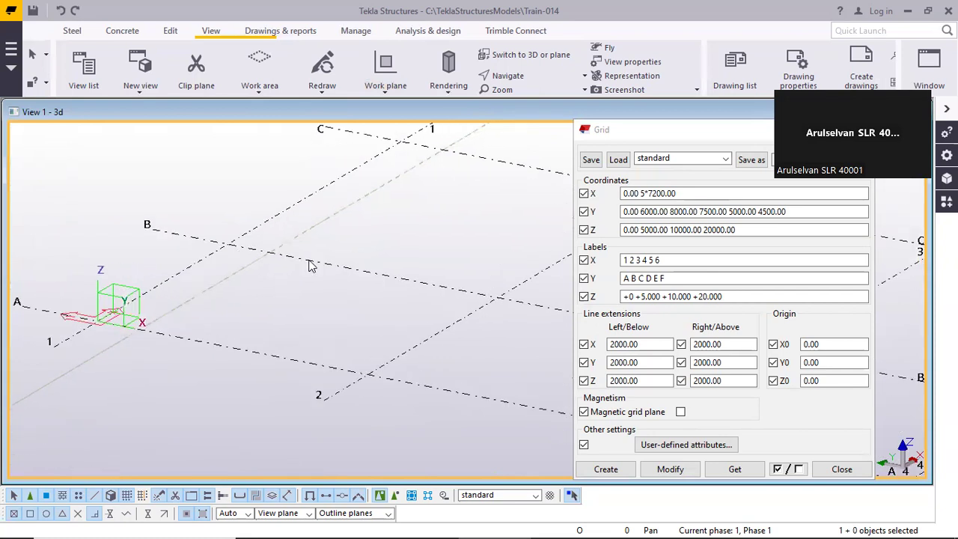
pyautogui.click(386, 84)
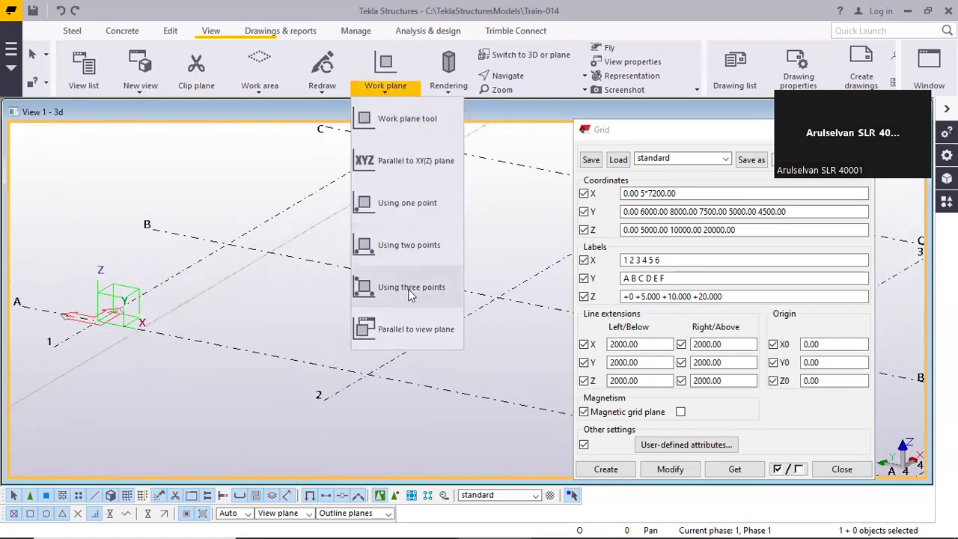
pyautogui.click(410, 295)
pyautogui.moveTo(347, 290); pyautogui.dragTo(244, 295, button='middle')
pyautogui.scroll(5, 355, 316)
pyautogui.scroll(2, 349, 310)
pyautogui.rightClick(305, 160)
pyautogui.click(329, 168)
# Set the work plane using three points: origin at B-2, positive X towards B-1 and positive Y towards A-2
pyautogui.click(385, 73)
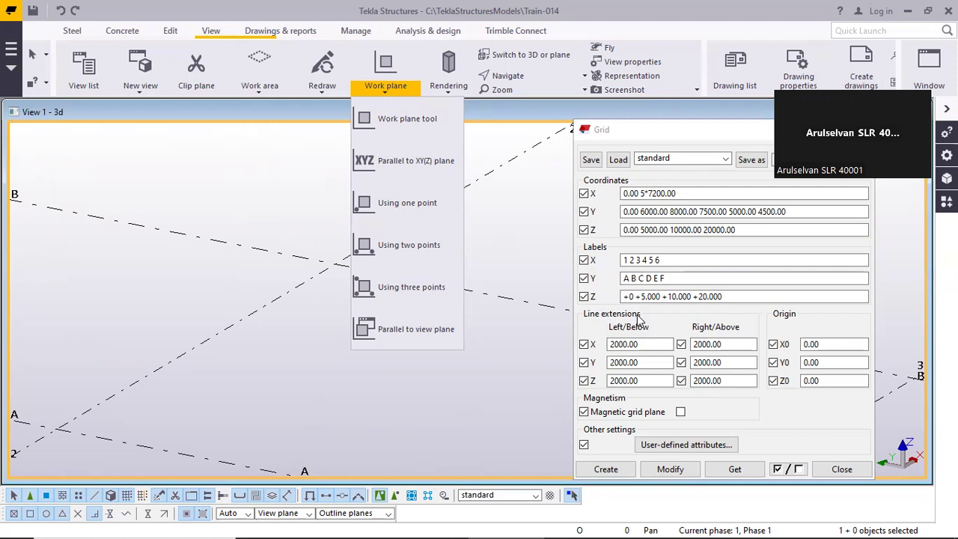
pyautogui.click(400, 299)
pyautogui.scroll(-2, 362, 283)
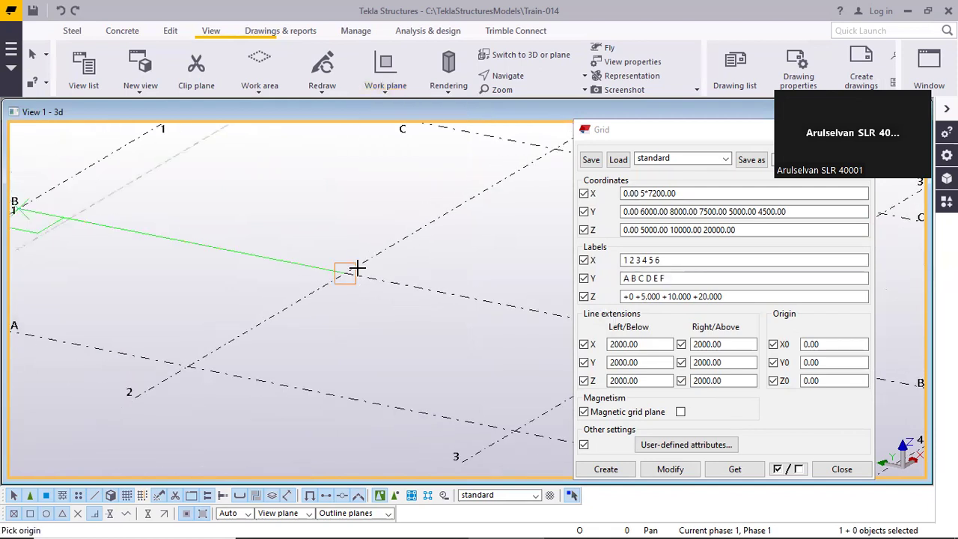
pyautogui.click(347, 272)
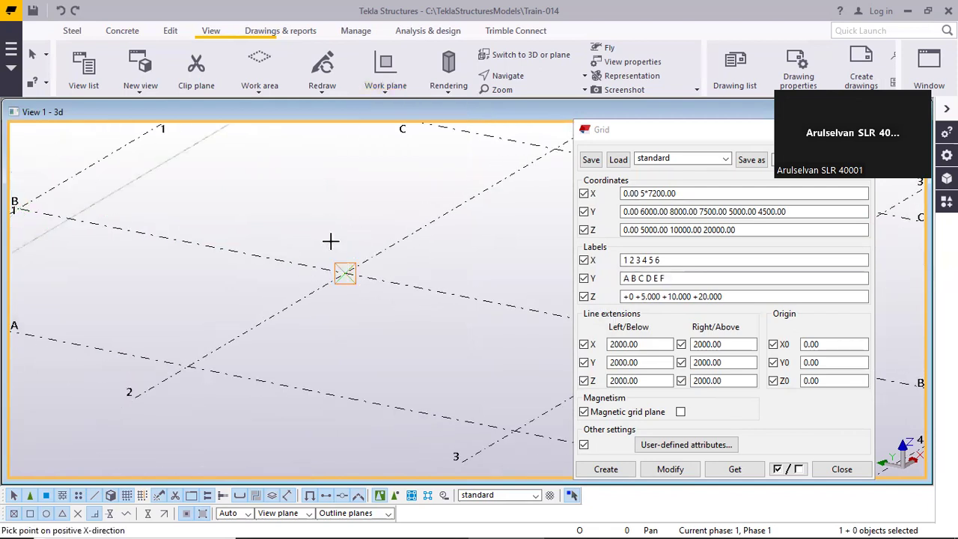
pyautogui.scroll(-3, 349, 265)
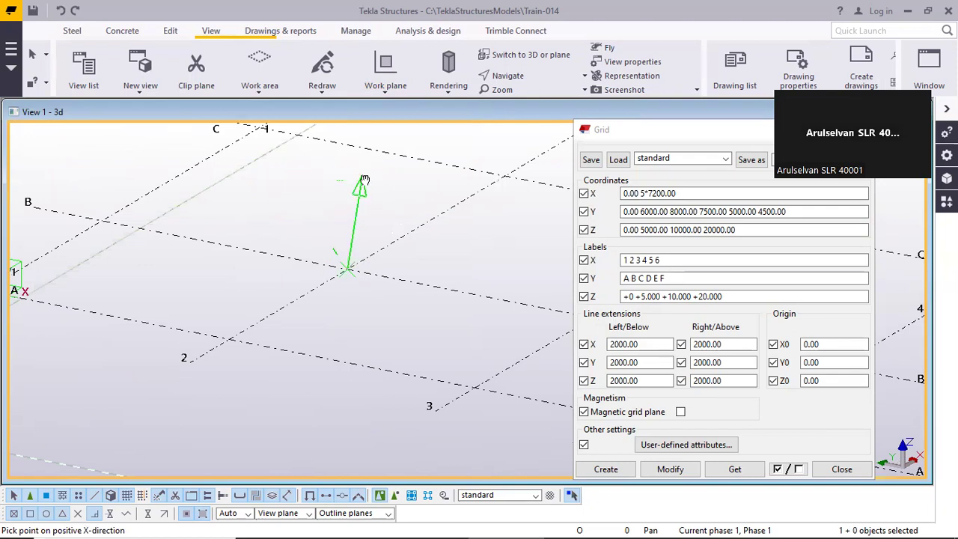
pyautogui.moveTo(313, 164); pyautogui.dragTo(305, 222, button='middle')
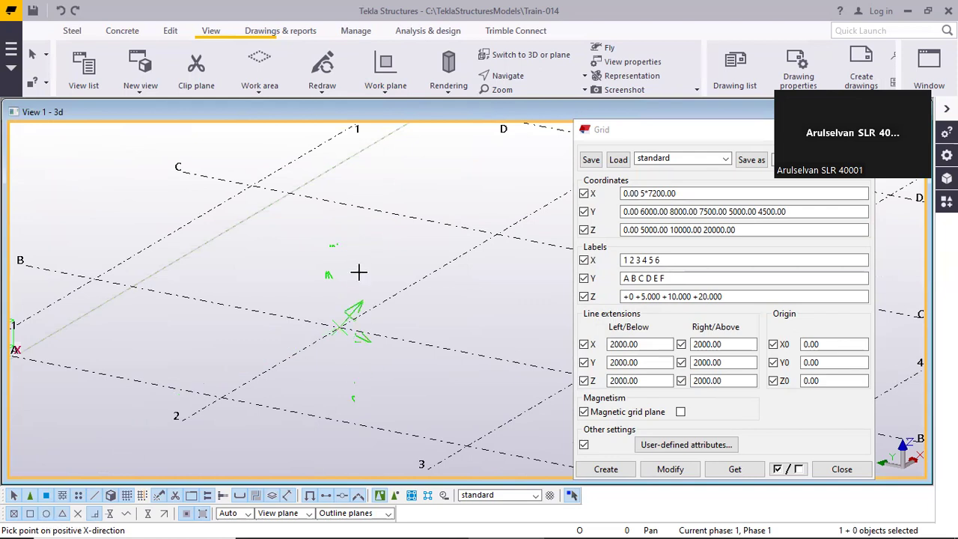
pyautogui.click(100, 281)
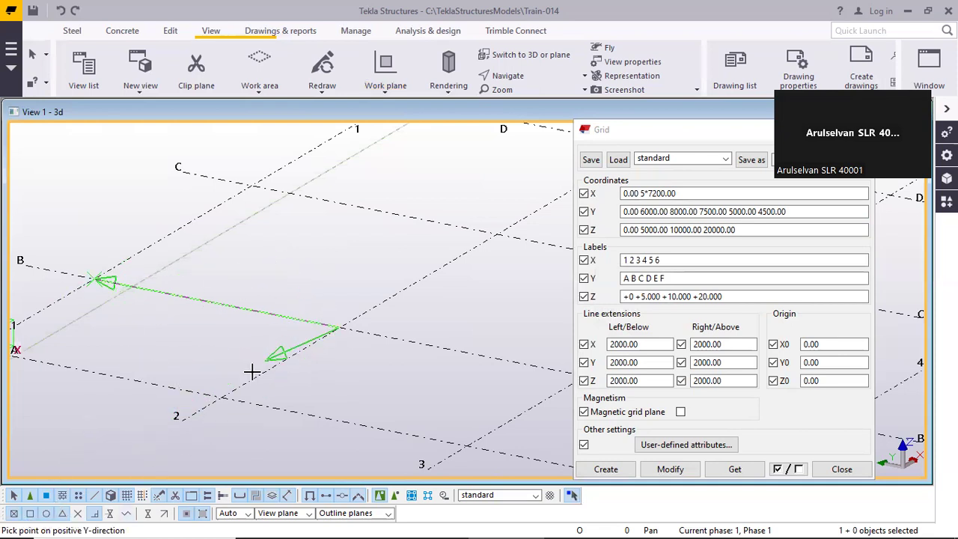
pyautogui.click(223, 396)
pyautogui.scroll(10, 338, 362)
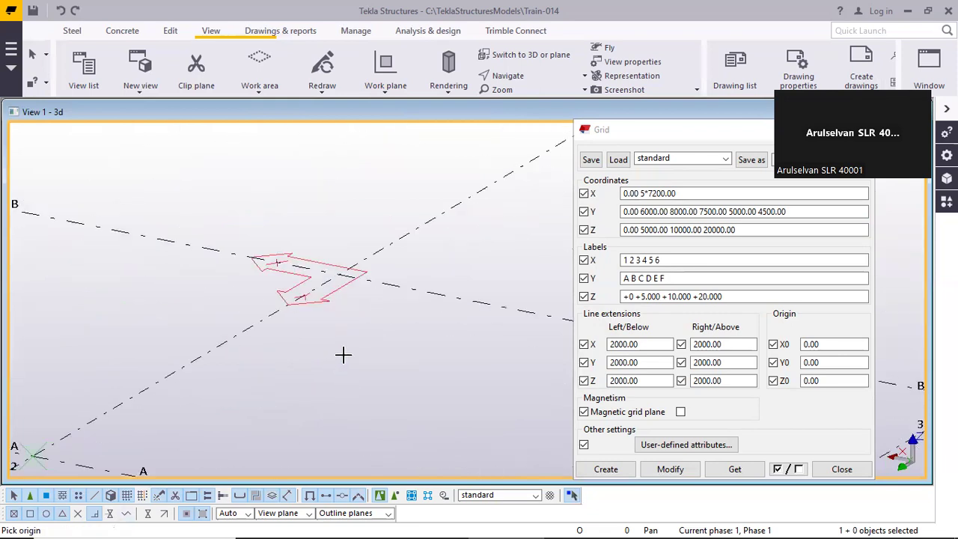
# Examine the work plane arrow directions at B-2 along grid lines B and 2, and end the three-point command
pyautogui.moveTo(311, 180); pyautogui.dragTo(356, 202, button='middle')
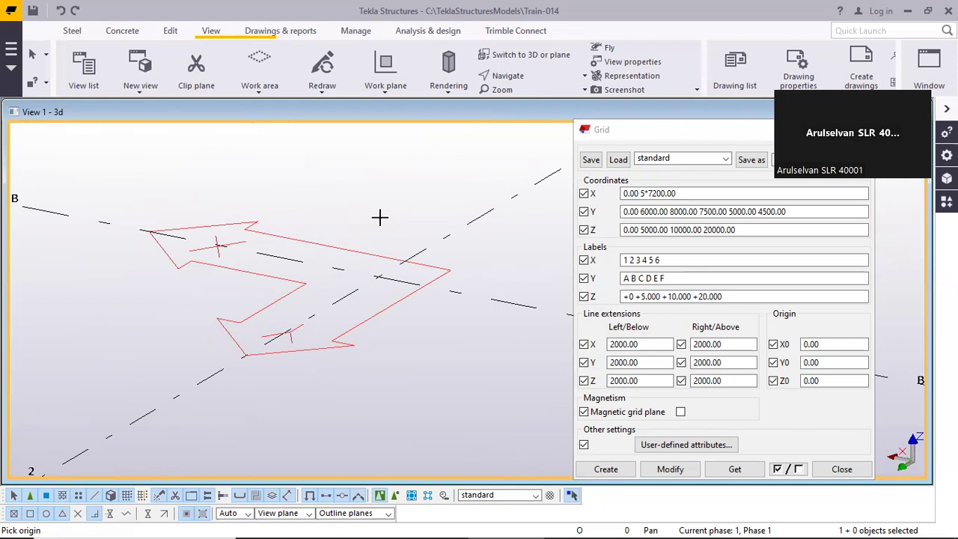
pyautogui.scroll(-8, 379, 217)
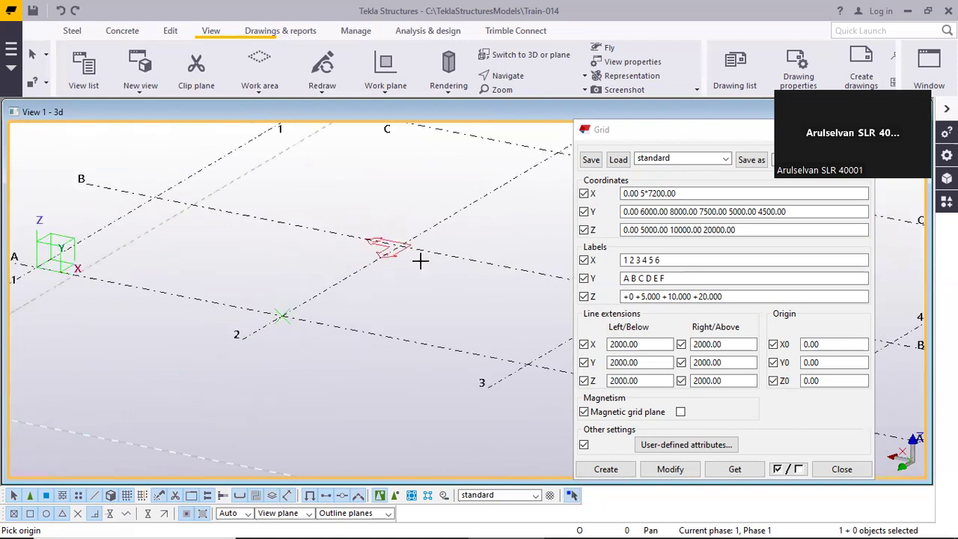
pyautogui.scroll(5, 480, 236)
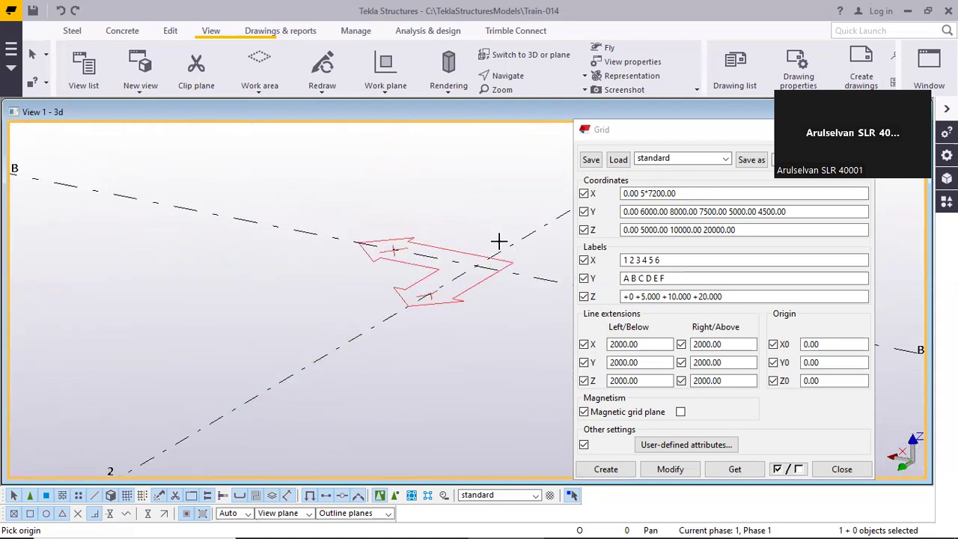
pyautogui.scroll(-4, 471, 232)
pyautogui.moveTo(310, 253); pyautogui.dragTo(422, 239, button='middle')
pyautogui.scroll(5, 421, 305)
pyautogui.moveTo(400, 289); pyautogui.dragTo(323, 240, button='middle')
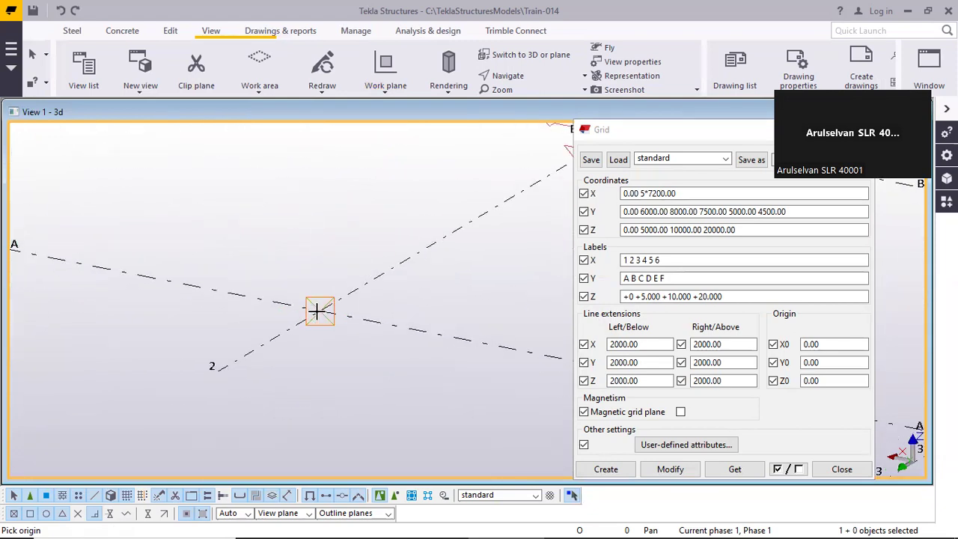
pyautogui.scroll(-2, 285, 223)
pyautogui.moveTo(374, 199); pyautogui.dragTo(269, 296, button='middle')
pyautogui.rightClick(364, 143)
pyautogui.click(389, 151)
# Set the work plane parallel to the view plane of the 3D view
pyautogui.click(388, 85)
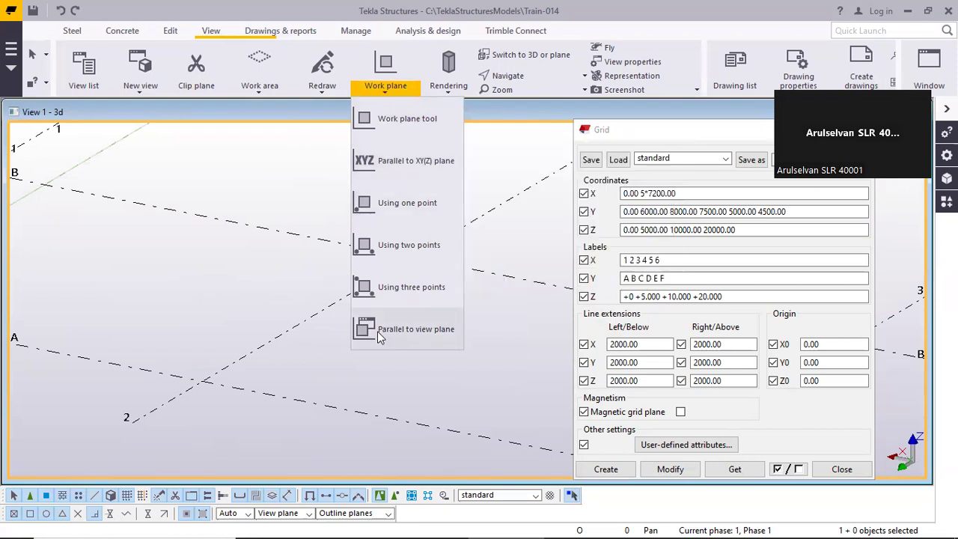
pyautogui.click(427, 331)
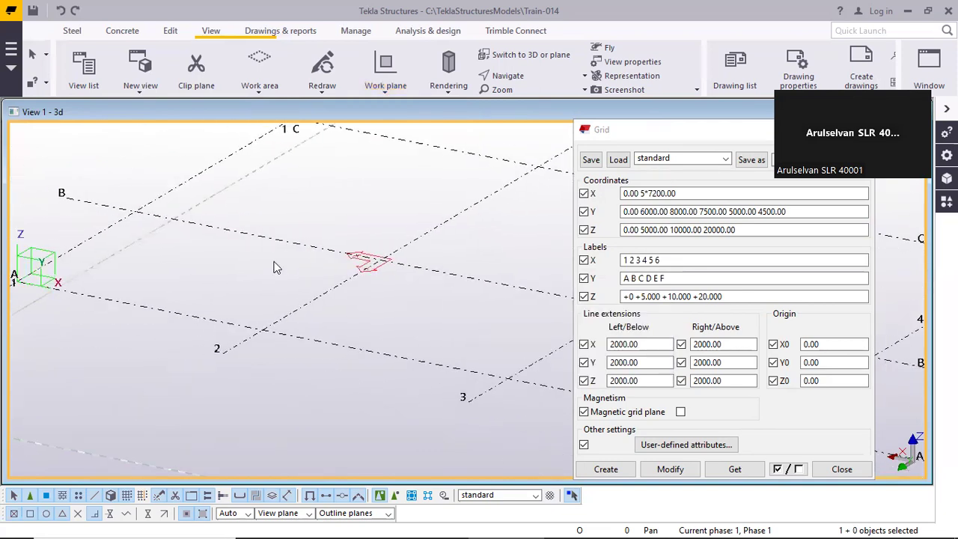
pyautogui.scroll(-1, 275, 262)
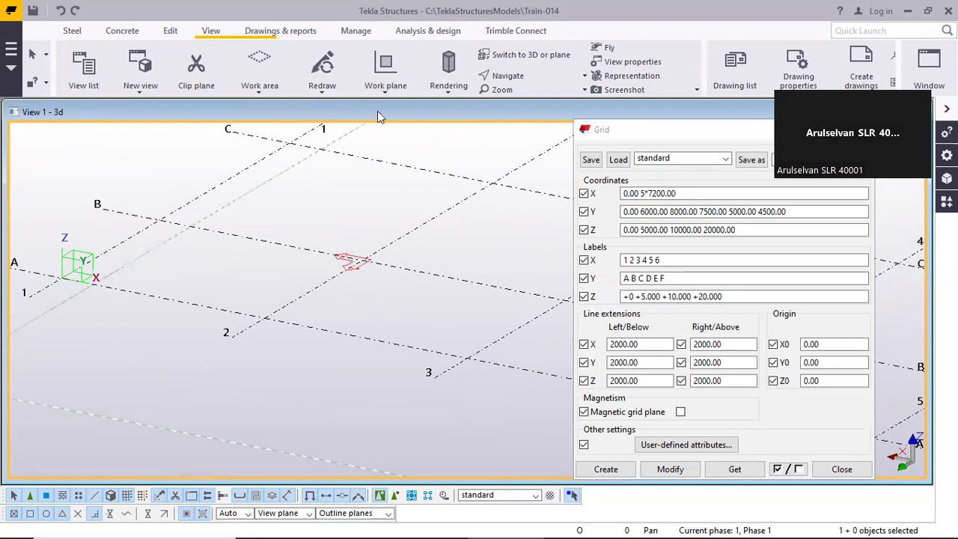
pyautogui.click(386, 88)
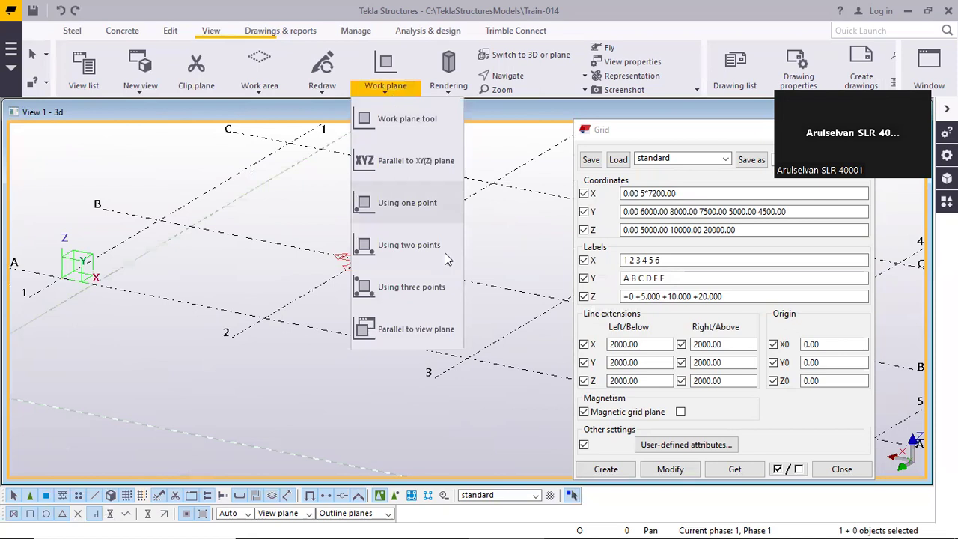
pyautogui.click(417, 330)
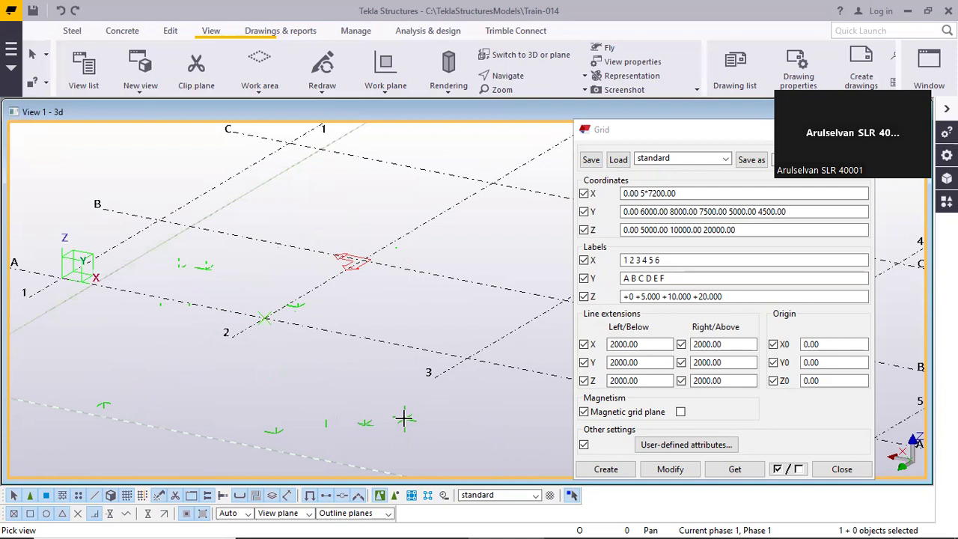
pyautogui.click(338, 389)
# Examine the work plane arrows at the model origin A-1 and compare them with the X and Y axes
pyautogui.scroll(6, 67, 284)
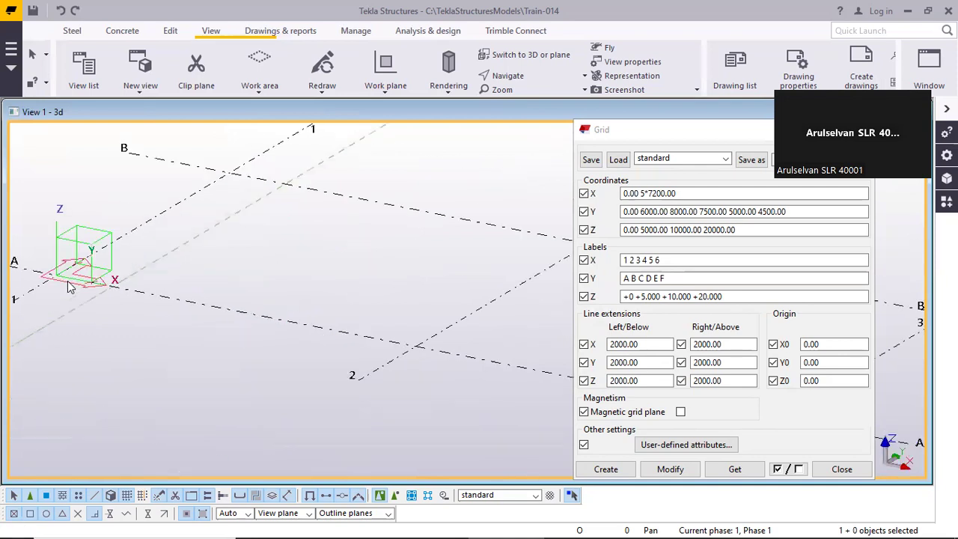
pyautogui.moveTo(77, 325); pyautogui.dragTo(289, 412, button='middle')
pyautogui.scroll(4, 306, 323)
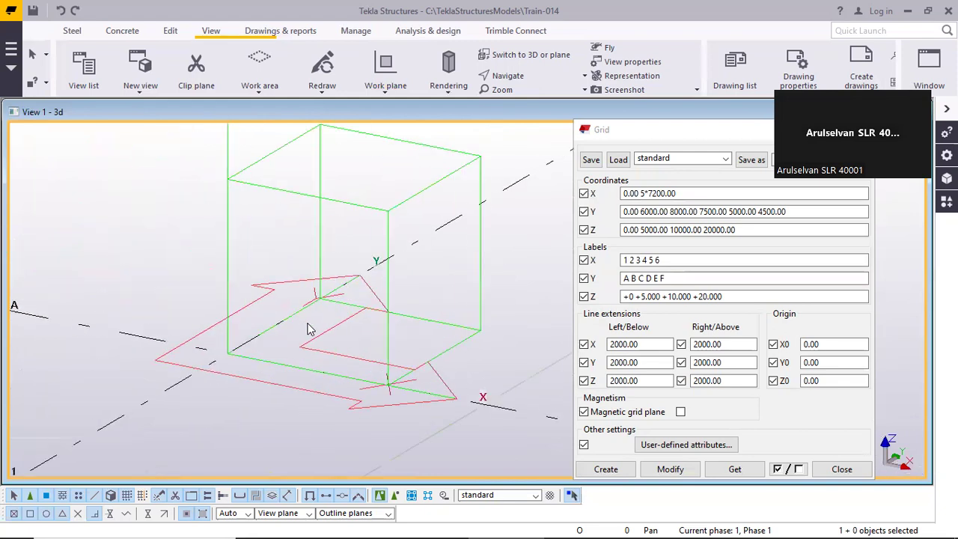
pyautogui.scroll(-5, 305, 323)
pyautogui.moveTo(305, 323); pyautogui.dragTo(238, 301, button='middle')
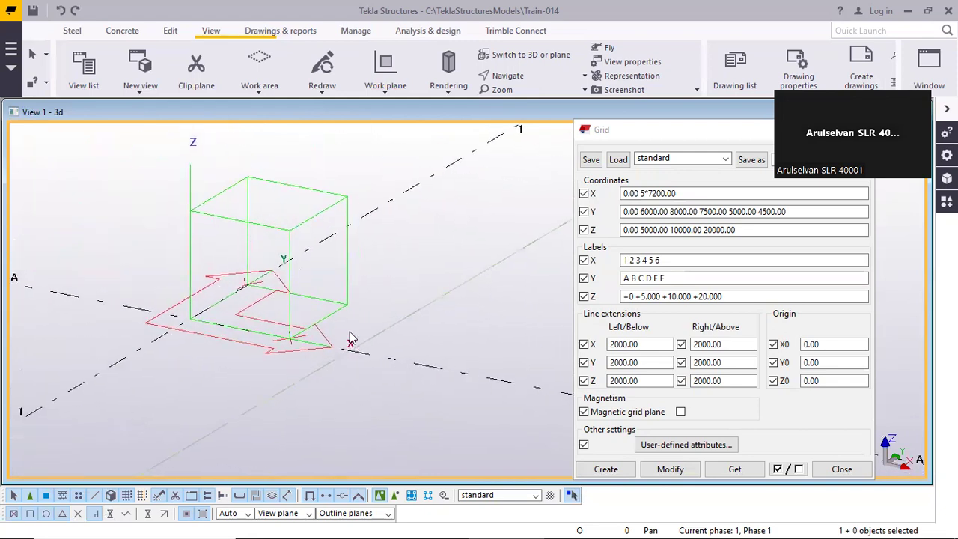
pyautogui.scroll(-6, 231, 317)
pyautogui.moveTo(327, 324); pyautogui.dragTo(271, 312, button='middle')
pyautogui.scroll(2, 271, 313)
# Set the work plane using three points: origin at B-2, positive X along grid line 2 towards C, positive Y along grid line B towards 1
pyautogui.click(382, 88)
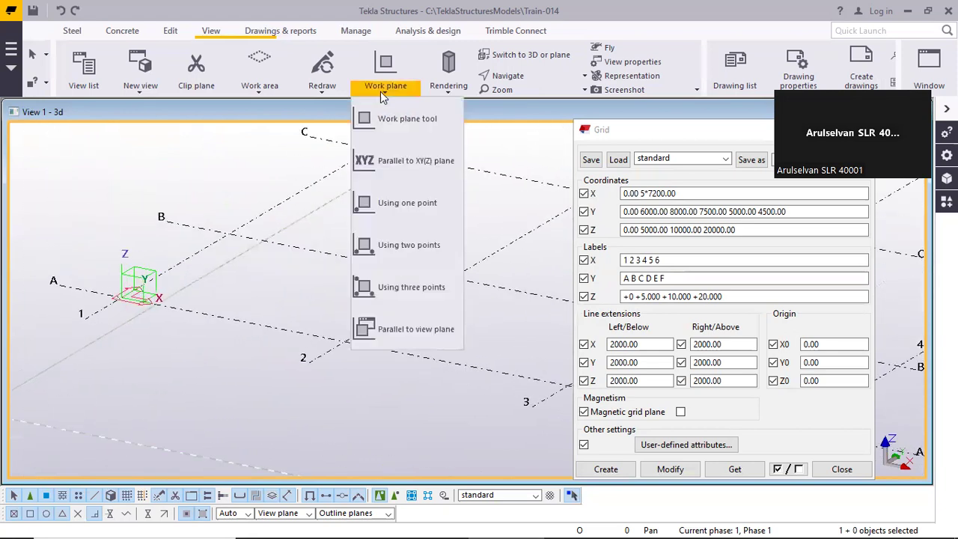
pyautogui.click(404, 288)
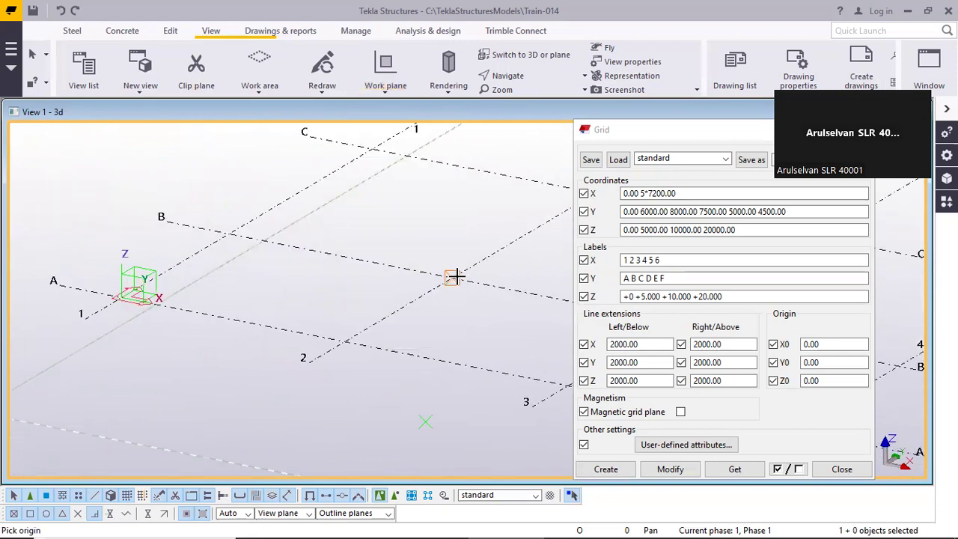
pyautogui.click(454, 276)
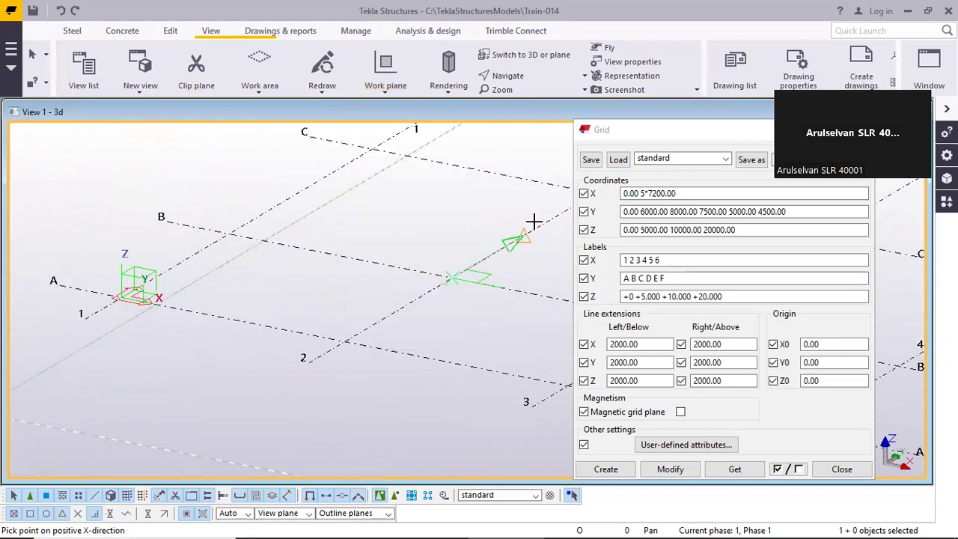
pyautogui.click(342, 257)
pyautogui.scroll(1, 403, 222)
pyautogui.rightClick(404, 223)
pyautogui.click(441, 232)
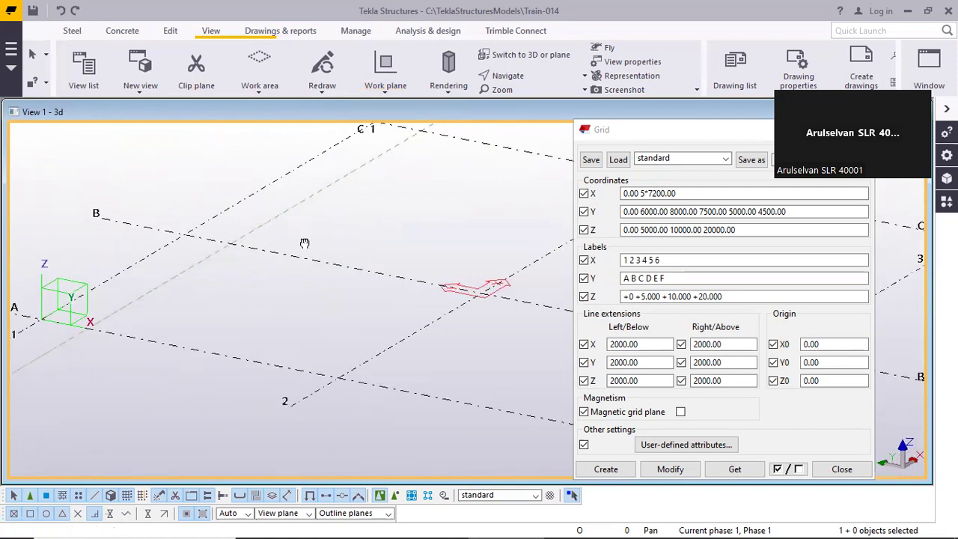
# Set the work plane parallel to the XY plane at depth coordinate 0.00 and inspect its arrows at the model origin
pyautogui.click(398, 88)
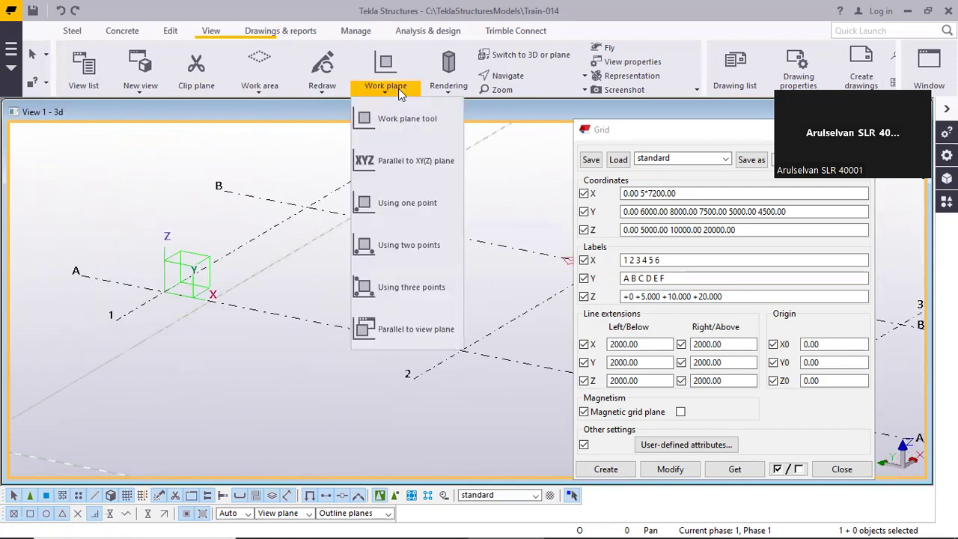
pyautogui.click(406, 161)
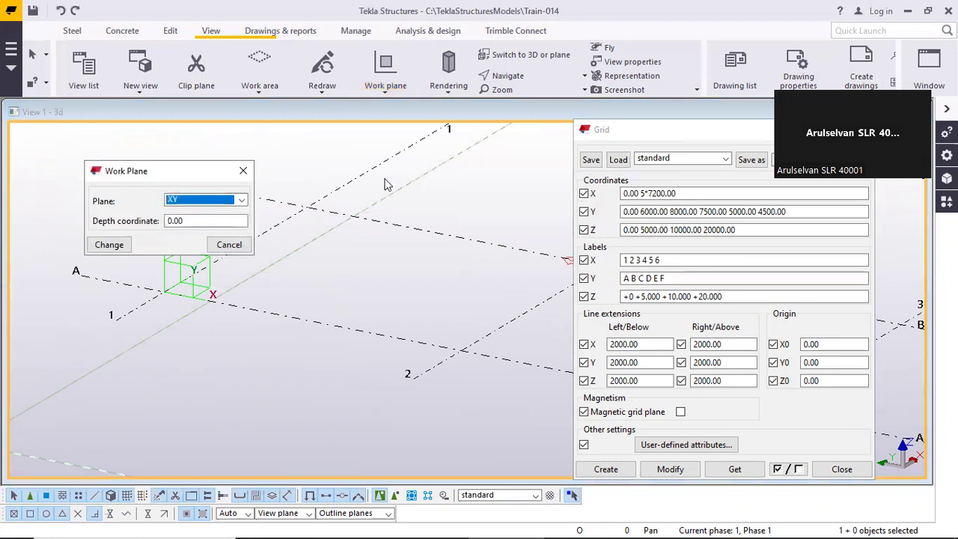
pyautogui.click(117, 245)
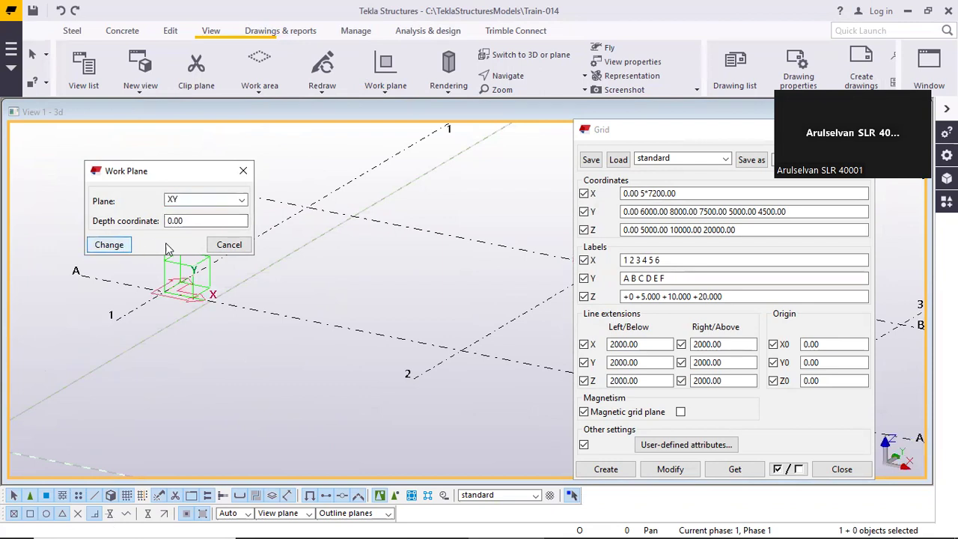
pyautogui.click(227, 246)
pyautogui.scroll(8, 179, 297)
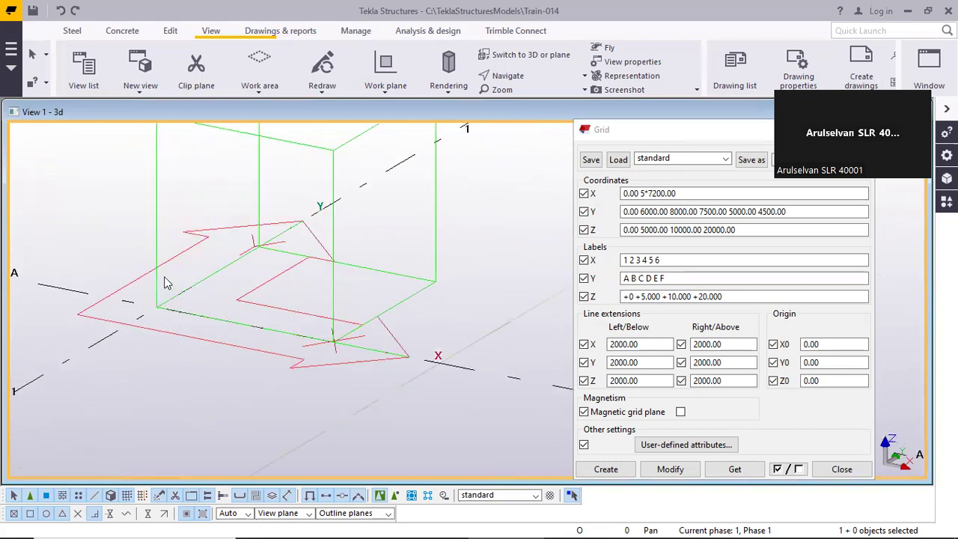
pyautogui.scroll(-3, 189, 312)
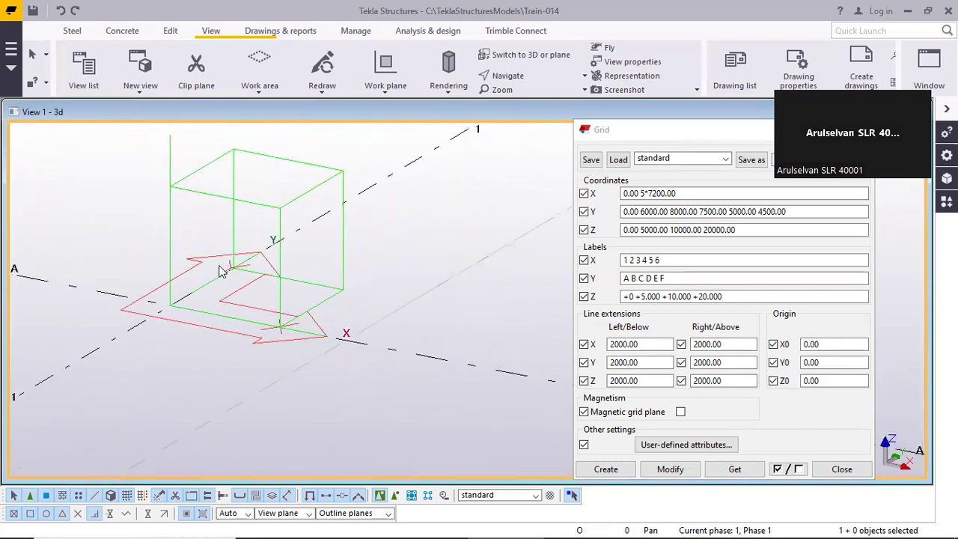
pyautogui.scroll(-2, 251, 303)
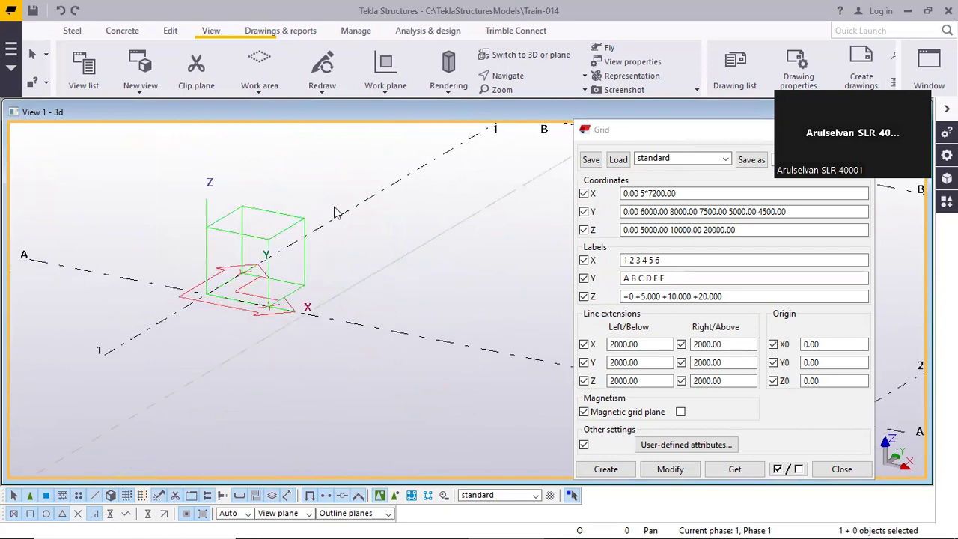
pyautogui.click(386, 91)
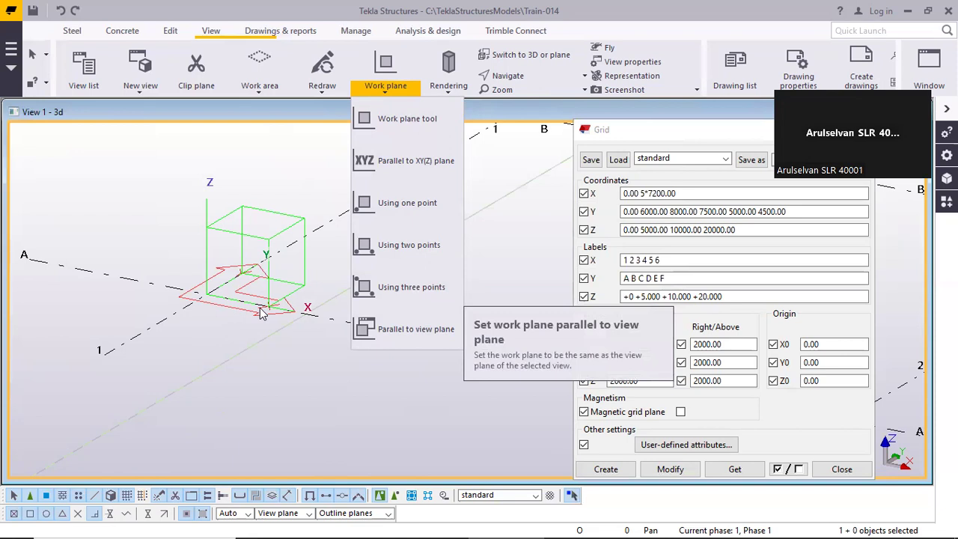
pyautogui.click(220, 338)
pyautogui.scroll(-3, 220, 337)
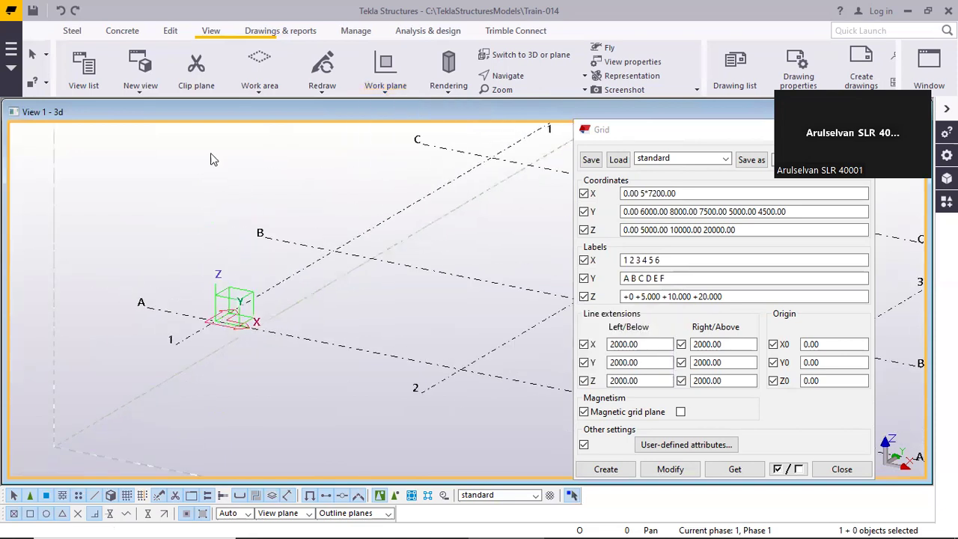
pyautogui.scroll(-4, 285, 195)
pyautogui.moveTo(295, 196); pyautogui.dragTo(269, 274, button='middle')
pyautogui.scroll(3, 241, 262)
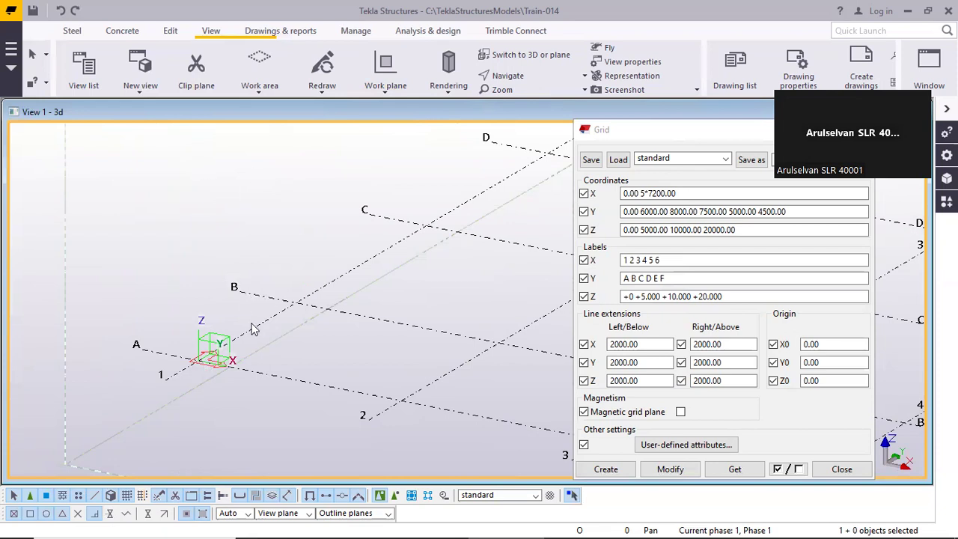
pyautogui.scroll(-2, 262, 320)
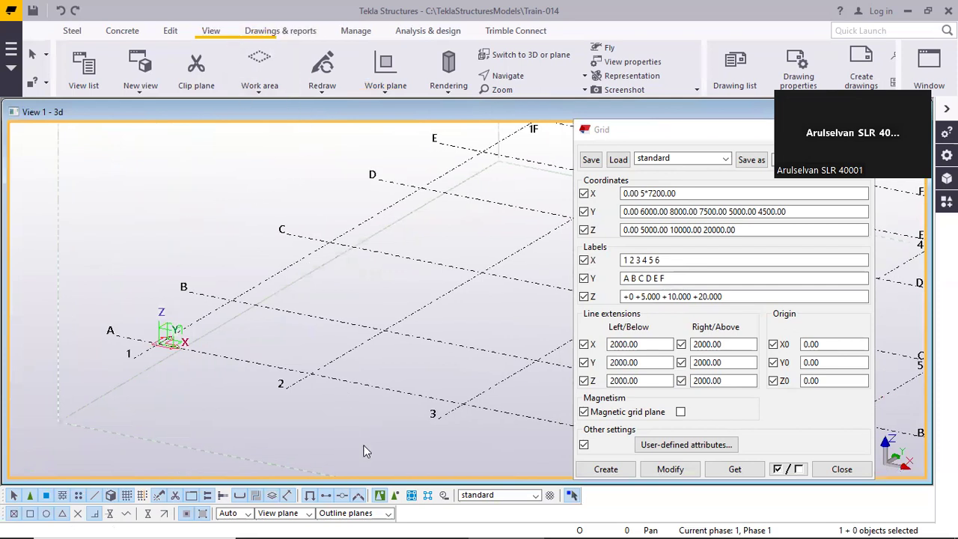
# Restrict selection to individual grid lines and select grid lines B, 2 and A in turn to highlight their planes
pyautogui.click(300, 318)
pyautogui.doubleClick(297, 322)
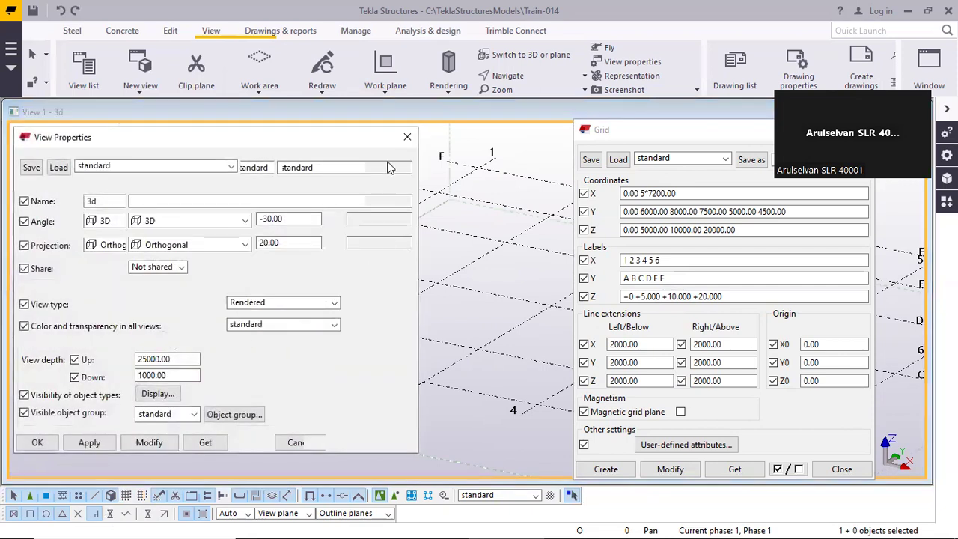
pyautogui.click(407, 137)
pyautogui.doubleClick(146, 495)
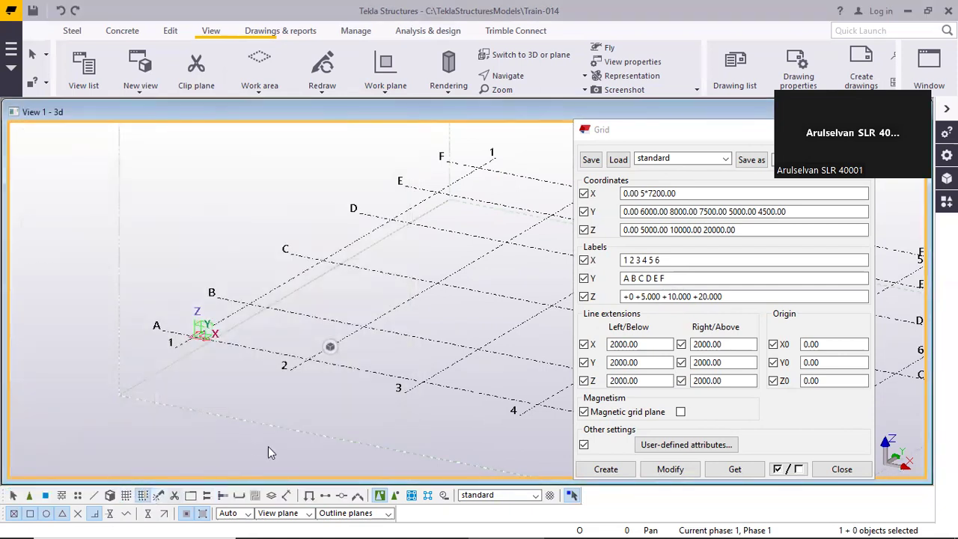
pyautogui.click(305, 314)
pyautogui.scroll(-4, 307, 320)
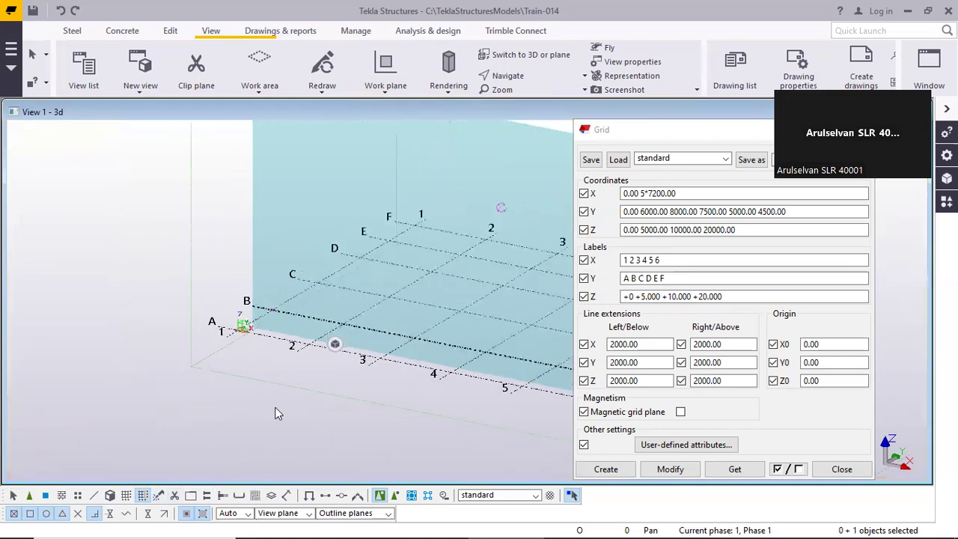
pyautogui.scroll(3, 299, 352)
pyautogui.scroll(1, 303, 352)
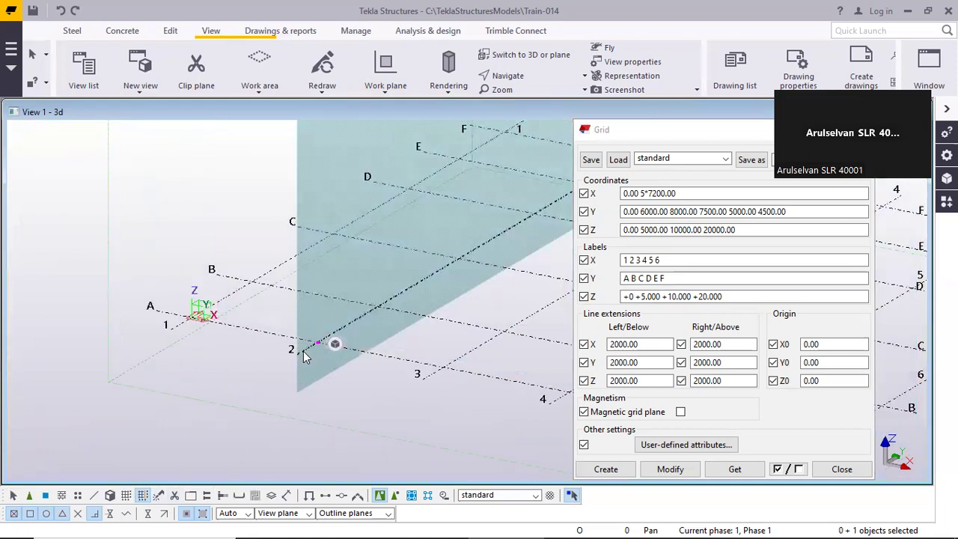
pyautogui.click(400, 361)
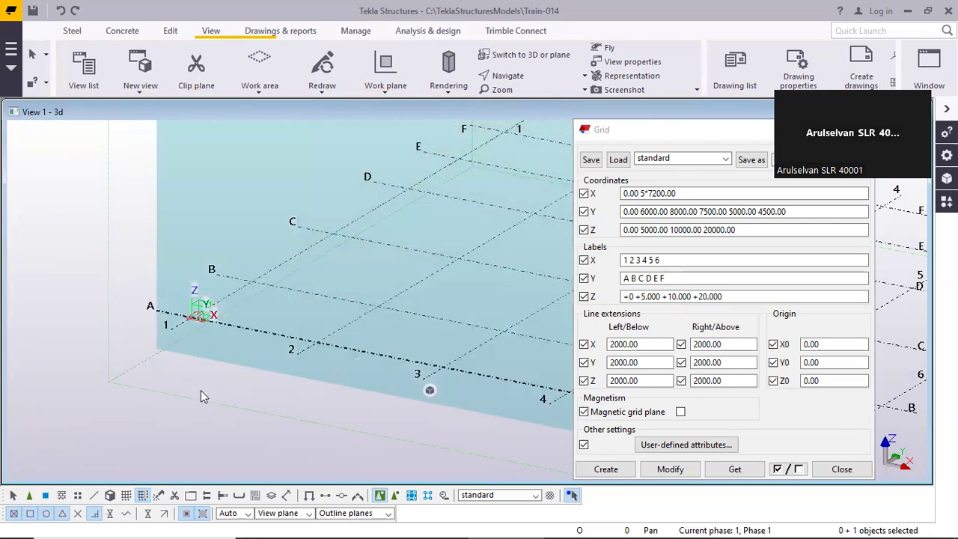
# Create a basic view on the XY plane at coordinate 5000.00 and close the view creation dialog
pyautogui.scroll(4, 201, 310)
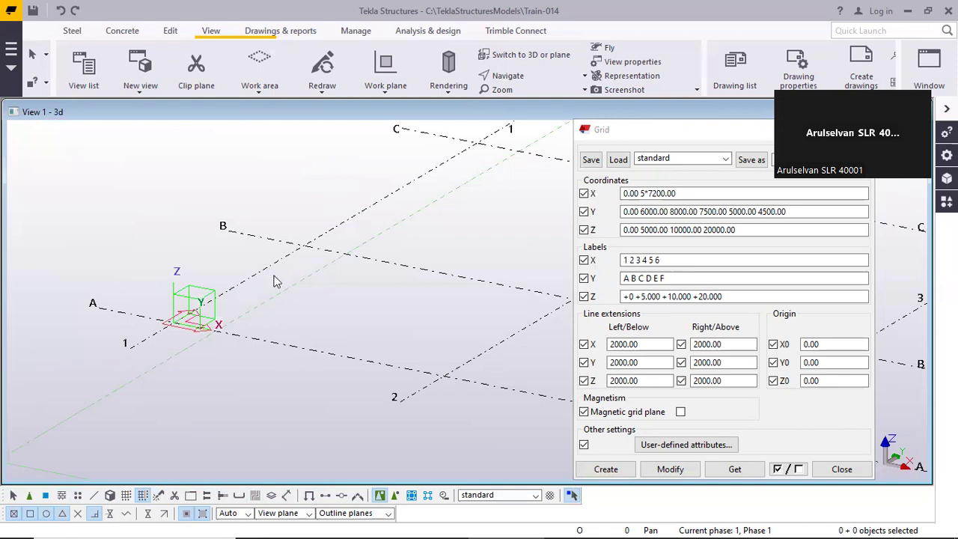
pyautogui.scroll(6, 219, 327)
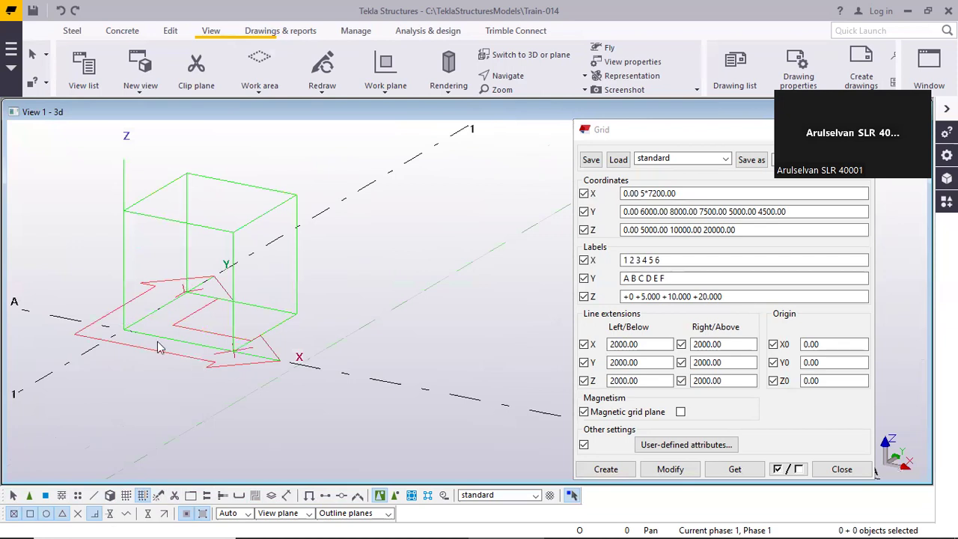
pyautogui.scroll(-3, 232, 292)
pyautogui.scroll(-5, 234, 293)
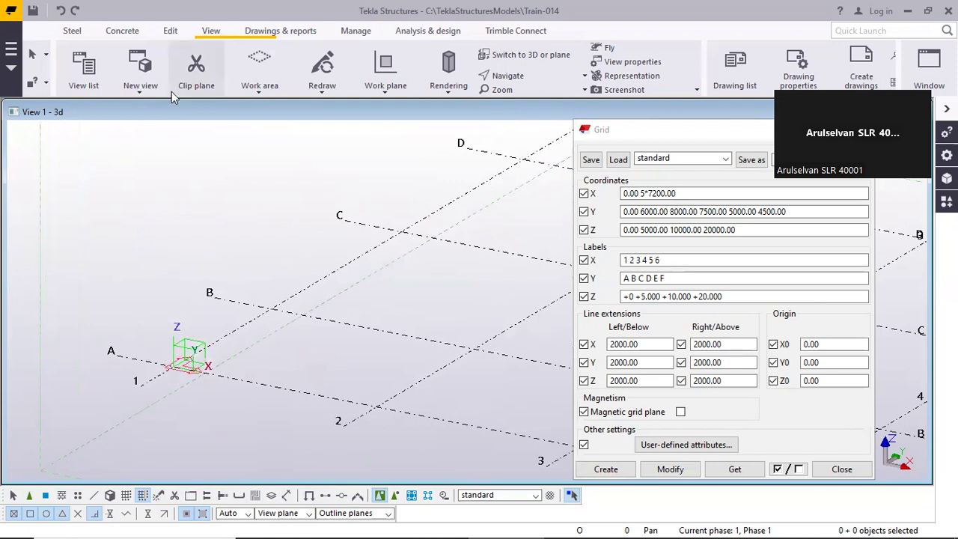
pyautogui.click(151, 88)
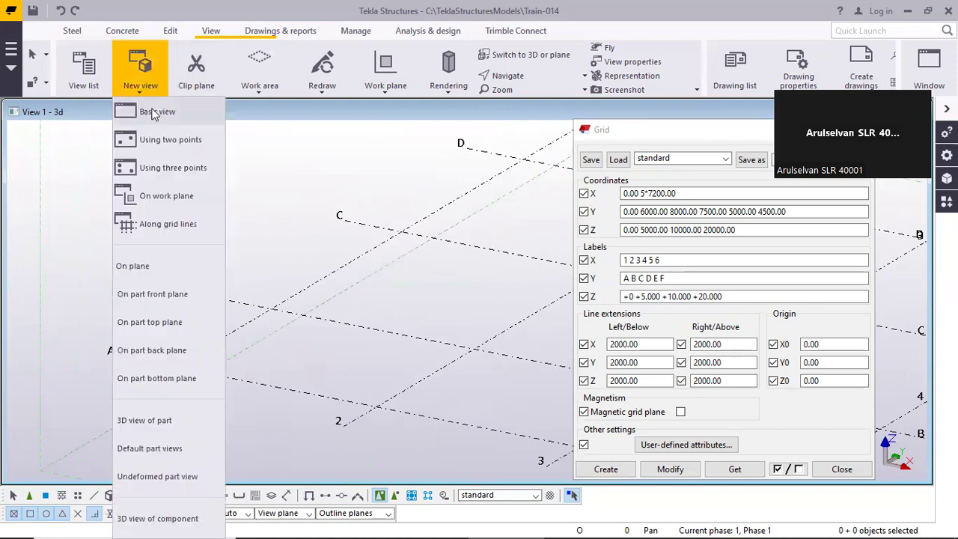
pyautogui.click(154, 111)
pyautogui.press('Tab')
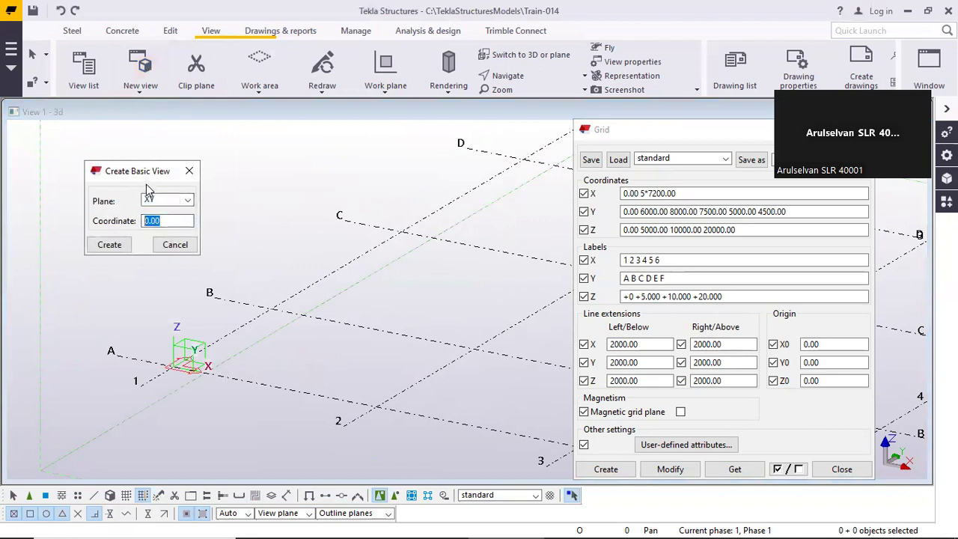
pyautogui.write('10')
pyautogui.click(158, 219)
pyautogui.click(110, 245)
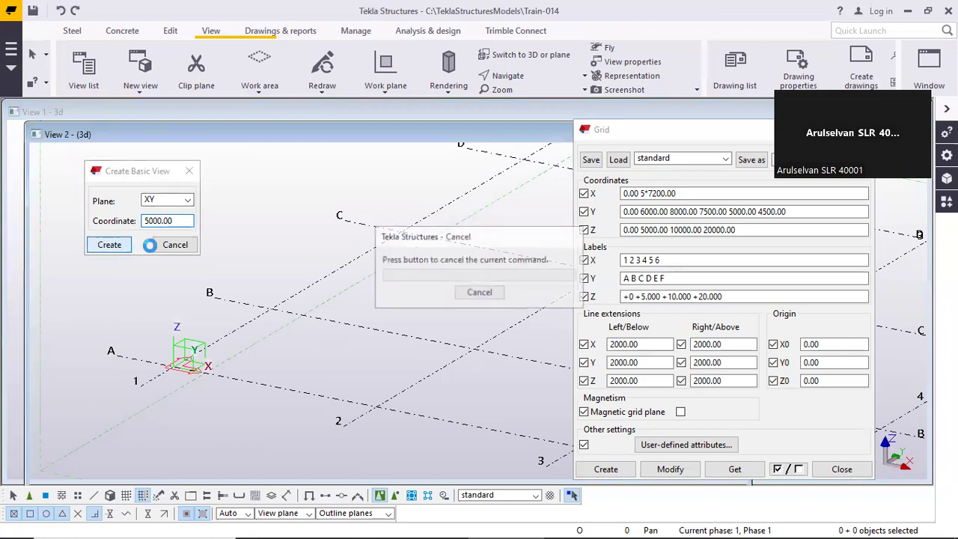
pyautogui.click(175, 245)
# Bring the model origin into sight in the new basic view and close the Grid dialog covering it
pyautogui.scroll(-1, 240, 220)
pyautogui.scroll(5, 144, 423)
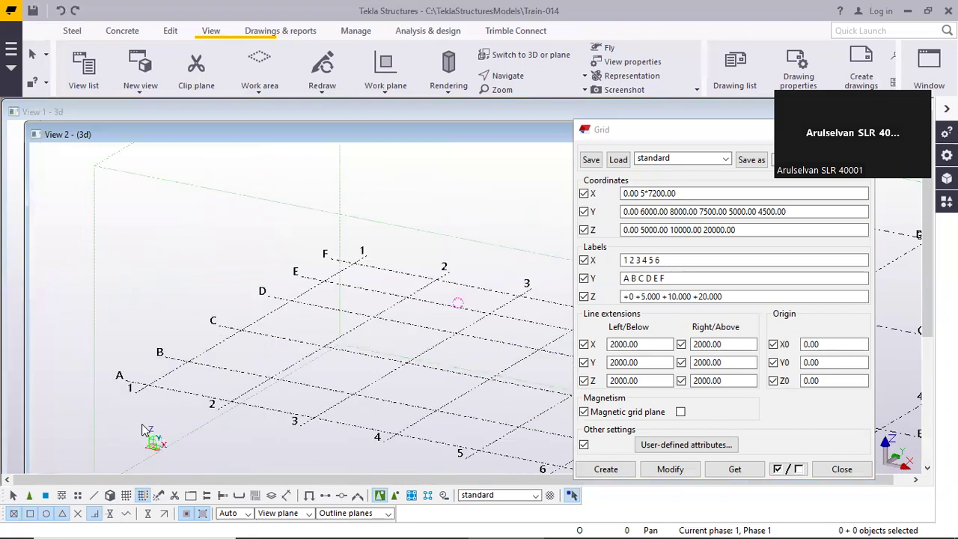
pyautogui.moveTo(164, 400); pyautogui.dragTo(260, 282, button='middle')
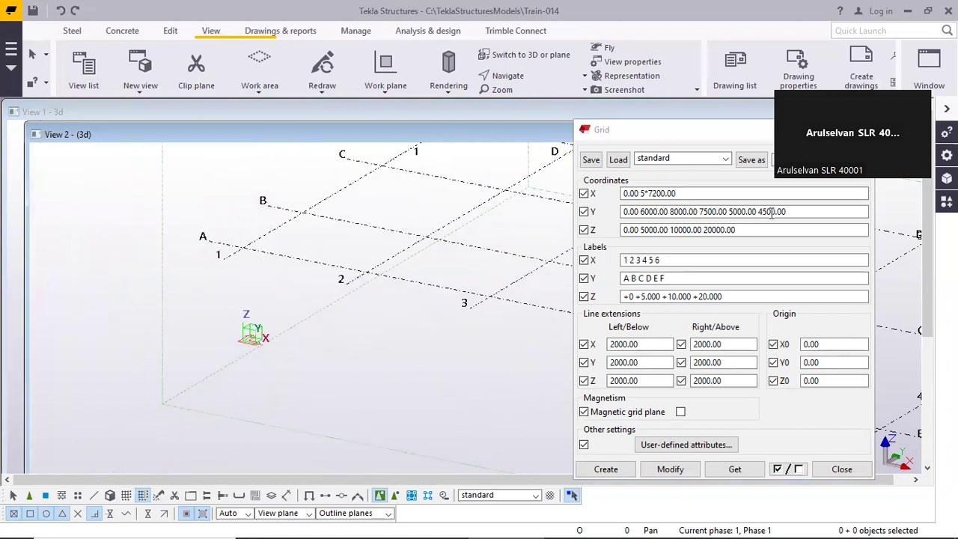
pyautogui.moveTo(658, 130); pyautogui.dragTo(487, 140)
pyautogui.click(694, 140)
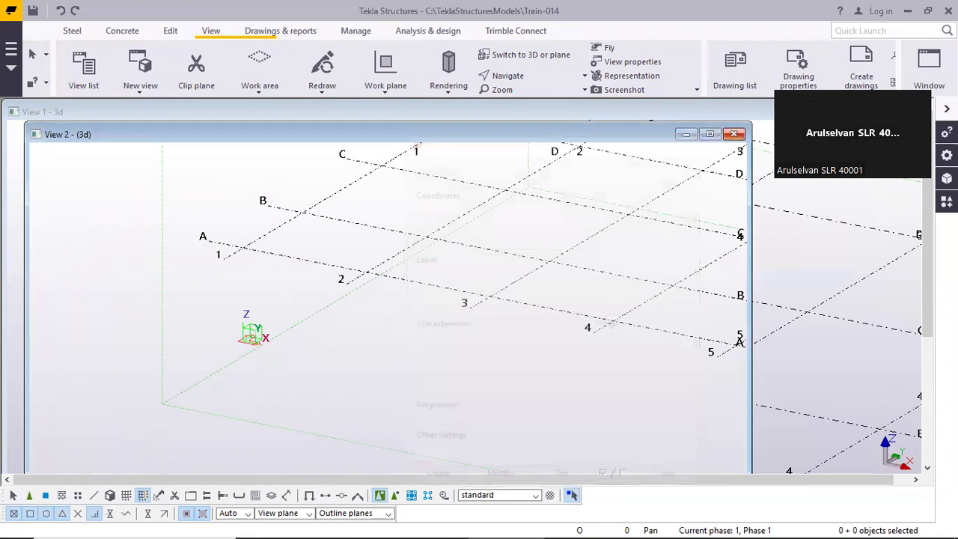
# Close all open views and make the named view 3d visible again
pyautogui.click(930, 69)
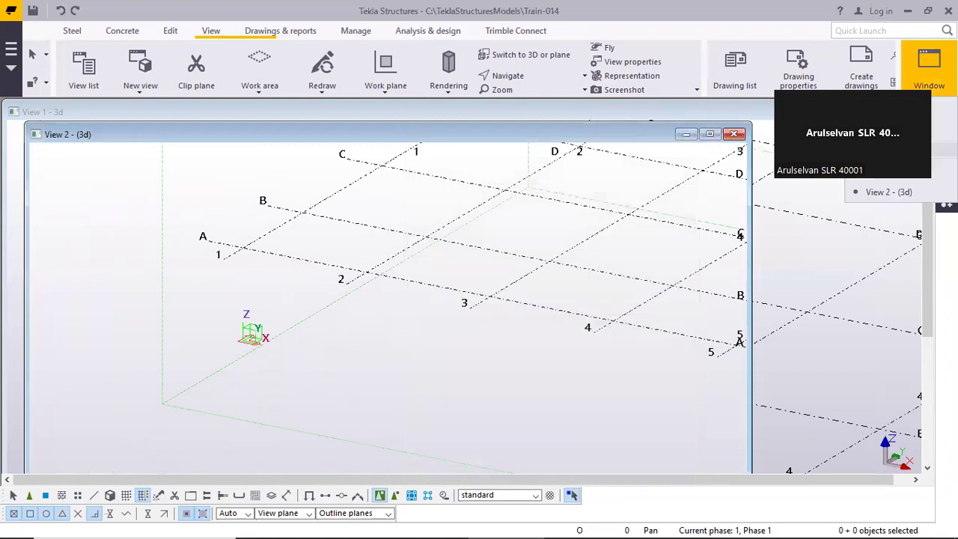
pyautogui.click(891, 149)
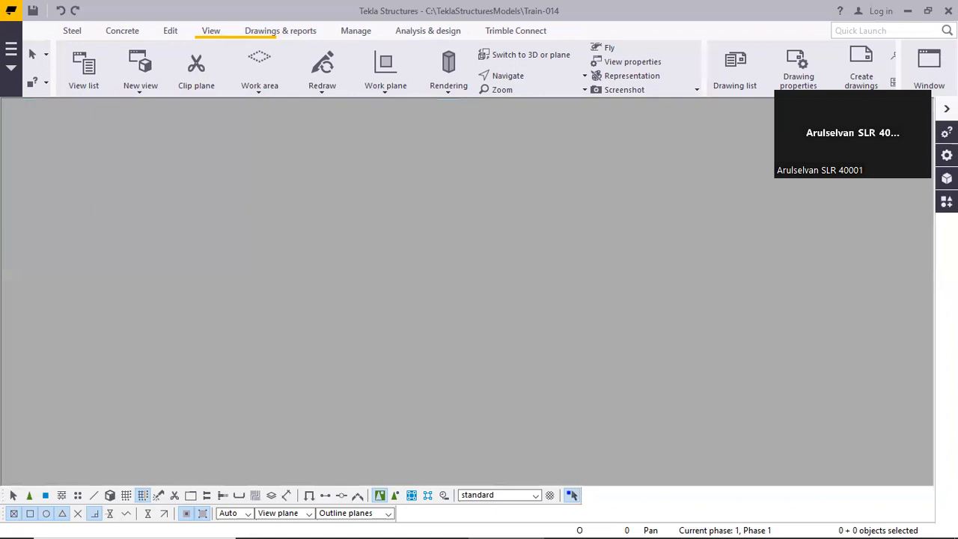
pyautogui.click(929, 69)
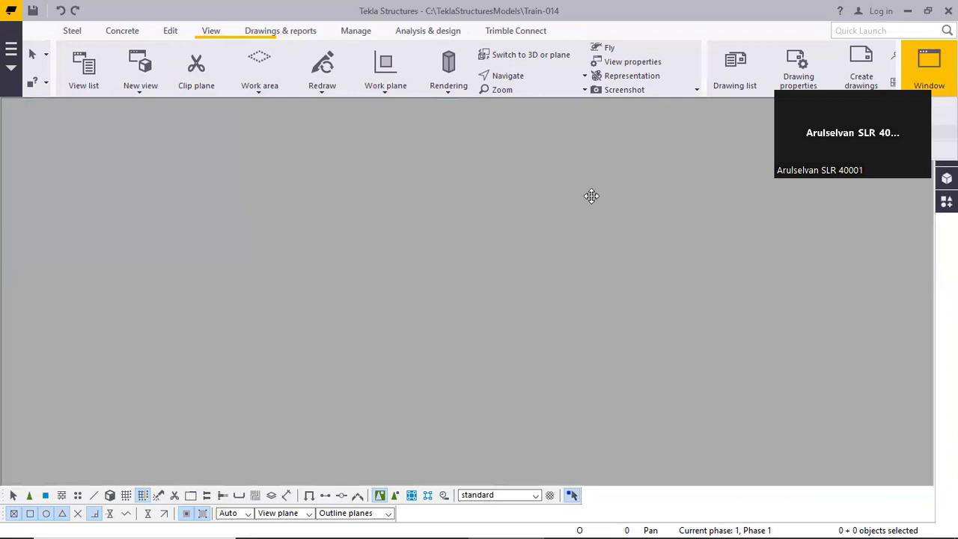
pyautogui.click(84, 71)
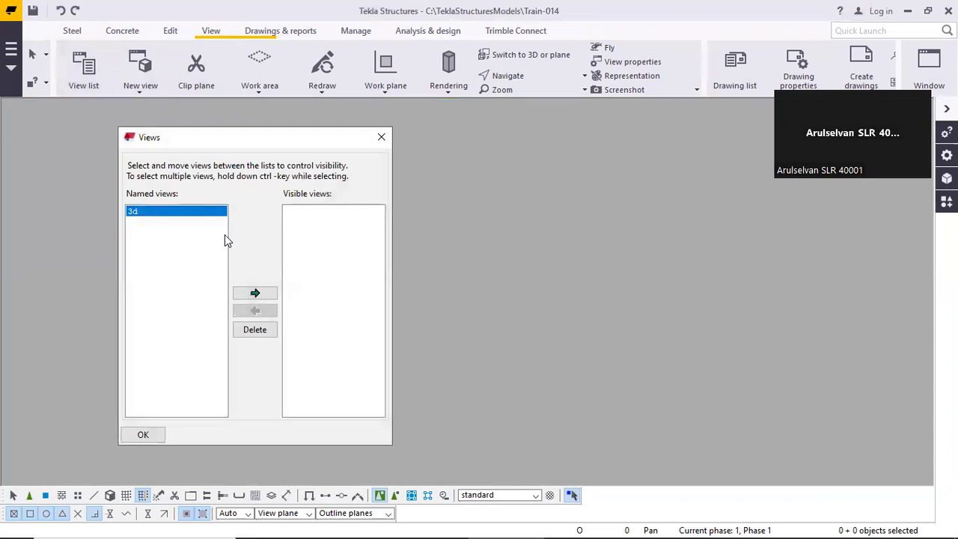
pyautogui.click(254, 293)
pyautogui.click(382, 137)
pyautogui.scroll(-3, 333, 287)
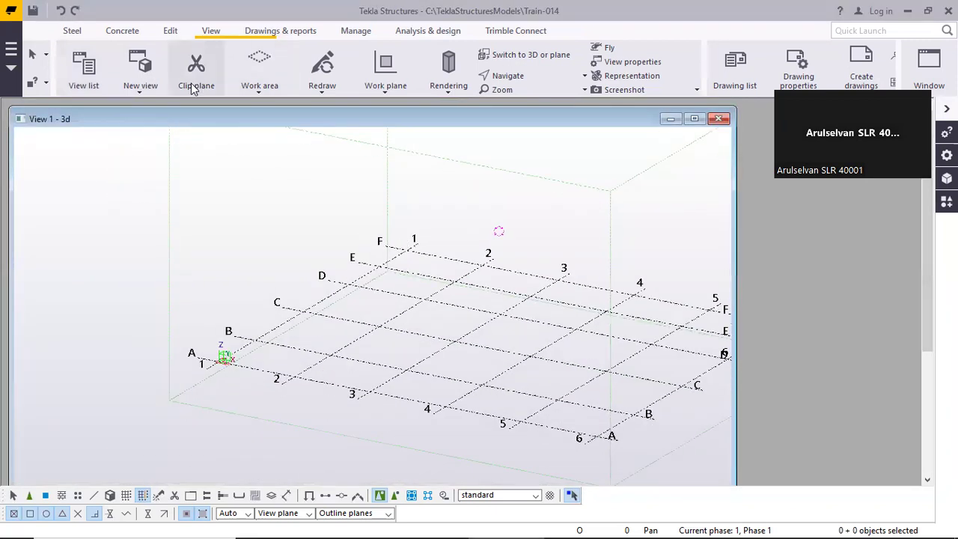
# Create the XY basic view at coordinate 5000.00 again and tile the two views side by side
pyautogui.click(140, 69)
pyautogui.click(143, 111)
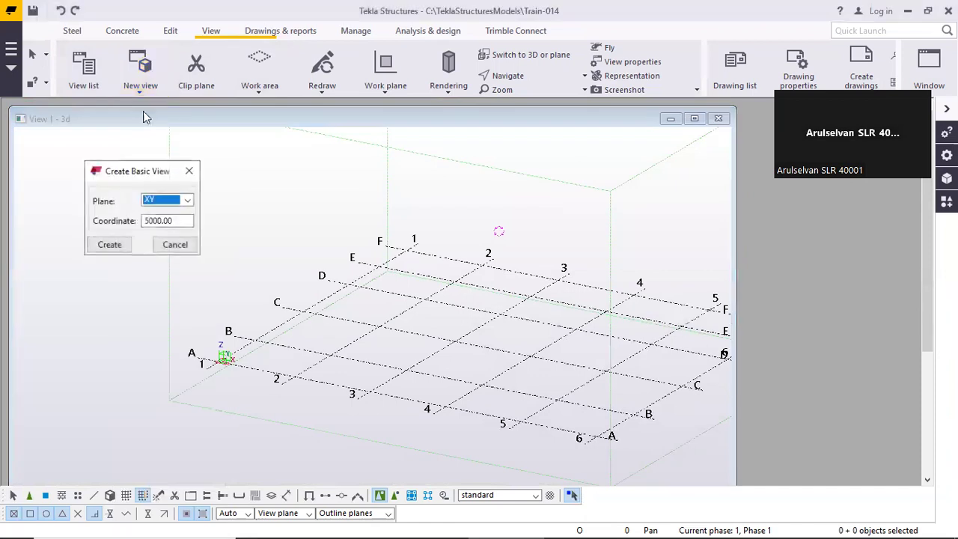
pyautogui.click(110, 245)
pyautogui.click(169, 246)
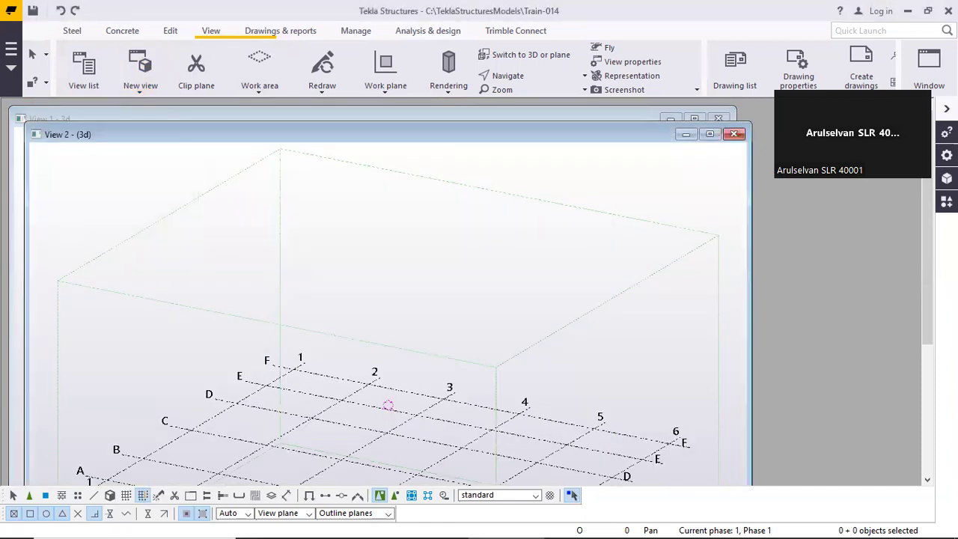
pyautogui.click(929, 71)
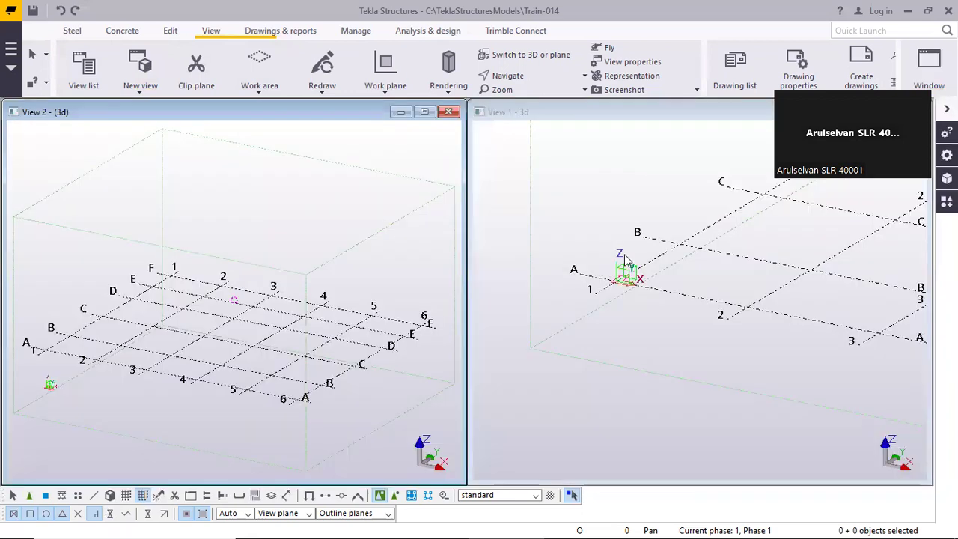
# Compare the work plane arrows with grid intersection A-1 in the 3d view and in the basic view at 5000.00
pyautogui.moveTo(627, 262); pyautogui.dragTo(580, 374, button='middle')
pyautogui.scroll(4, 579, 373)
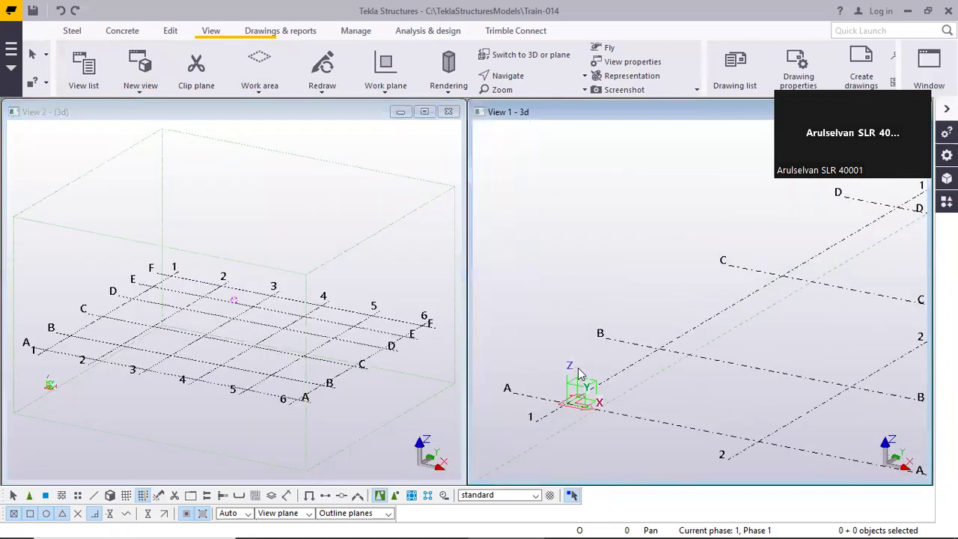
pyautogui.scroll(3, 560, 420)
pyautogui.scroll(1, 558, 398)
pyautogui.moveTo(78, 348); pyautogui.dragTo(183, 301, button='middle')
pyautogui.scroll(5, 248, 390)
pyautogui.scroll(1, 241, 407)
pyautogui.scroll(2, 184, 274)
pyautogui.moveTo(108, 353); pyautogui.dragTo(95, 351, button='middle')
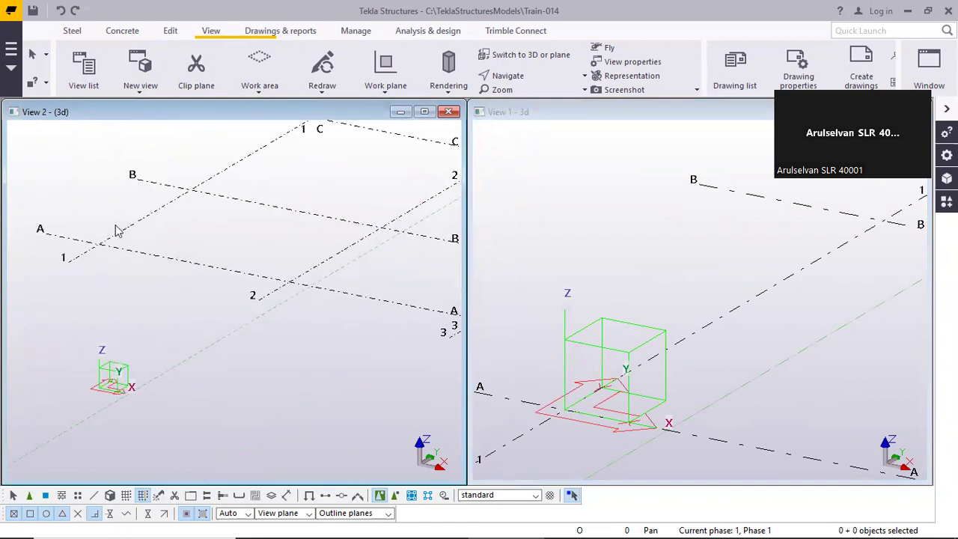
pyautogui.moveTo(155, 275); pyautogui.dragTo(207, 250, button='middle')
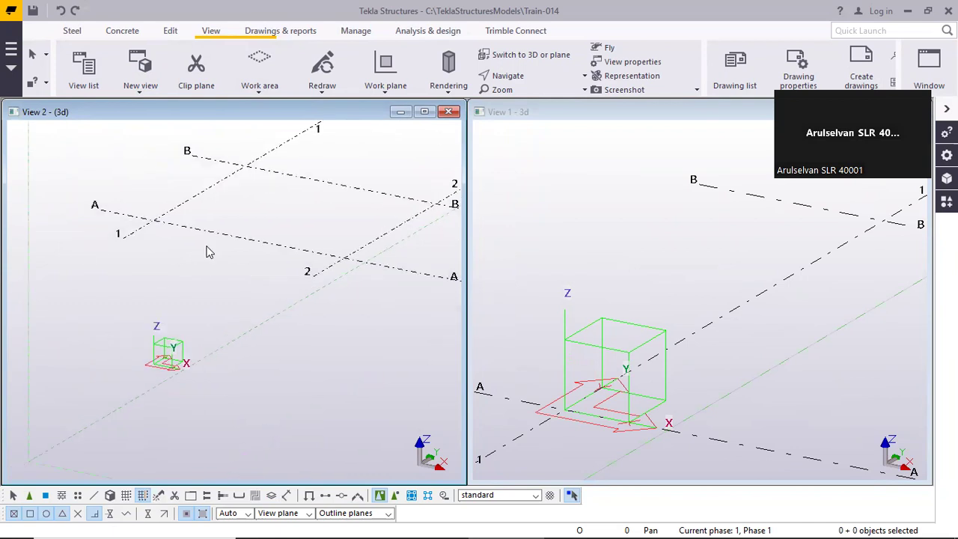
# Set the work plane parallel to the view plane of the XY basic view at 5000.00
pyautogui.scroll(1, 137, 235)
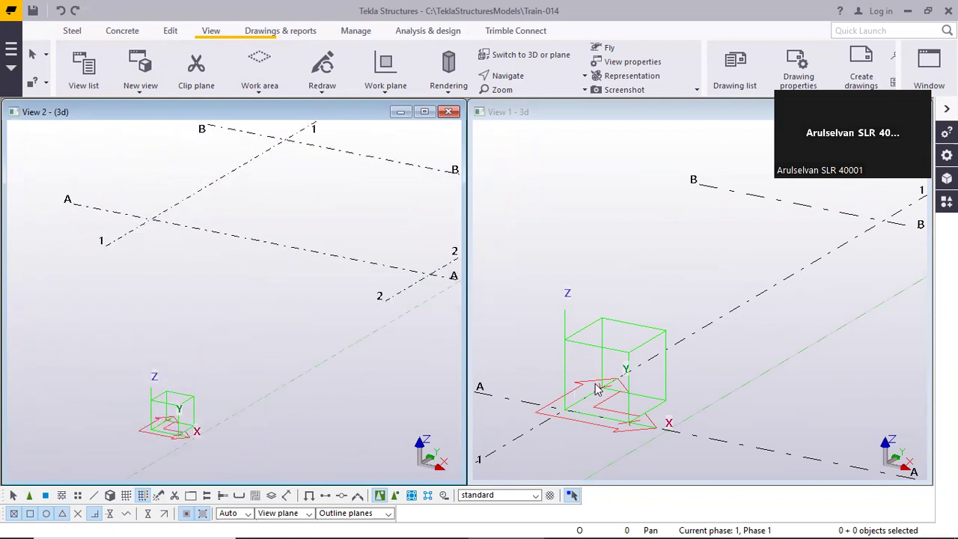
pyautogui.scroll(-4, 574, 391)
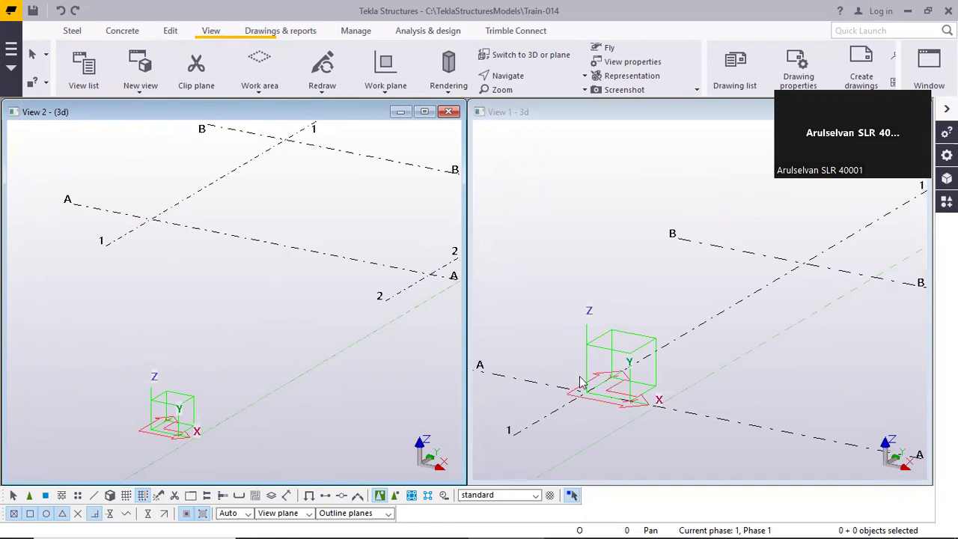
pyautogui.scroll(-2, 154, 255)
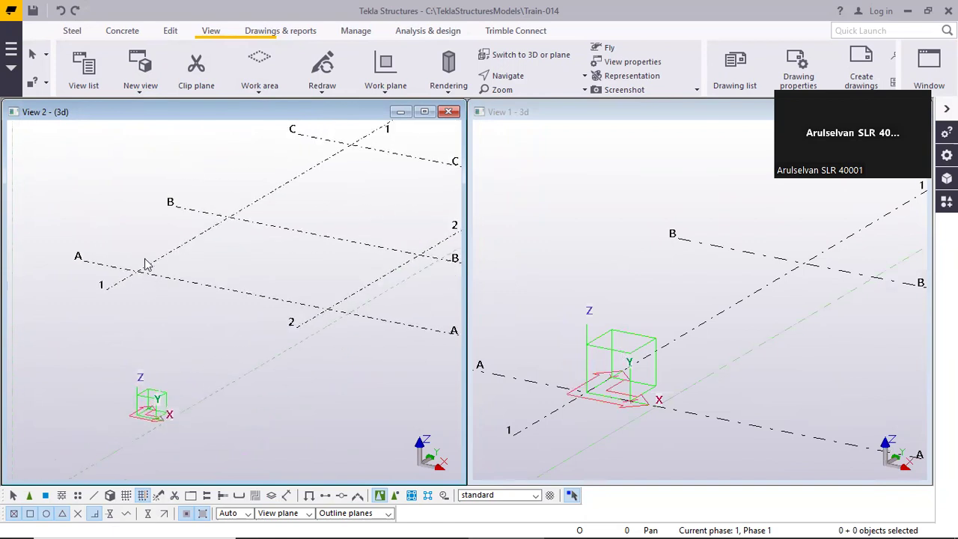
pyautogui.click(386, 73)
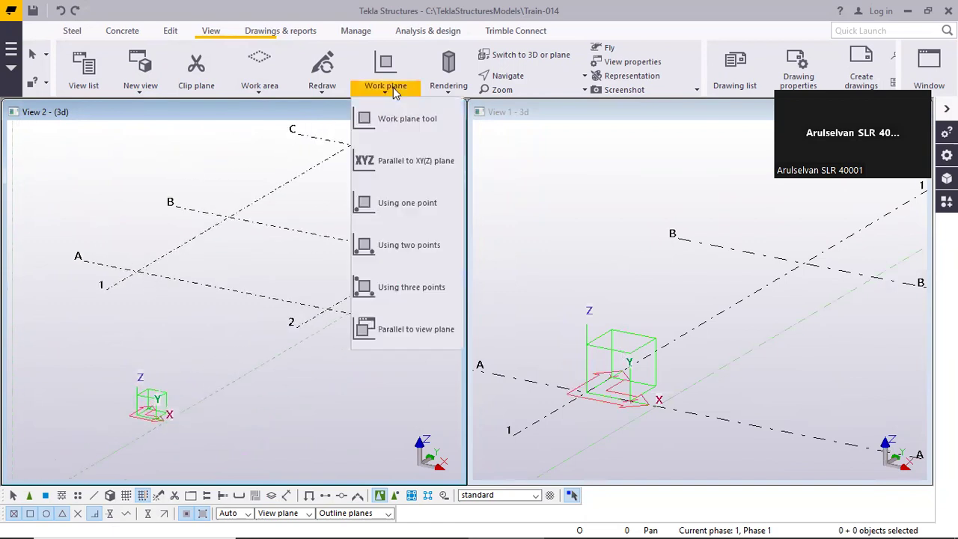
pyautogui.click(414, 334)
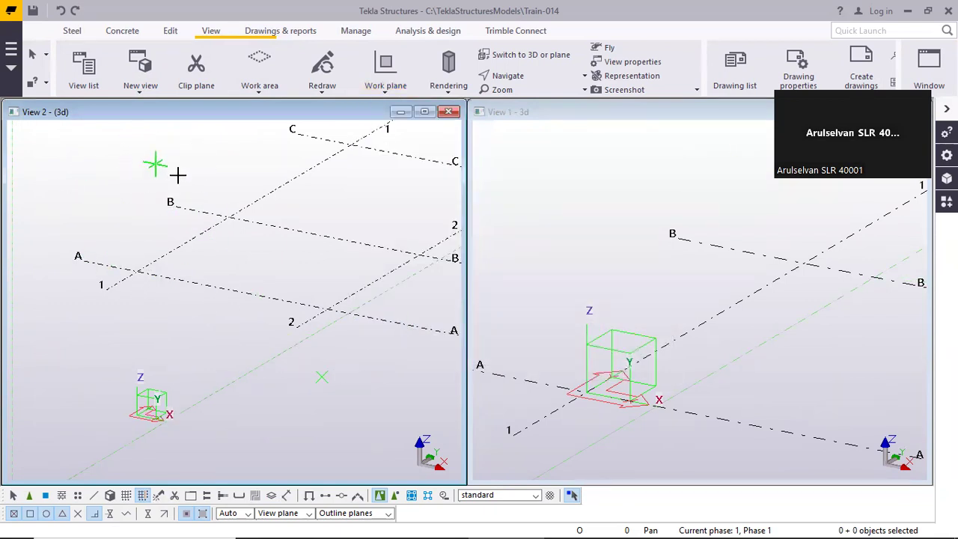
pyautogui.click(122, 213)
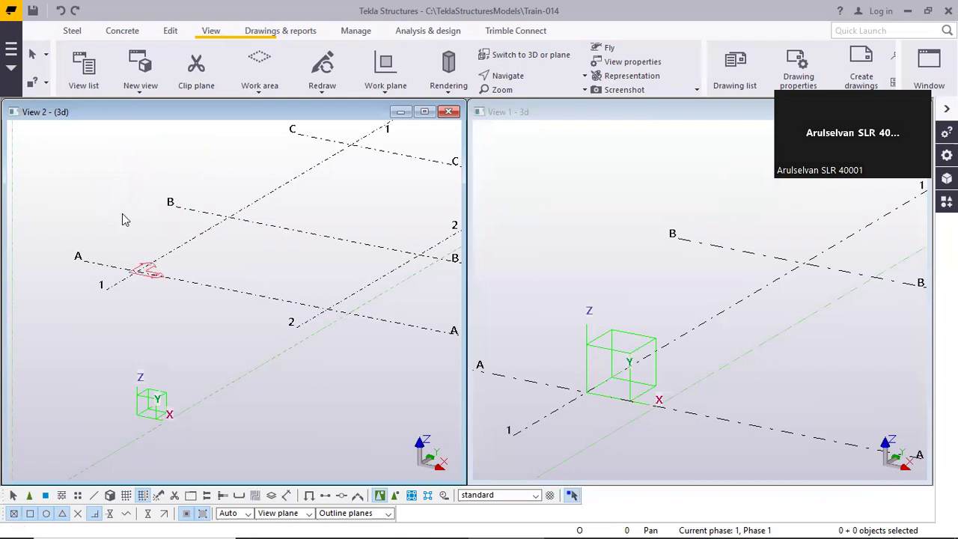
# Examine the relocated work plane arrows at grid intersection A-1 in the basic view and above the grid in the 3d view
pyautogui.scroll(5, 135, 281)
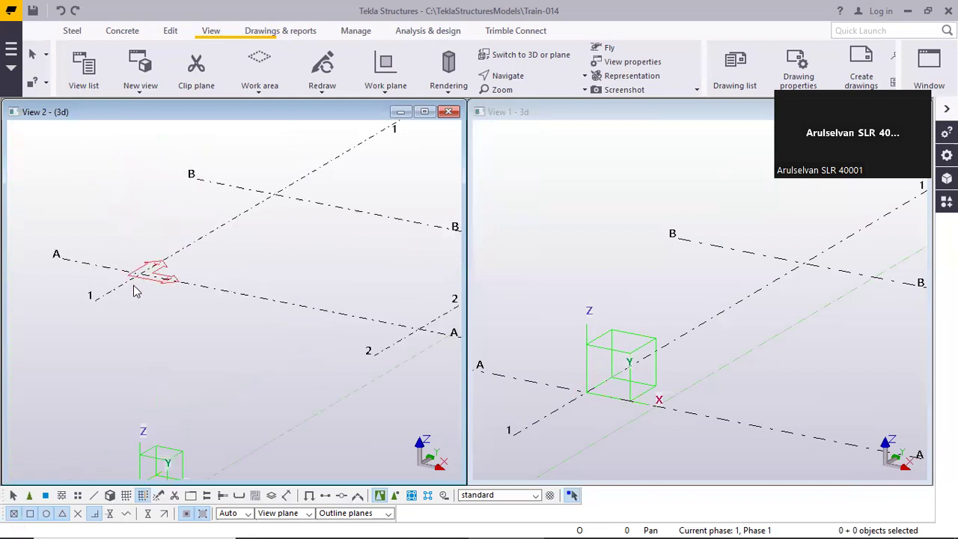
pyautogui.scroll(-2, 690, 297)
pyautogui.moveTo(667, 280); pyautogui.dragTo(644, 317, button='middle')
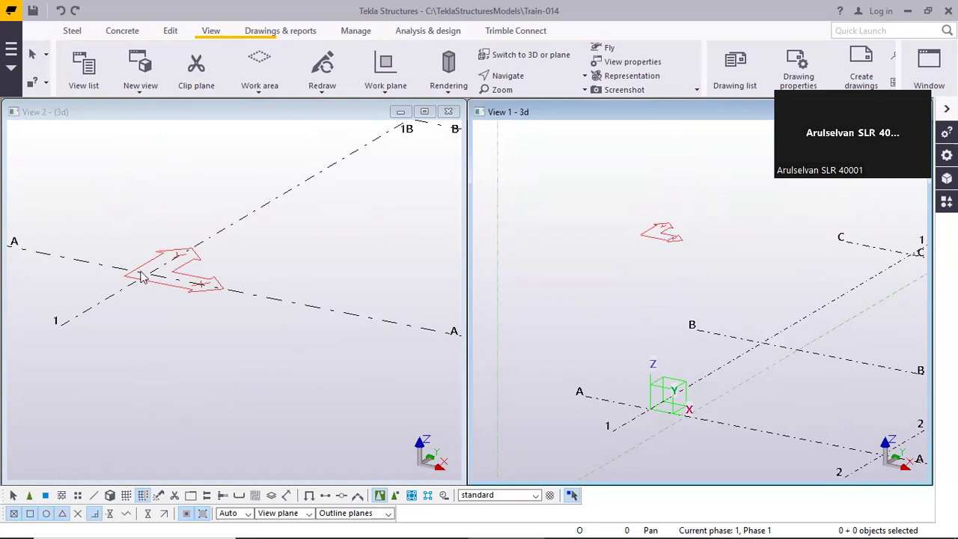
pyautogui.scroll(-2, 165, 216)
# Check the plane and coordinate last used for creating a basic view, without creating another one
pyautogui.click(169, 113)
pyautogui.click(141, 90)
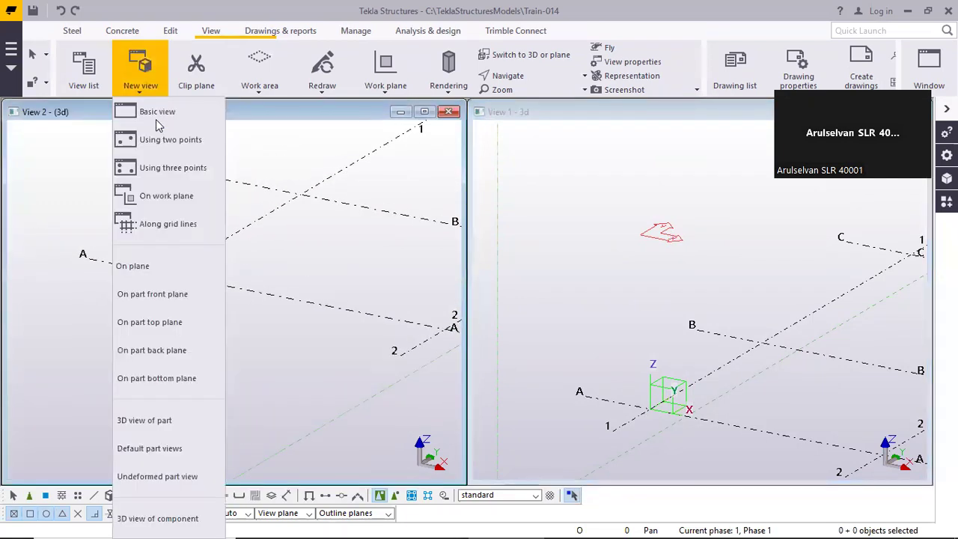
pyautogui.click(157, 114)
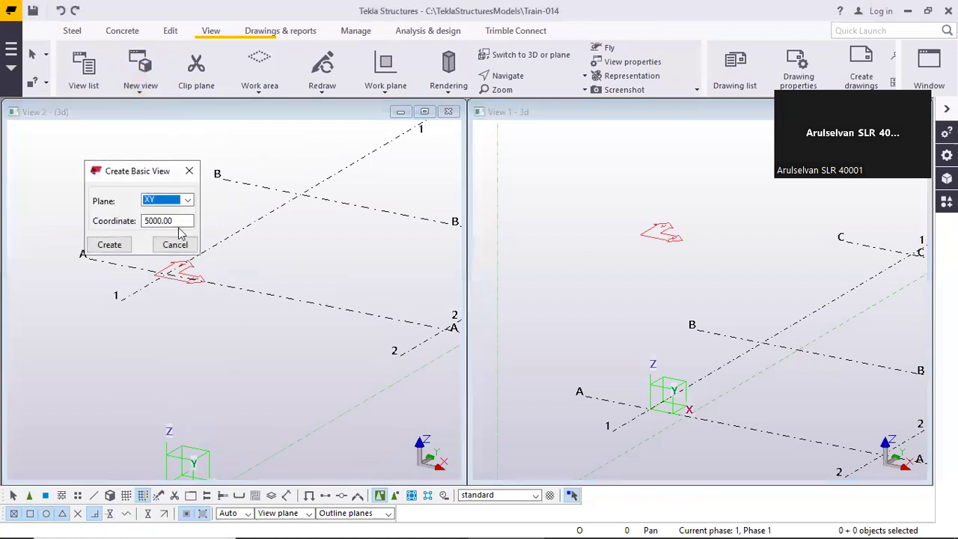
pyautogui.click(166, 244)
# Compare the work plane arrows with the model origin and grid lines in both tiled views
pyautogui.scroll(-1, 194, 215)
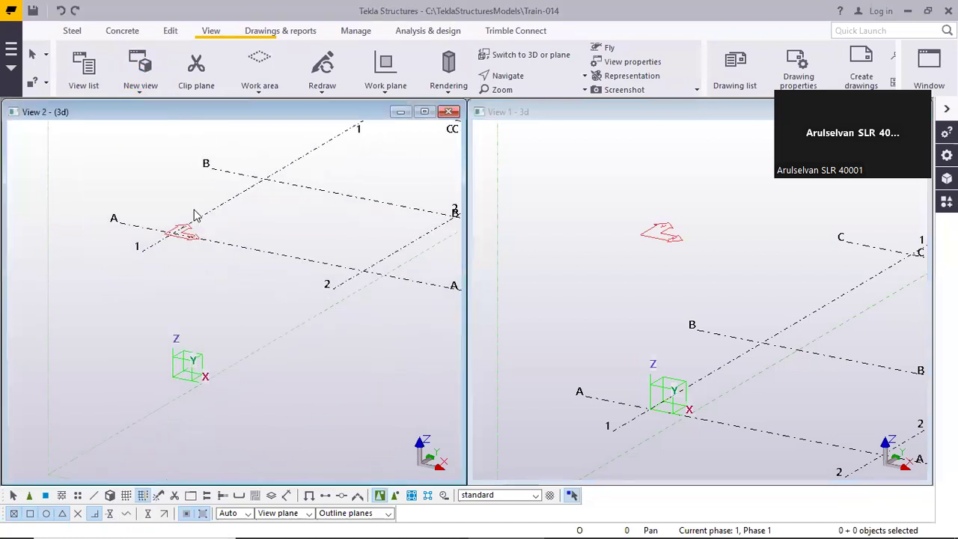
pyautogui.scroll(1, 195, 215)
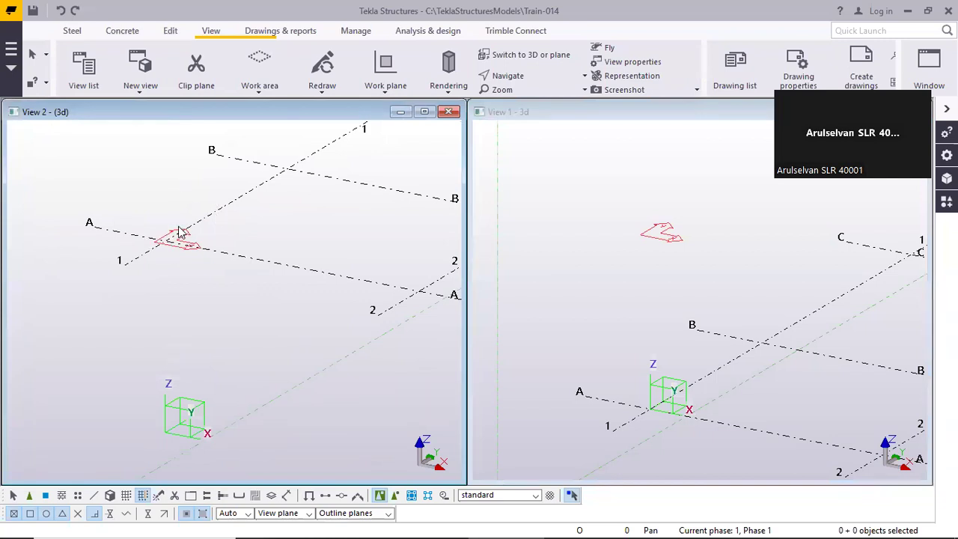
pyautogui.click(606, 250)
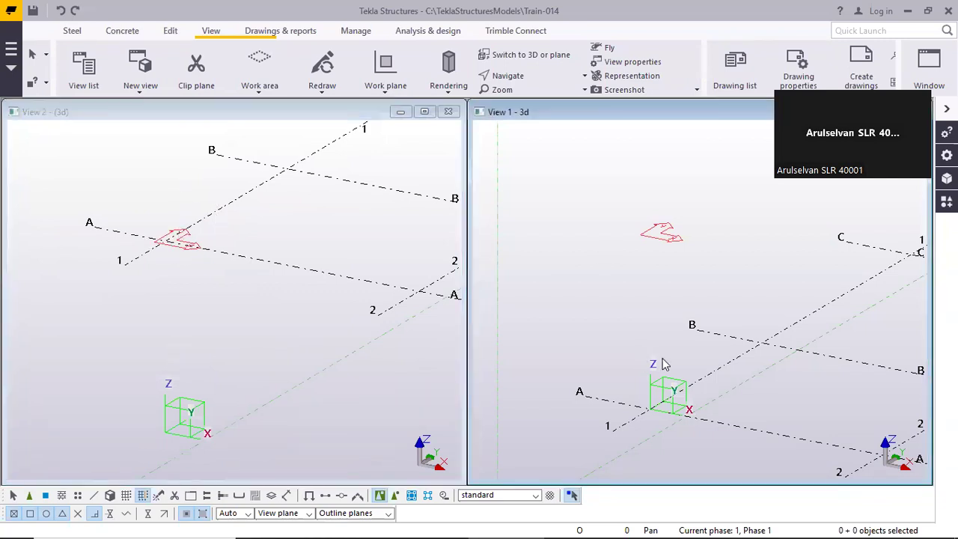
pyautogui.moveTo(640, 403); pyautogui.dragTo(649, 335, button='middle')
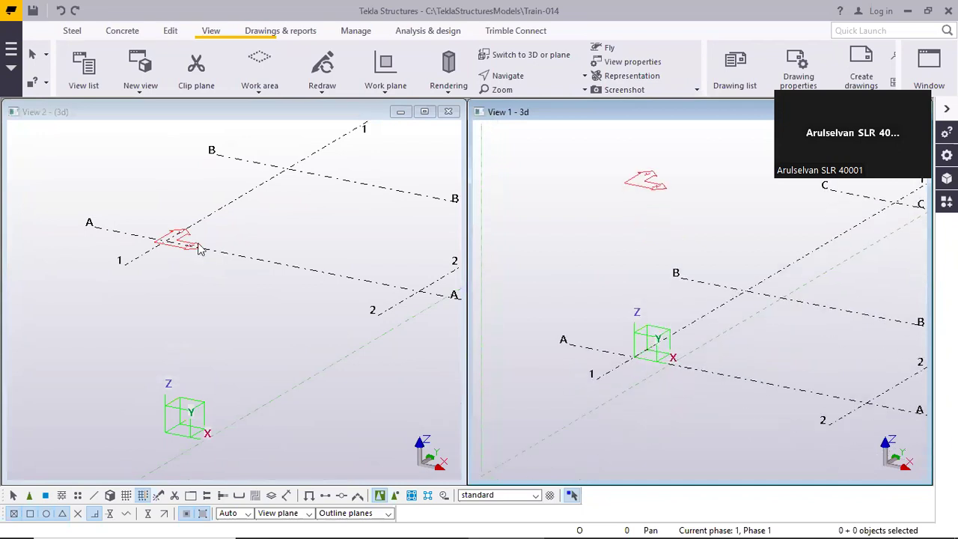
pyautogui.scroll(-3, 191, 272)
pyautogui.scroll(2, 191, 273)
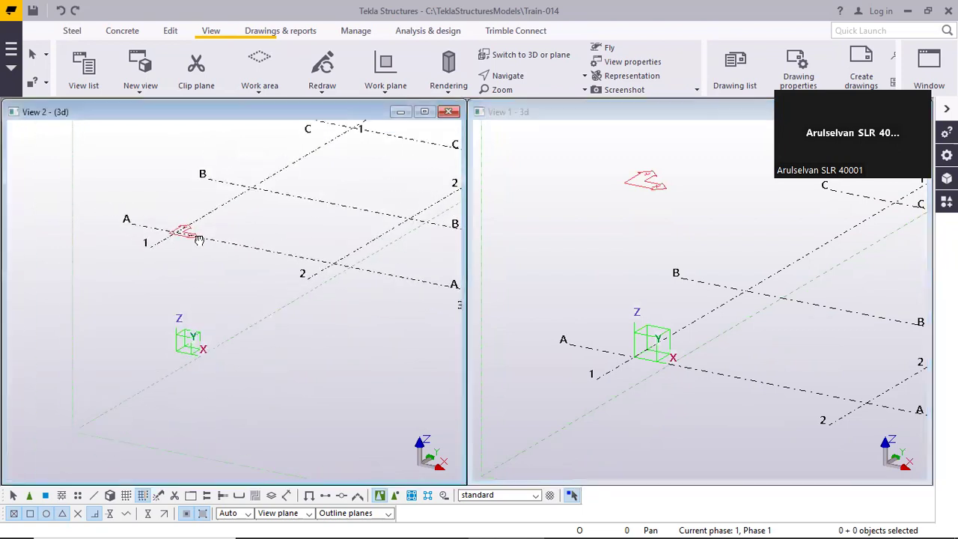
pyautogui.scroll(-2, 179, 322)
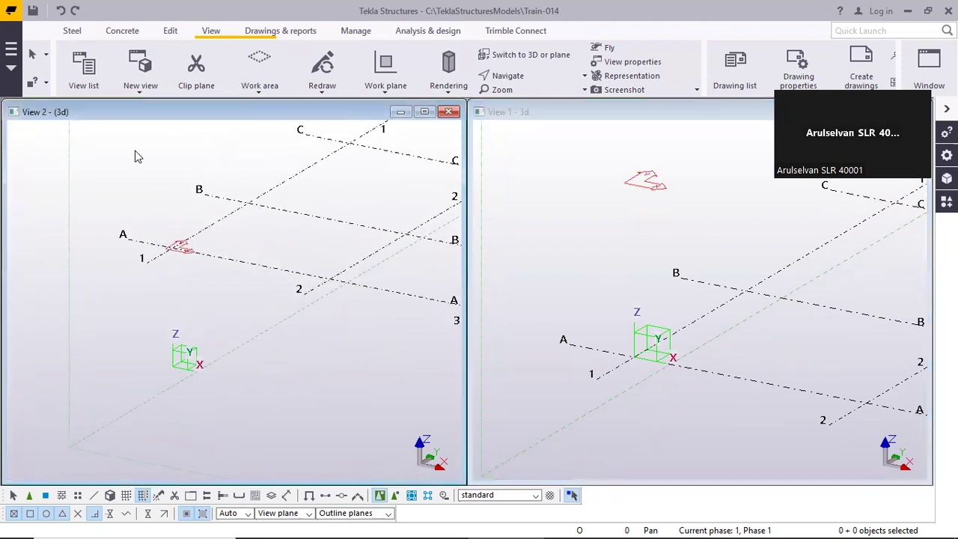
# Open the properties of the whole grid instead of a single grid line and examine its Z coordinates
pyautogui.doubleClick(226, 218)
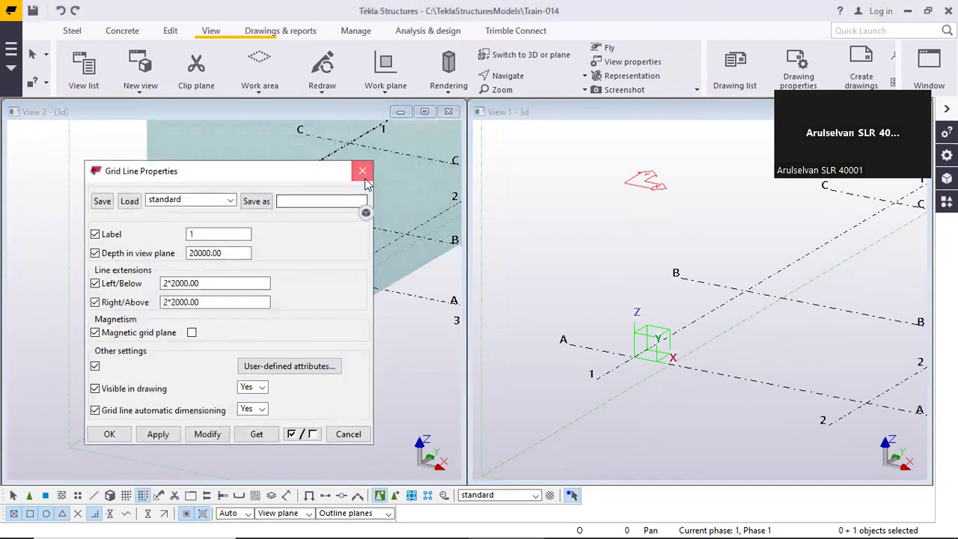
pyautogui.click(363, 178)
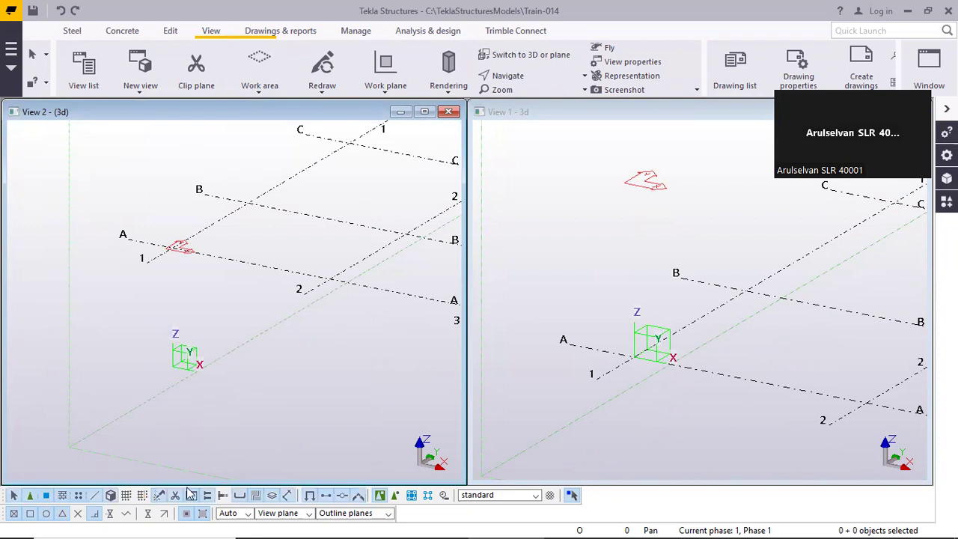
pyautogui.doubleClick(339, 279)
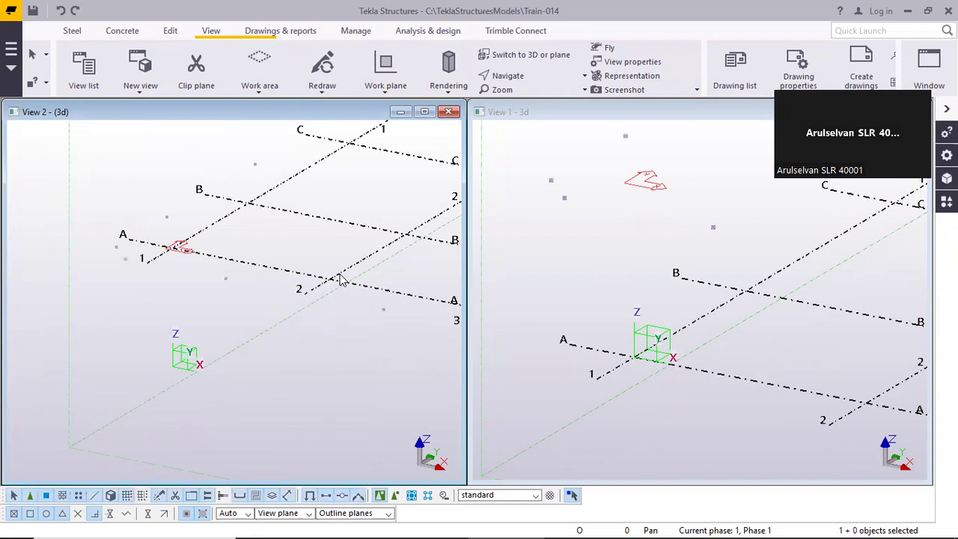
pyautogui.click(569, 240)
pyautogui.moveTo(569, 240); pyautogui.dragTo(531, 240)
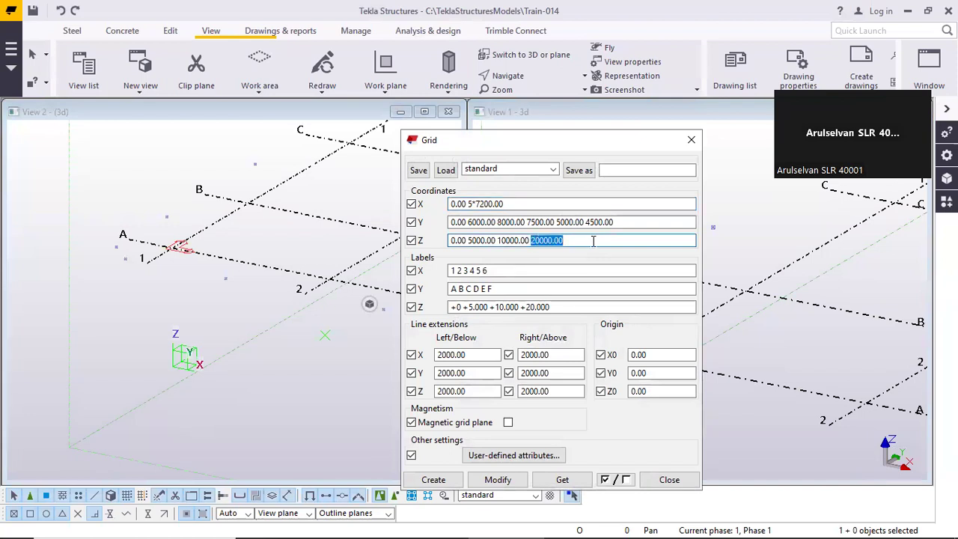
pyautogui.click(573, 240)
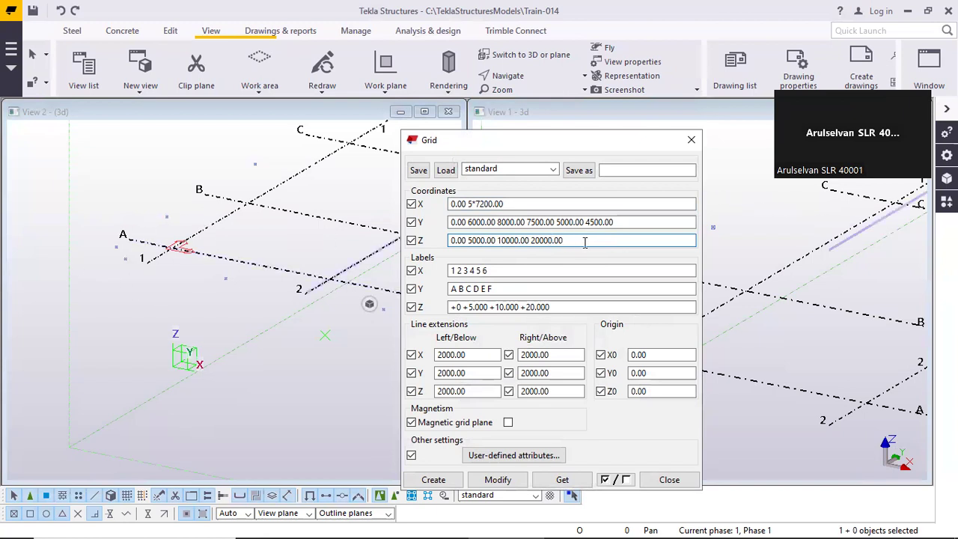
pyautogui.moveTo(535, 240); pyautogui.dragTo(635, 240)
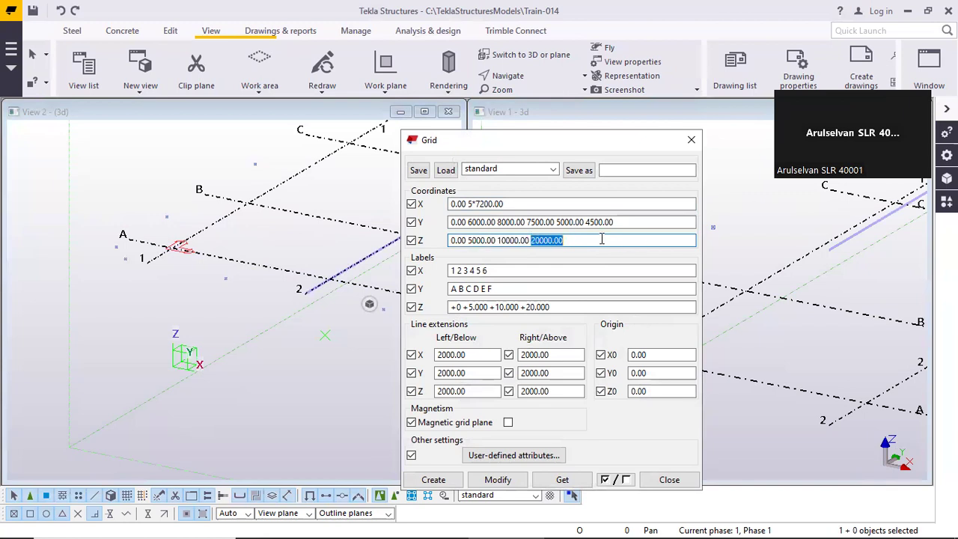
# Try adding a Z coordinate of 40000.00 to the grid's level list and remove it again
pyautogui.click(583, 237)
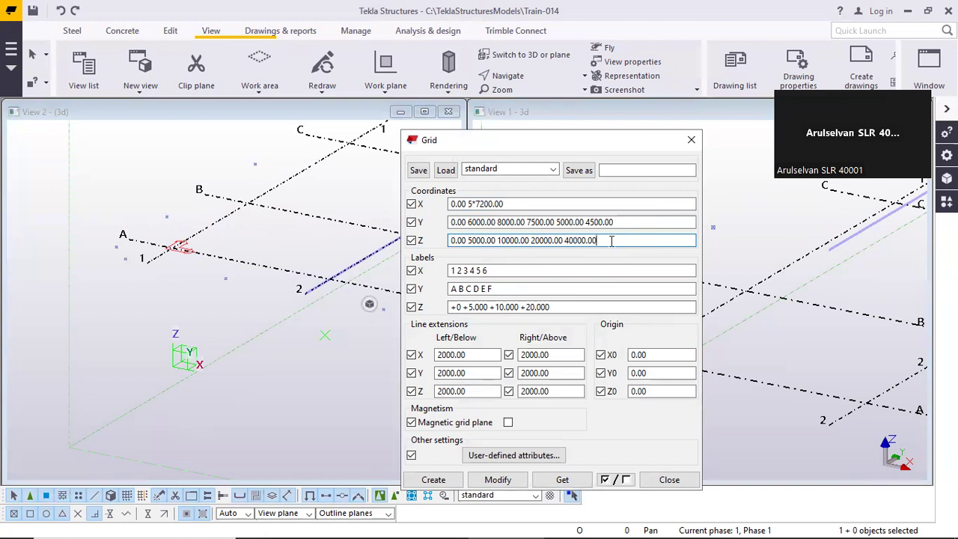
pyautogui.moveTo(612, 241); pyautogui.dragTo(568, 241)
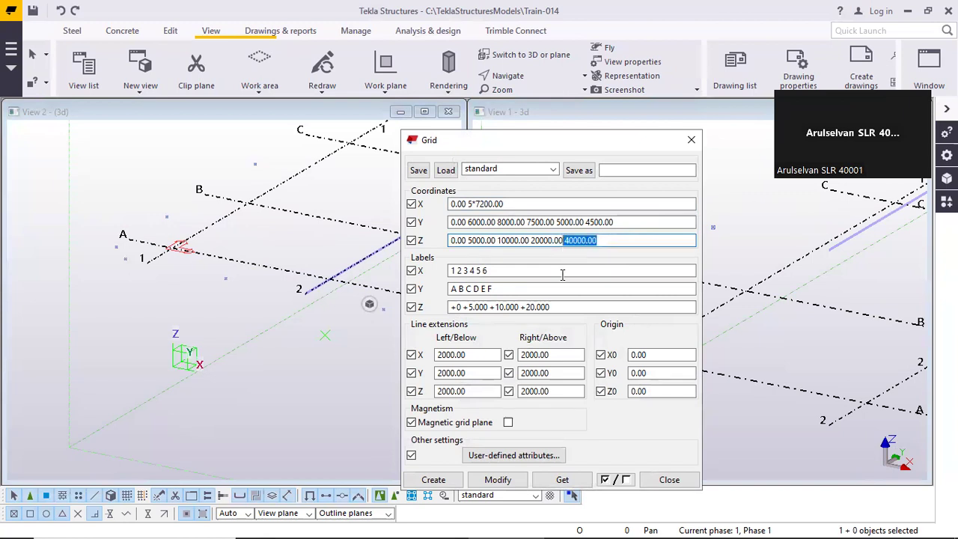
pyautogui.press('BackSpace')
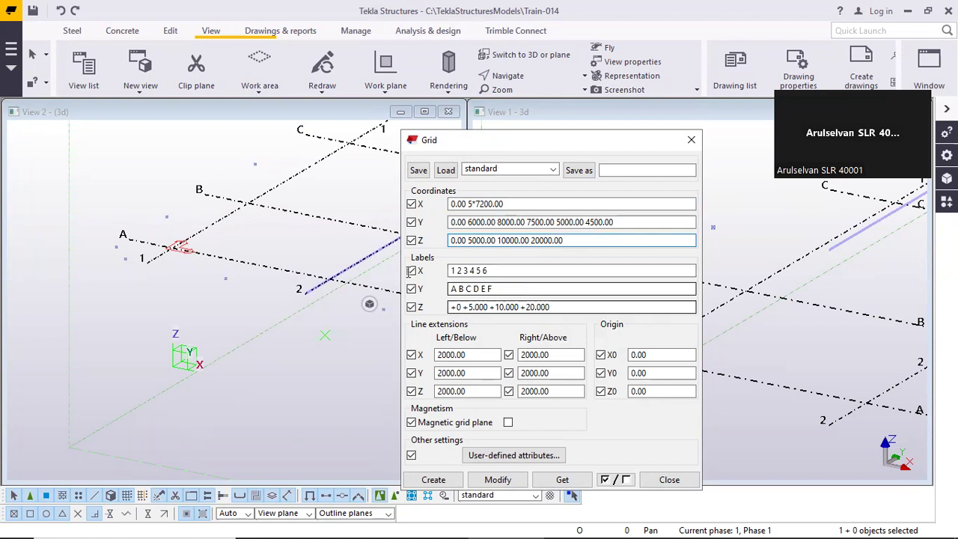
# Create an XY basic view at coordinate 20000.00, the grid's highest level, and close the view creation dialog
pyautogui.scroll(-3, 206, 285)
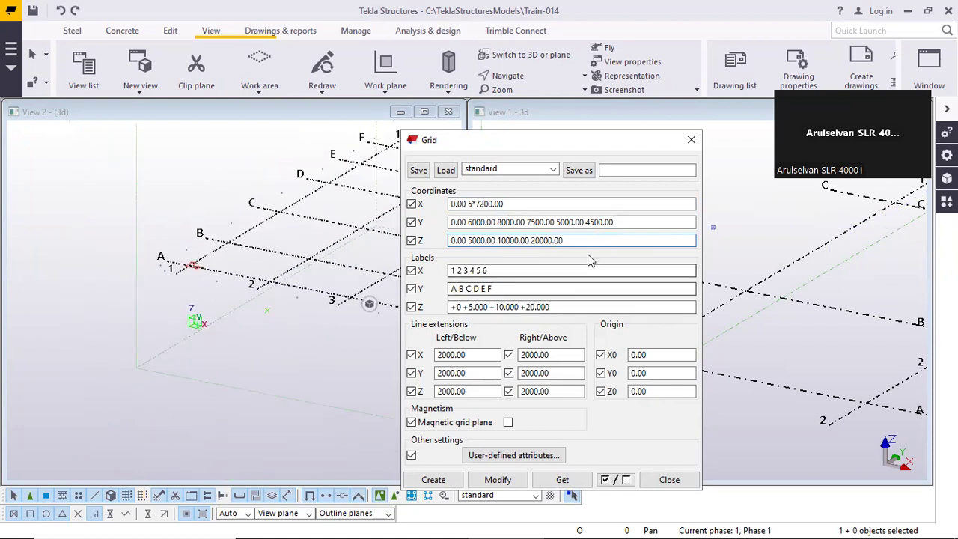
pyautogui.click(550, 271)
pyautogui.scroll(2, 191, 292)
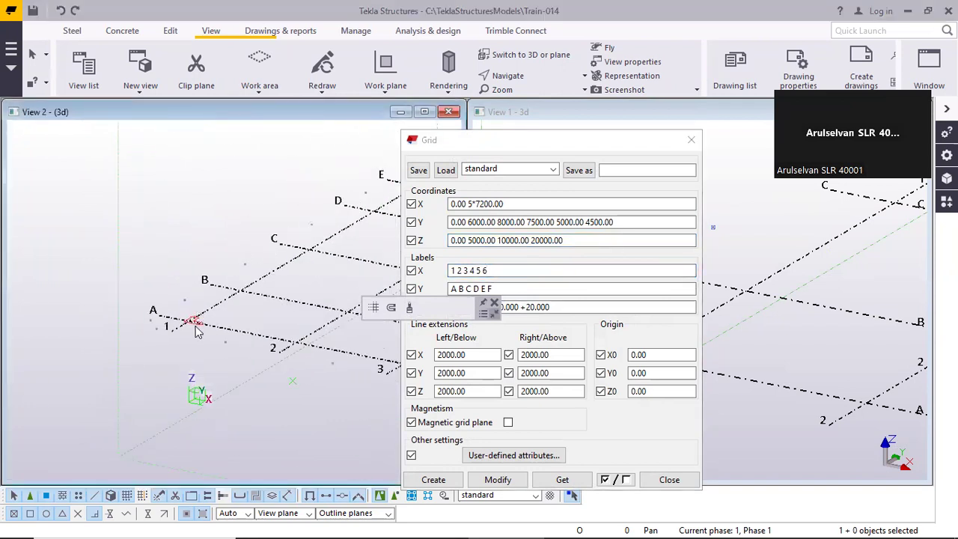
pyautogui.scroll(-4, 190, 329)
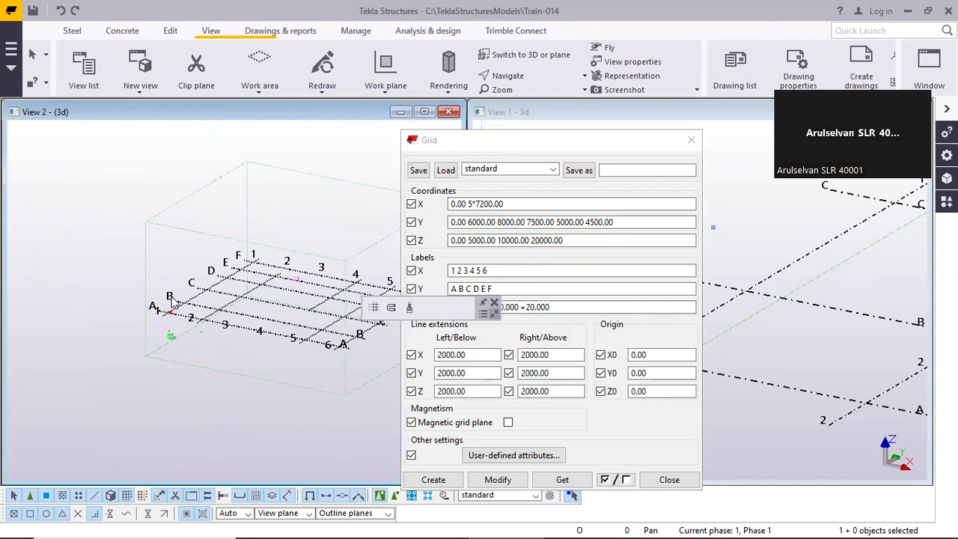
pyautogui.scroll(2, 172, 301)
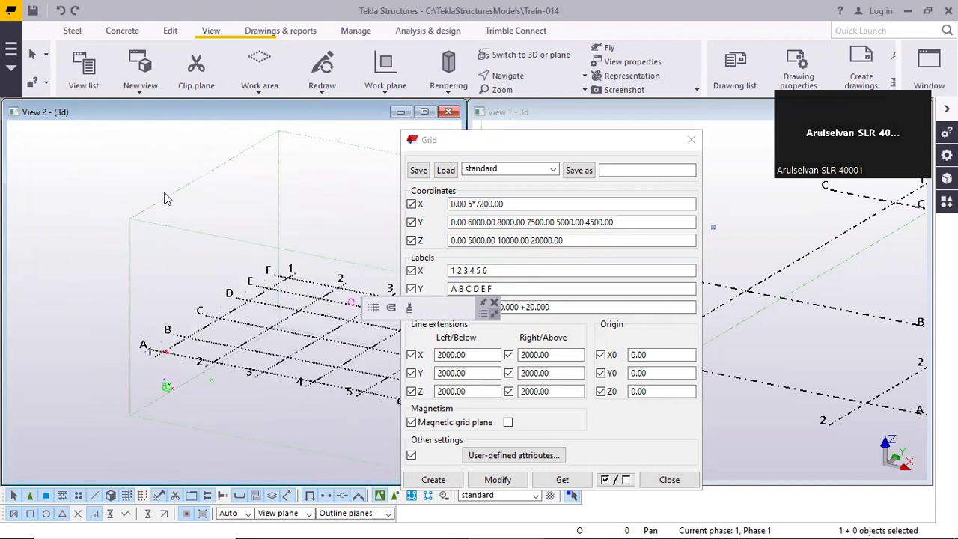
pyautogui.click(143, 92)
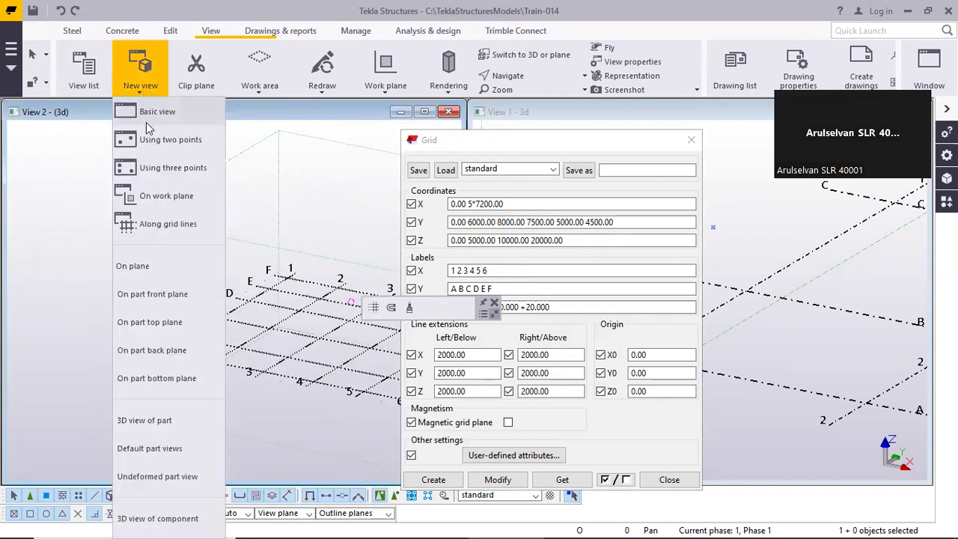
pyautogui.click(146, 120)
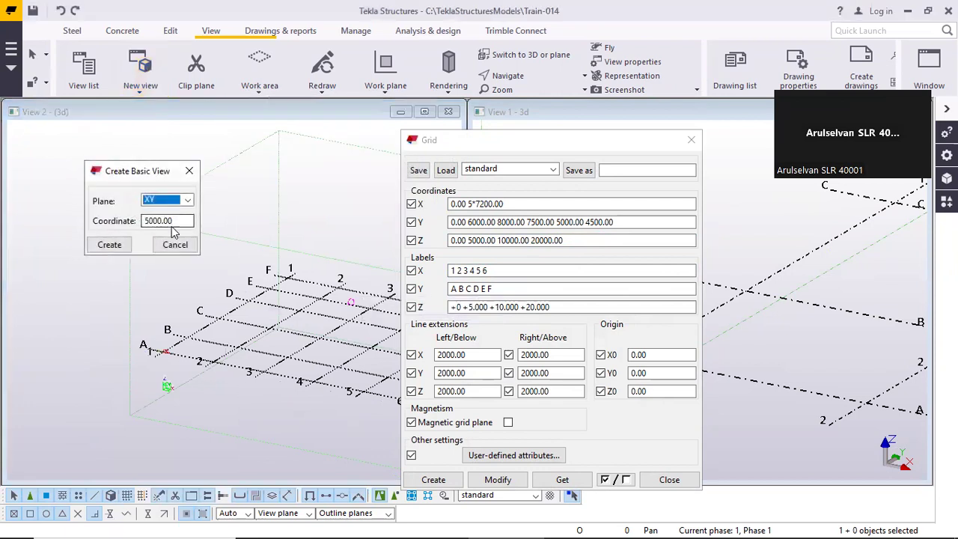
pyautogui.press('Tab')
pyautogui.write('20')
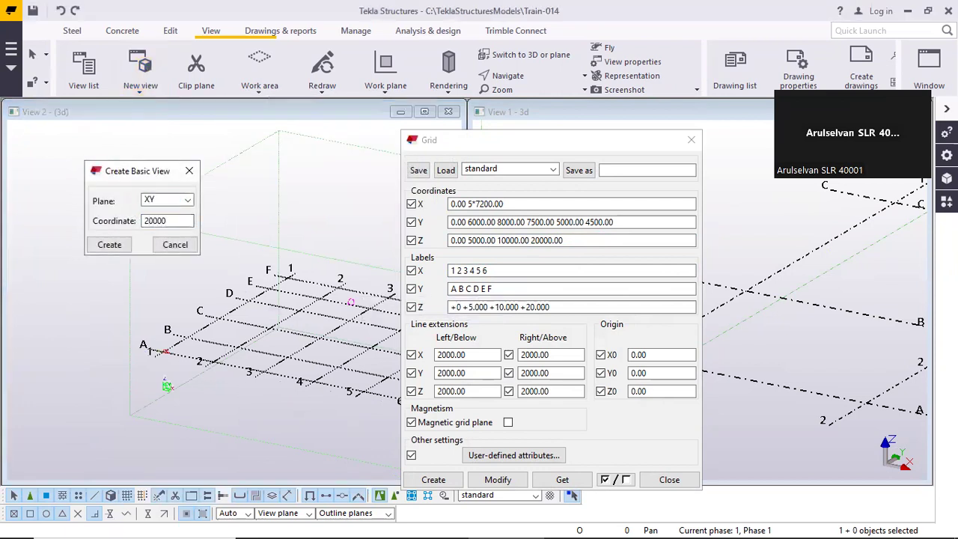
pyautogui.click(110, 245)
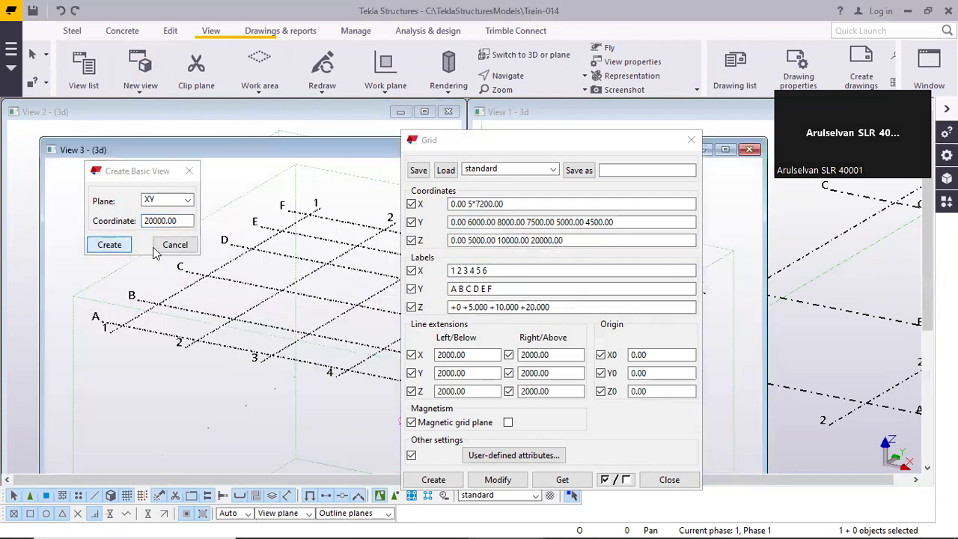
pyautogui.click(174, 245)
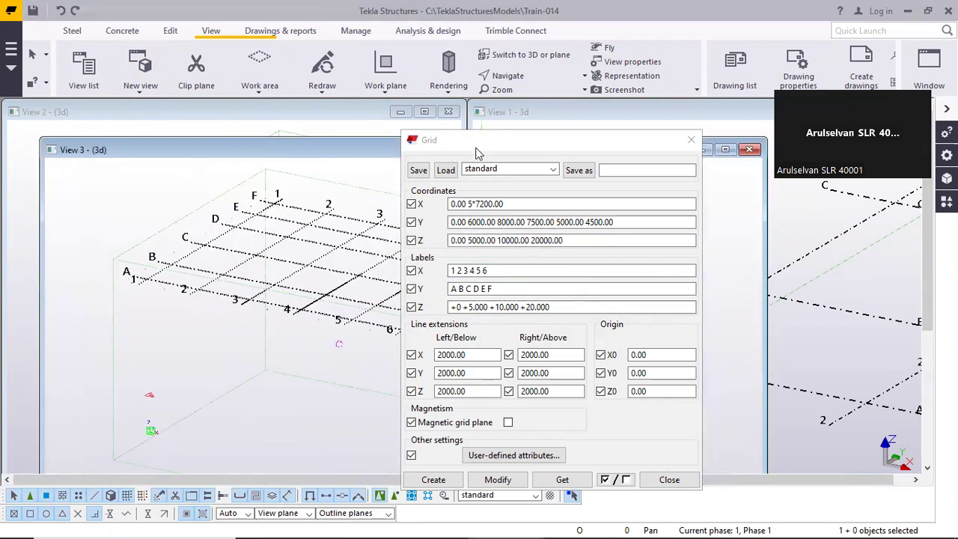
# Close the Grid dialog and narrow the new basic view's window to uncover the 3d view beside it
pyautogui.click(690, 141)
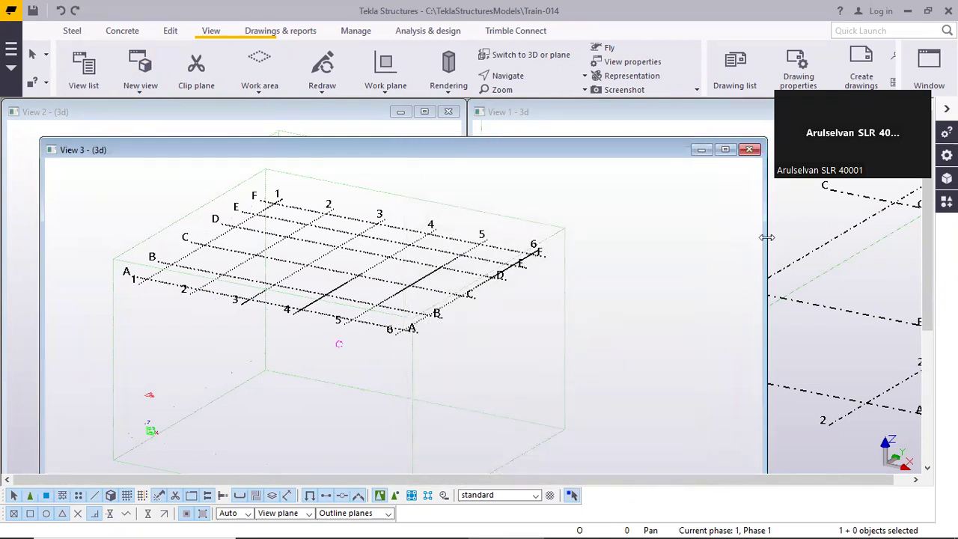
pyautogui.moveTo(767, 237); pyautogui.dragTo(453, 237)
pyautogui.doubleClick(262, 339)
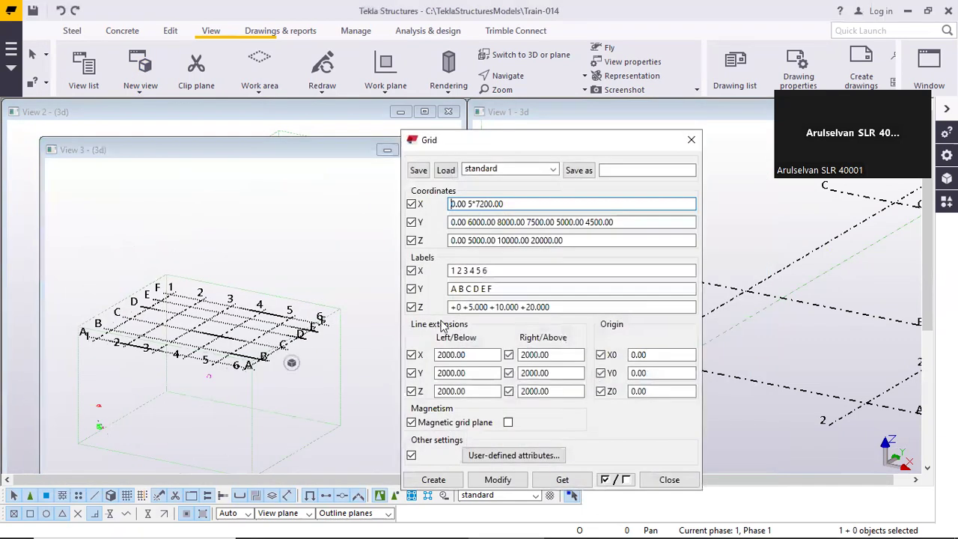
pyautogui.click(691, 140)
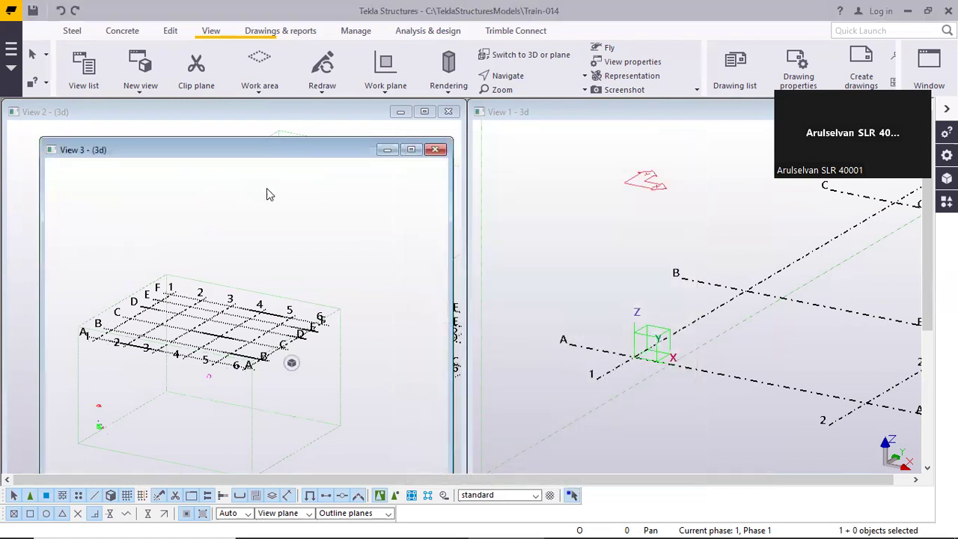
# Open the basic view creation dialog again
pyautogui.click(150, 89)
pyautogui.click(149, 112)
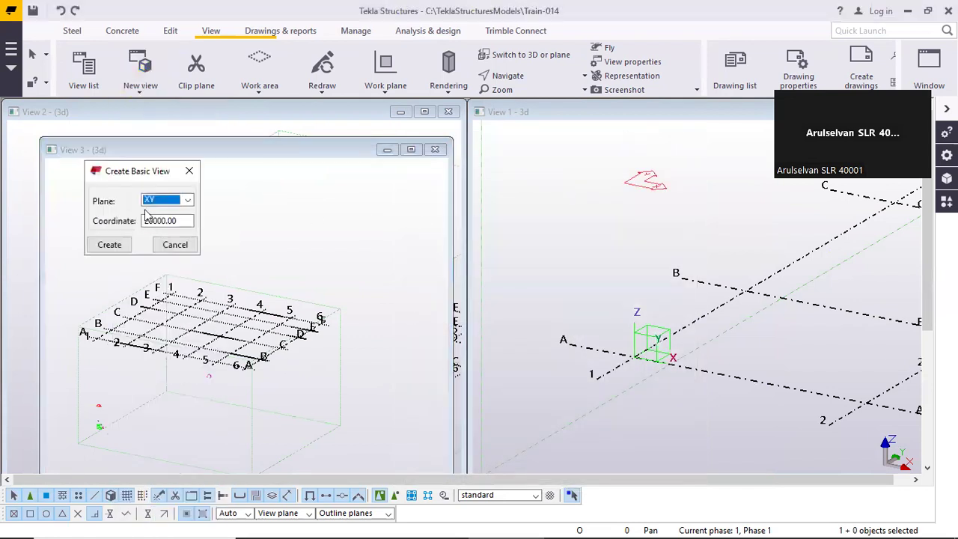
# Create a basic view on the XY plane at coordinate 20001 and close that view
pyautogui.press('Tab')
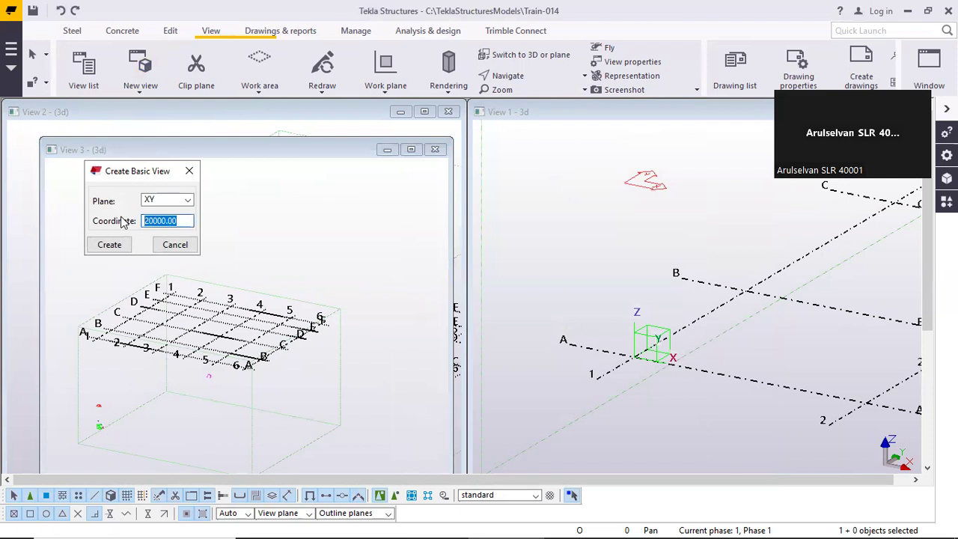
pyautogui.write('1')
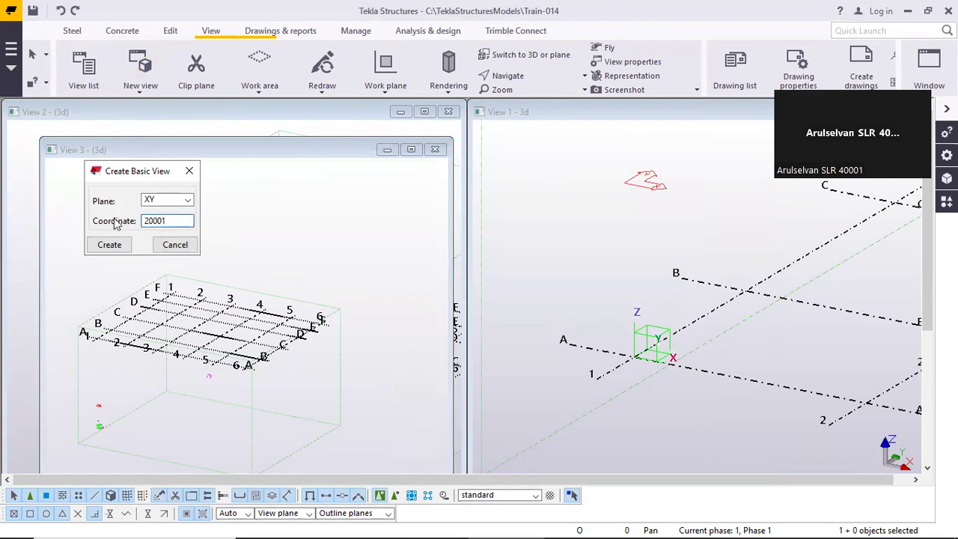
pyautogui.click(108, 244)
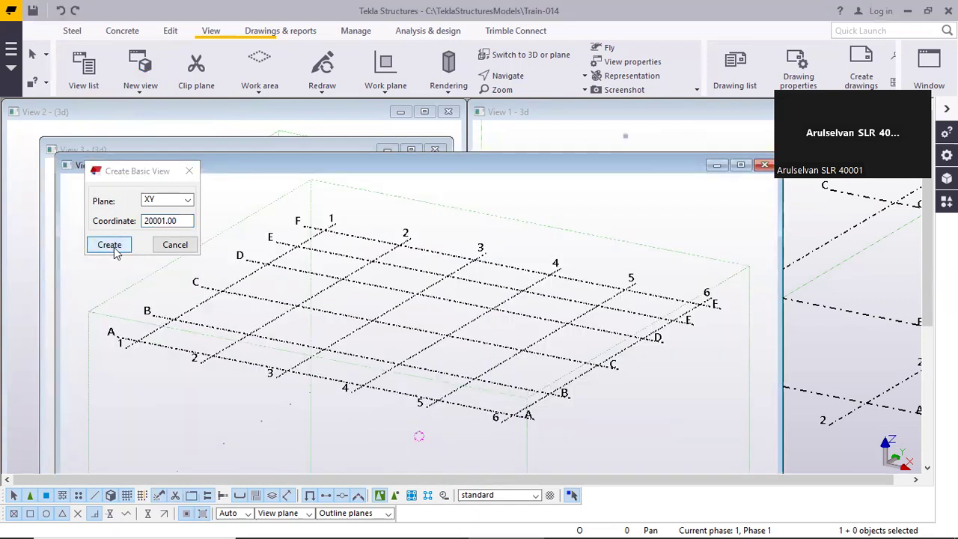
pyautogui.click(176, 245)
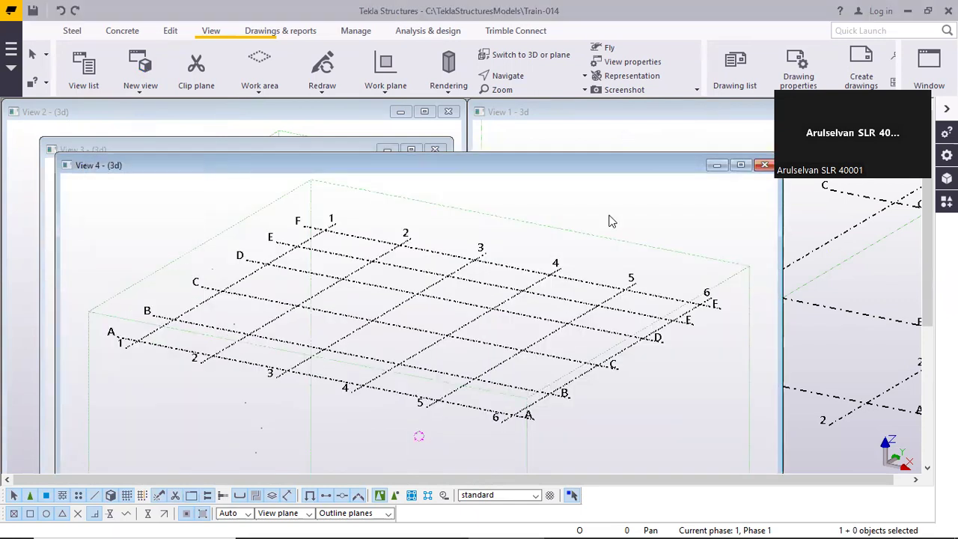
pyautogui.click(764, 165)
# Create a basic view on the XY plane at coordinate 25000
pyautogui.click(136, 83)
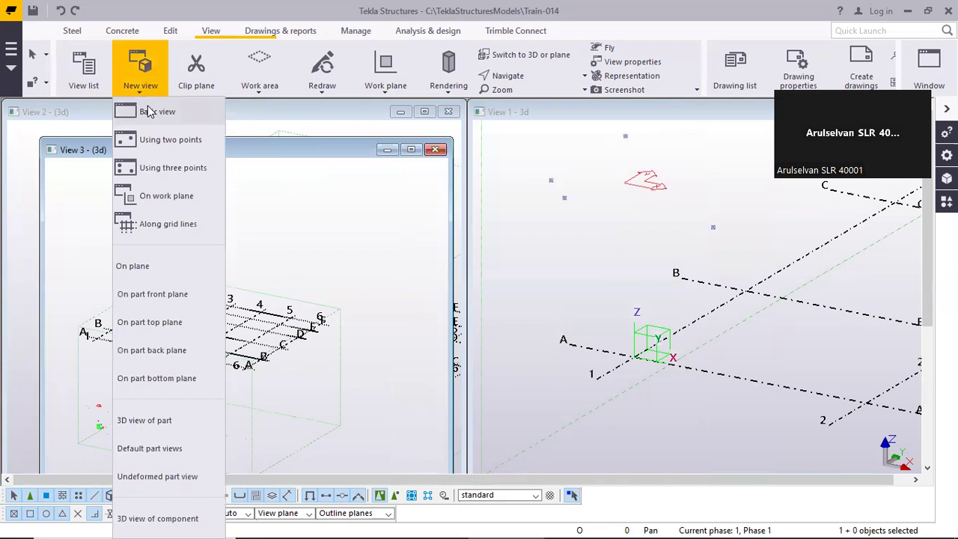
pyautogui.click(153, 112)
pyautogui.moveTo(152, 222); pyautogui.dragTo(182, 223)
pyautogui.write('5000')
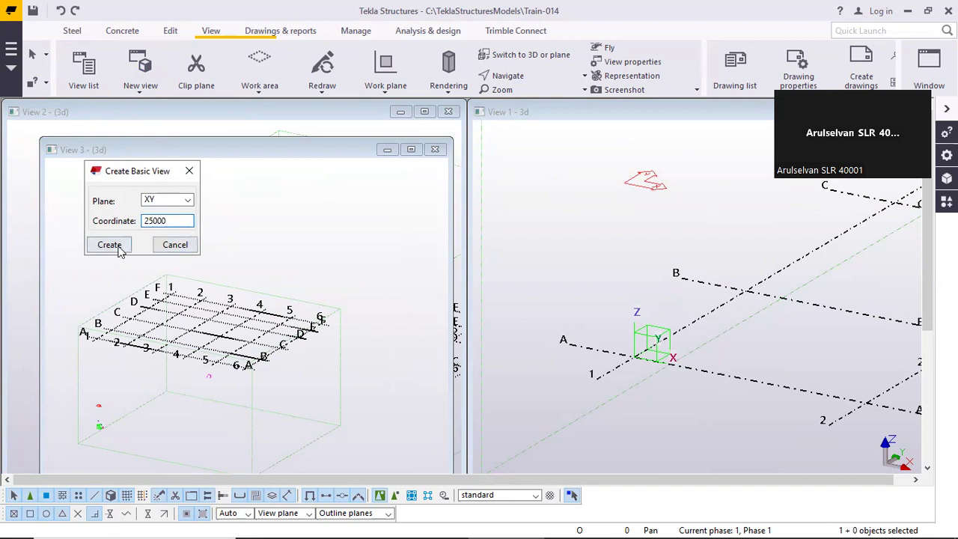
pyautogui.click(114, 247)
pyautogui.click(194, 247)
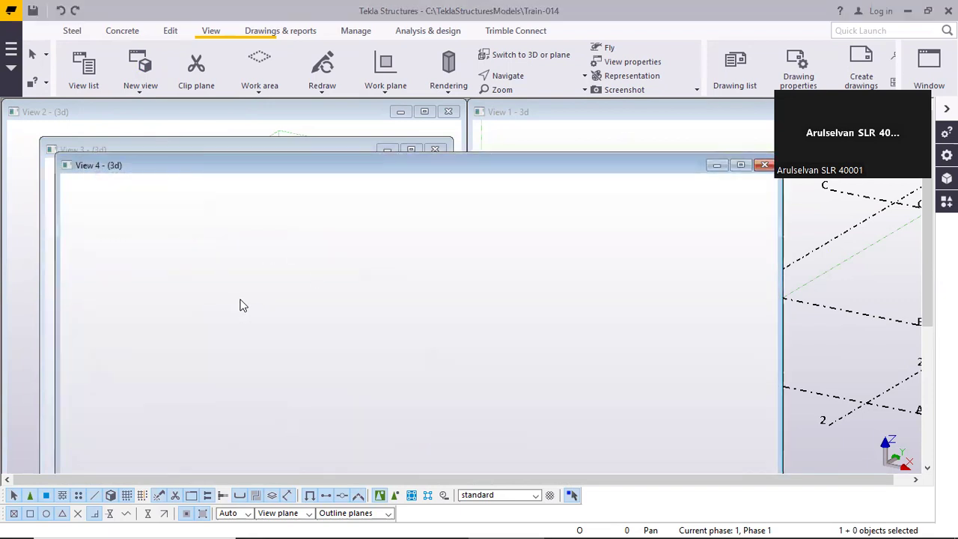
pyautogui.scroll(-4, 282, 284)
pyautogui.scroll(4, 250, 344)
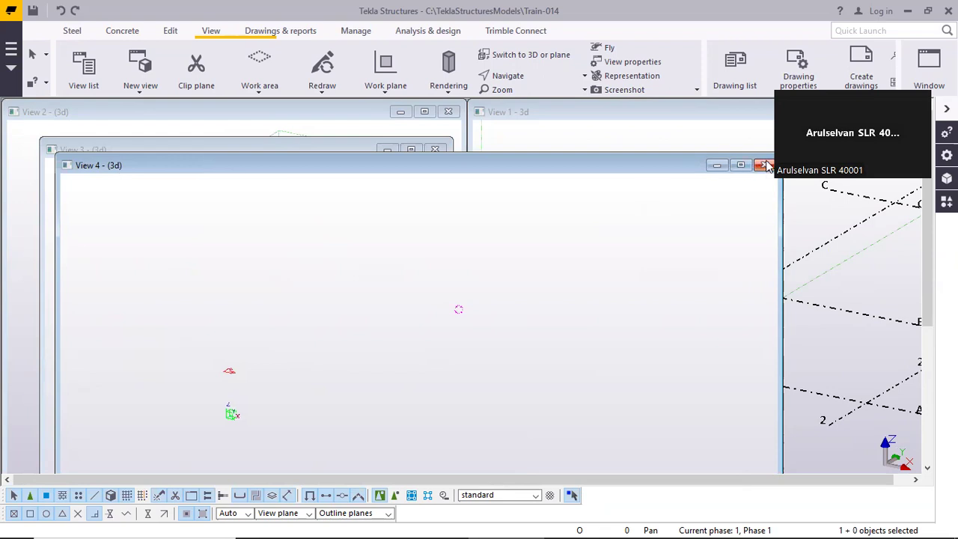
pyautogui.scroll(-1, 271, 324)
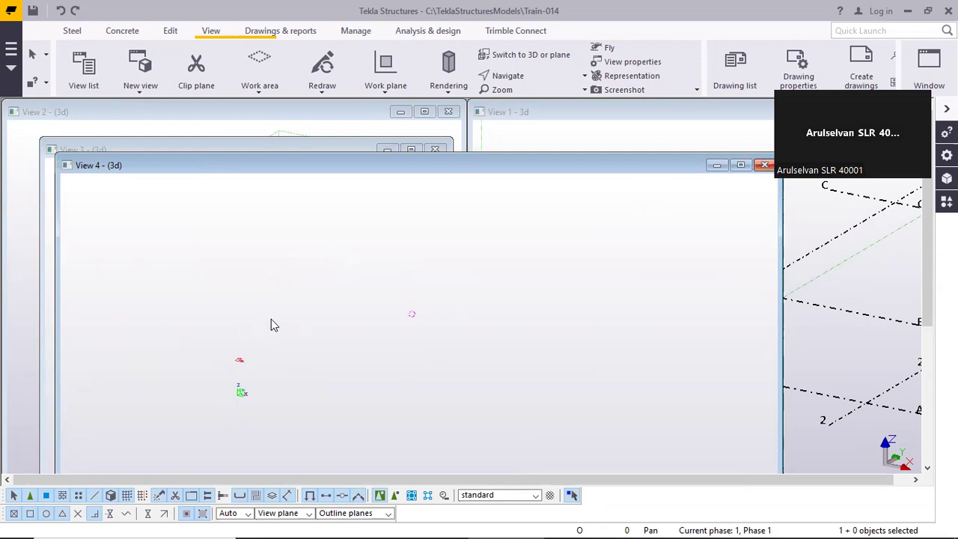
# Set the work plane parallel to the view plane of the new view at coordinate 25000
pyautogui.click(389, 89)
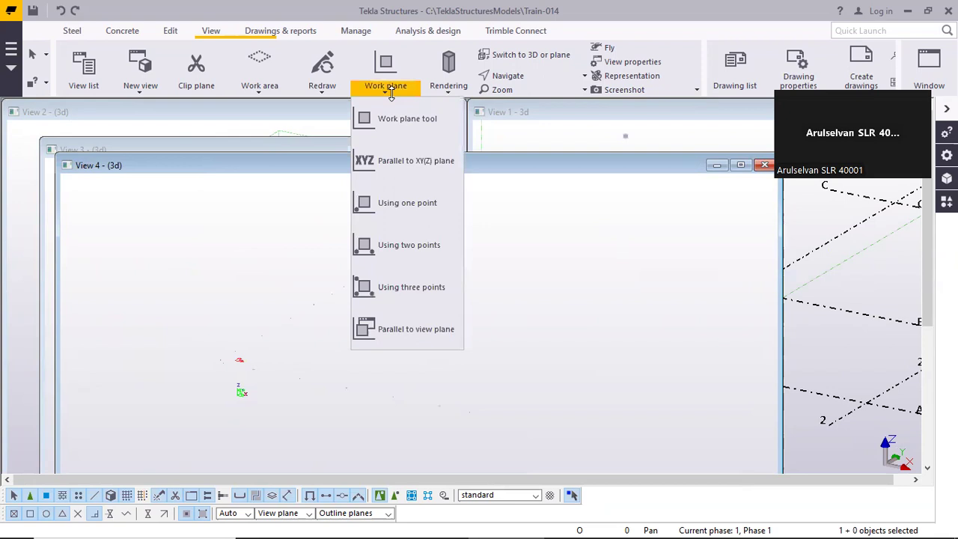
pyautogui.click(390, 329)
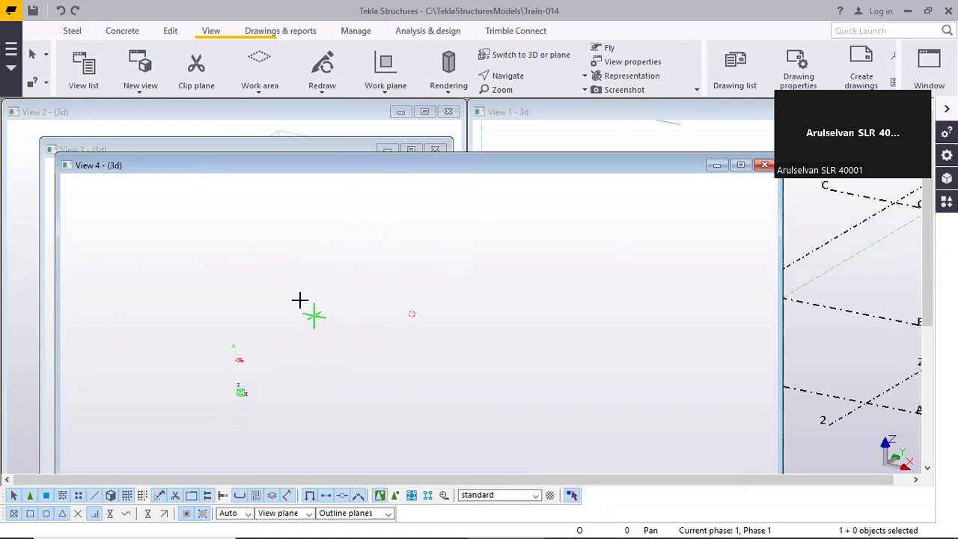
pyautogui.click(290, 270)
pyautogui.scroll(5, 248, 213)
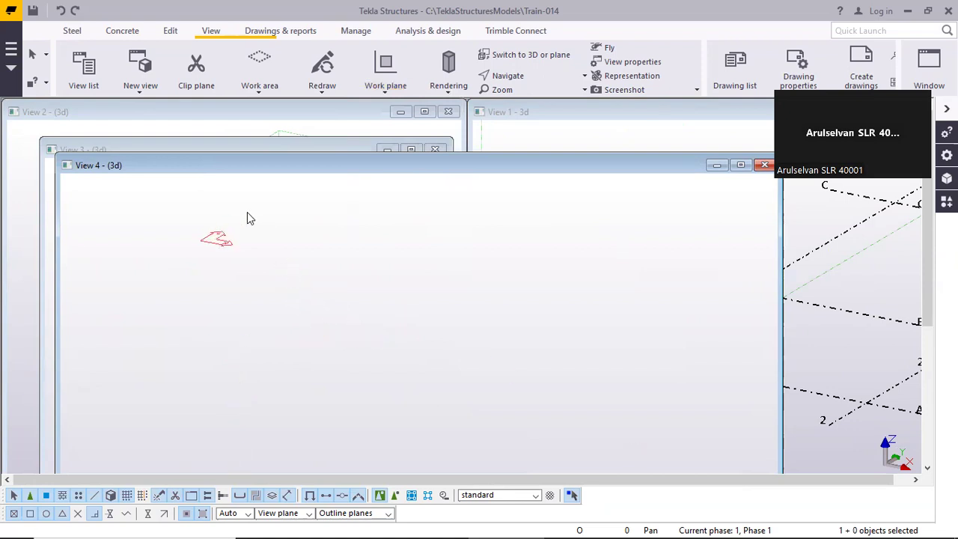
pyautogui.click(146, 90)
pyautogui.click(156, 112)
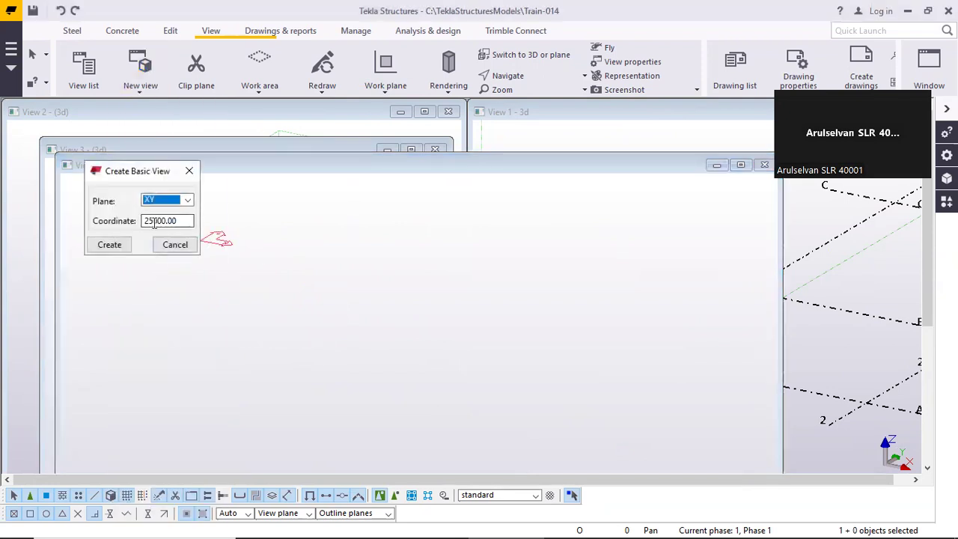
pyautogui.click(175, 246)
pyautogui.scroll(4, 215, 232)
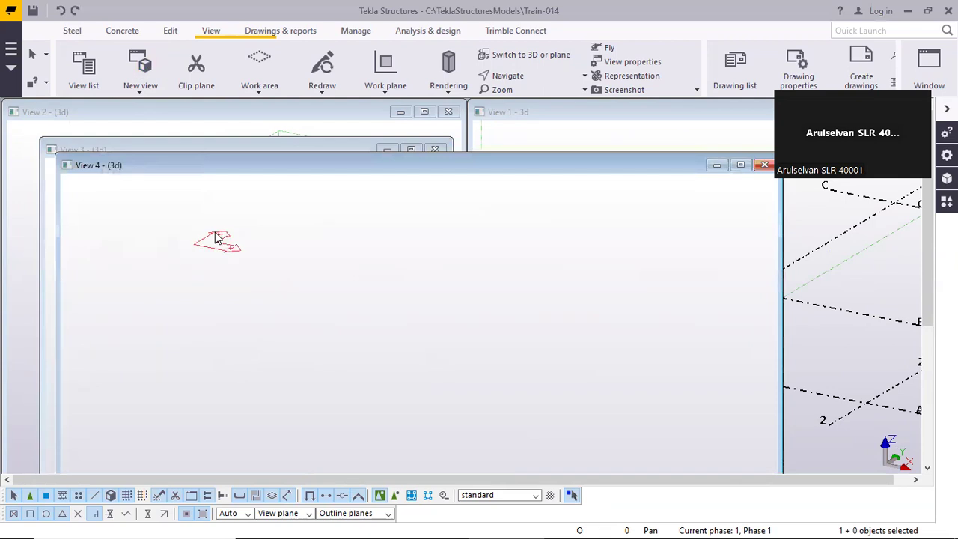
pyautogui.click(388, 90)
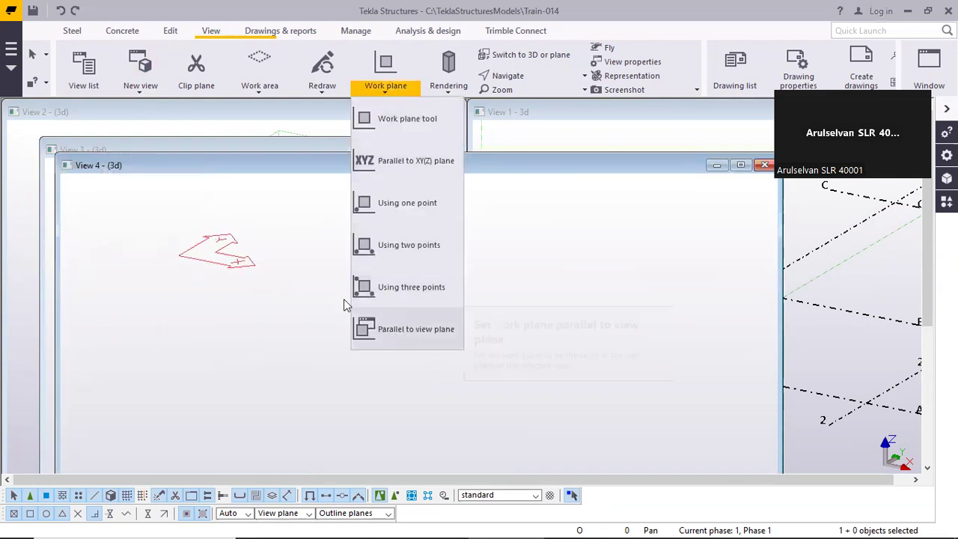
pyautogui.click(410, 329)
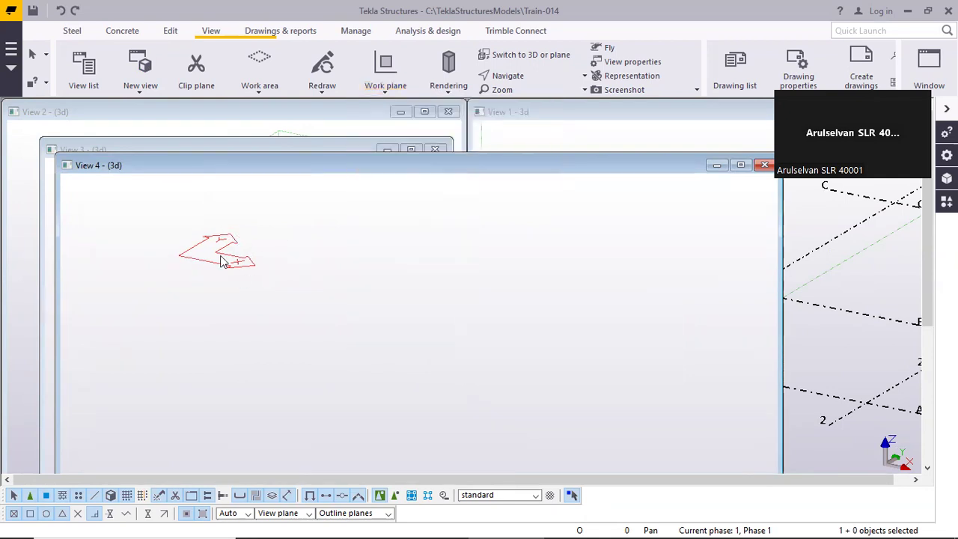
# Examine the work plane marker's position above the work area in View 1 and compare it with the other views
pyautogui.click(546, 109)
pyautogui.scroll(5, 693, 209)
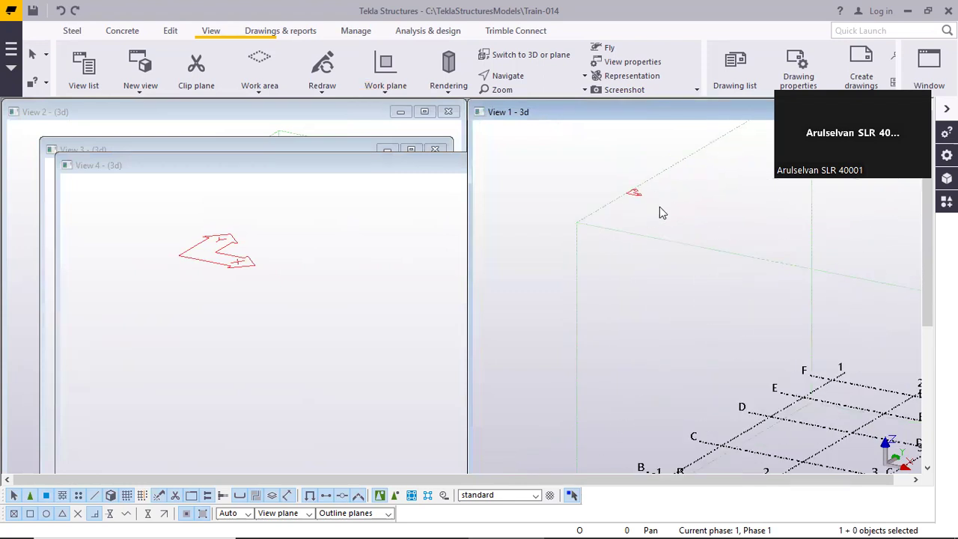
pyautogui.keyDown('ctrl'); pyautogui.moveTo(663, 226); pyautogui.dragTo(646, 188, button='middle'); pyautogui.keyUp('ctrl')
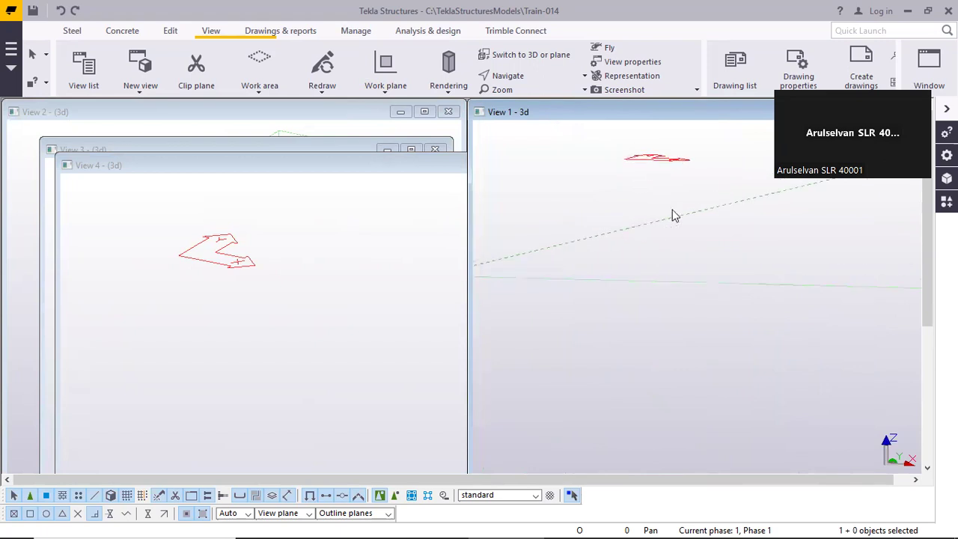
pyautogui.click(348, 111)
pyautogui.keyDown('ctrl'); pyautogui.moveTo(202, 207); pyautogui.dragTo(237, 208, button='middle'); pyautogui.keyUp('ctrl')
pyautogui.scroll(-3, 235, 202)
pyautogui.hotkey('ctrl', 'Tab')
pyautogui.click(443, 165)
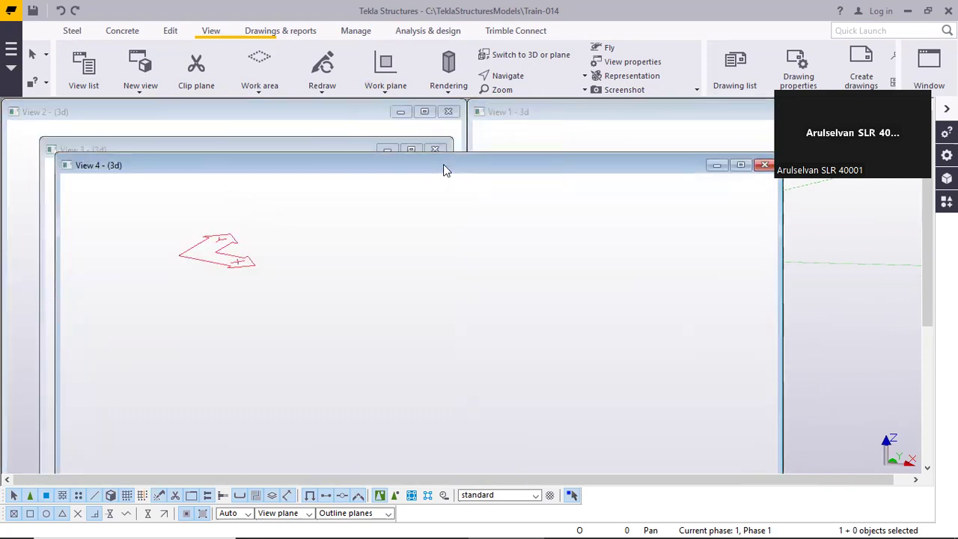
# Close View 4, View 3 and View 2, and maximize View 1 with the whole work area showing
pyautogui.click(765, 165)
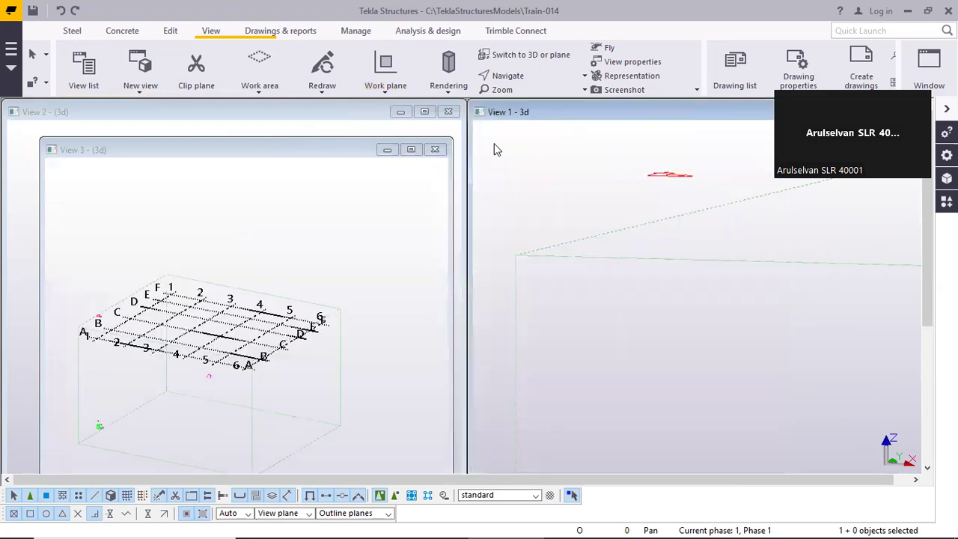
pyautogui.click(435, 150)
pyautogui.scroll(-2, 344, 208)
pyautogui.click(448, 111)
pyautogui.doubleClick(537, 111)
pyautogui.scroll(-4, 408, 201)
pyautogui.scroll(-3, 403, 200)
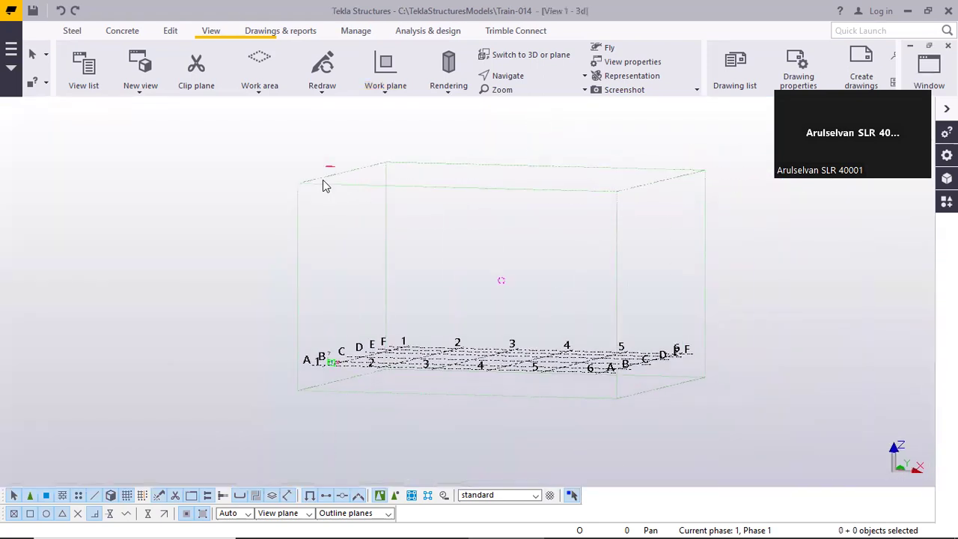
# Examine the work plane marker's height relative to the grid and the model origin in View 1
pyautogui.click(390, 91)
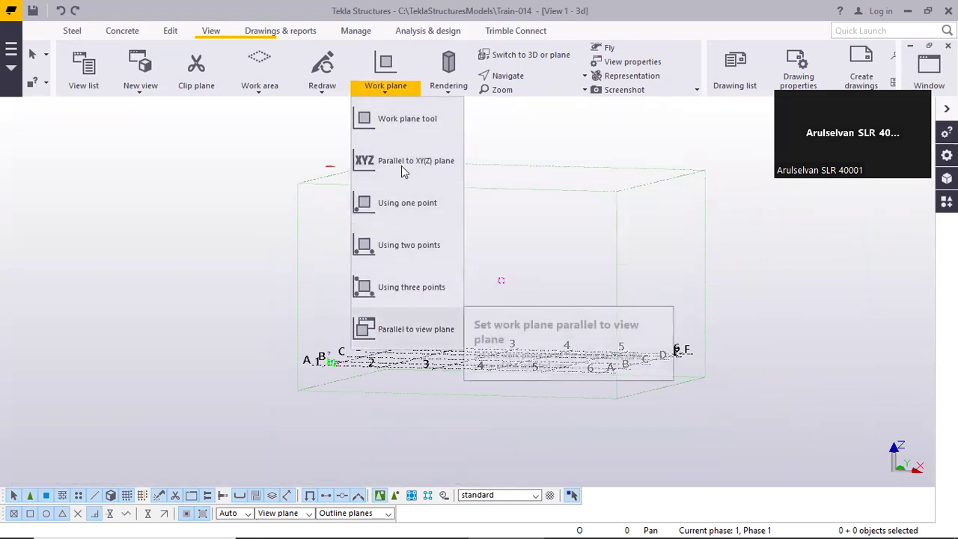
pyautogui.scroll(6, 329, 169)
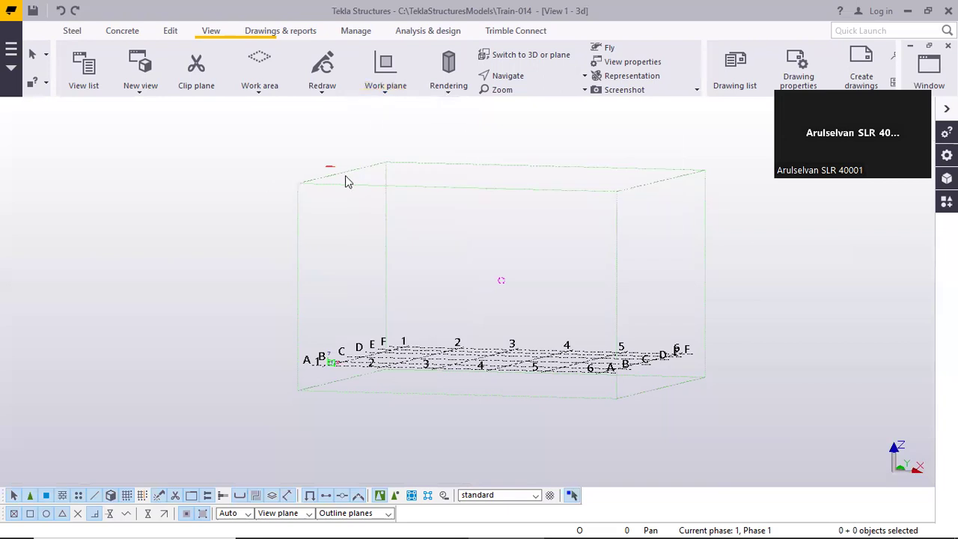
pyautogui.scroll(2, 324, 153)
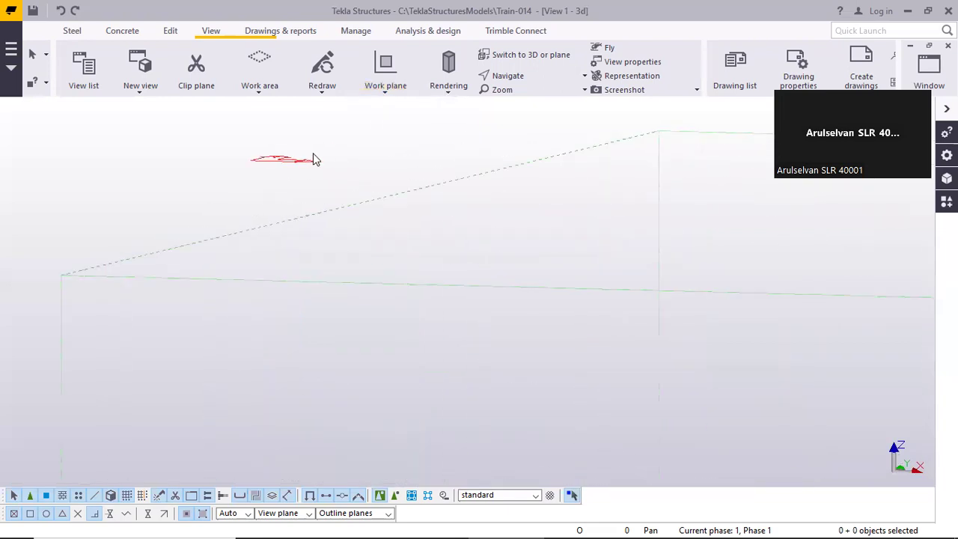
pyautogui.click(384, 84)
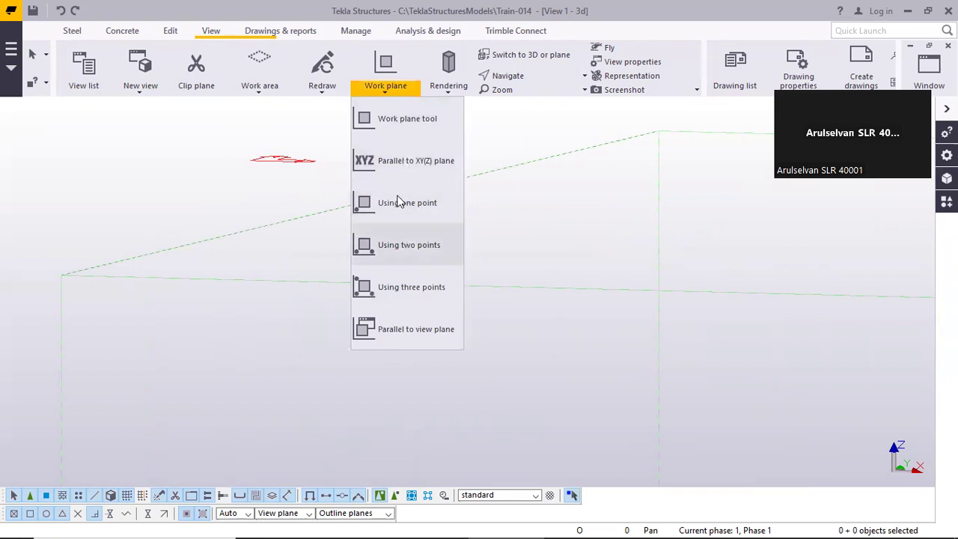
pyautogui.click(278, 186)
pyautogui.scroll(-4, 281, 180)
pyautogui.scroll(-1, 360, 228)
pyautogui.keyDown('ctrl'); pyautogui.moveTo(362, 223); pyautogui.dragTo(320, 247, button='middle'); pyautogui.keyUp('ctrl')
pyautogui.scroll(6, 307, 237)
pyautogui.scroll(3, 277, 222)
pyautogui.scroll(-7, 279, 217)
pyautogui.moveTo(283, 214); pyautogui.dragTo(295, 148, button='middle')
pyautogui.moveTo(310, 389); pyautogui.dragTo(313, 200, button='middle')
pyautogui.scroll(4, 309, 329)
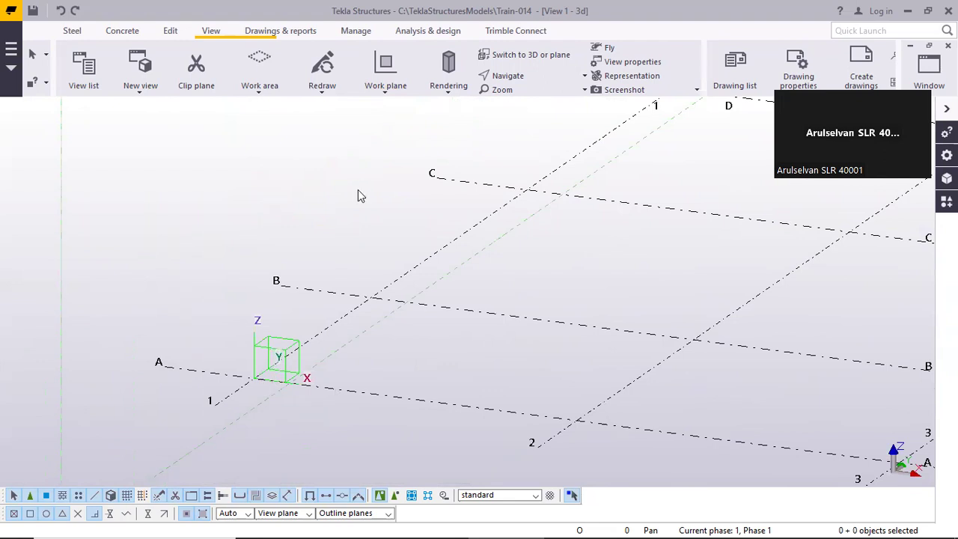
# Set the work plane parallel to the XY plane at depth coordinate 0.00
pyautogui.click(394, 96)
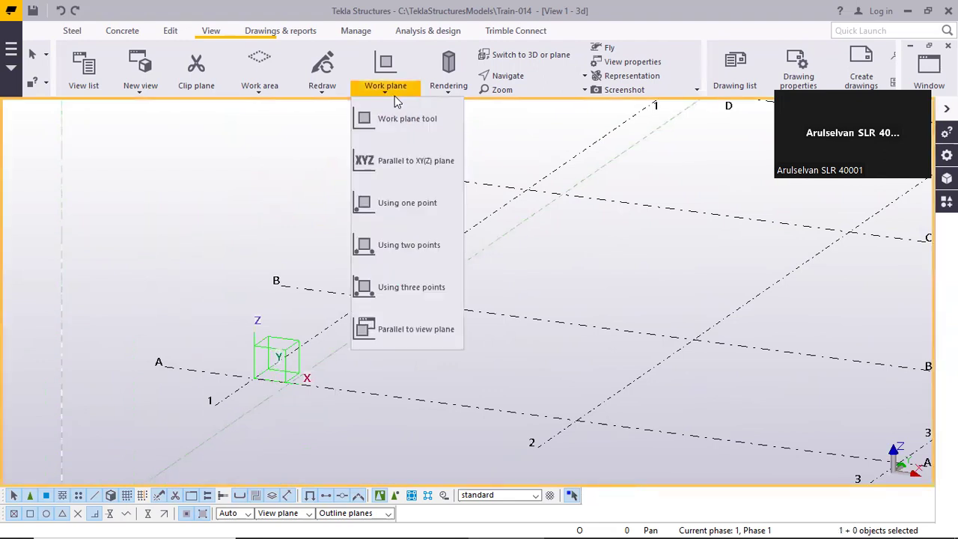
pyautogui.click(414, 161)
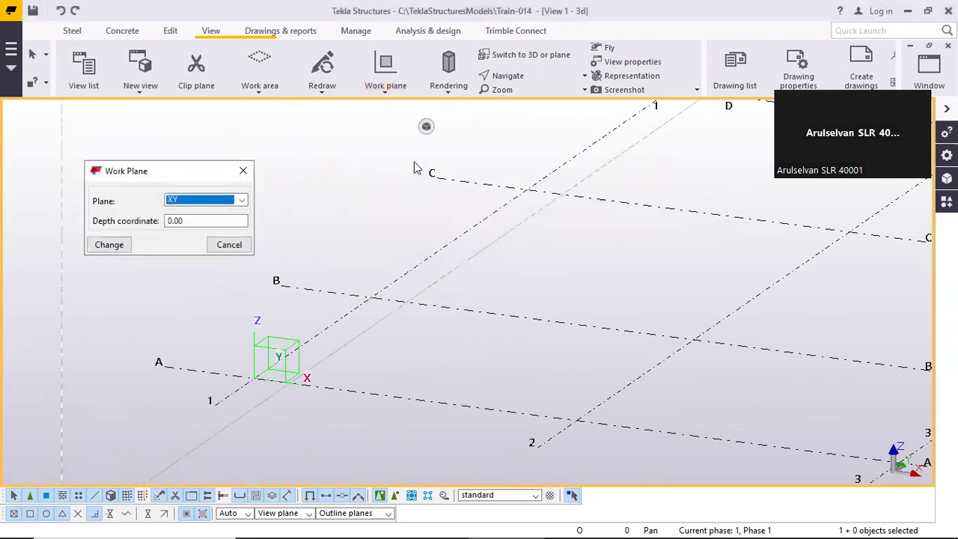
pyautogui.click(109, 245)
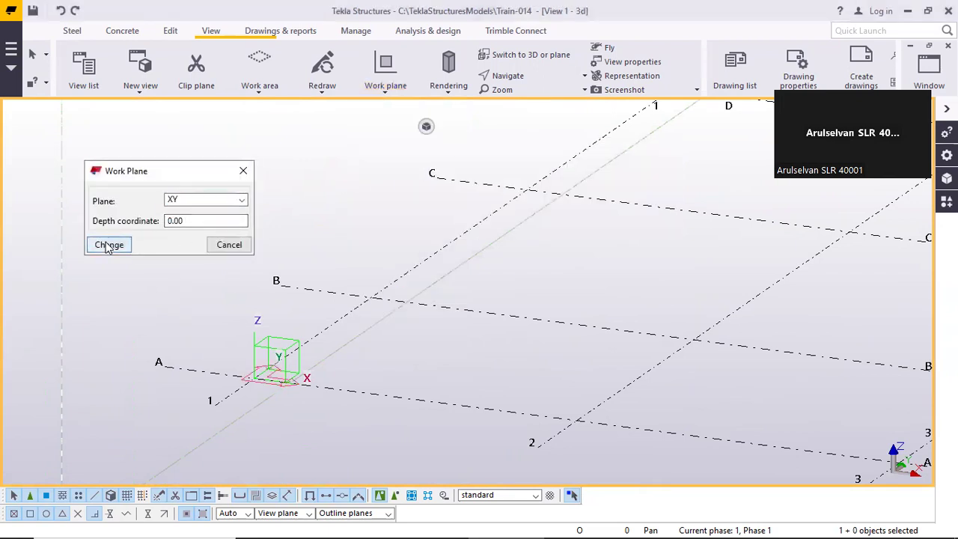
pyautogui.click(229, 245)
pyautogui.scroll(5, 270, 359)
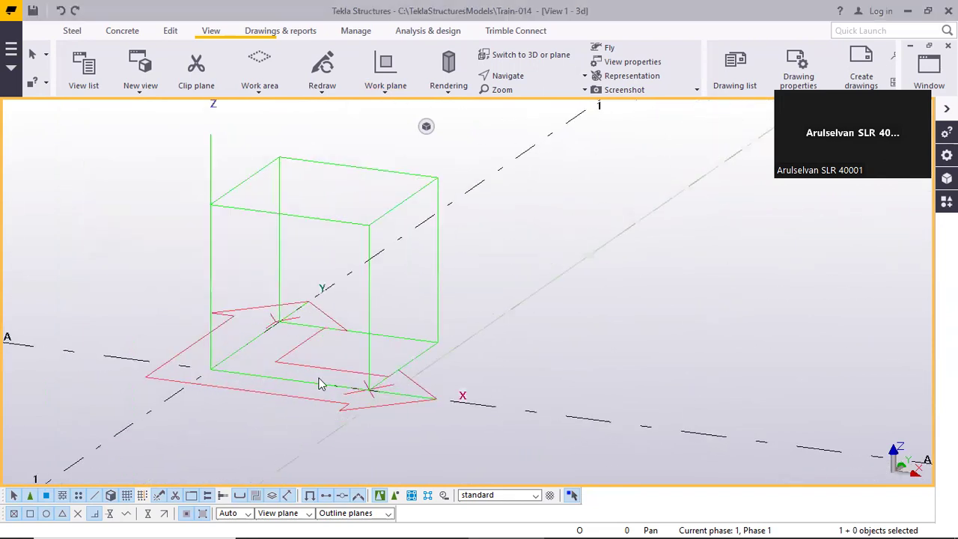
pyautogui.scroll(-5, 251, 371)
pyautogui.scroll(-3, 251, 378)
pyautogui.scroll(5, 255, 262)
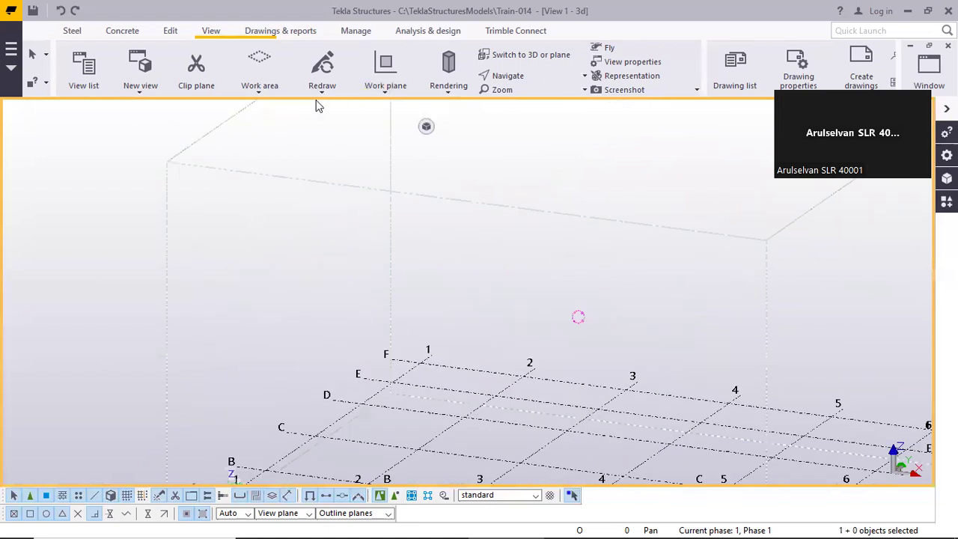
pyautogui.click(386, 85)
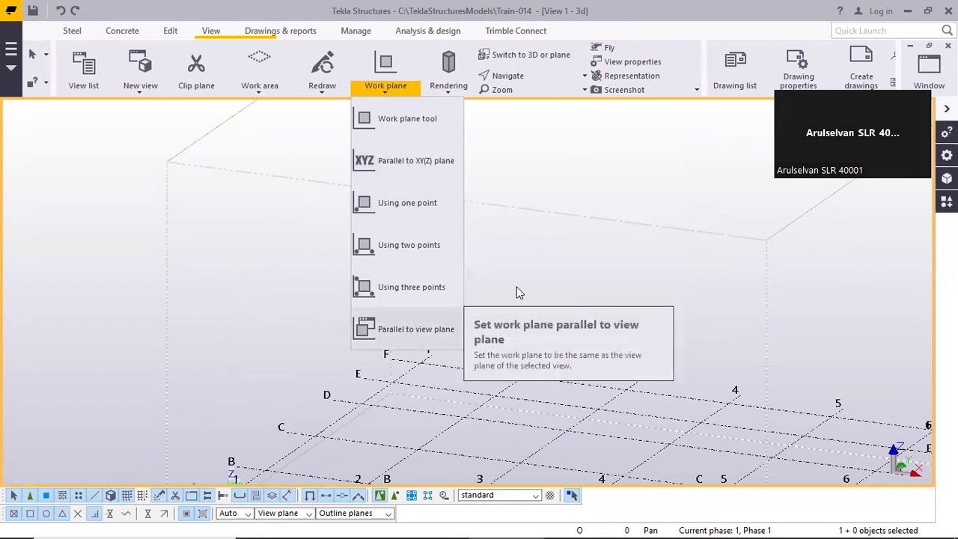
pyautogui.click(521, 217)
pyautogui.scroll(-3, 491, 187)
pyautogui.scroll(5, 391, 332)
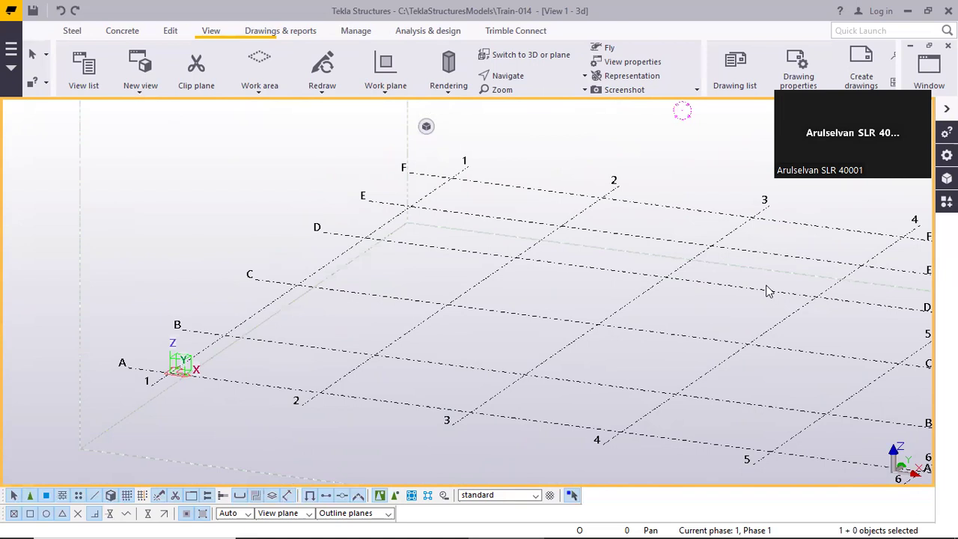
pyautogui.scroll(-8, 416, 222)
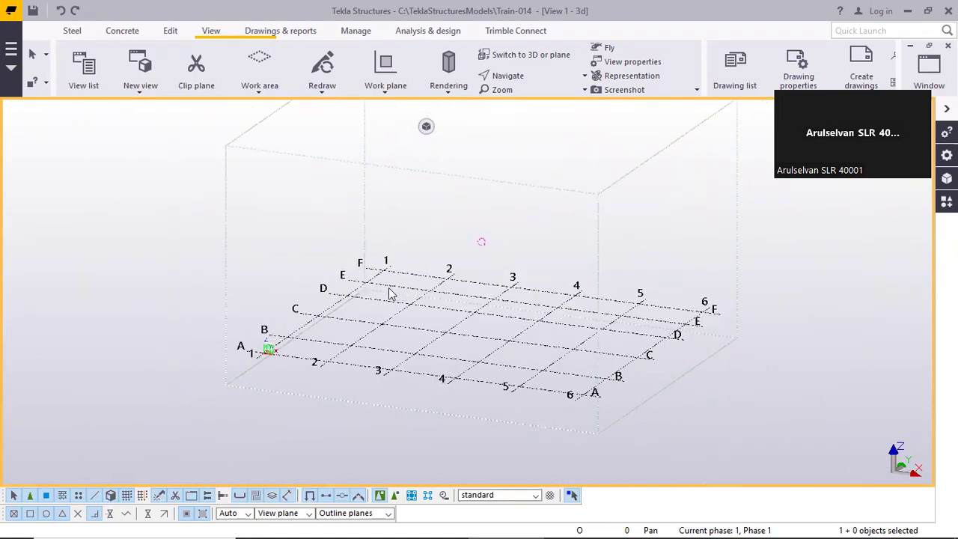
pyautogui.moveTo(456, 209); pyautogui.dragTo(463, 245, button='middle')
pyautogui.moveTo(424, 207); pyautogui.dragTo(429, 226, button='middle')
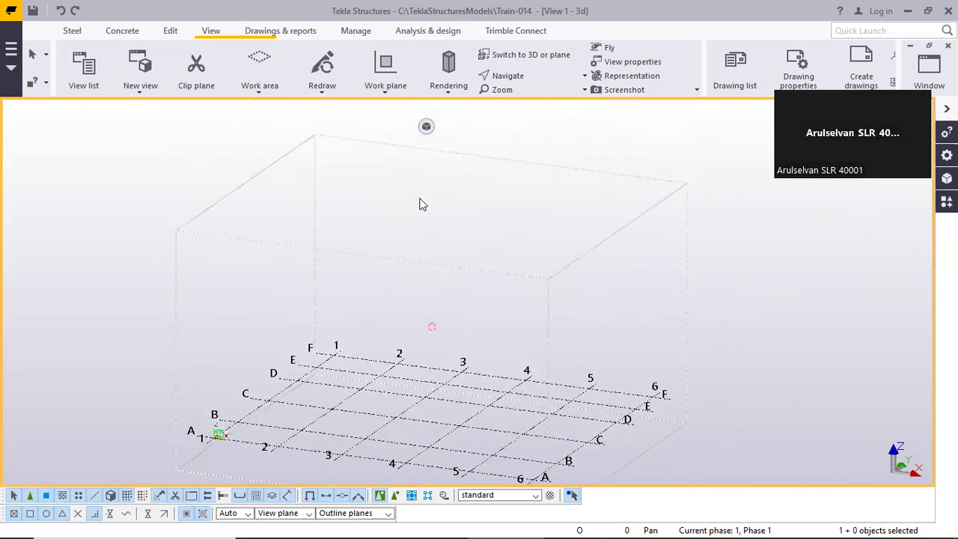
# Examine the work plane marker at the model origin near grid intersection A-1 in relation to the grid and work area in View 1
pyautogui.scroll(-3, 423, 205)
pyautogui.scroll(1, 494, 312)
pyautogui.moveTo(473, 266); pyautogui.dragTo(458, 254, button='middle')
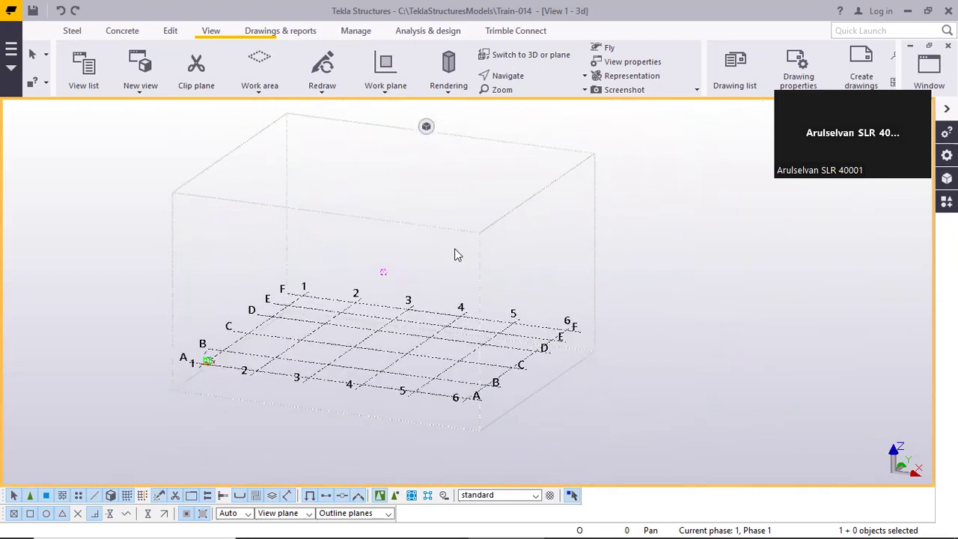
pyautogui.scroll(3, 289, 319)
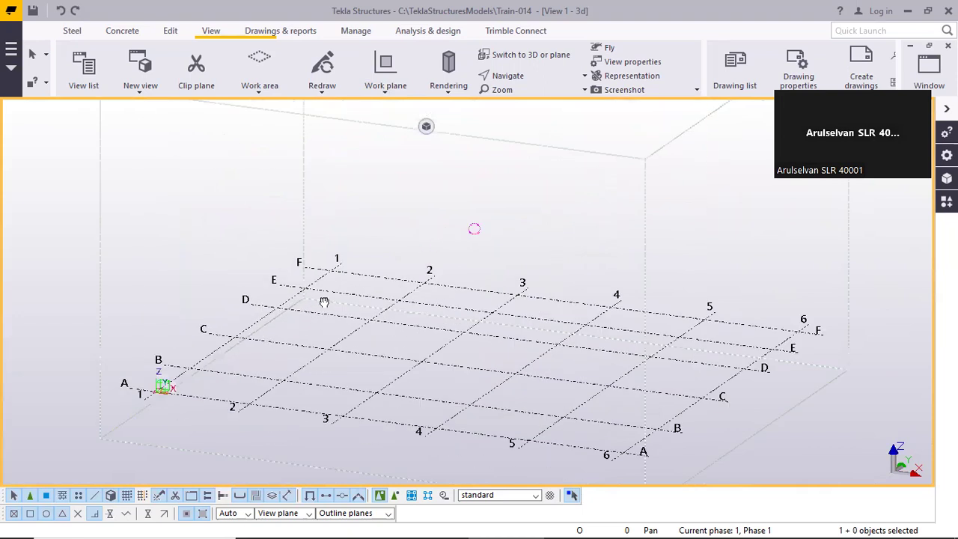
pyautogui.scroll(2, 324, 302)
pyautogui.moveTo(302, 315); pyautogui.dragTo(280, 345)
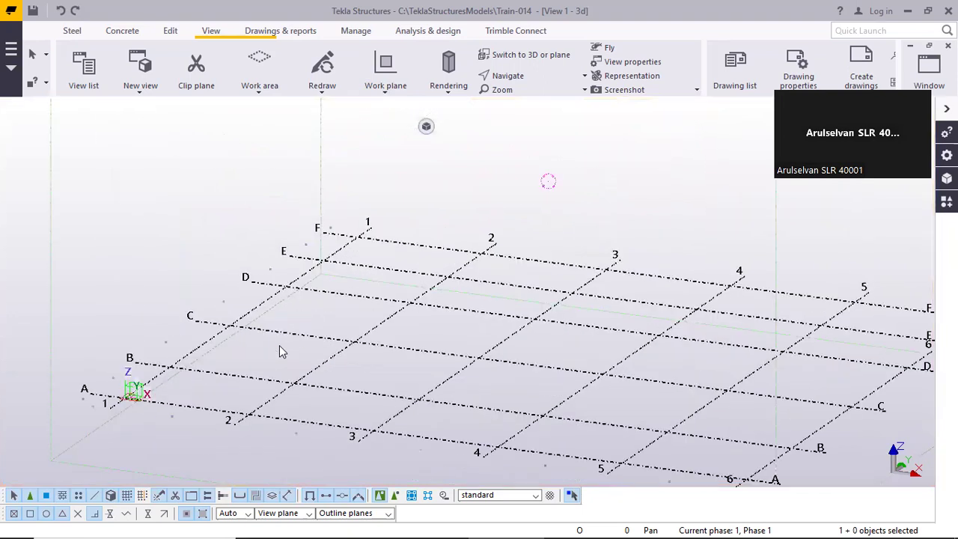
pyautogui.scroll(-1, 257, 256)
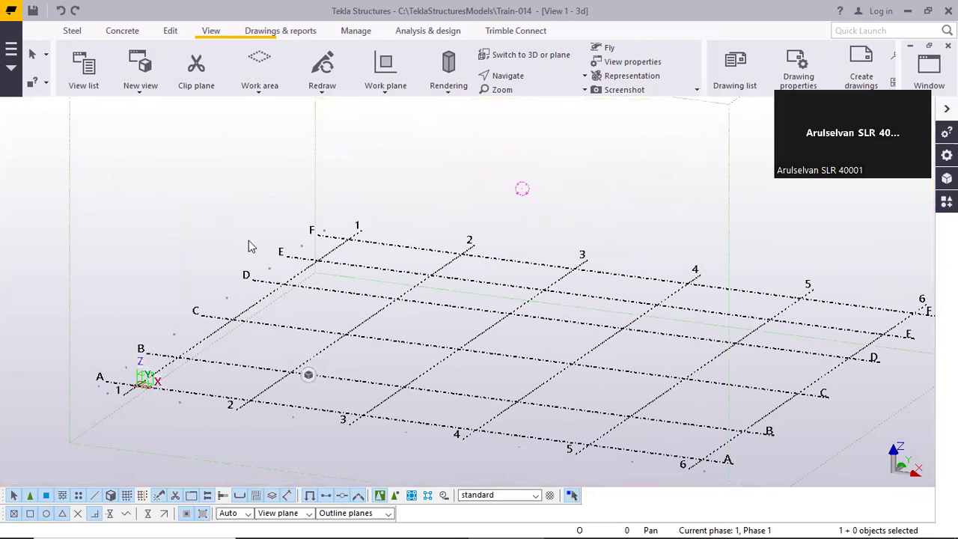
pyautogui.click(434, 222)
pyautogui.moveTo(432, 214); pyautogui.dragTo(390, 258)
pyautogui.scroll(-2, 390, 209)
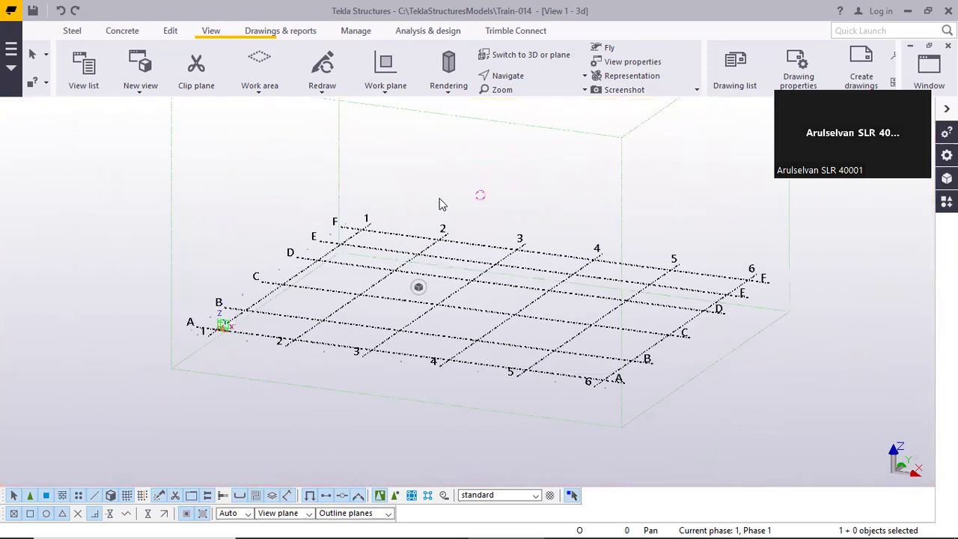
pyautogui.moveTo(450, 195); pyautogui.dragTo(502, 214, button='middle')
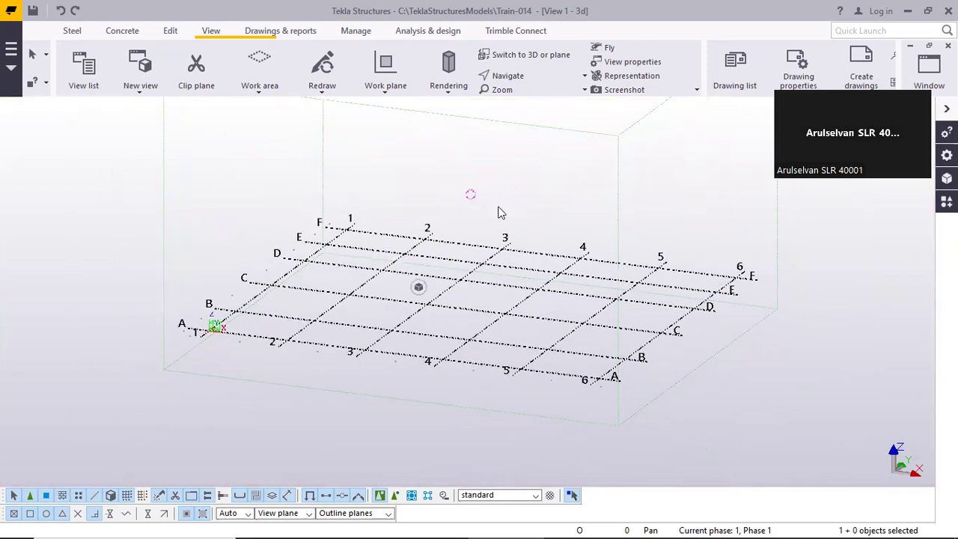
pyautogui.scroll(5, 269, 321)
pyautogui.click(233, 352)
pyautogui.moveTo(267, 332); pyautogui.dragTo(244, 361)
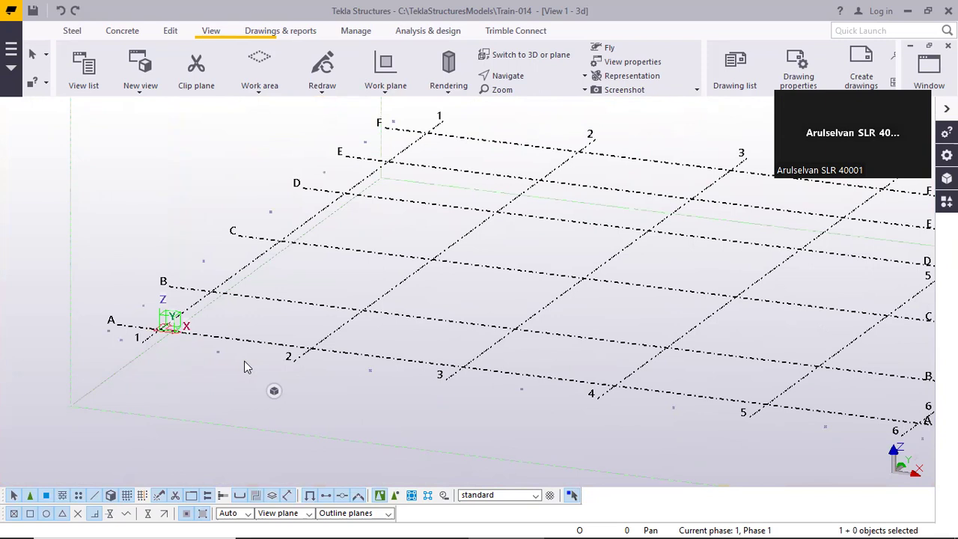
pyautogui.moveTo(281, 394)
pyautogui.scroll(-3, 329, 285)
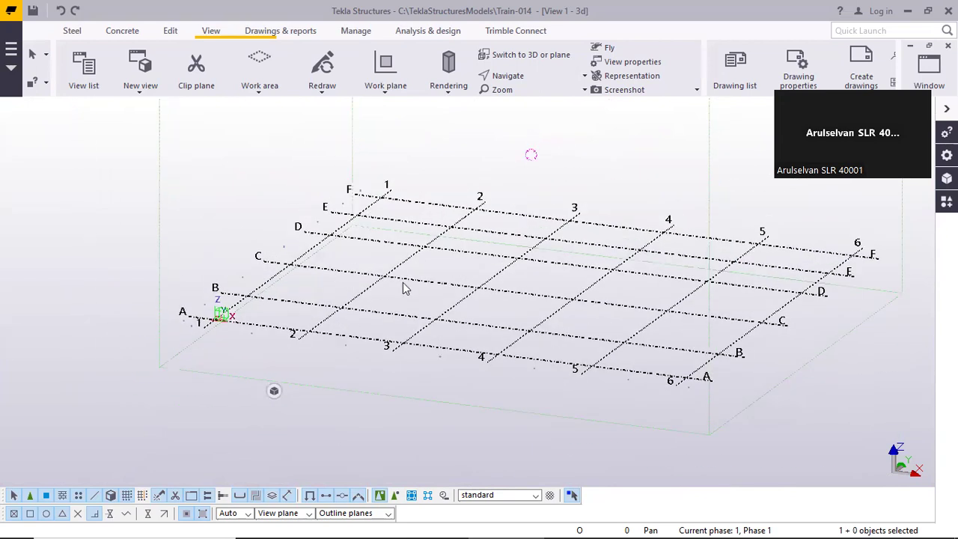
pyautogui.scroll(-4, 400, 270)
pyautogui.moveTo(390, 268); pyautogui.dragTo(374, 287, button='middle')
pyautogui.scroll(3, 365, 280)
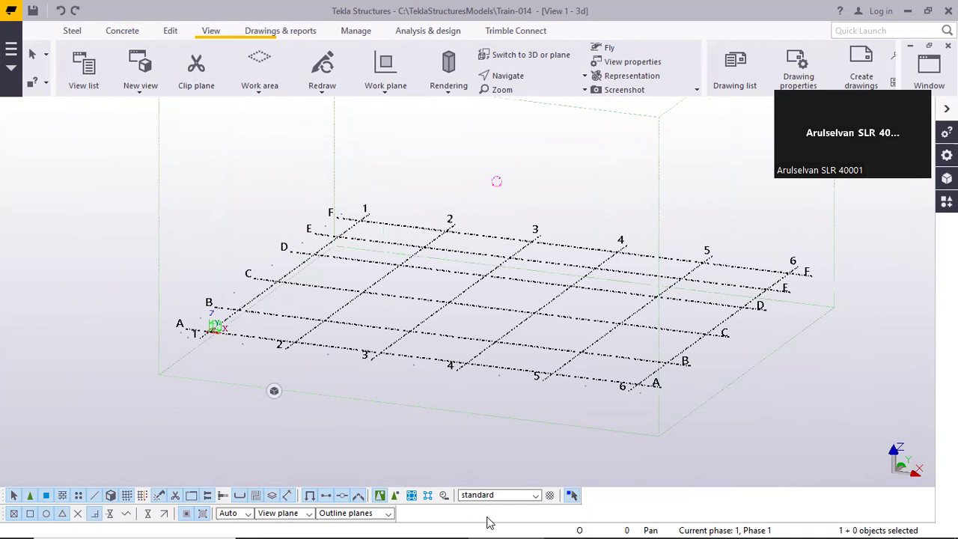
# Switch to File Explorer, open TSM-ALL from the TEKLA-BASIC folder in Adobe Reader 9.0, and minimize the folder window
pyautogui.click(343, 524)
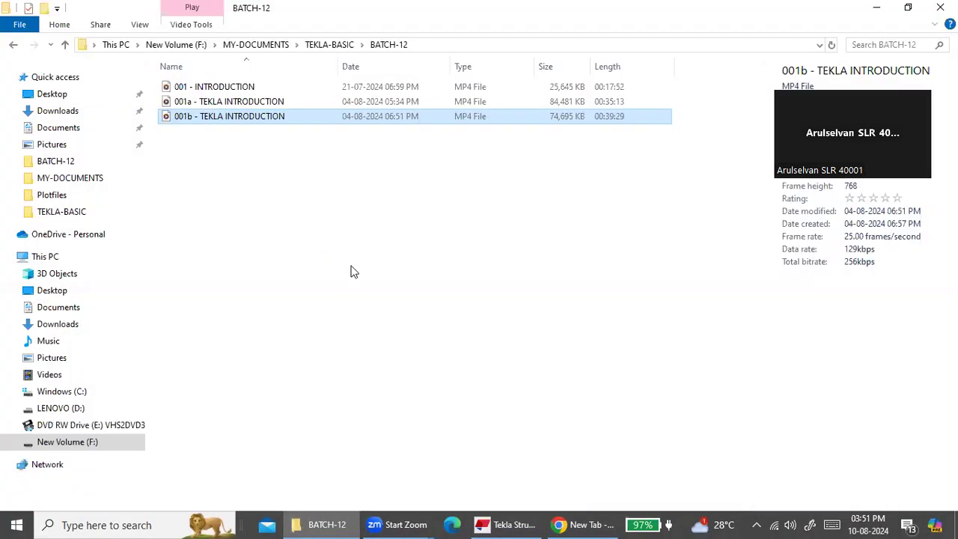
pyautogui.click(323, 46)
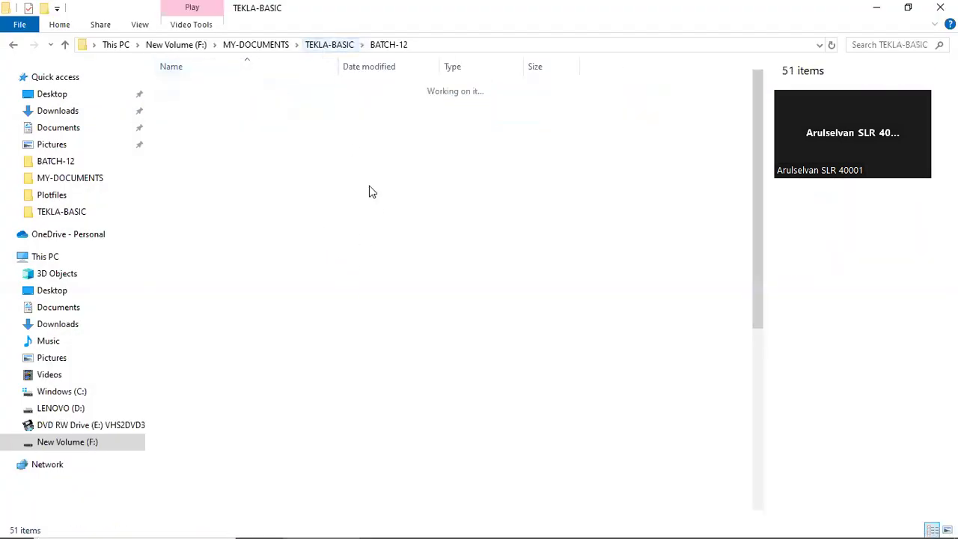
pyautogui.scroll(-7, 461, 305)
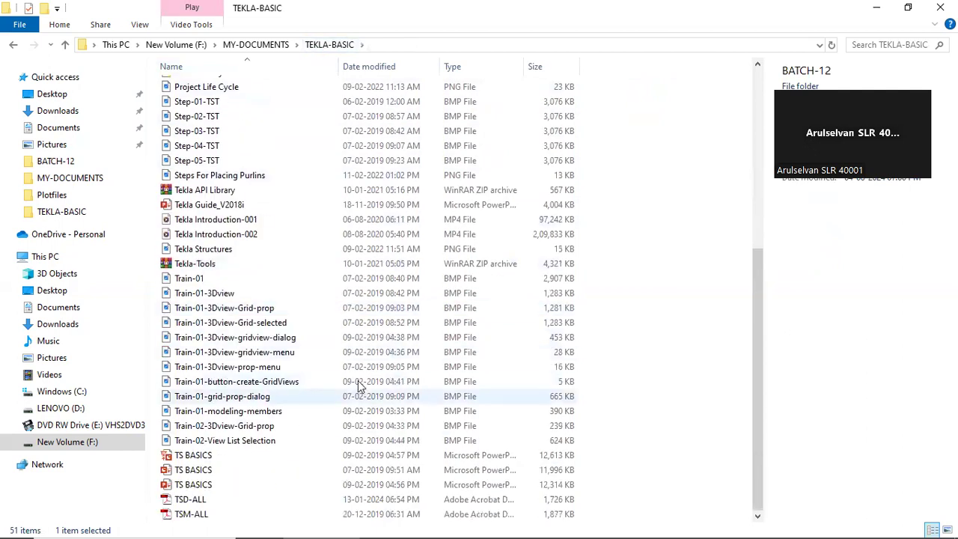
pyautogui.click(188, 517)
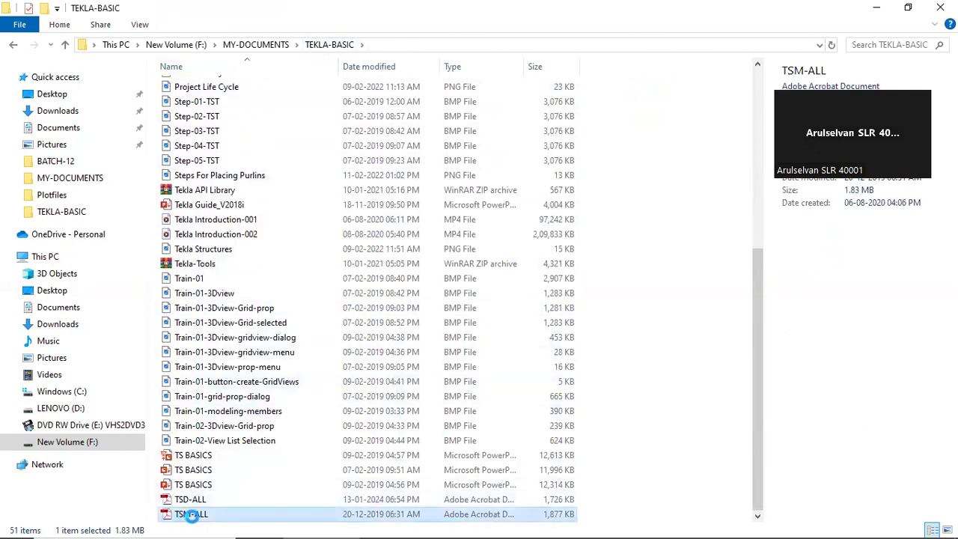
pyautogui.rightClick(192, 520)
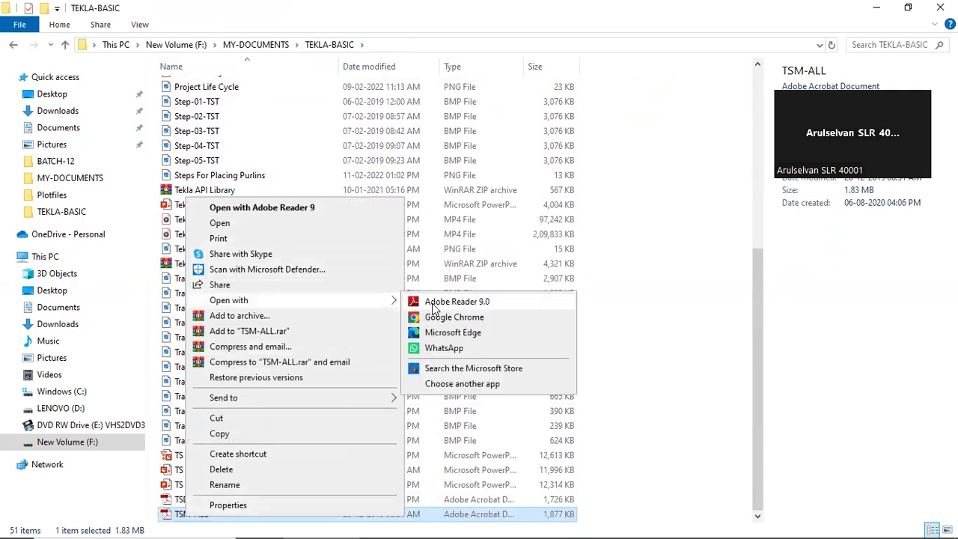
pyautogui.click(446, 302)
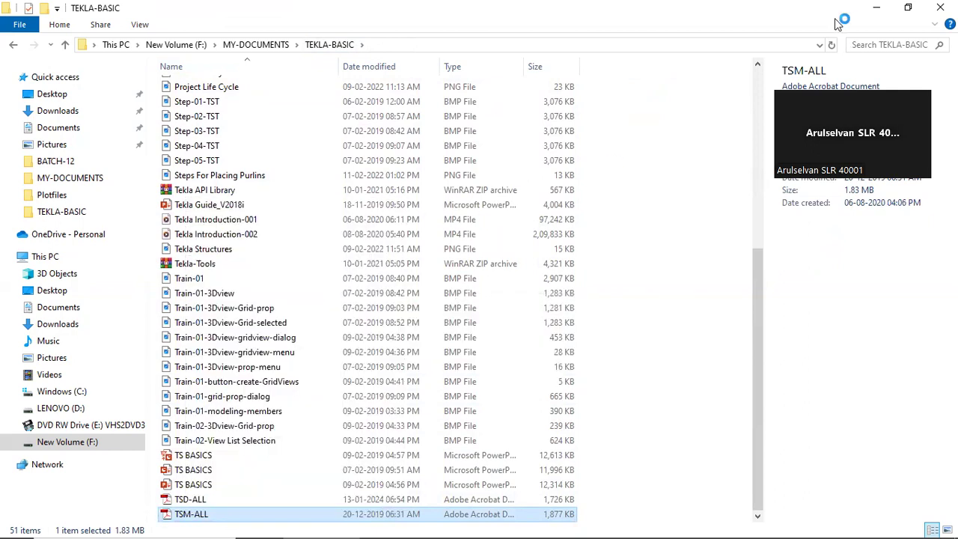
pyautogui.click(876, 11)
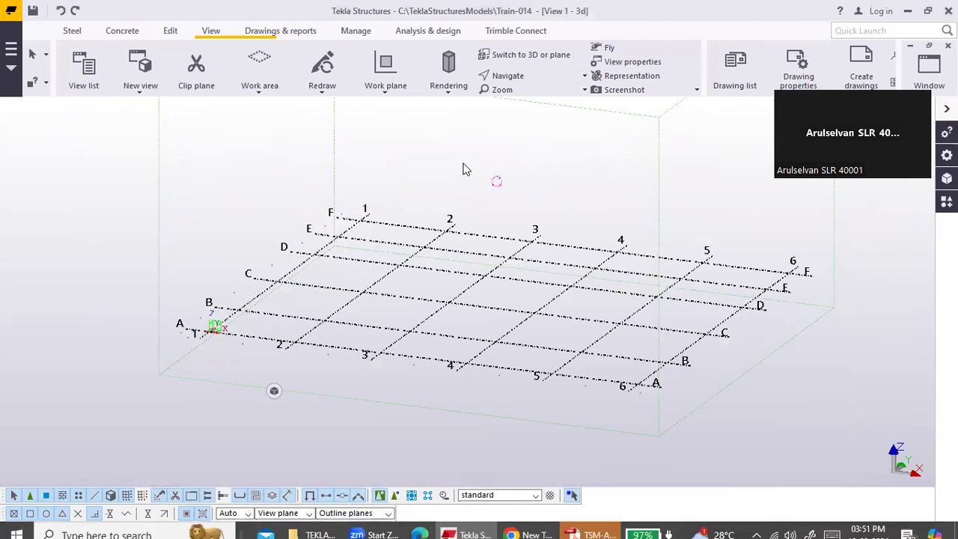
# Switch to TSM-ALL.pdf in Adobe Reader and browse from the training topics page to the STS-001 base plate arrangement drawing on page 3
pyautogui.click(592, 525)
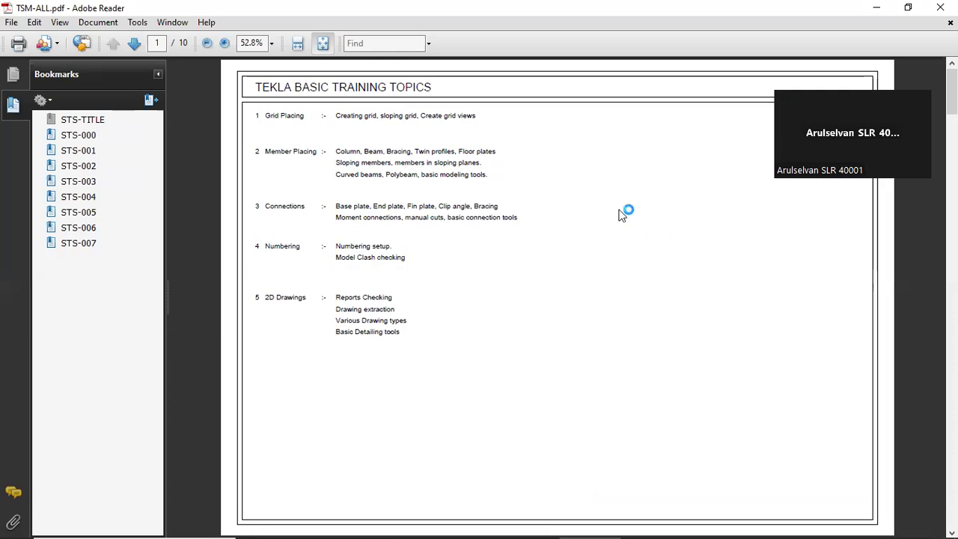
pyautogui.scroll(-2, 619, 211)
pyautogui.scroll(2, 619, 210)
pyautogui.scroll(-1, 619, 211)
pyautogui.scroll(-2, 619, 211)
pyautogui.scroll(1, 619, 210)
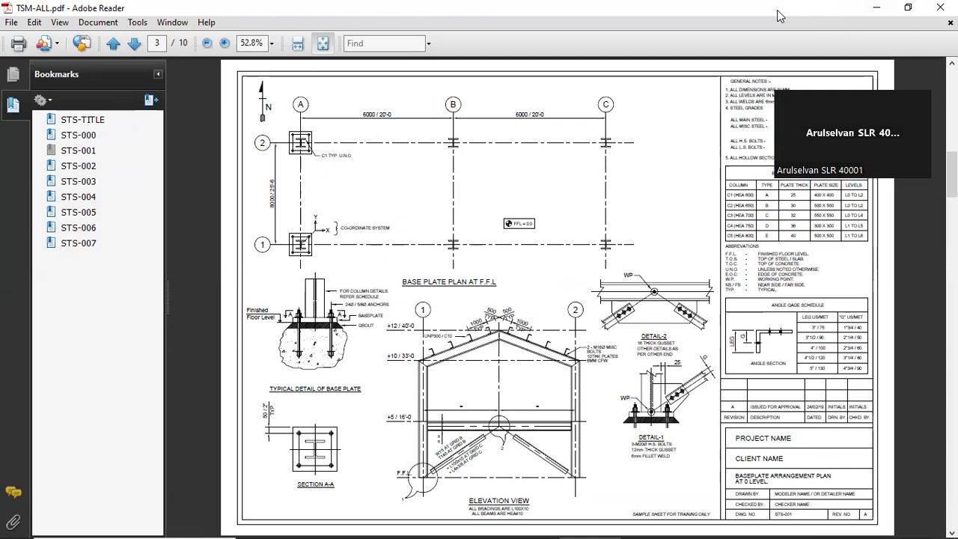
# Restore the Adobe Reader and Tekla Structures windows down from full screen and minimize the browser window behind them
pyautogui.click(907, 7)
pyautogui.click(929, 12)
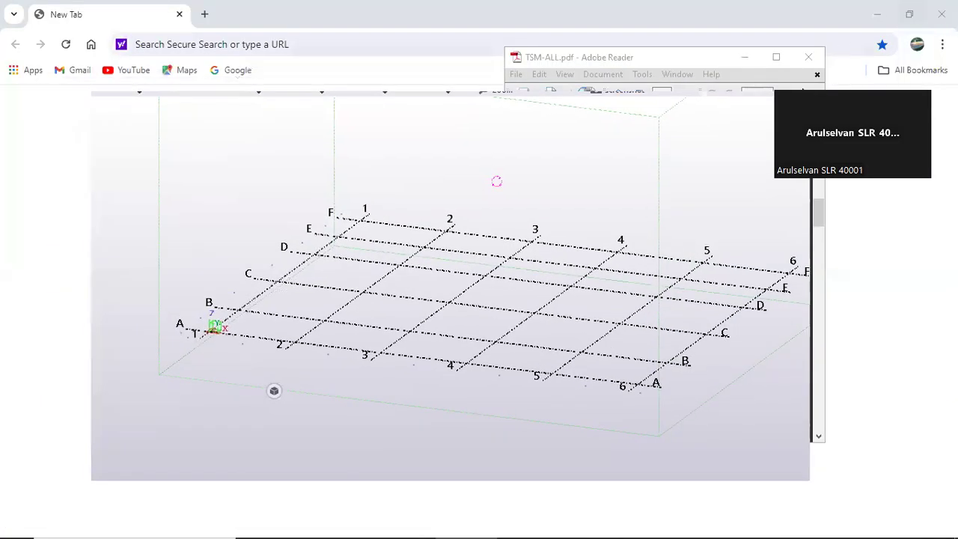
pyautogui.click(880, 15)
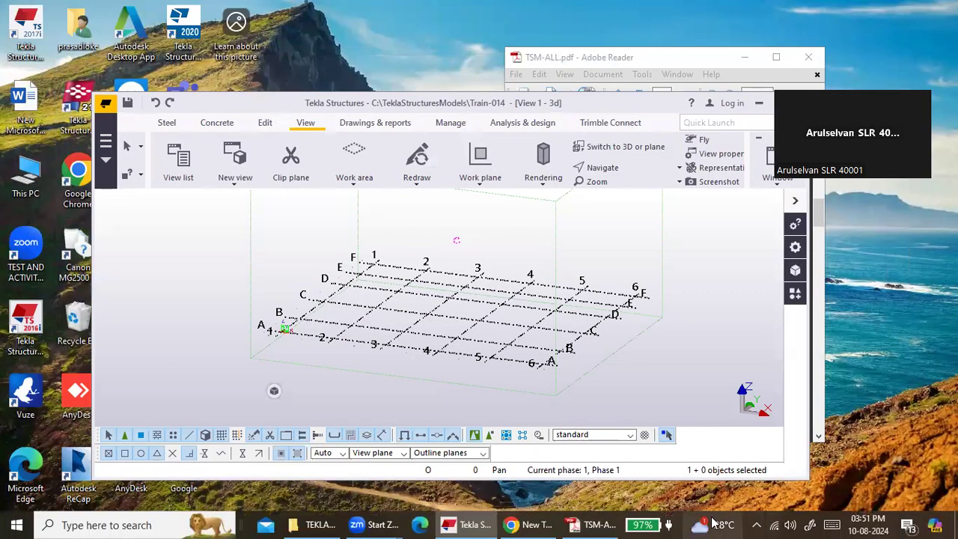
pyautogui.click(585, 523)
pyautogui.rightClick(585, 523)
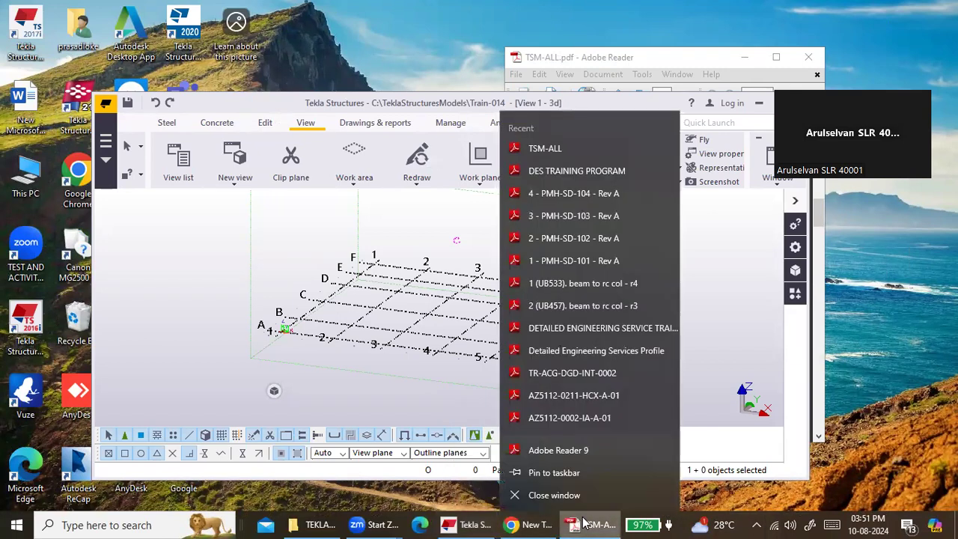
pyautogui.click(892, 226)
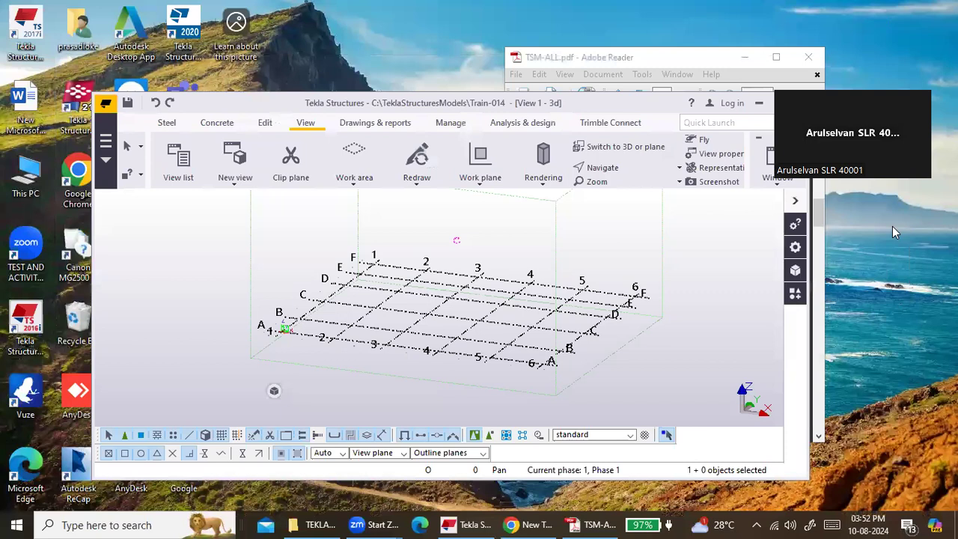
pyautogui.rightClick(956, 525)
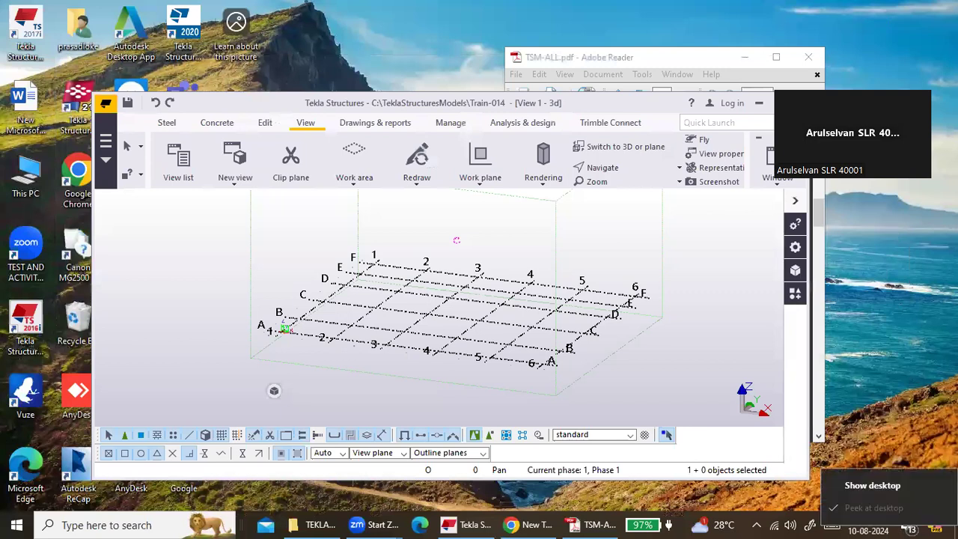
pyautogui.click(906, 374)
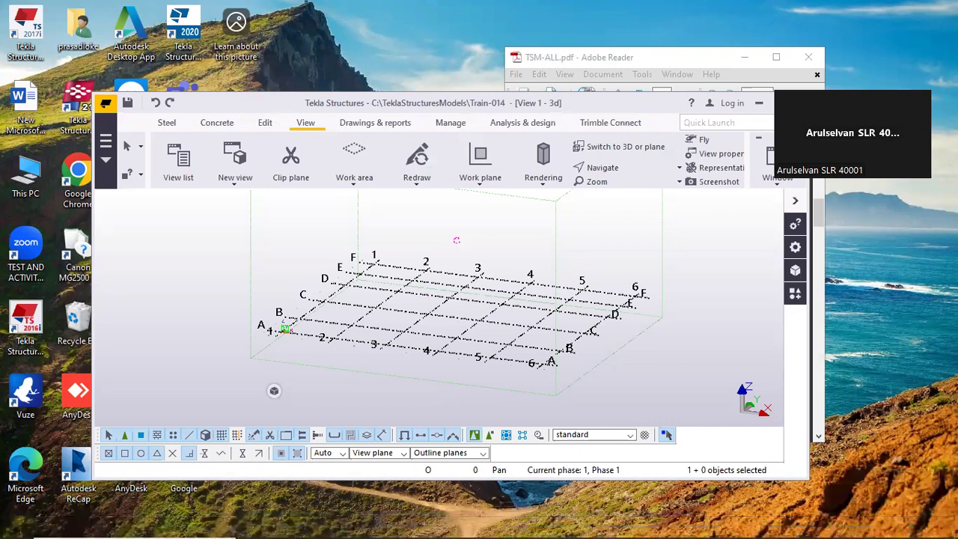
pyautogui.click(791, 247)
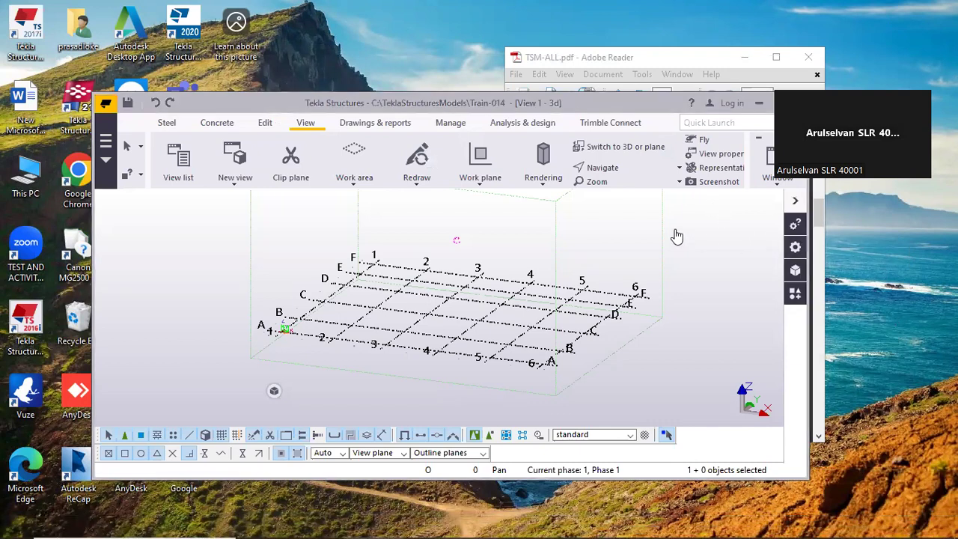
# Resize the Tekla Structures window to fill the left part of the desktop at full height, clear of the Adobe Reader window
pyautogui.click(813, 253)
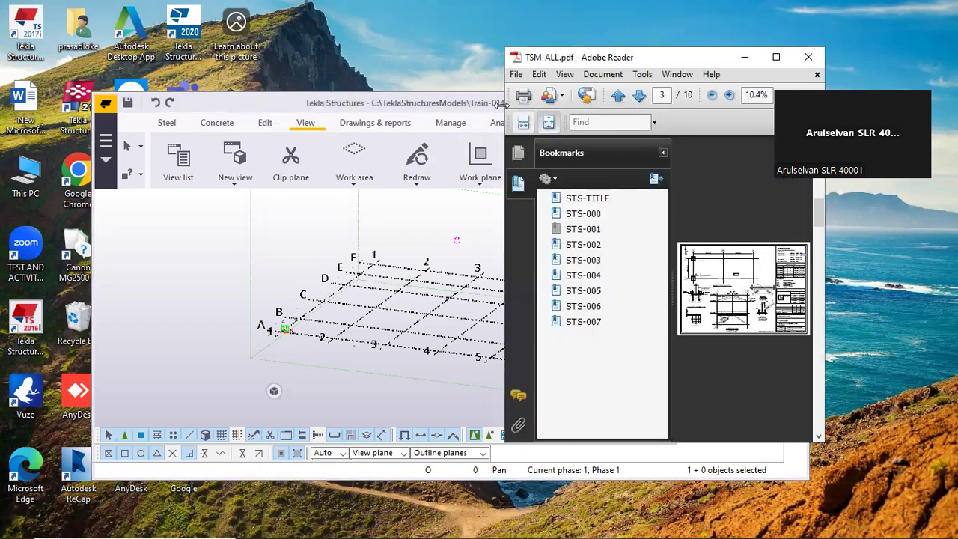
pyautogui.click(809, 473)
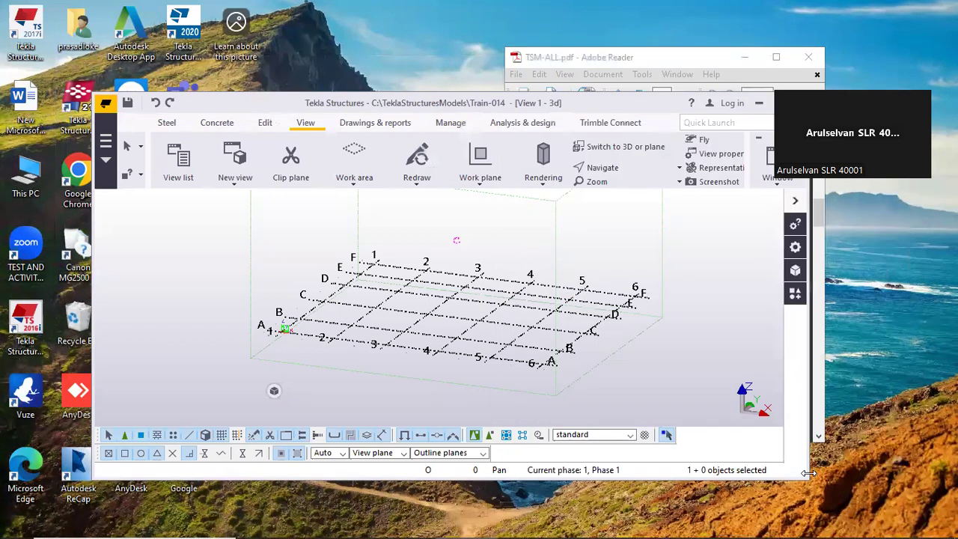
pyautogui.moveTo(809, 473); pyautogui.dragTo(444, 478)
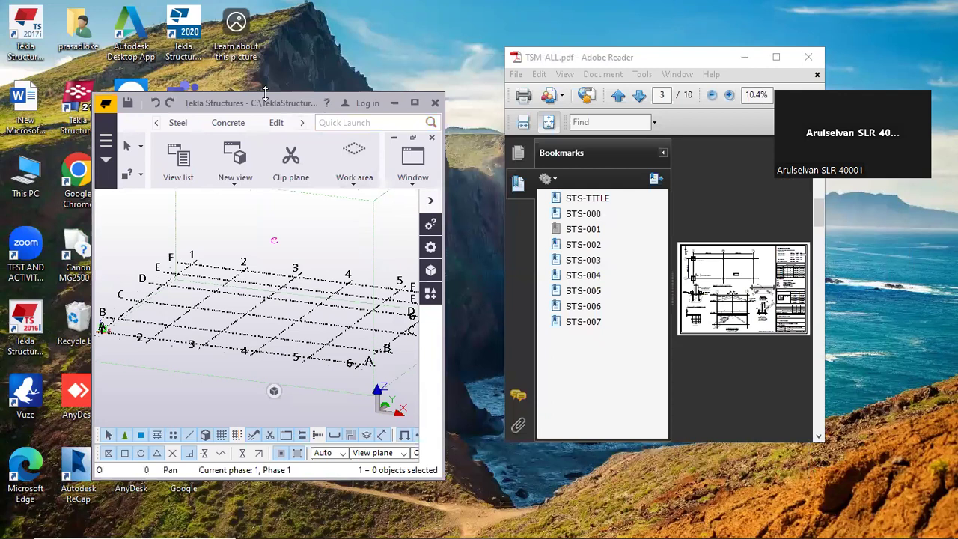
pyautogui.moveTo(265, 92); pyautogui.dragTo(265, 2)
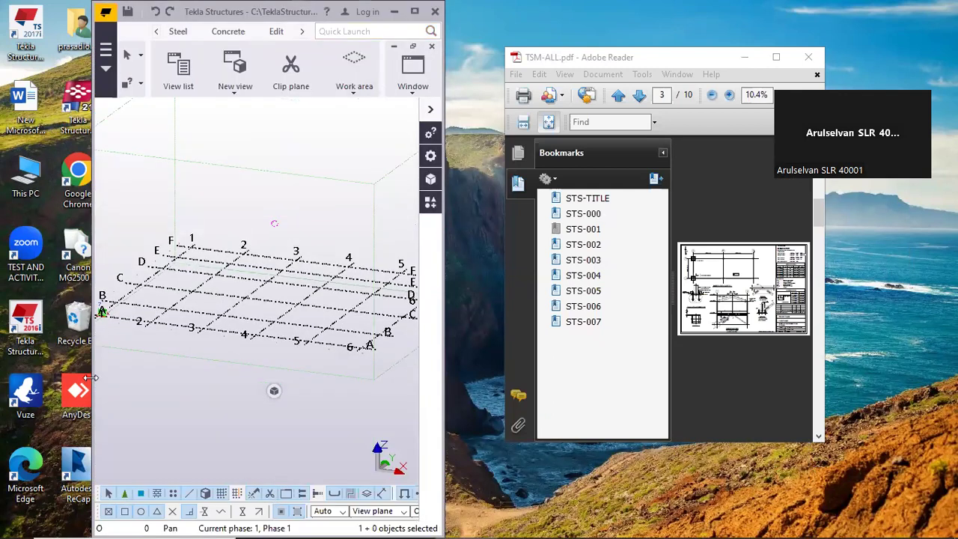
pyautogui.moveTo(90, 377); pyautogui.dragTo(1, 377)
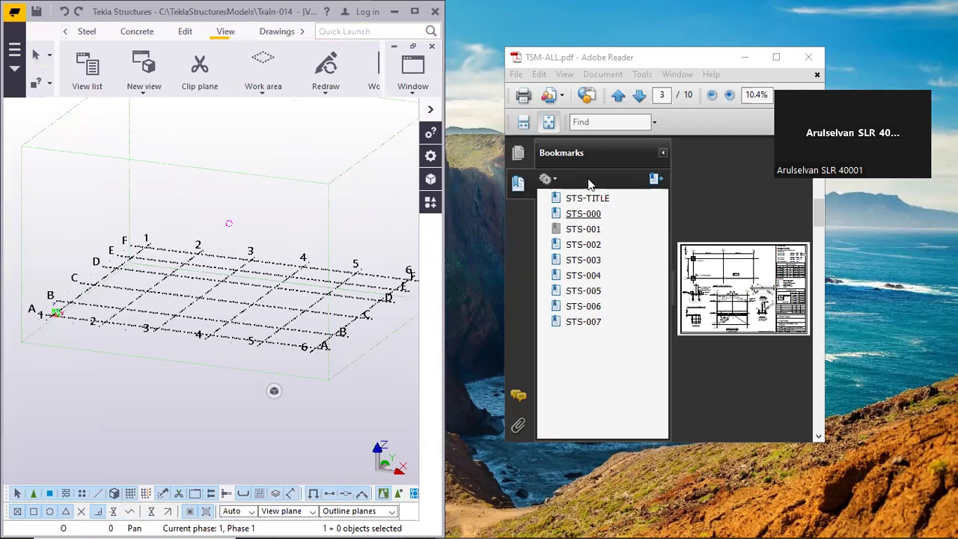
# Resize the Adobe Reader window to fill the right part of the desktop at full height, and widen the Tekla Structures window to meet it
pyautogui.click(506, 64)
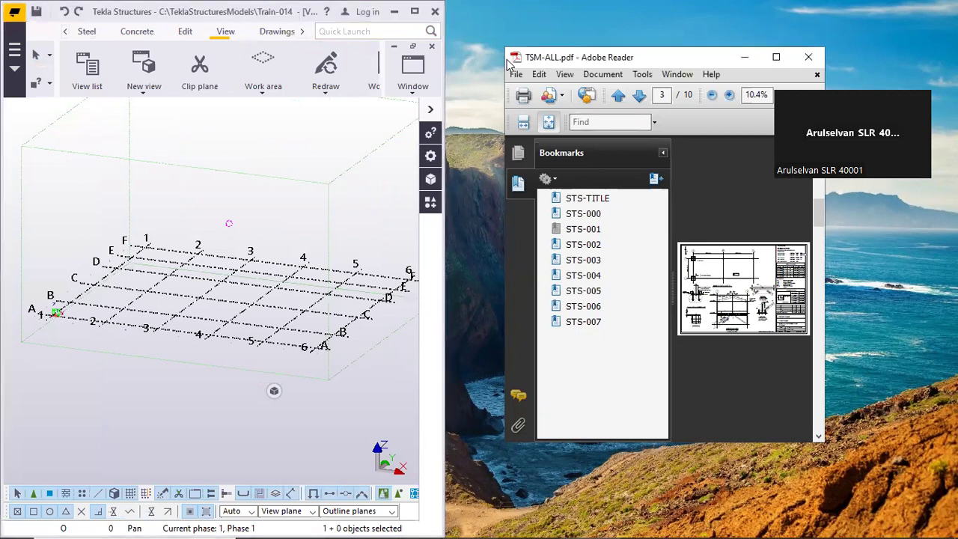
pyautogui.moveTo(505, 59); pyautogui.dragTo(504, 59)
pyautogui.click(448, 58)
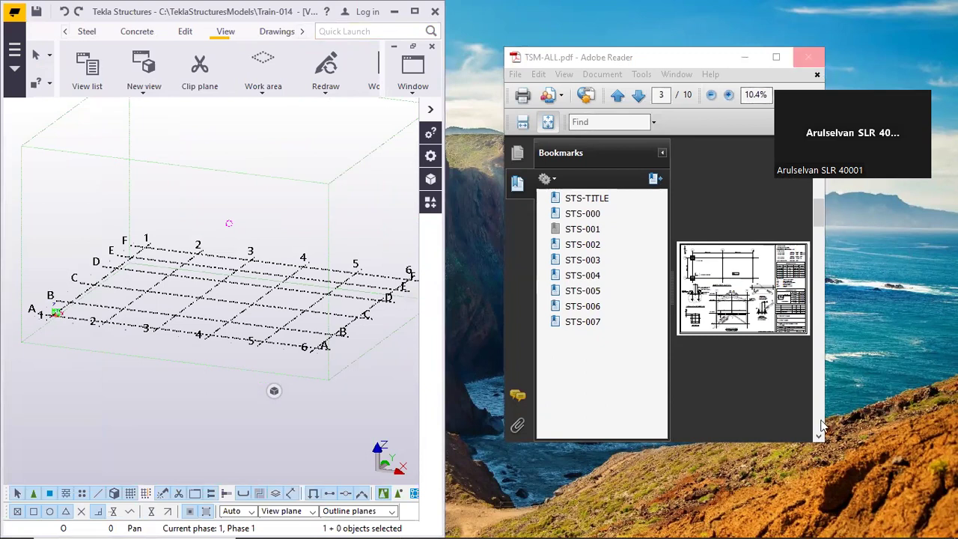
pyautogui.moveTo(826, 423); pyautogui.dragTo(957, 423)
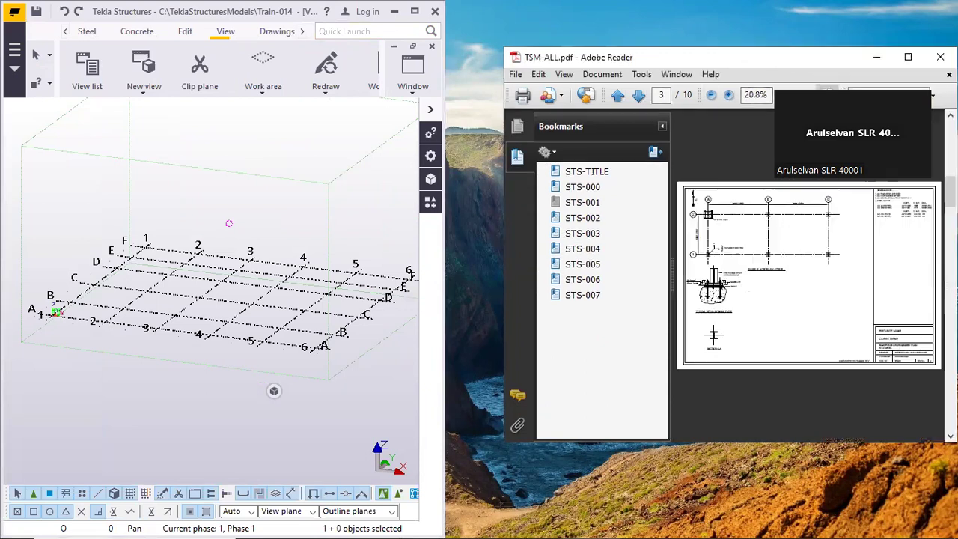
pyautogui.doubleClick(825, 441)
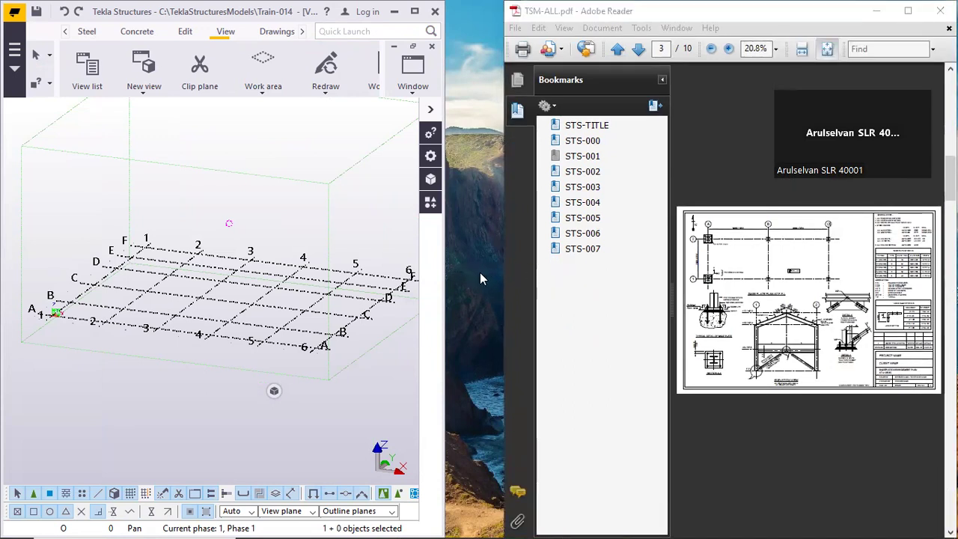
pyautogui.click(502, 276)
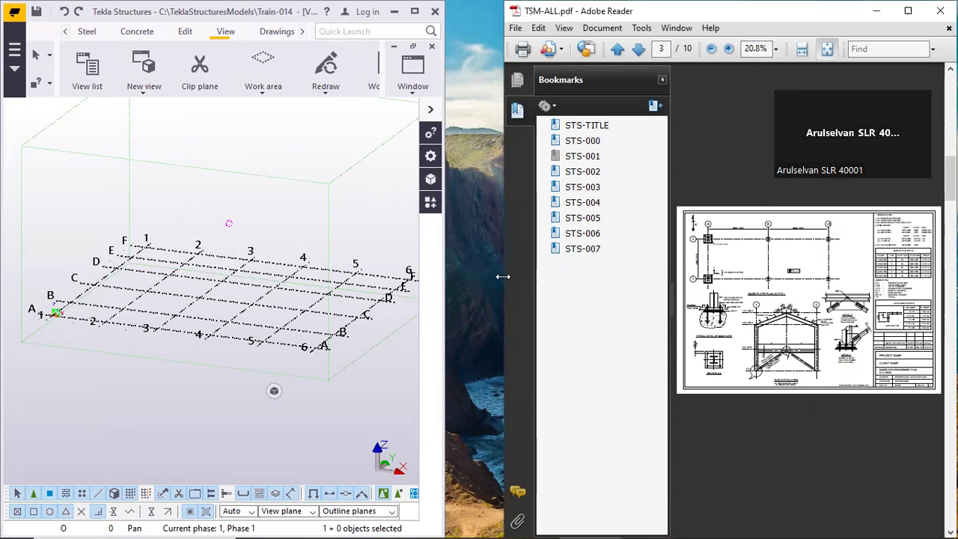
pyautogui.moveTo(502, 276); pyautogui.dragTo(465, 274)
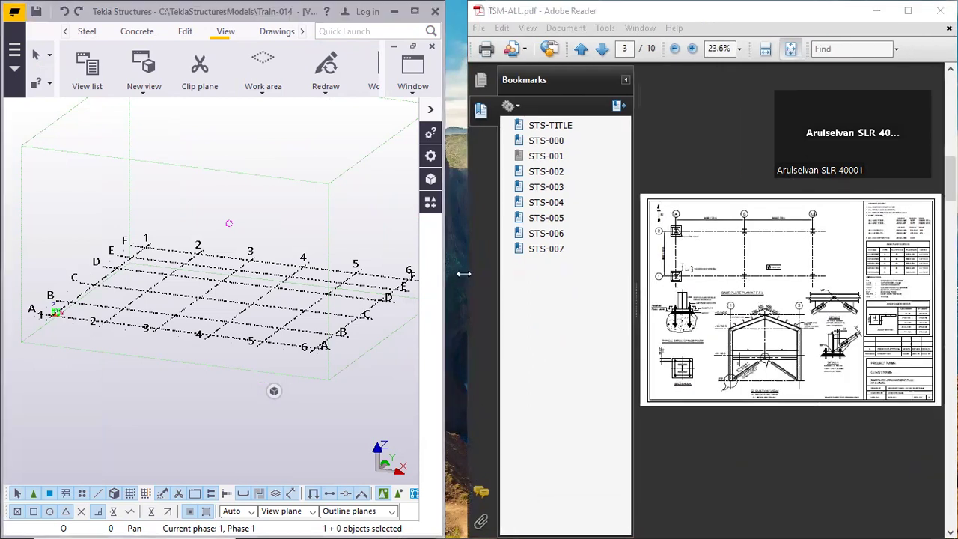
pyautogui.click(464, 274)
pyautogui.click(449, 278)
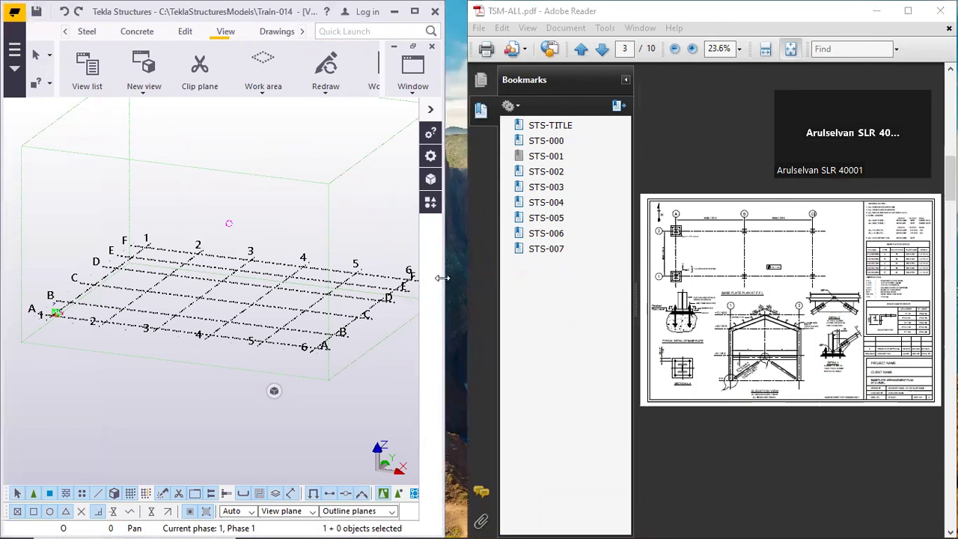
pyautogui.moveTo(443, 278); pyautogui.dragTo(464, 277)
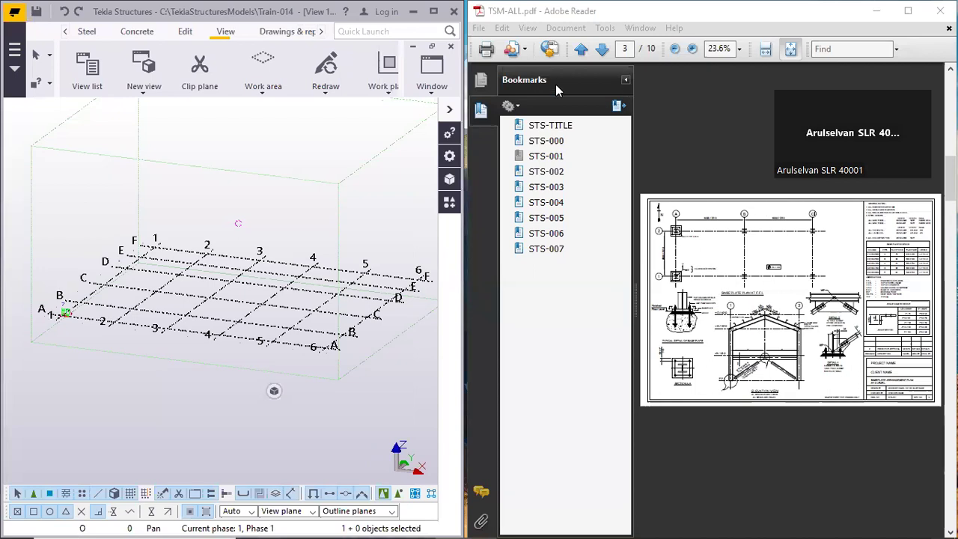
# Hide the PDF bookmarks and switch the drawing to a scrolling, fit-width page display
pyautogui.click(626, 79)
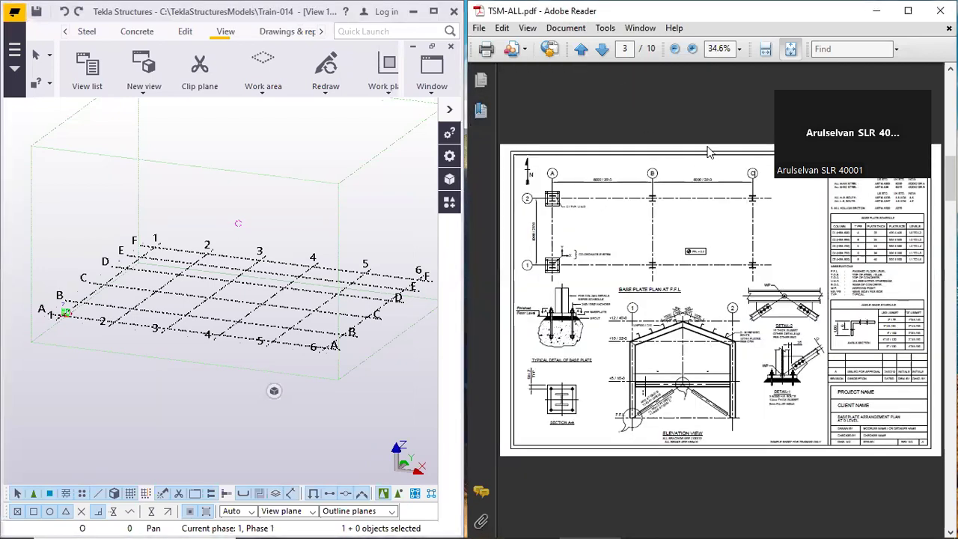
pyautogui.click(765, 48)
pyautogui.scroll(1, 685, 217)
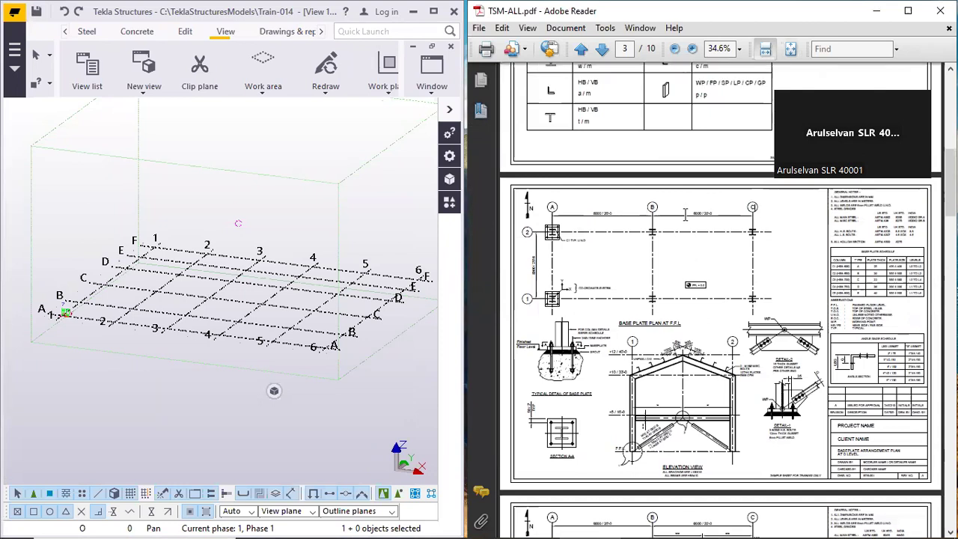
# Examine the base plate plan up close, reading the grid spacings and the co-ordinate system symbol at grid A/1
pyautogui.keyDown('ctrl'); pyautogui.scroll(4, 597, 260); pyautogui.keyUp('ctrl')
pyautogui.keyDown('ctrl'); pyautogui.scroll(-3, 649, 259); pyautogui.keyUp('ctrl')
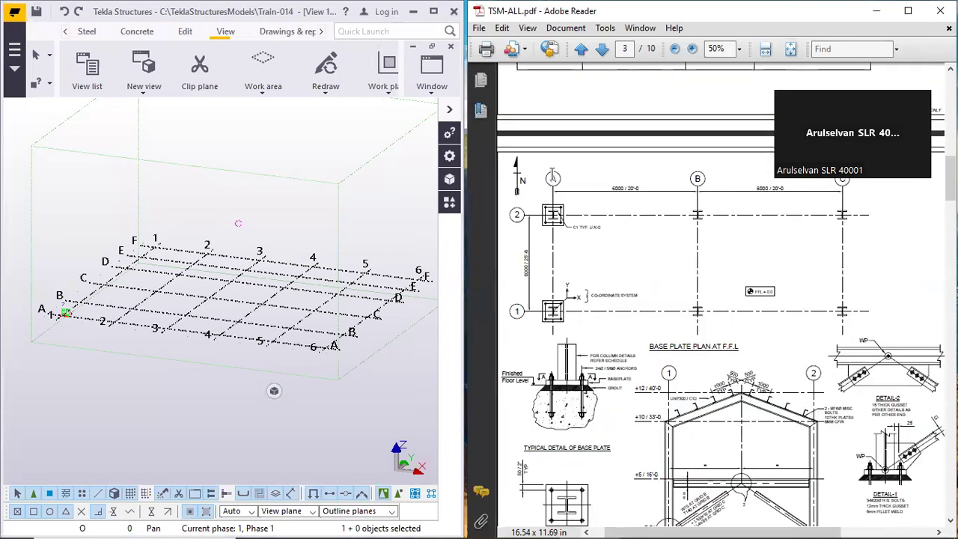
pyautogui.scroll(2, 755, 208)
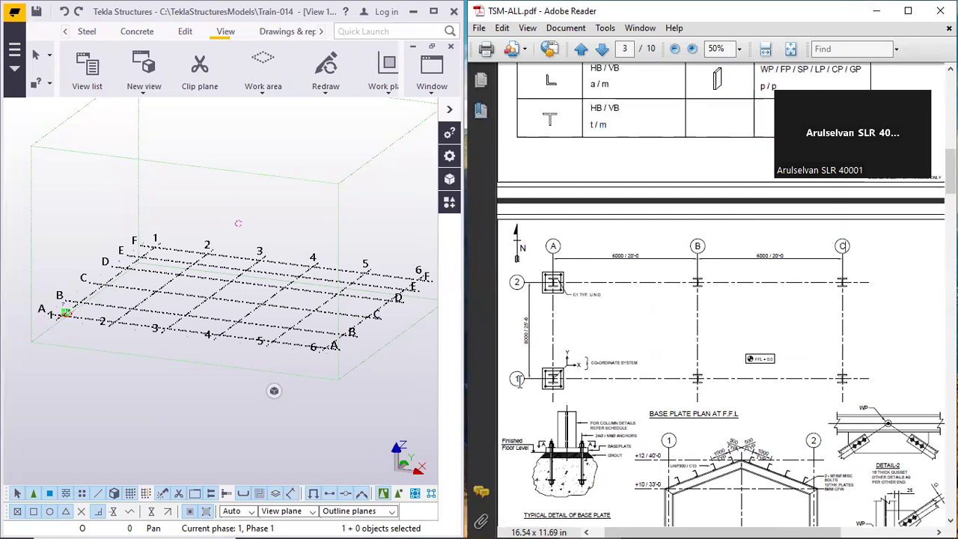
pyautogui.keyDown('ctrl'); pyautogui.scroll(2, 539, 380); pyautogui.keyUp('ctrl')
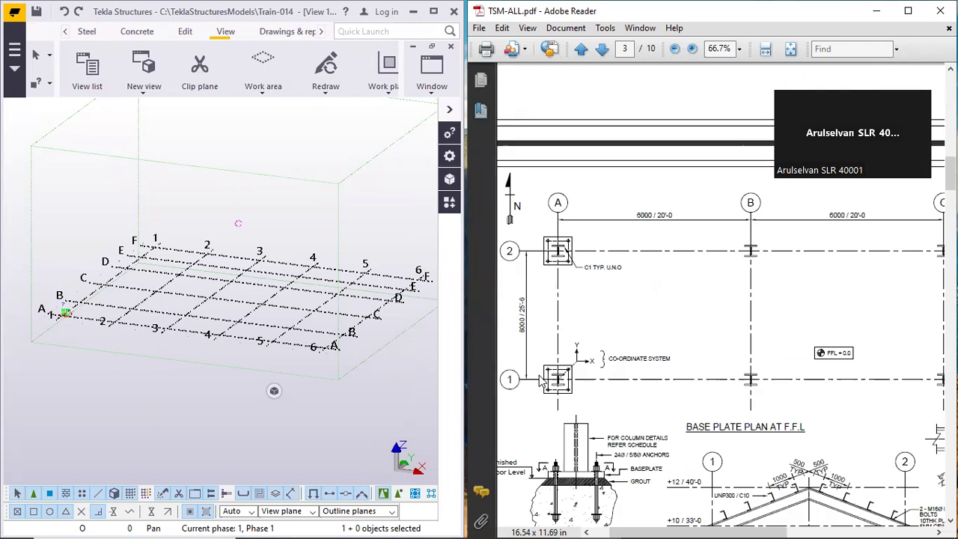
pyautogui.keyDown('ctrl'); pyautogui.scroll(2, 553, 429); pyautogui.keyUp('ctrl')
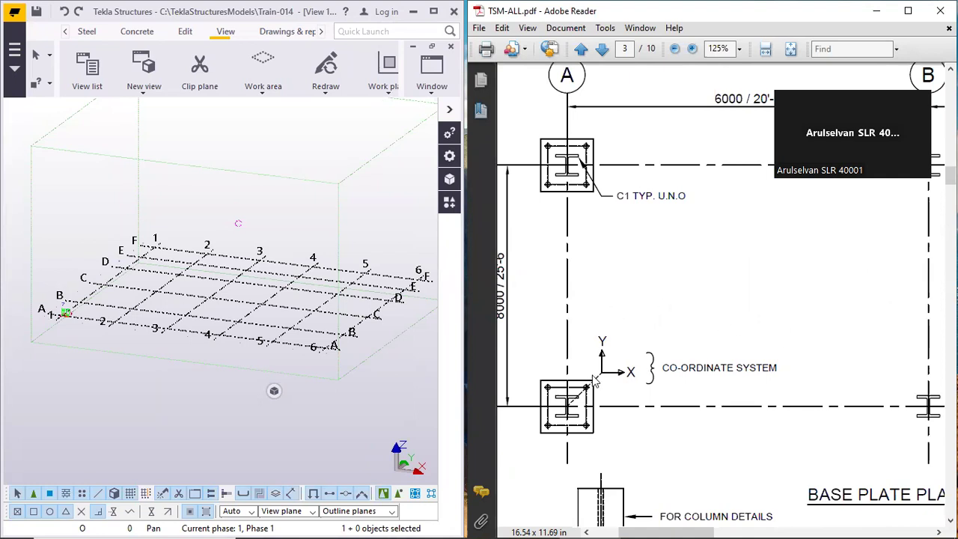
# Examine the work plane origin at the A/1 grid intersection in the Tekla Structures 3D view and compare it with the drawing
pyautogui.scroll(-1, 290, 307)
pyautogui.moveTo(289, 307); pyautogui.dragTo(287, 283, button='middle')
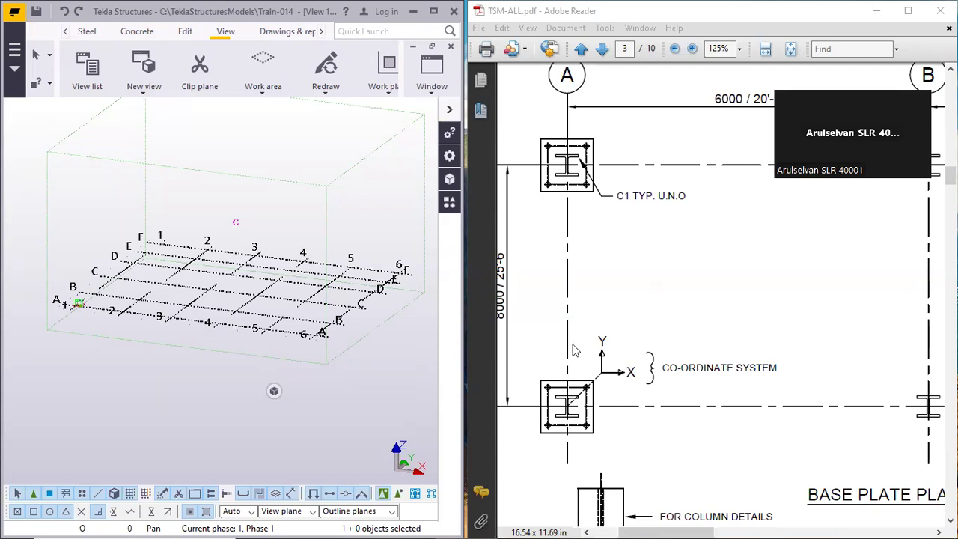
pyautogui.scroll(-2, 216, 289)
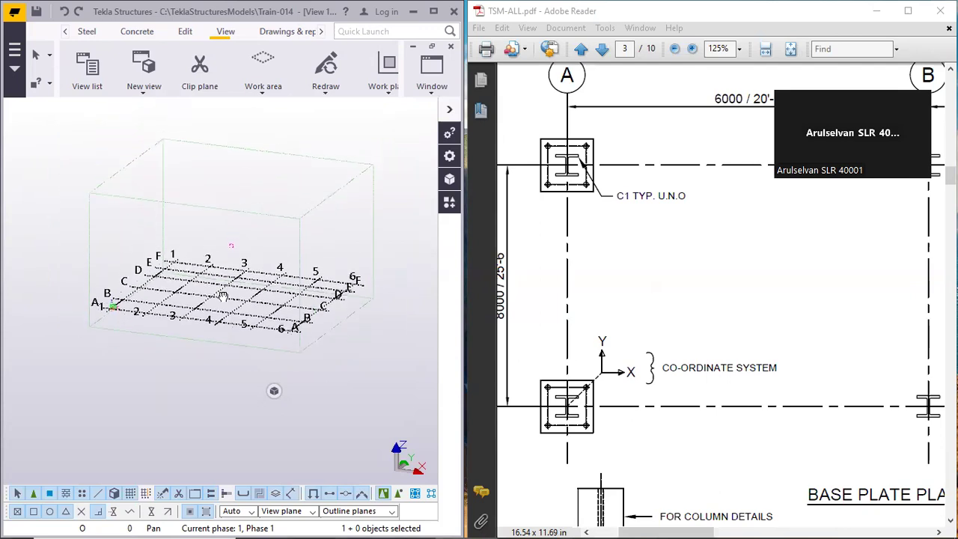
pyautogui.scroll(1, 223, 296)
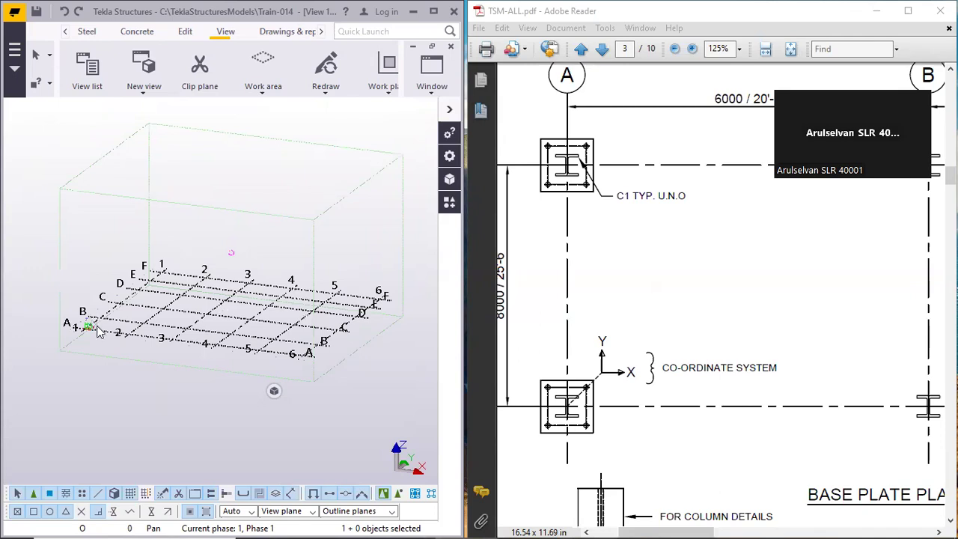
pyautogui.scroll(2, 89, 323)
pyautogui.scroll(3, 71, 333)
pyautogui.scroll(-3, 75, 331)
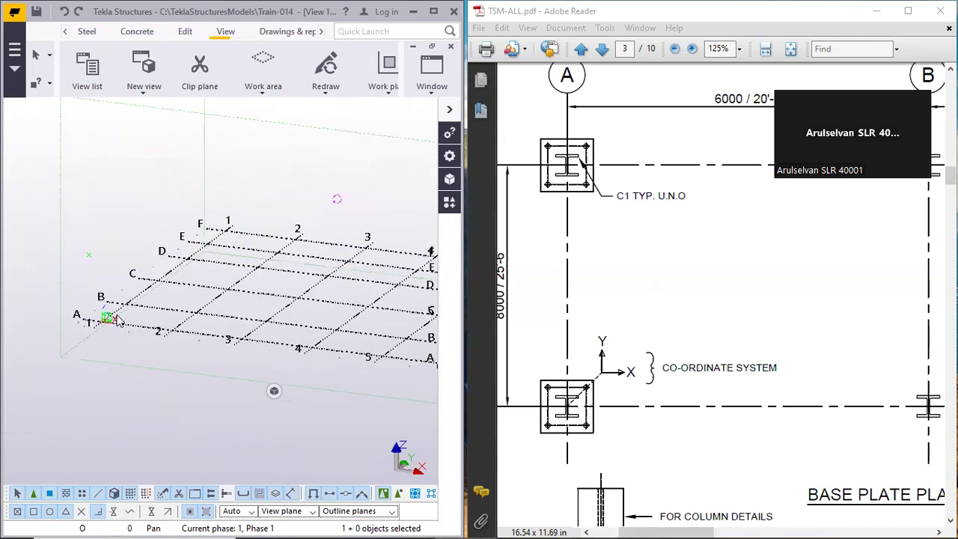
pyautogui.scroll(2, 88, 327)
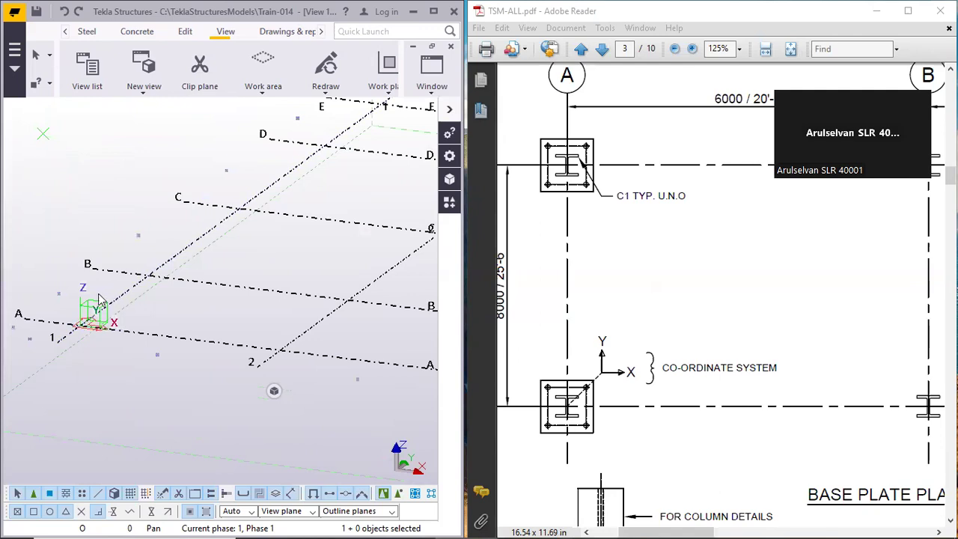
pyautogui.scroll(-5, 90, 318)
pyautogui.scroll(2, 258, 280)
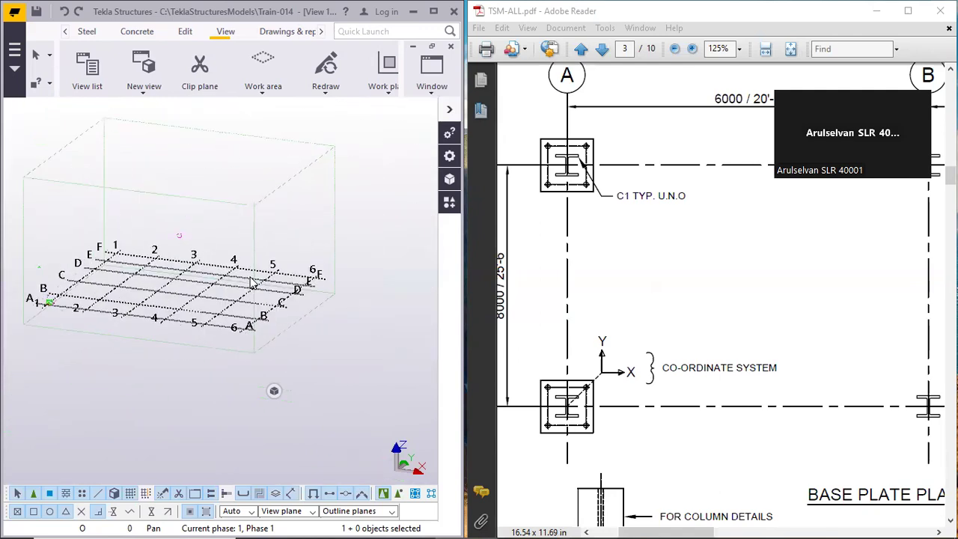
# Set the angle of the 3d view to Plane in its view properties, modify the view and close the properties
pyautogui.click(311, 232)
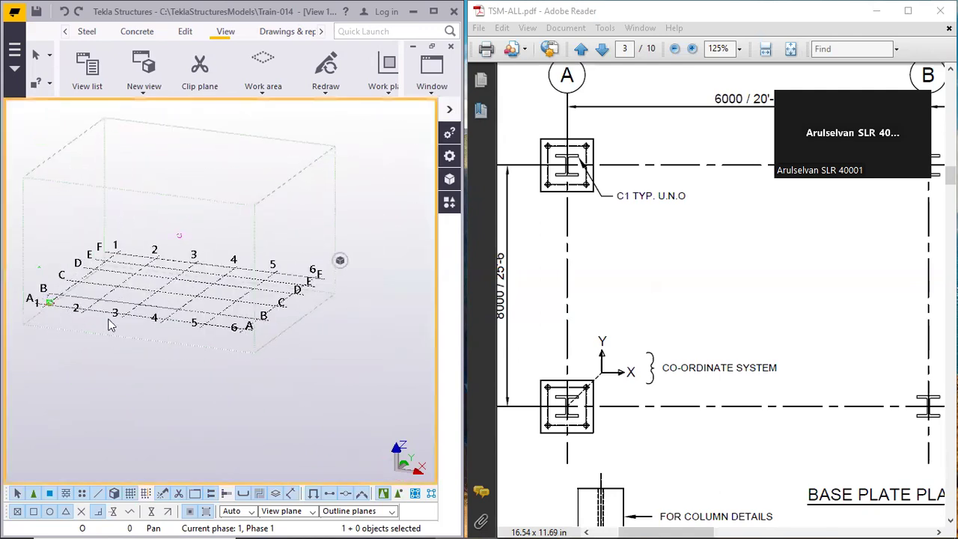
pyautogui.doubleClick(186, 363)
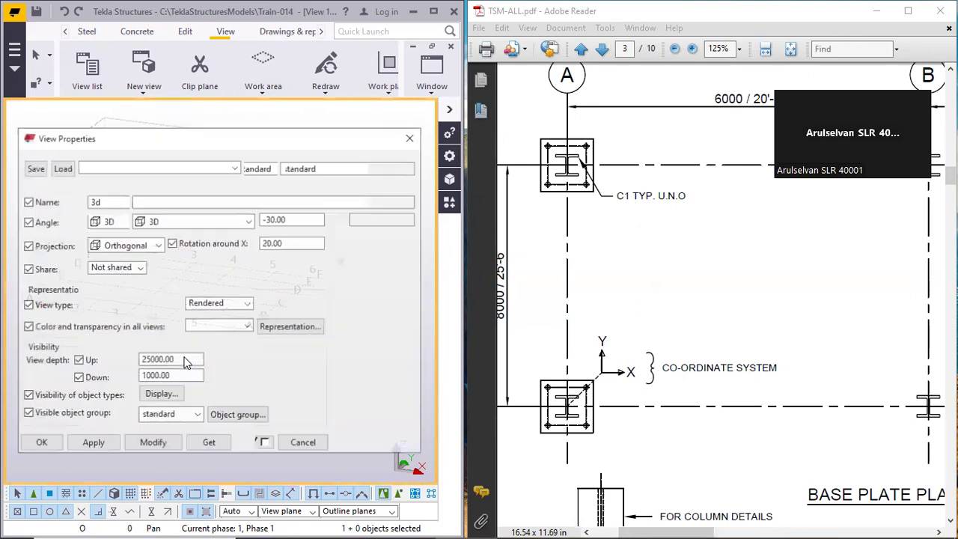
pyautogui.click(165, 223)
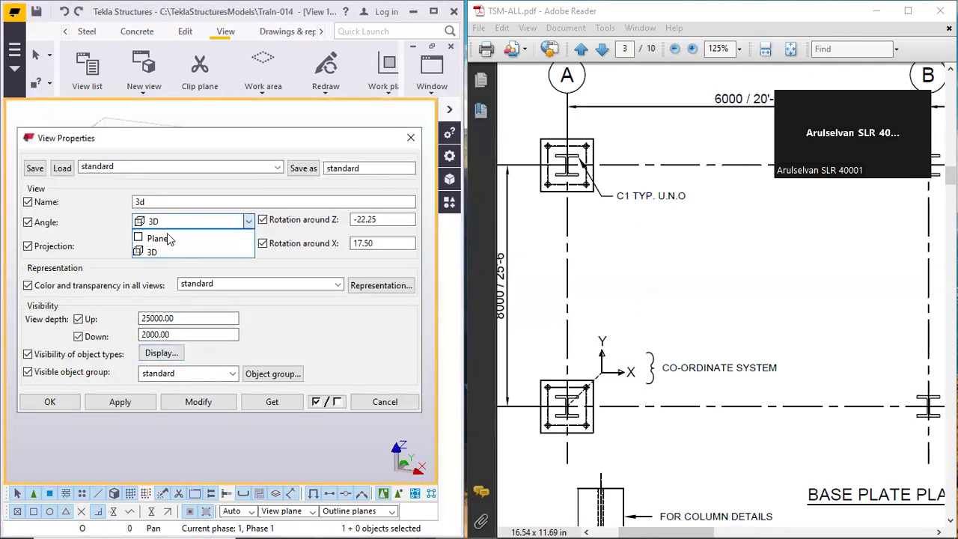
pyautogui.click(167, 238)
pyautogui.click(198, 405)
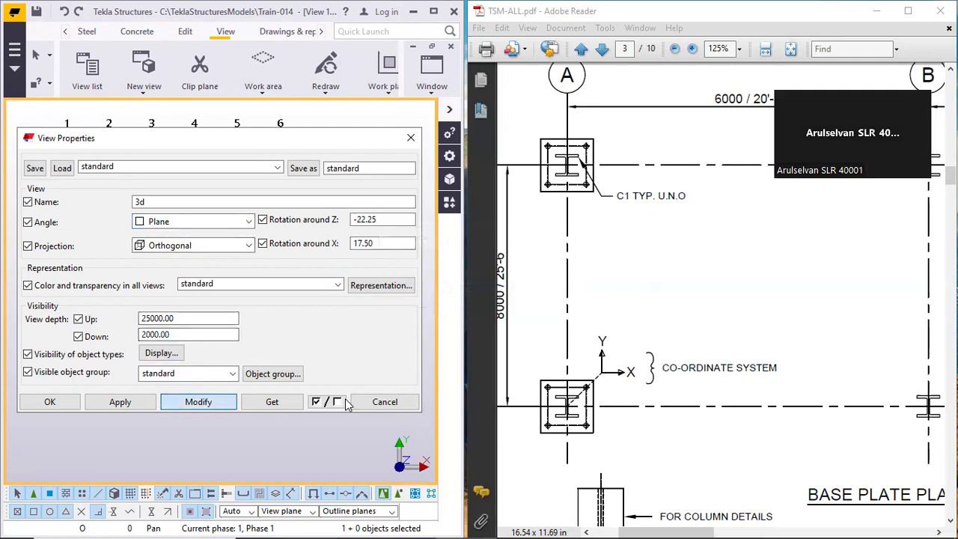
pyautogui.click(371, 401)
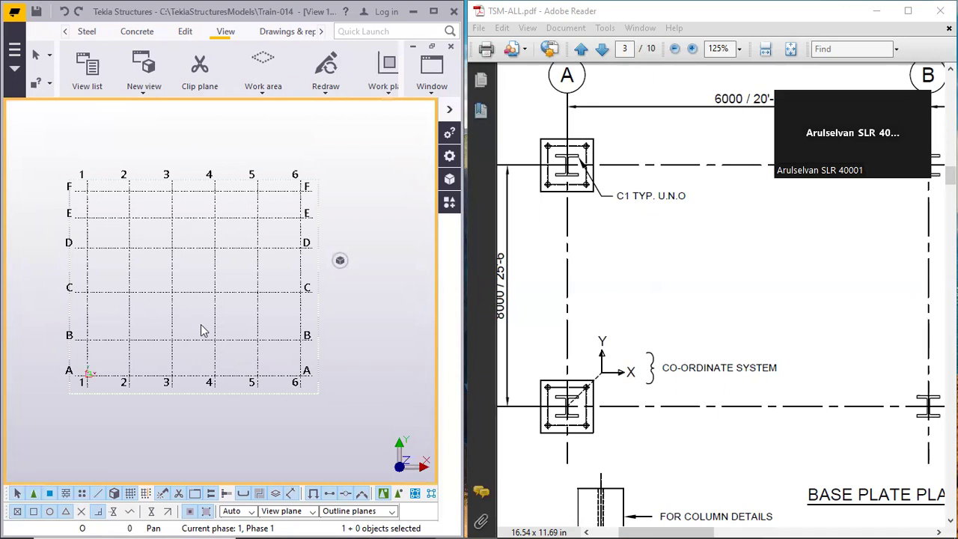
# Toggle the model view repeatedly between plane and 3D, ending in 3D
pyautogui.hotkey('ctrl', 'p')
pyautogui.hotkey('ctrl', 'p')
pyautogui.hotkey('ctrl', 'p')
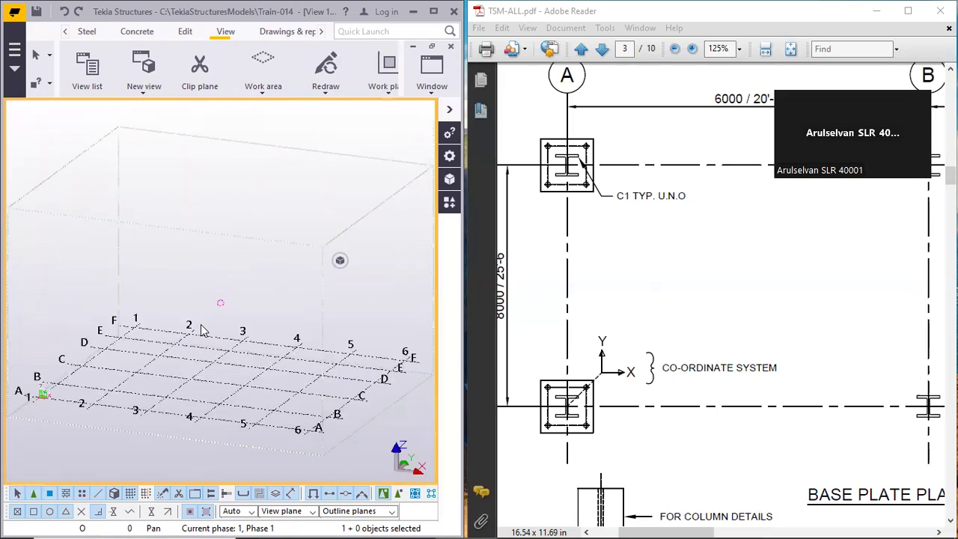
pyautogui.hotkey('ctrl', 'p')
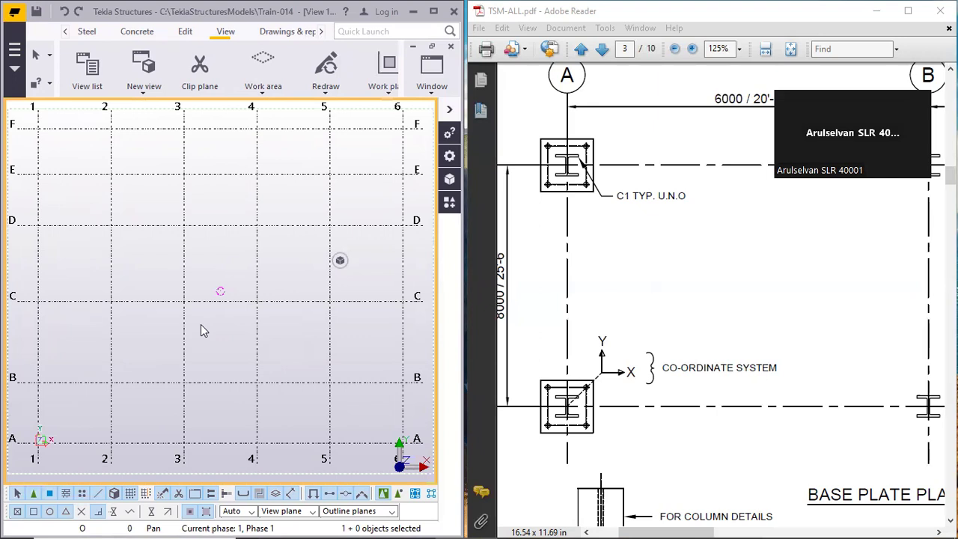
pyautogui.hotkey('ctrl', 'p')
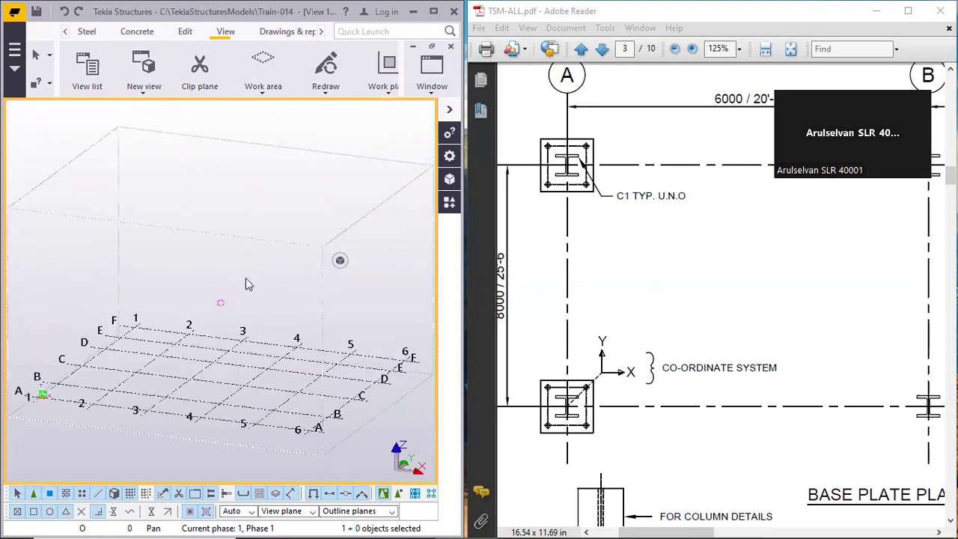
pyautogui.moveTo(75, 533)
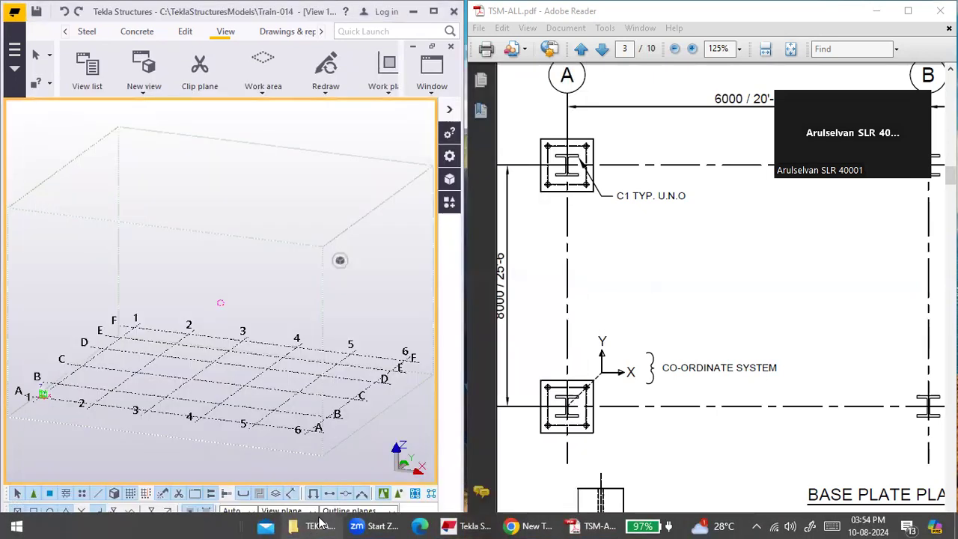
pyautogui.click(318, 524)
pyautogui.scroll(7, 399, 325)
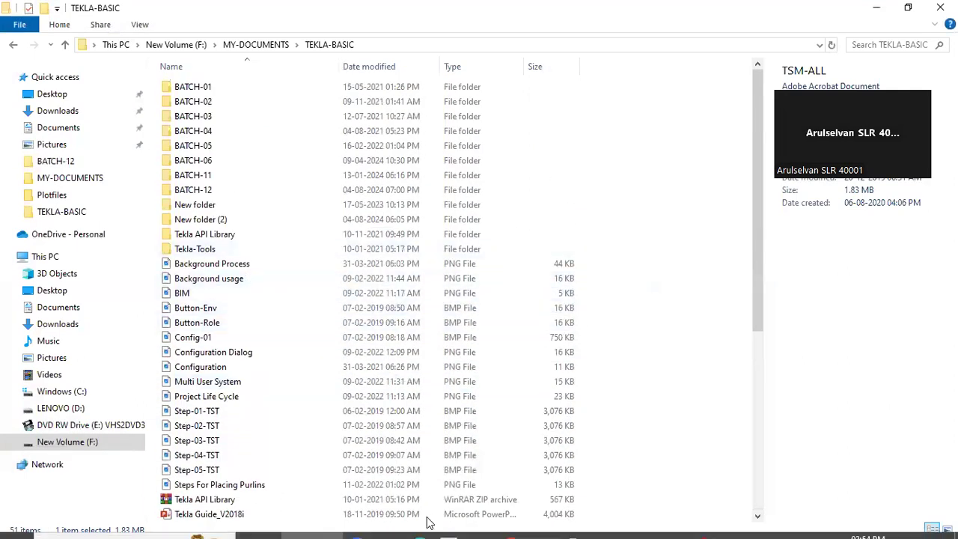
pyautogui.click(879, 9)
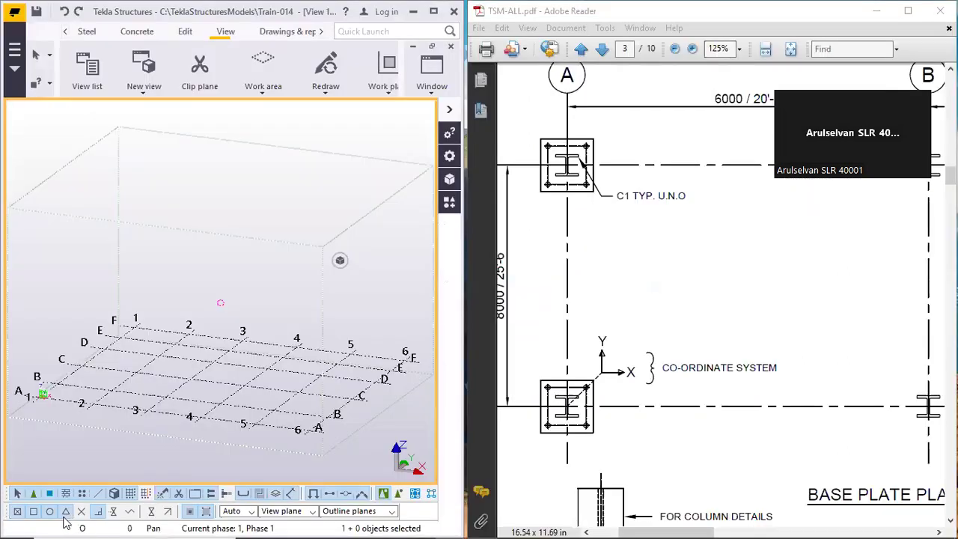
# Find Paint through the Windows search and open it with a blank canvas
pyautogui.click(17, 525)
pyautogui.click(64, 525)
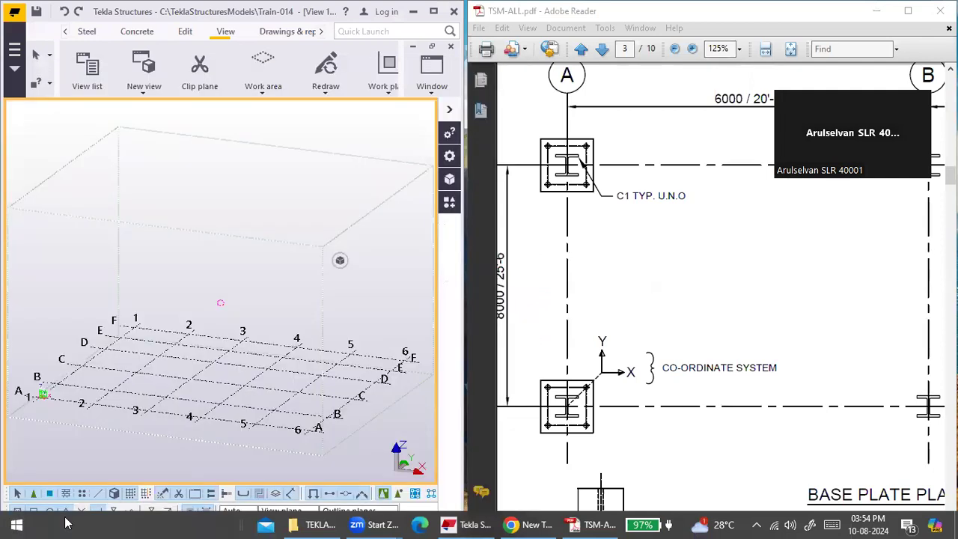
pyautogui.write('paint')
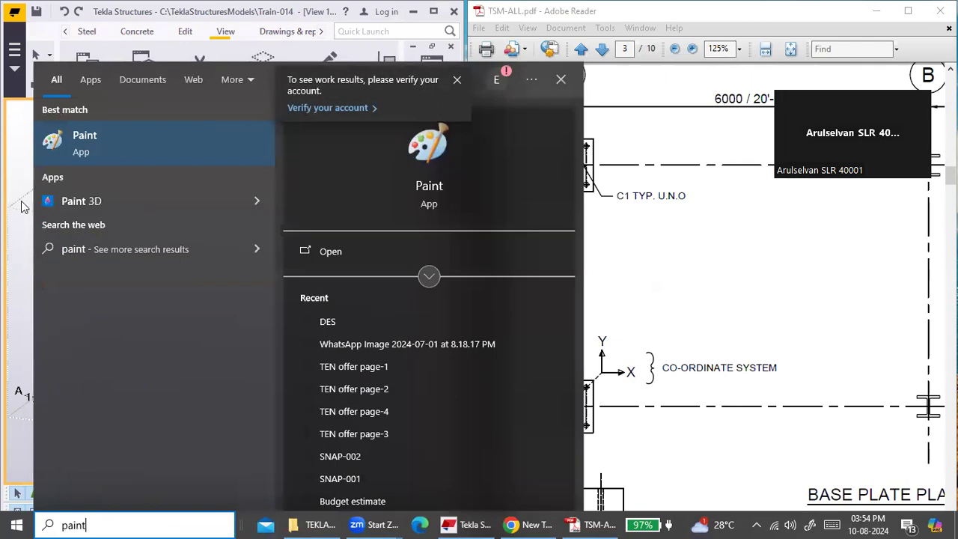
pyautogui.click(114, 135)
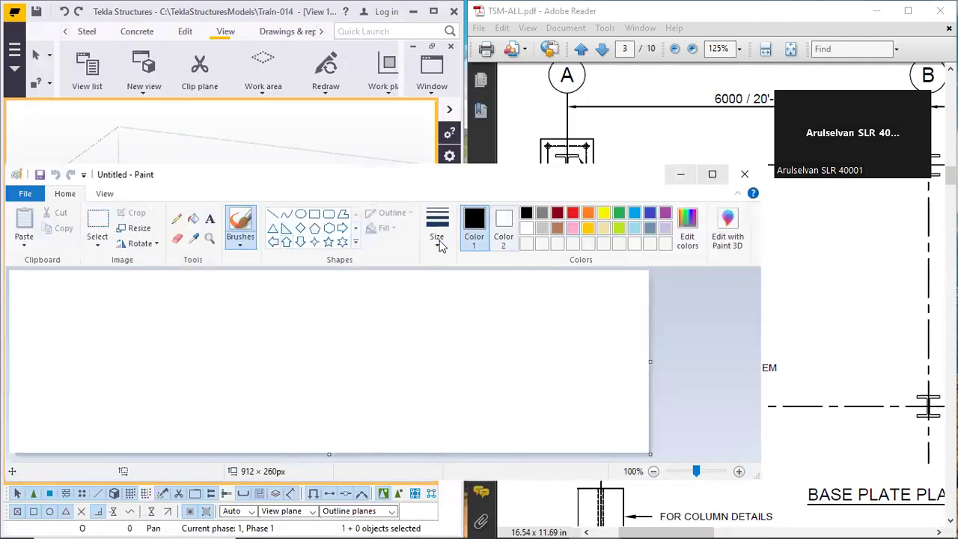
# Add the bold text "Ctrl + P" to the Paint canvas in 26-point Calibri
pyautogui.click(210, 218)
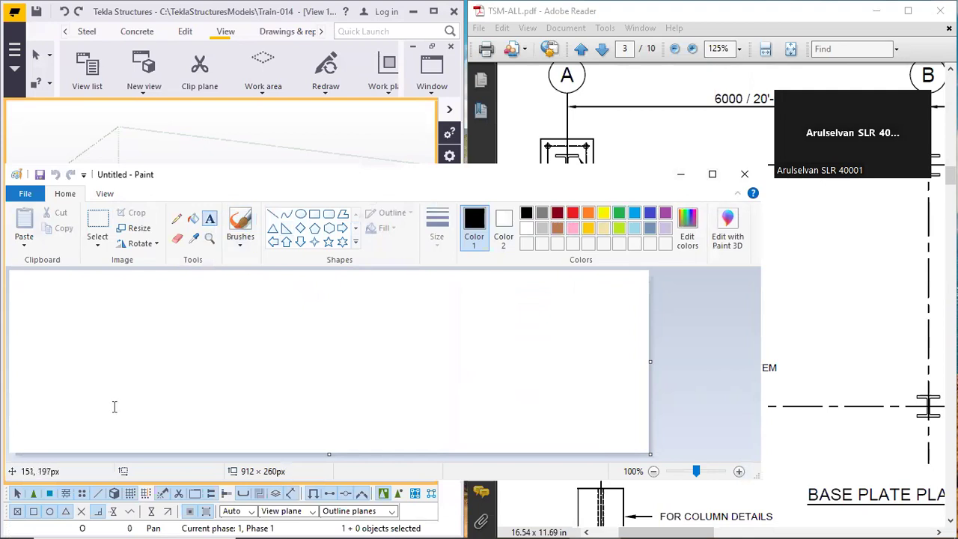
pyautogui.click(99, 341)
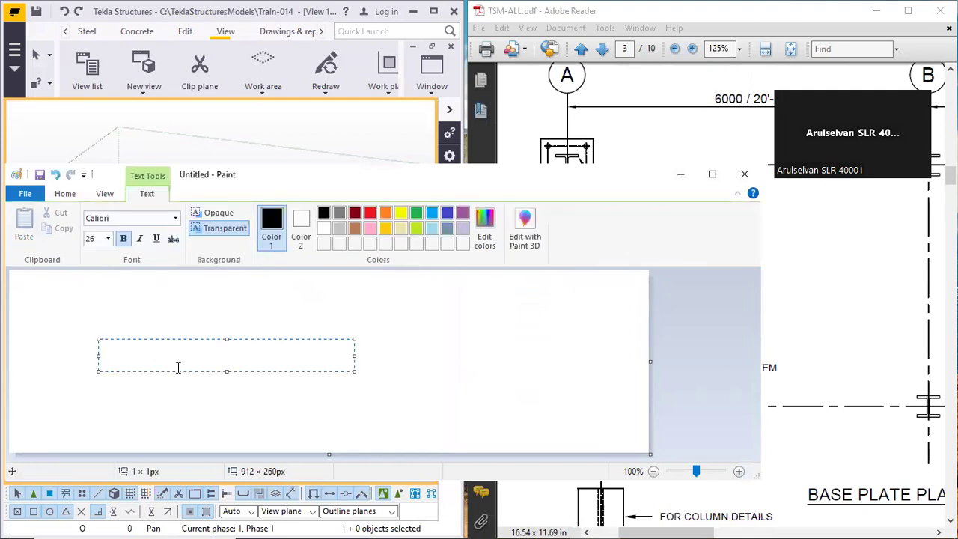
pyautogui.write('Ctrl')
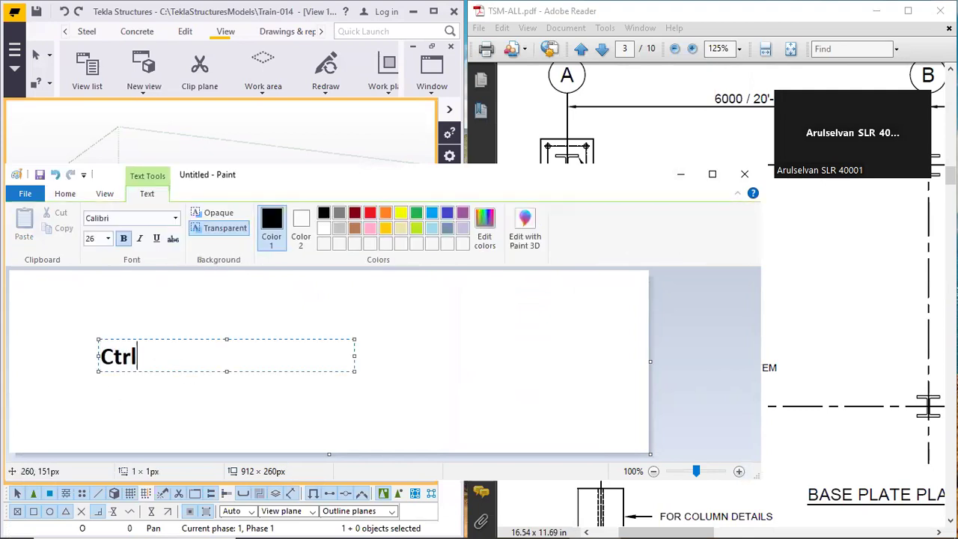
pyautogui.write(' + P')
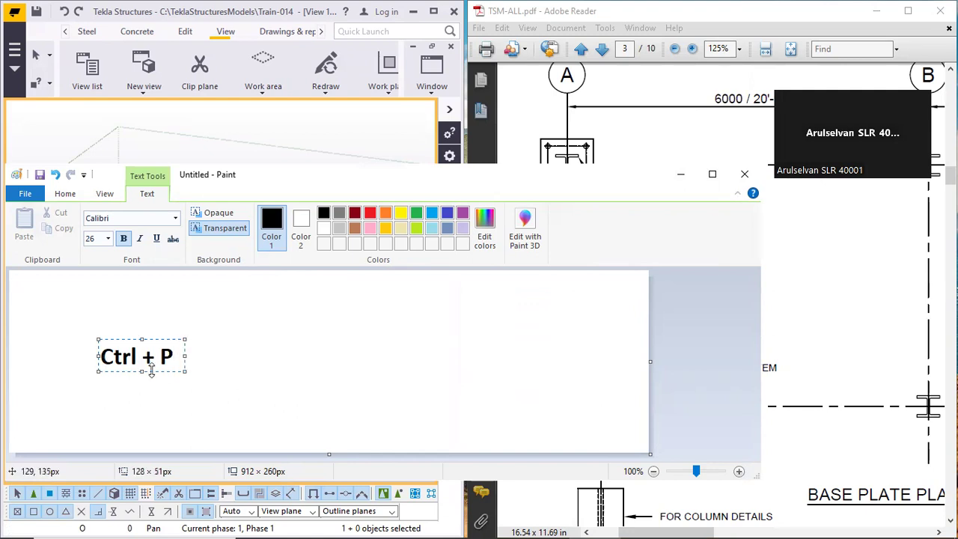
pyautogui.click(574, 364)
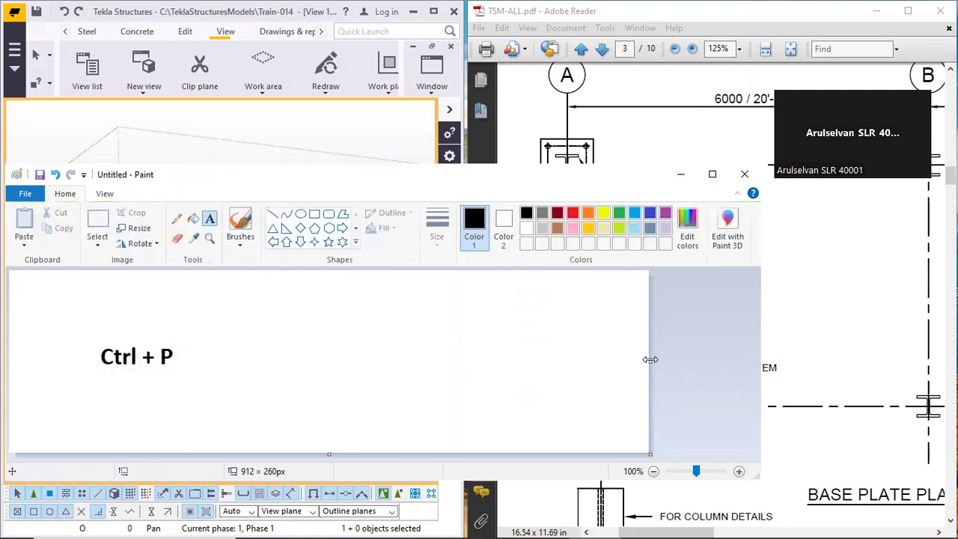
# Discard the empty text box and shrink the Paint canvas to about 388 × 260 px around the text
pyautogui.moveTo(311, 343); pyautogui.dragTo(569, 374)
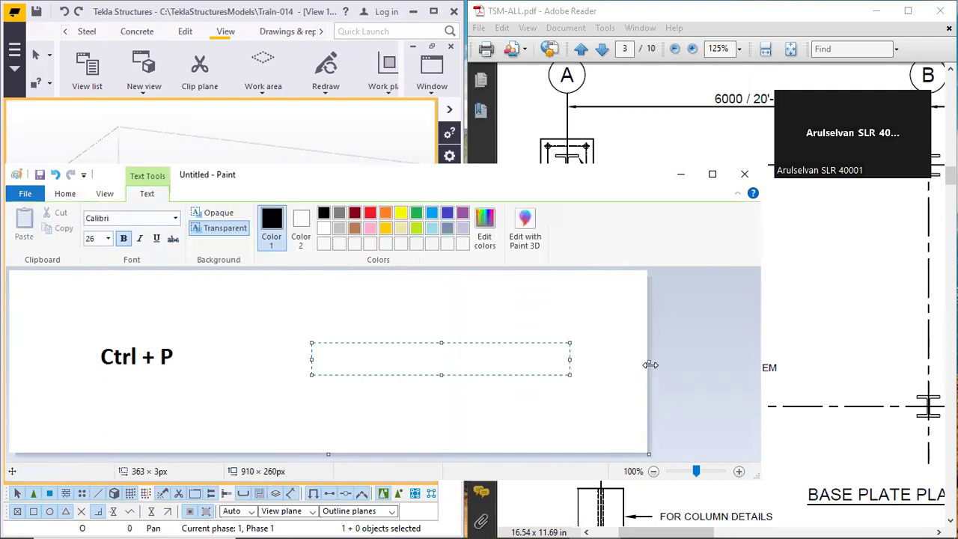
pyautogui.moveTo(650, 362); pyautogui.dragTo(406, 361)
pyautogui.moveTo(316, 360); pyautogui.dragTo(272, 360)
pyautogui.click(349, 414)
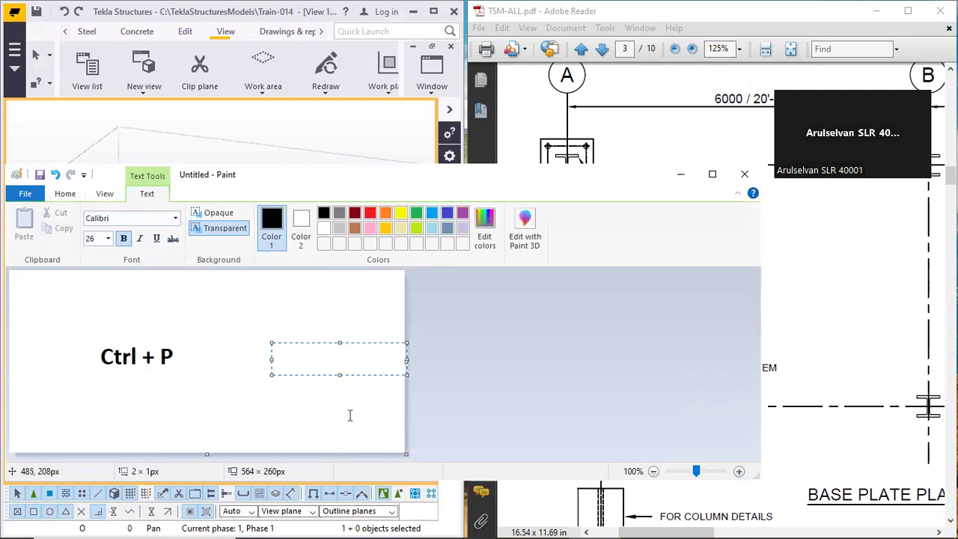
pyautogui.moveTo(402, 359); pyautogui.dragTo(327, 358)
pyautogui.click(398, 376)
pyautogui.moveTo(407, 362); pyautogui.dragTo(283, 362)
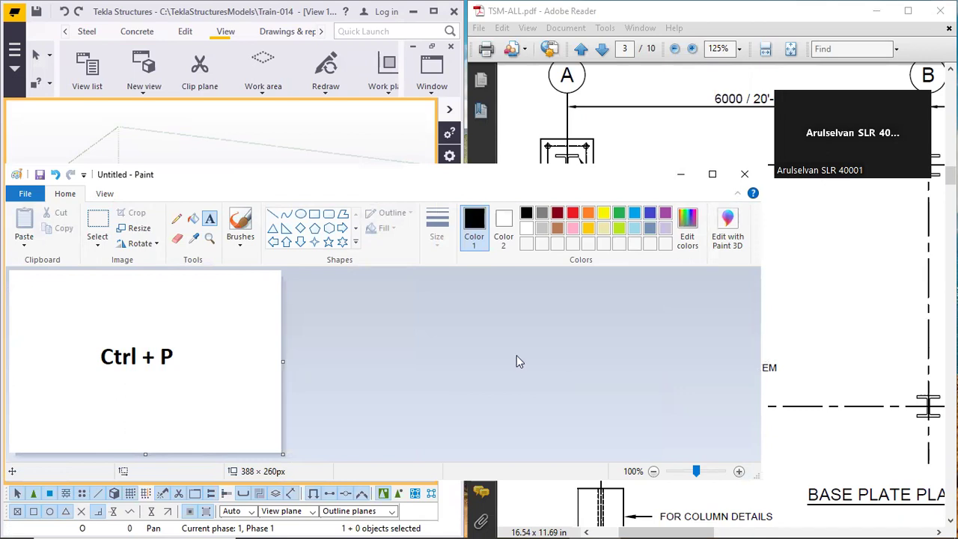
# Switch back to Tekla Structures and demonstrate alternating the model view between plane and 3D, finishing in 3D
pyautogui.click(346, 126)
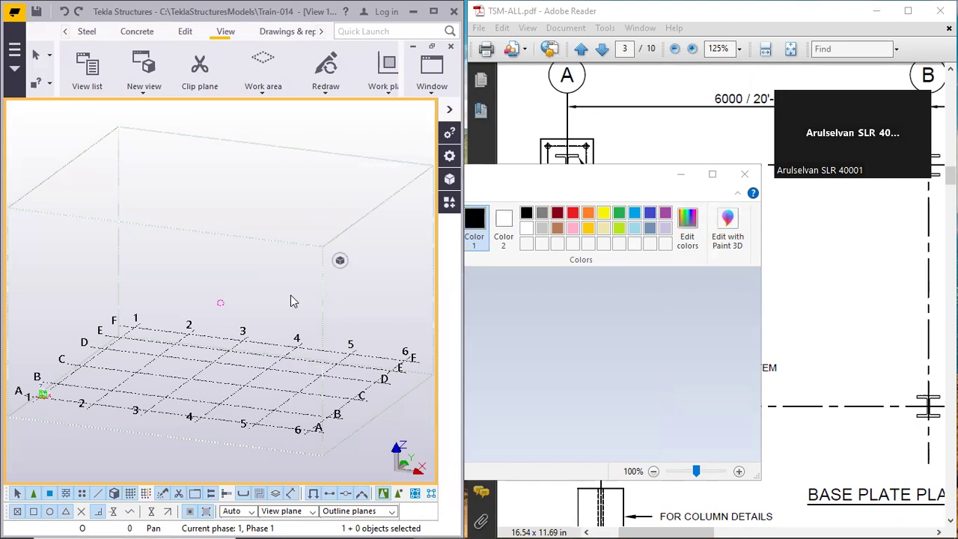
pyautogui.hotkey('ctrl', 'p')
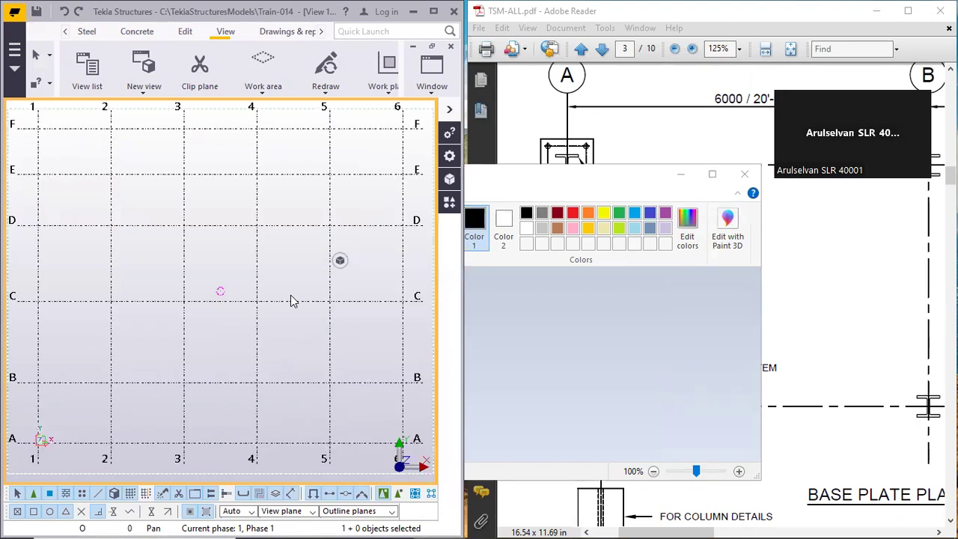
pyautogui.hotkey('ctrl', 'p')
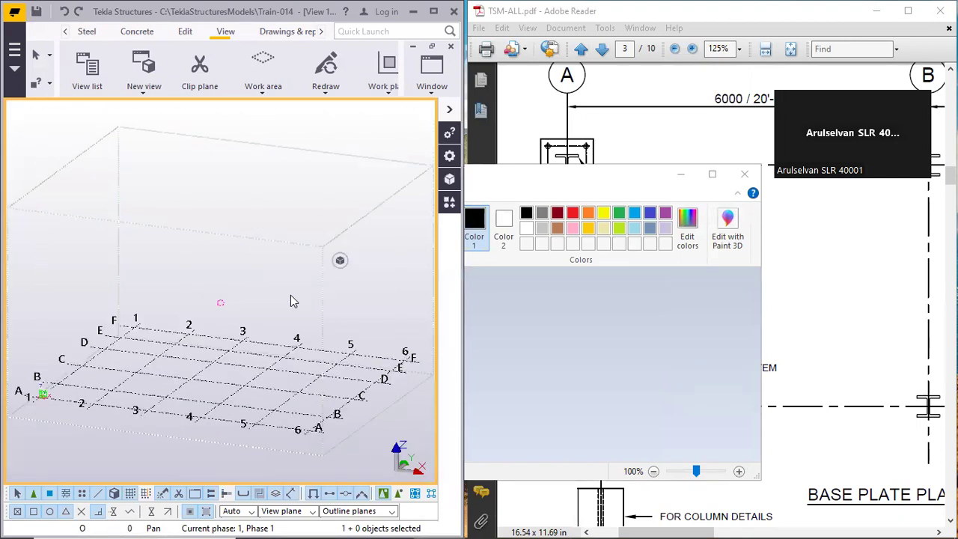
pyautogui.hotkey('ctrl', 'p')
pyautogui.hotkey('ctrl', 'p')
pyautogui.hotkey('ctrl', 'p')
pyautogui.hotkey('ctrl', 'p')
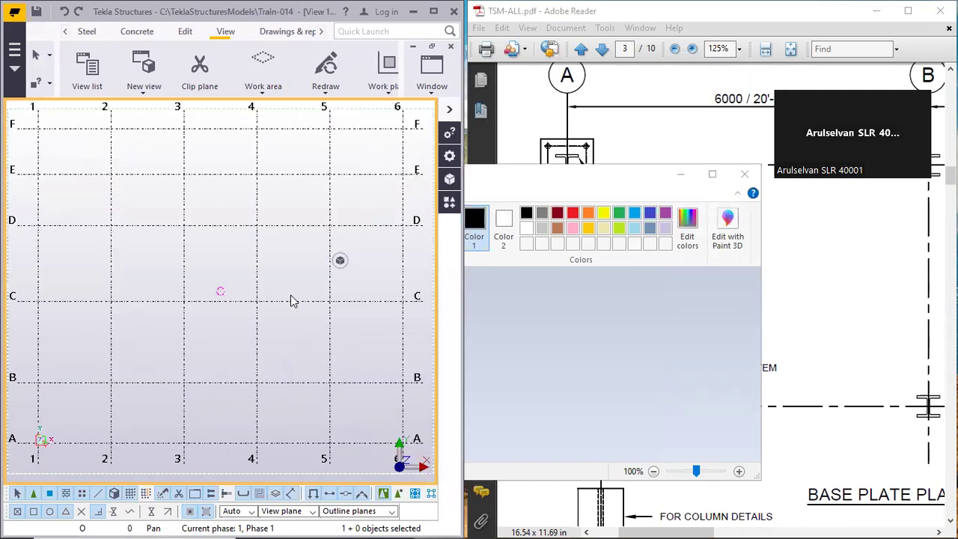
pyautogui.hotkey('ctrl', 'p')
pyautogui.hotkey('ctrl', 'p')
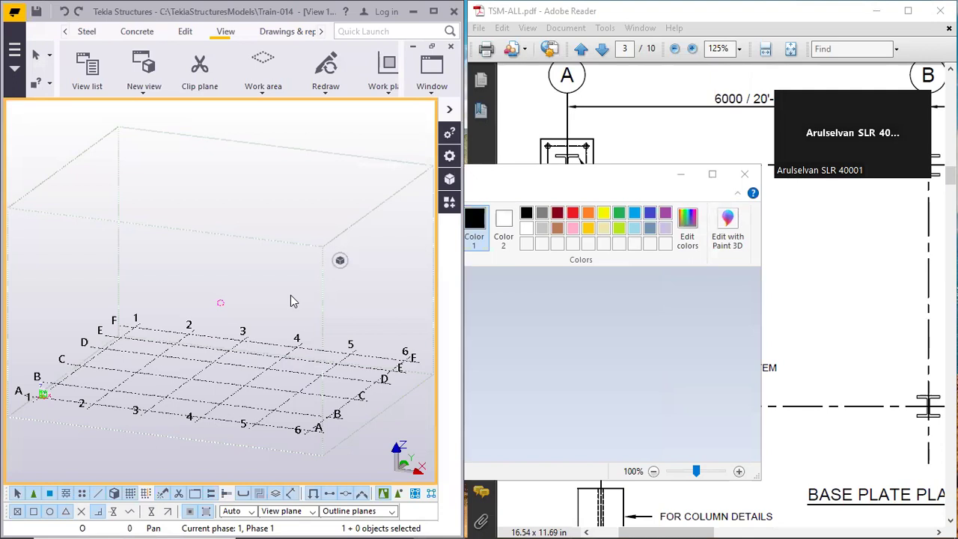
# Open the 3d view's properties, set its angle to Plane and modify the view
pyautogui.doubleClick(292, 301)
pyautogui.click(177, 222)
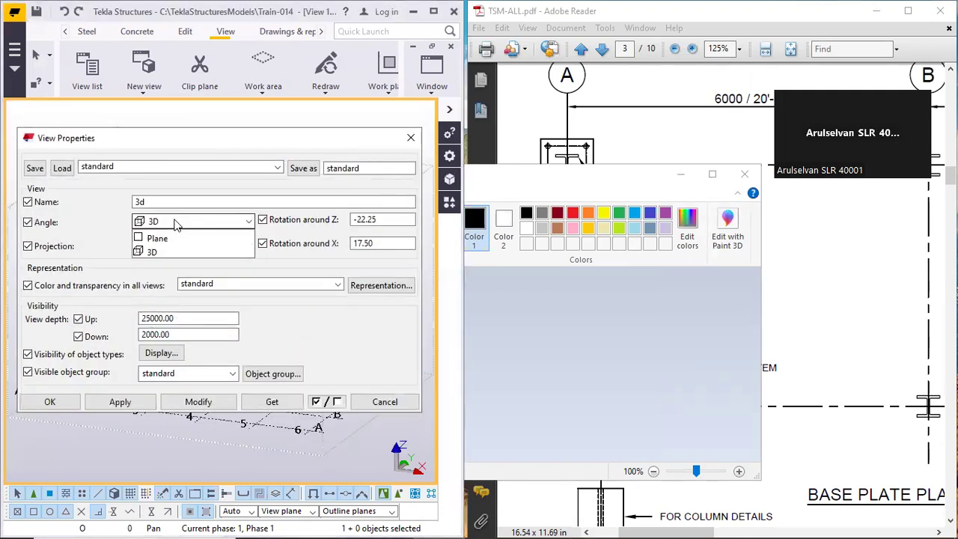
pyautogui.click(158, 238)
pyautogui.click(198, 402)
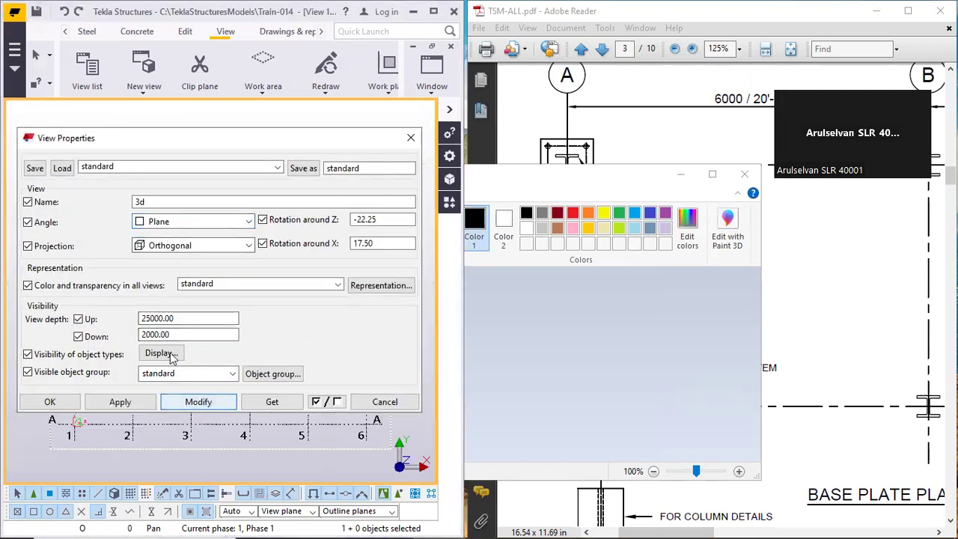
# Move the view properties clear of the model, set the angle to 3D and modify the view
pyautogui.moveTo(293, 144); pyautogui.dragTo(671, 127)
pyautogui.click(588, 209)
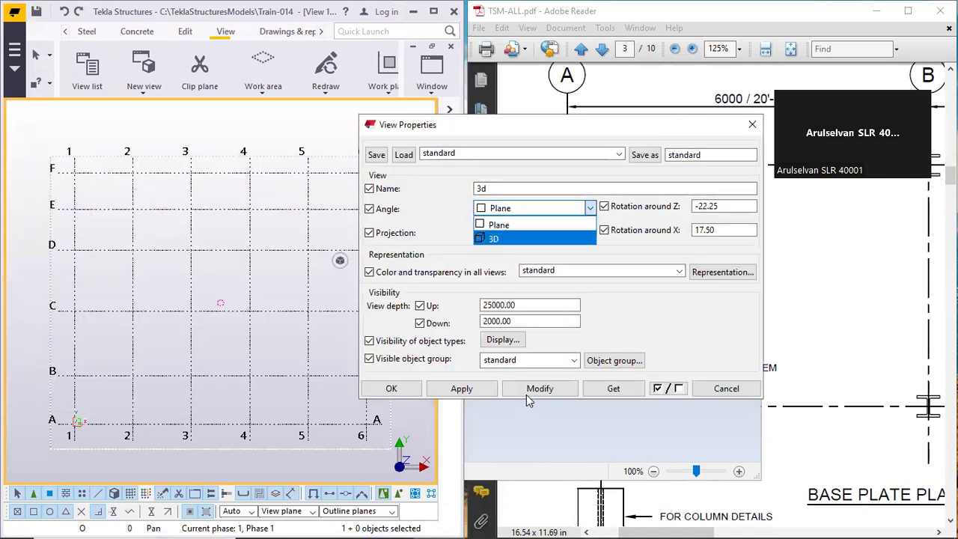
pyautogui.click(535, 240)
pyautogui.click(533, 389)
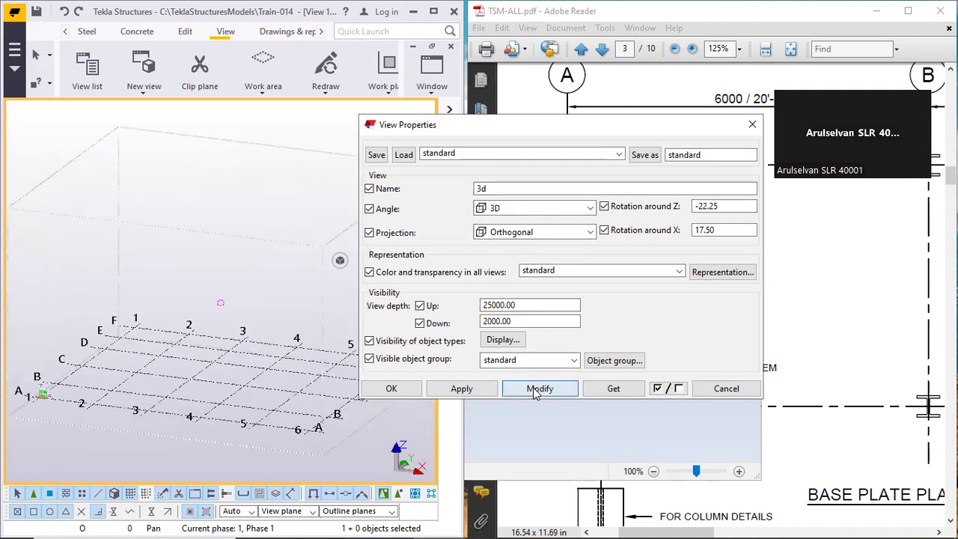
# Set the view's angle to Plane and its projection to Perspective, modifying the view after each change
pyautogui.click(513, 207)
pyautogui.click(503, 222)
pyautogui.click(533, 389)
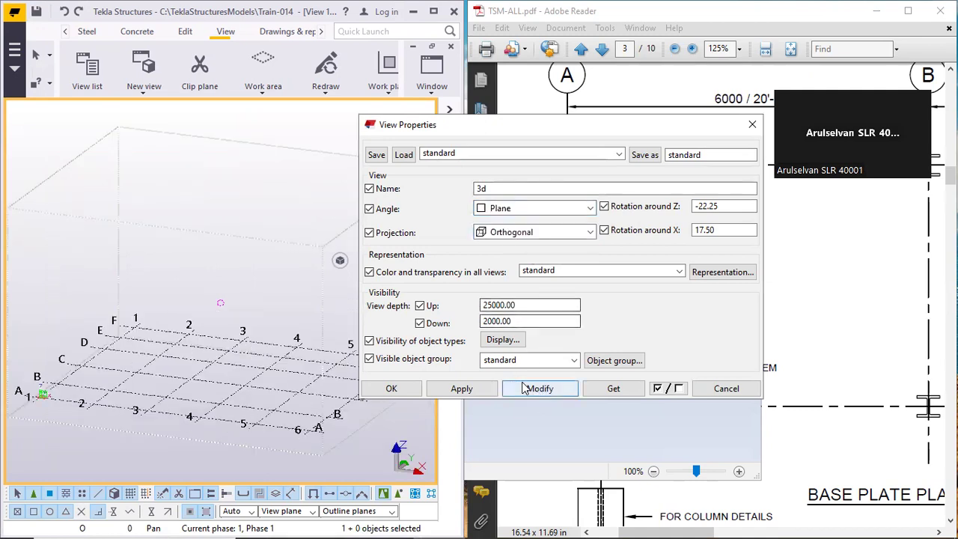
pyautogui.click(529, 235)
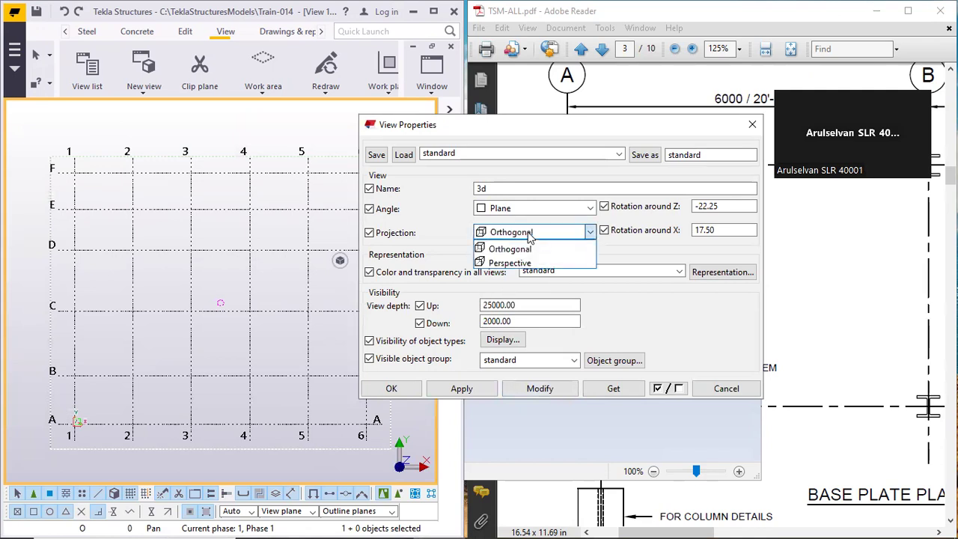
pyautogui.click(524, 263)
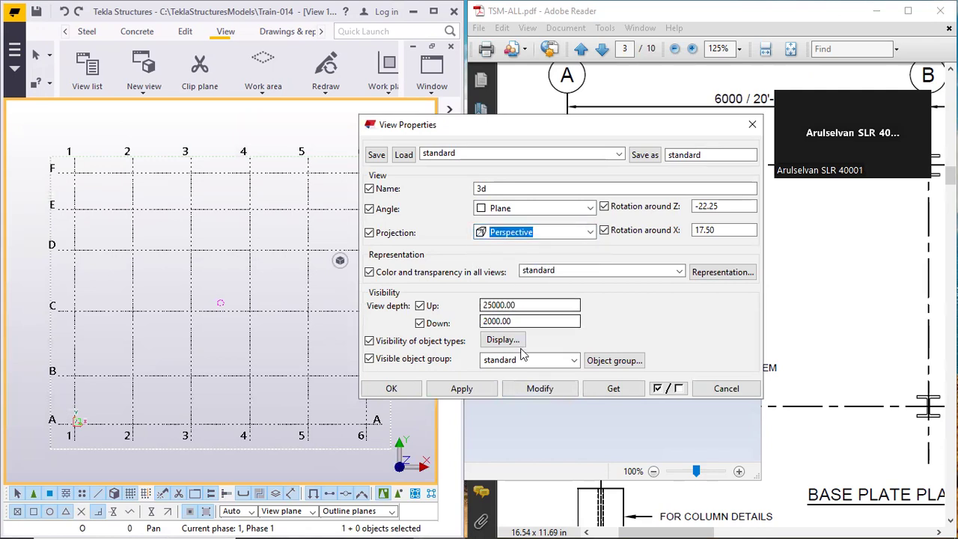
pyautogui.click(533, 390)
# Return the view to Orthogonal projection with a 3D angle and modify it
pyautogui.click(531, 232)
pyautogui.click(516, 247)
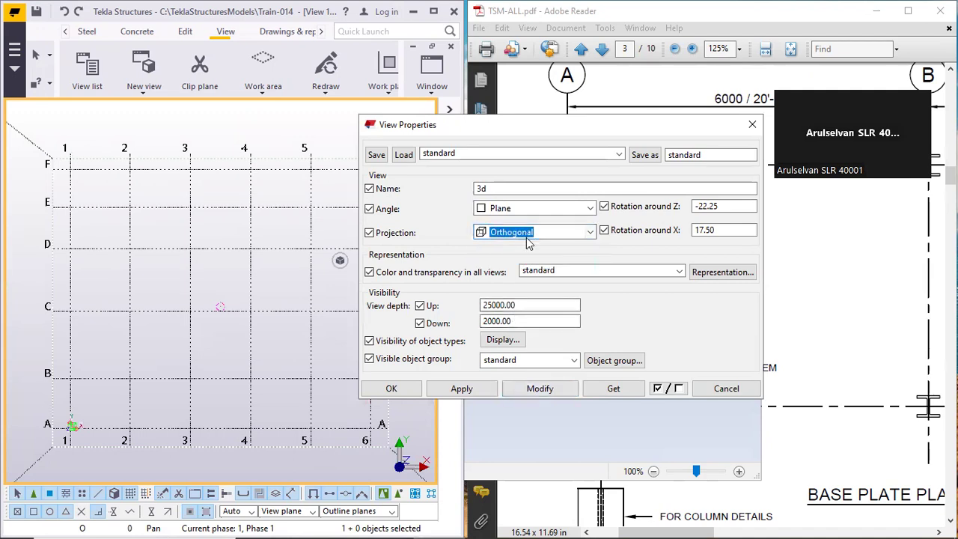
pyautogui.click(527, 213)
pyautogui.click(516, 238)
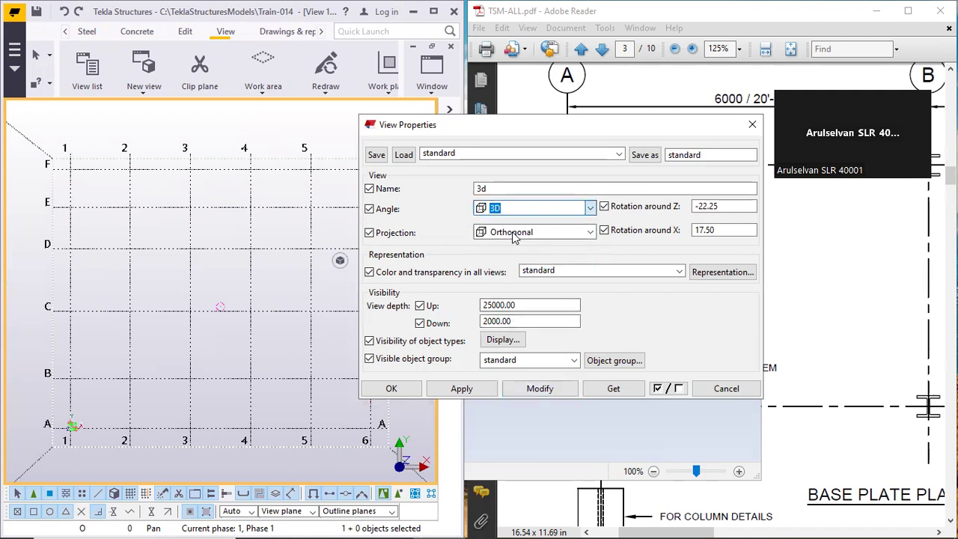
pyautogui.click(534, 389)
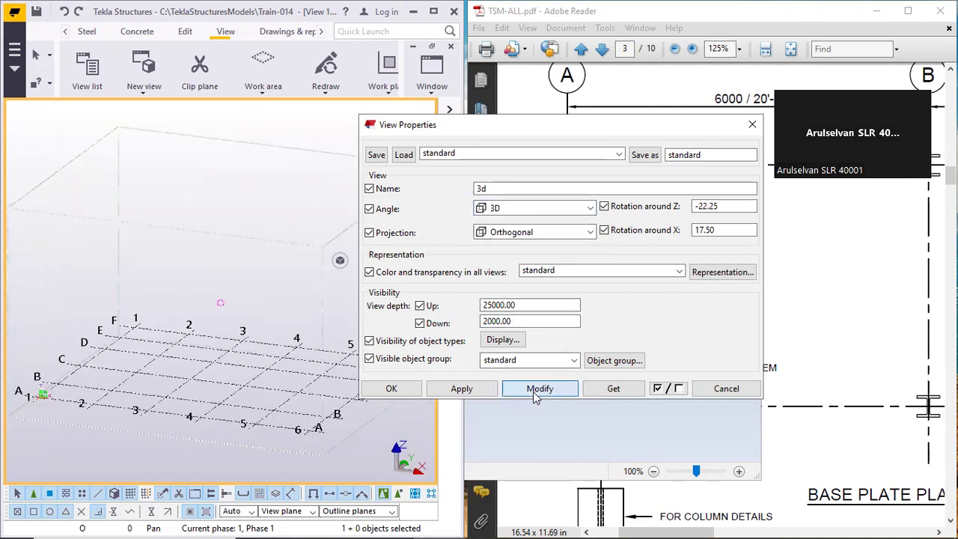
# Try Perspective projection on the 3D view, then restore Orthogonal, modifying the view each time
pyautogui.click(521, 234)
pyautogui.click(514, 262)
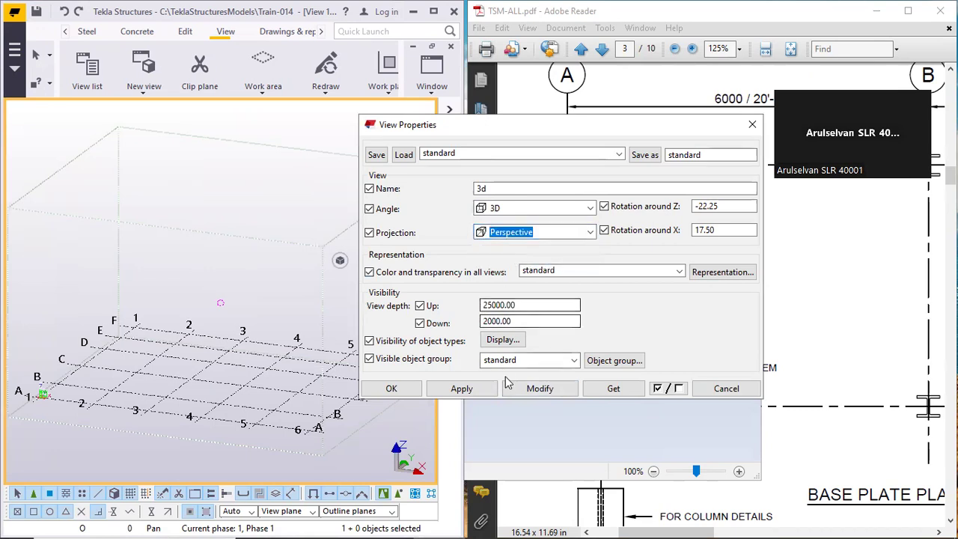
pyautogui.click(524, 389)
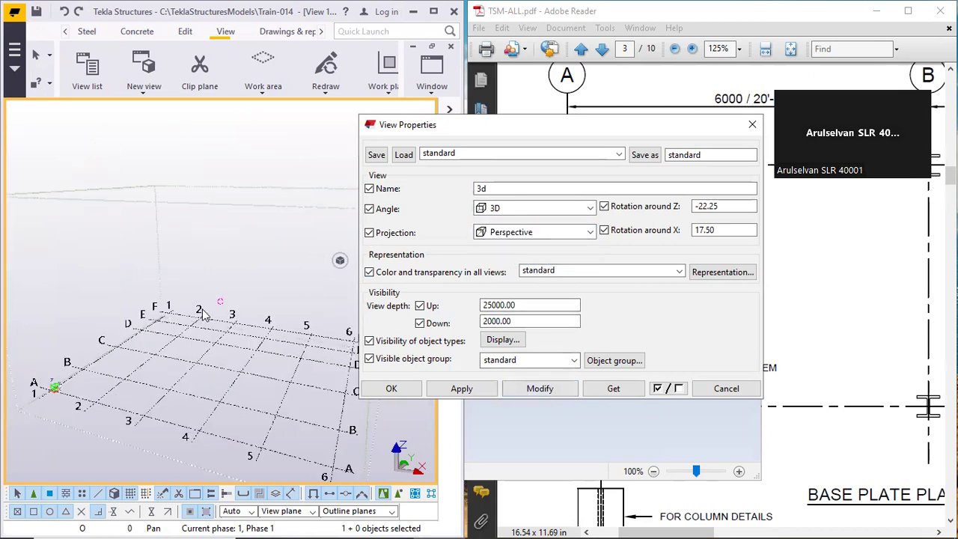
pyautogui.click(576, 232)
pyautogui.click(516, 246)
pyautogui.click(554, 388)
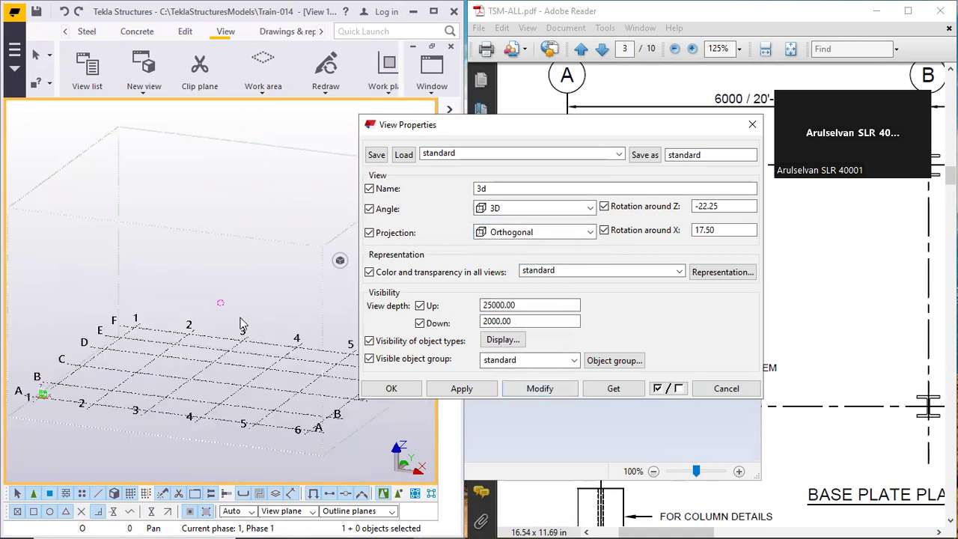
# Set the 3D view's projection to Perspective and modify the view
pyautogui.click(543, 233)
pyautogui.click(527, 261)
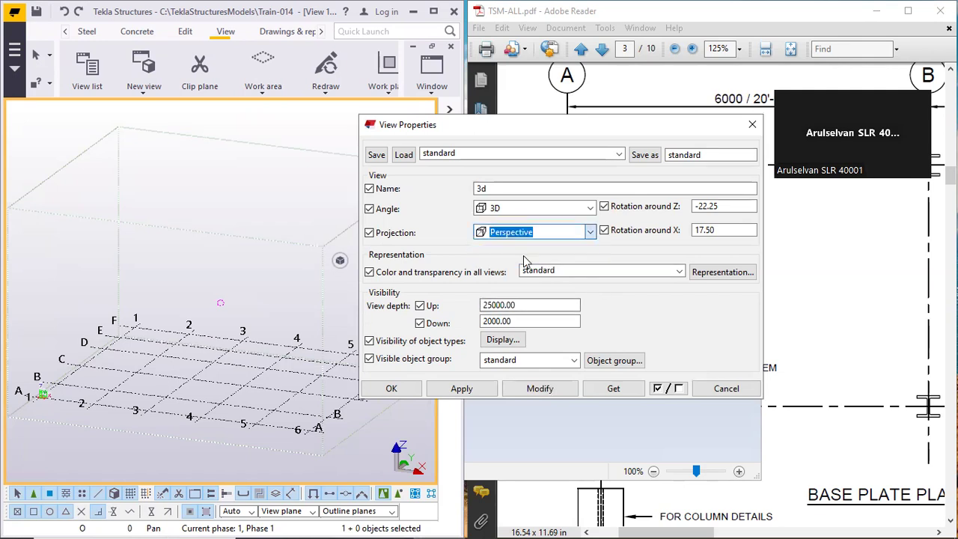
pyautogui.click(561, 389)
# Examine the grid in perspective from a distance and close to the A/6 corner
pyautogui.scroll(-2, 224, 309)
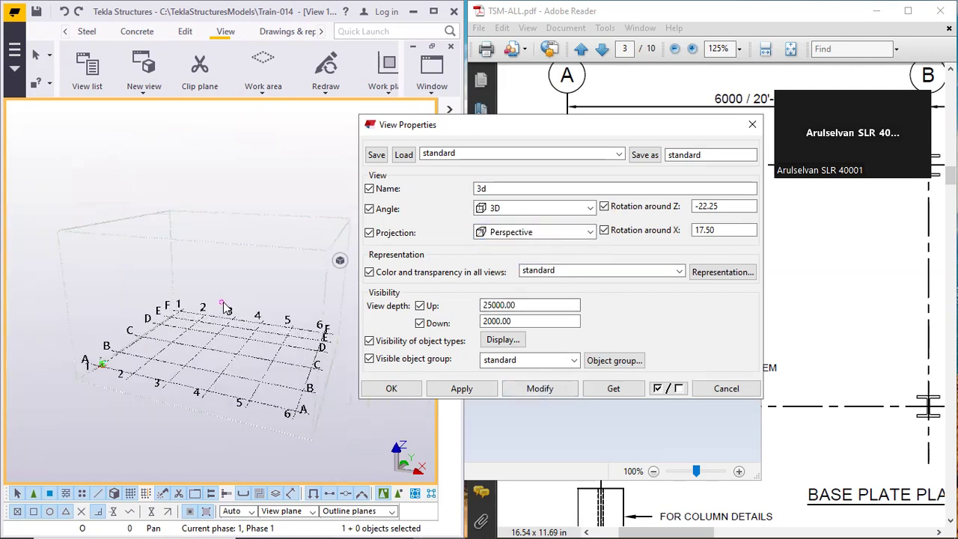
pyautogui.moveTo(212, 300); pyautogui.dragTo(187, 305, button='middle')
pyautogui.scroll(1, 217, 325)
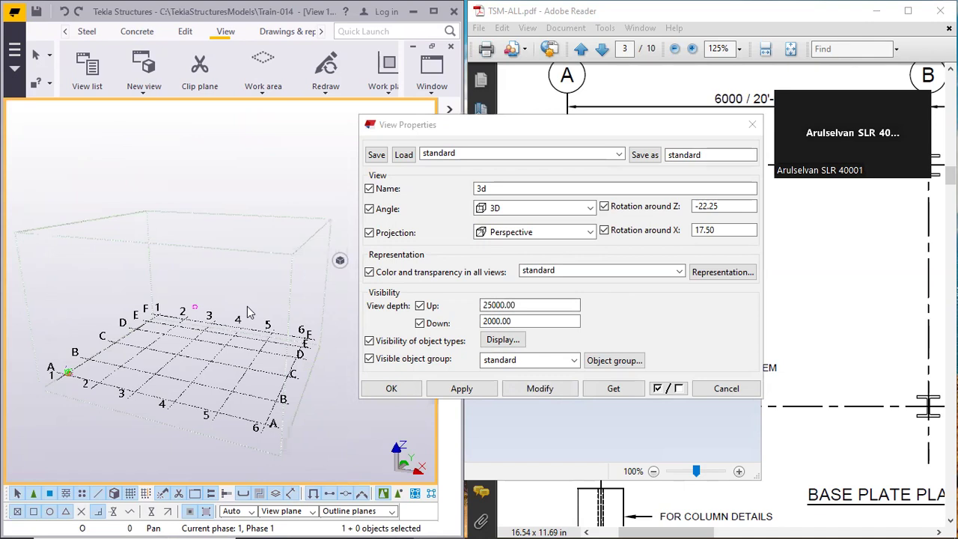
pyautogui.scroll(5, 249, 312)
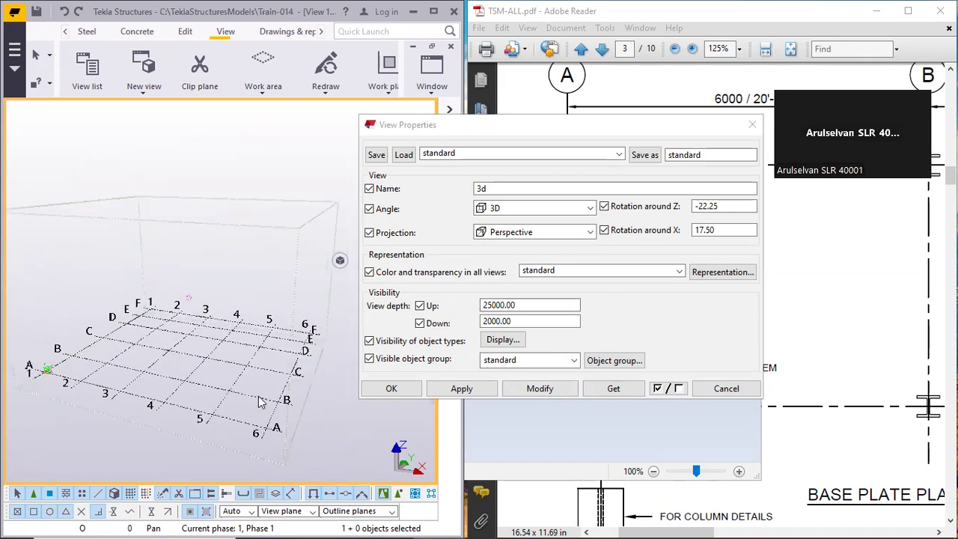
pyautogui.moveTo(238, 352); pyautogui.dragTo(199, 301, button='middle')
pyautogui.moveTo(231, 346); pyautogui.dragTo(199, 323, button='middle')
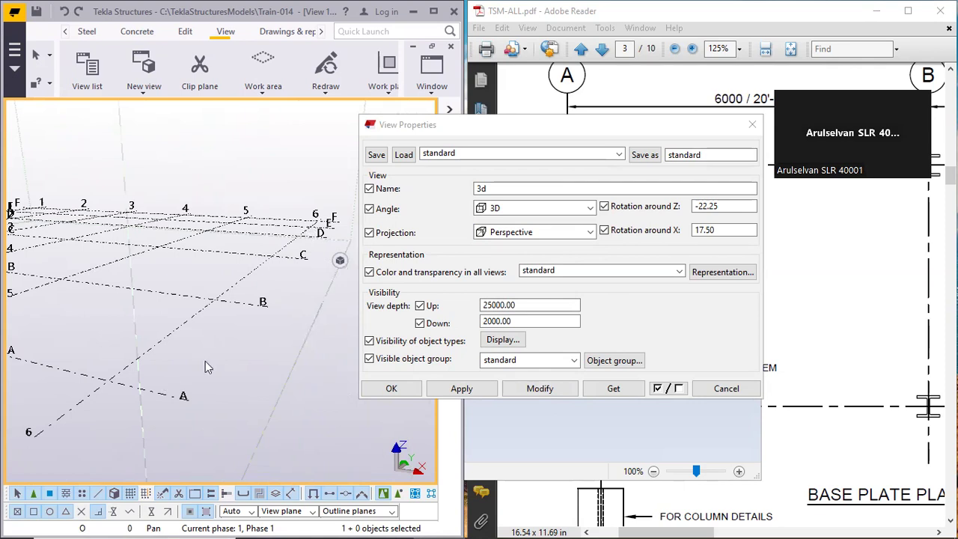
pyautogui.moveTo(220, 344); pyautogui.dragTo(230, 337, button='middle')
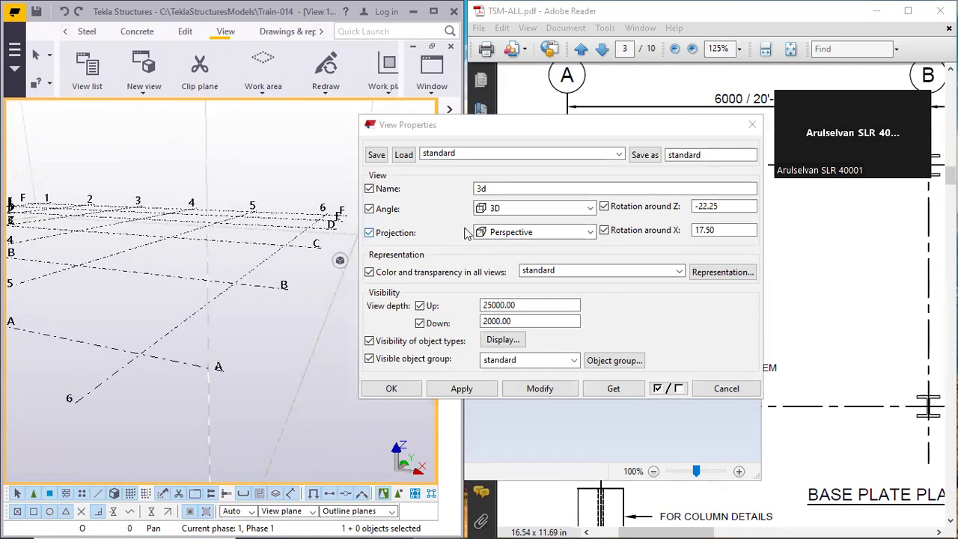
# Create a steel beam along grid line 6 from the grid A intersection to the grid F intersection
pyautogui.click(86, 31)
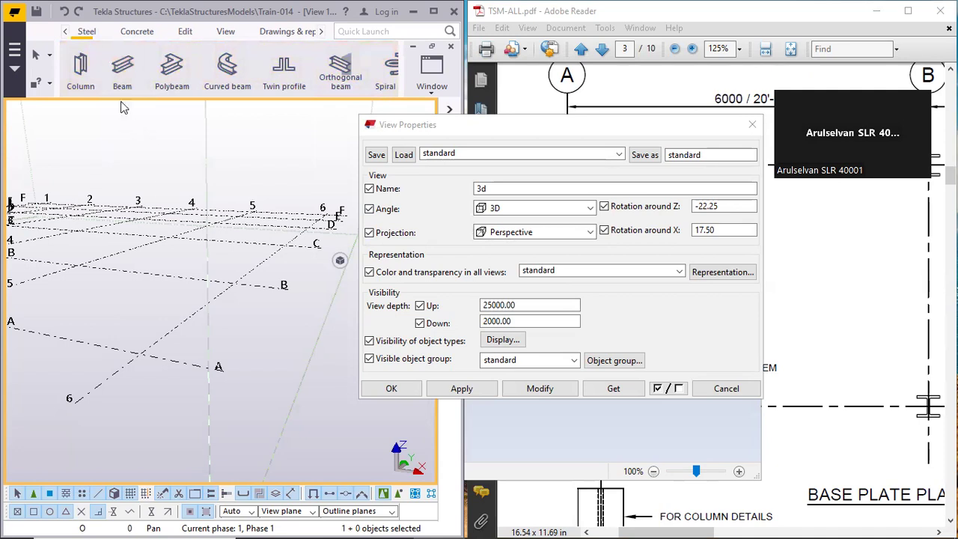
pyautogui.click(122, 71)
pyautogui.click(135, 357)
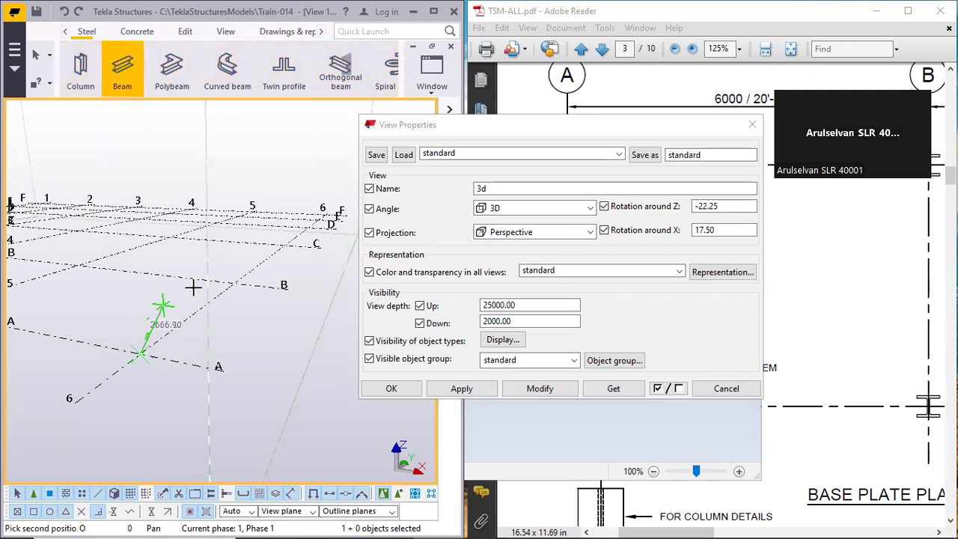
pyautogui.scroll(4, 333, 212)
pyautogui.click(309, 222)
pyautogui.scroll(-5, 321, 193)
pyautogui.scroll(4, 321, 192)
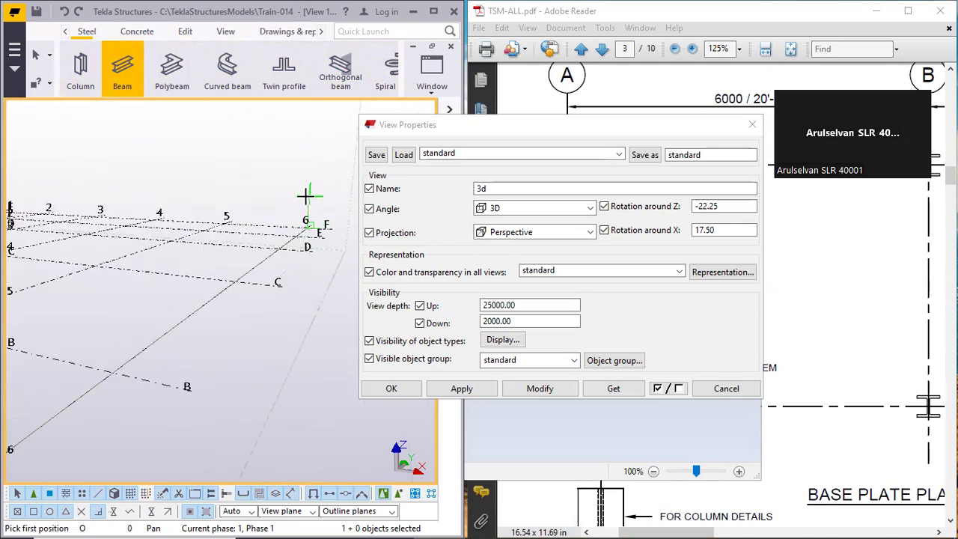
pyautogui.rightClick(301, 196)
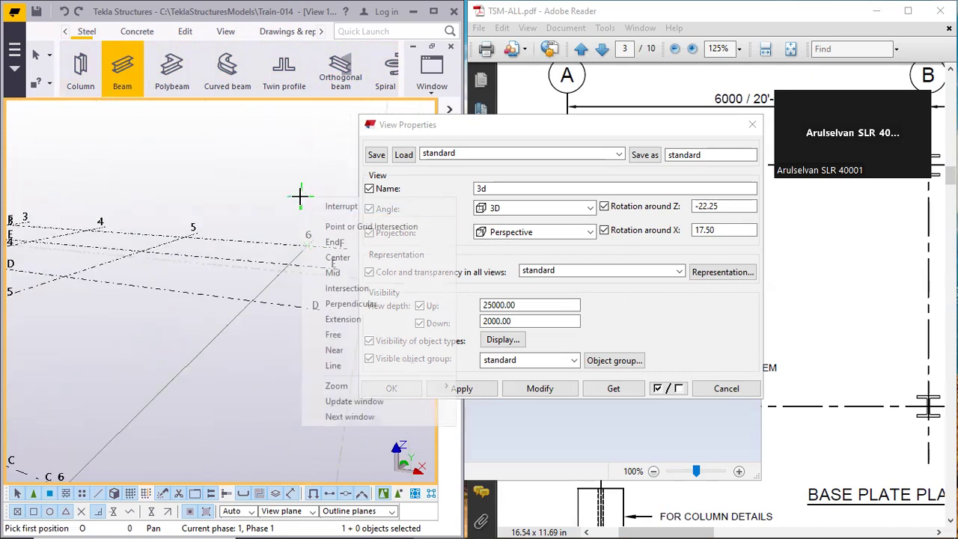
pyautogui.click(342, 206)
# Change the grid line 6 beam's profile to HEA400 from the HEA group of I profiles and modify the beam
pyautogui.click(274, 282)
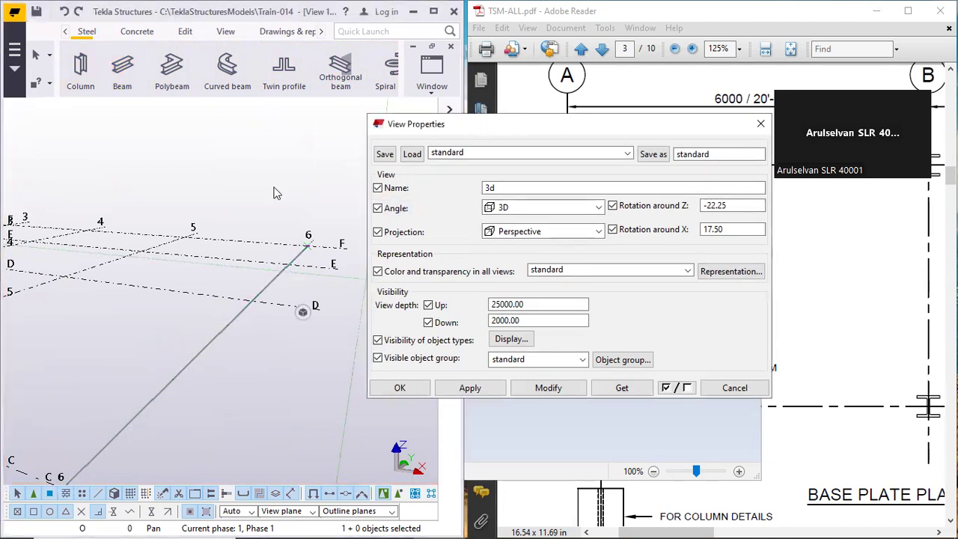
pyautogui.rightClick(264, 287)
pyautogui.click(307, 188)
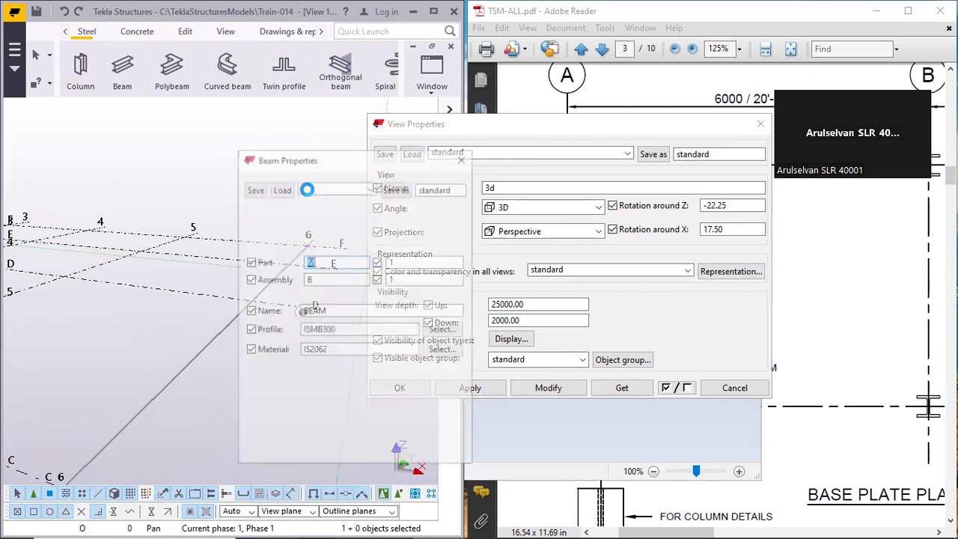
pyautogui.click(446, 331)
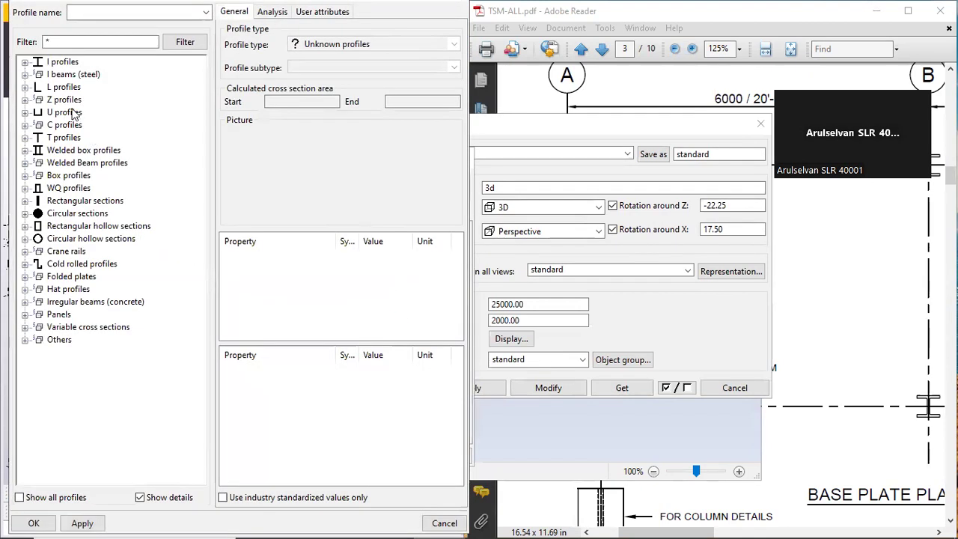
pyautogui.click(24, 62)
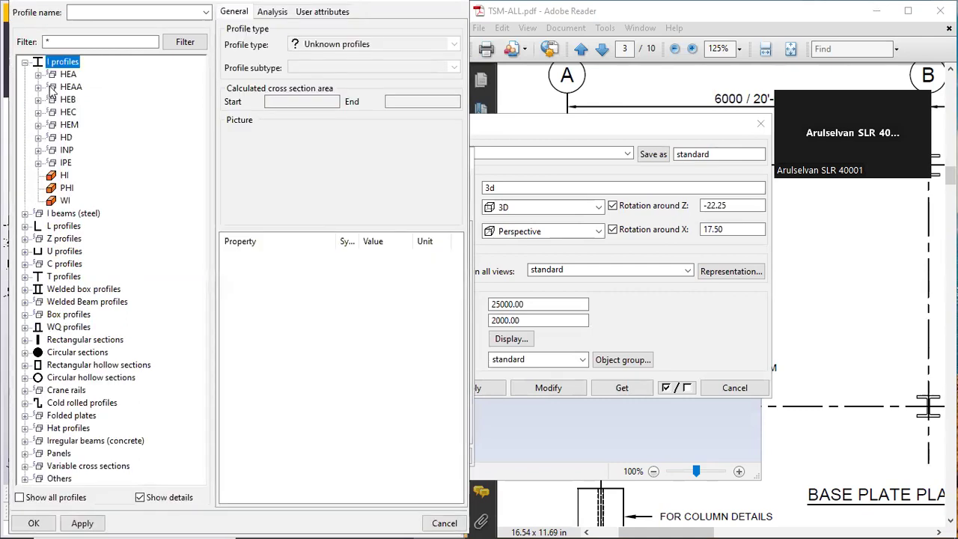
pyautogui.click(40, 75)
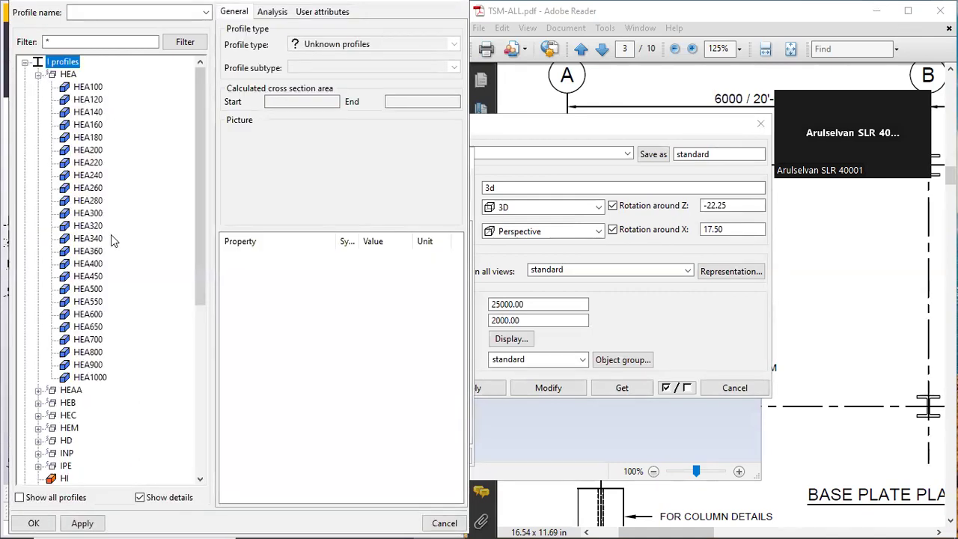
pyautogui.click(98, 265)
pyautogui.click(83, 523)
pyautogui.click(34, 523)
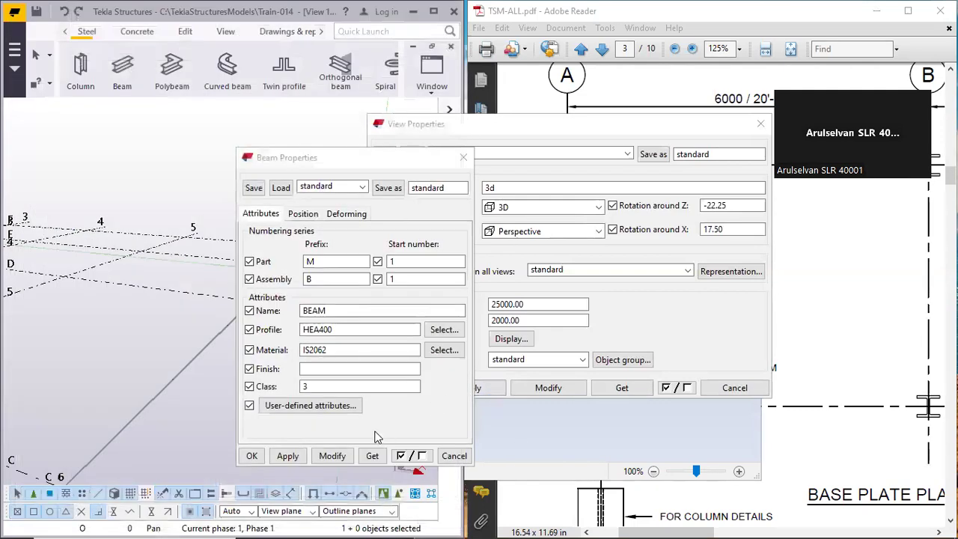
pyautogui.click(329, 456)
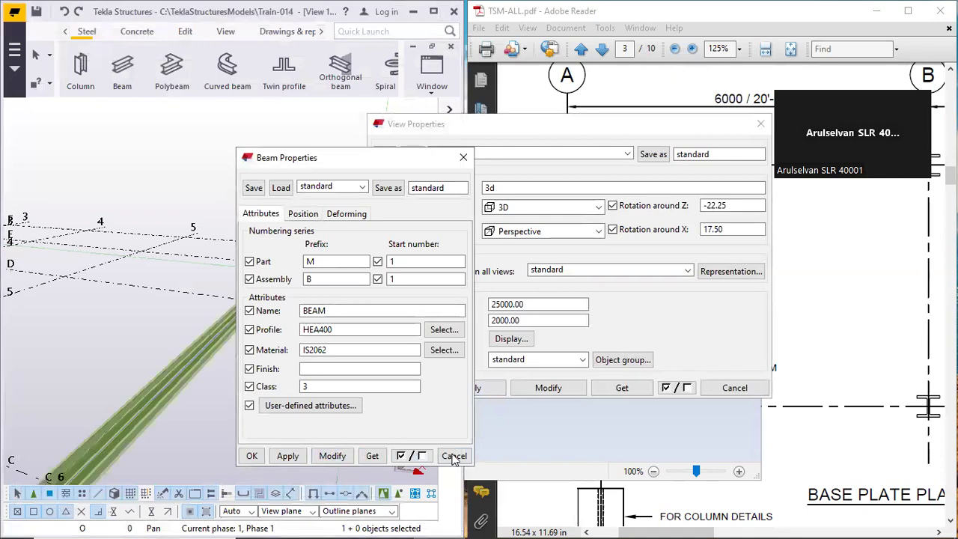
pyautogui.click(453, 457)
# Try Orthogonal projection on the 3D view of the beam and modify the view
pyautogui.scroll(-1, 268, 363)
pyautogui.moveTo(268, 363); pyautogui.dragTo(175, 286, button='middle')
pyautogui.scroll(3, 210, 288)
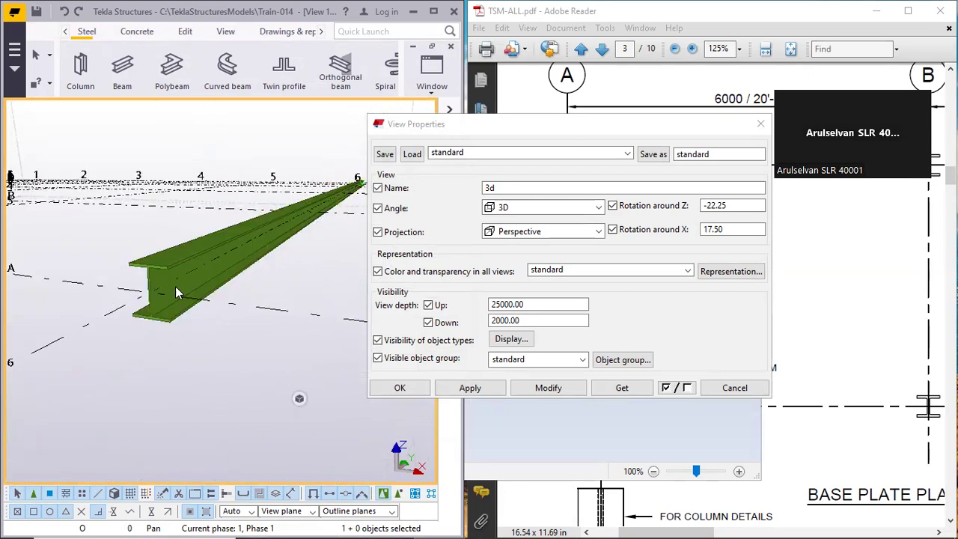
pyautogui.click(183, 288)
pyautogui.click(183, 289)
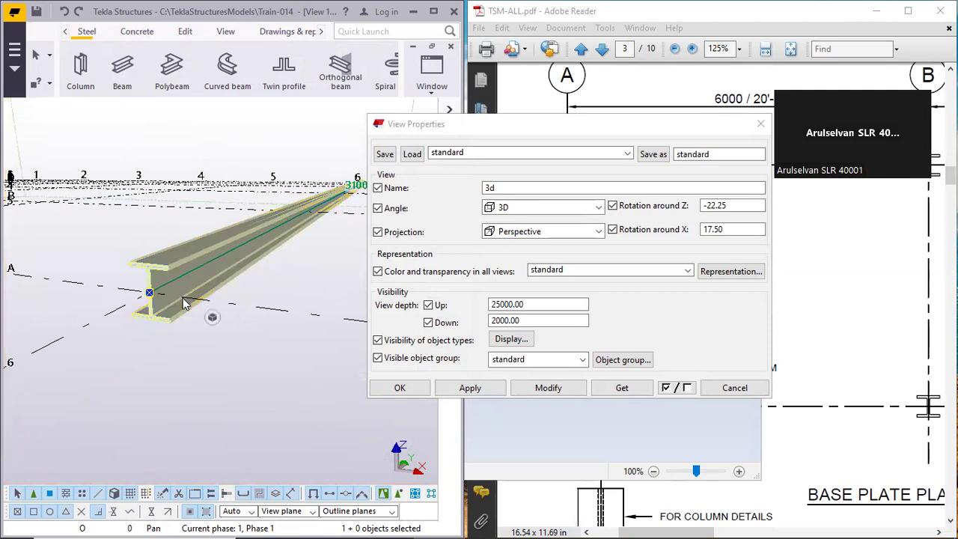
pyautogui.click(188, 372)
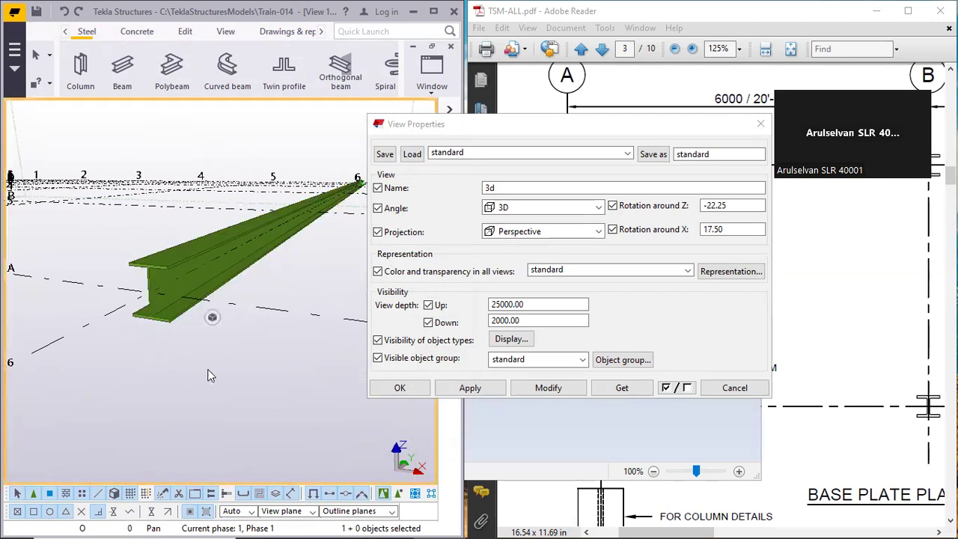
pyautogui.click(512, 234)
pyautogui.click(517, 248)
pyautogui.click(554, 390)
pyautogui.scroll(4, 248, 311)
pyautogui.scroll(5, 248, 311)
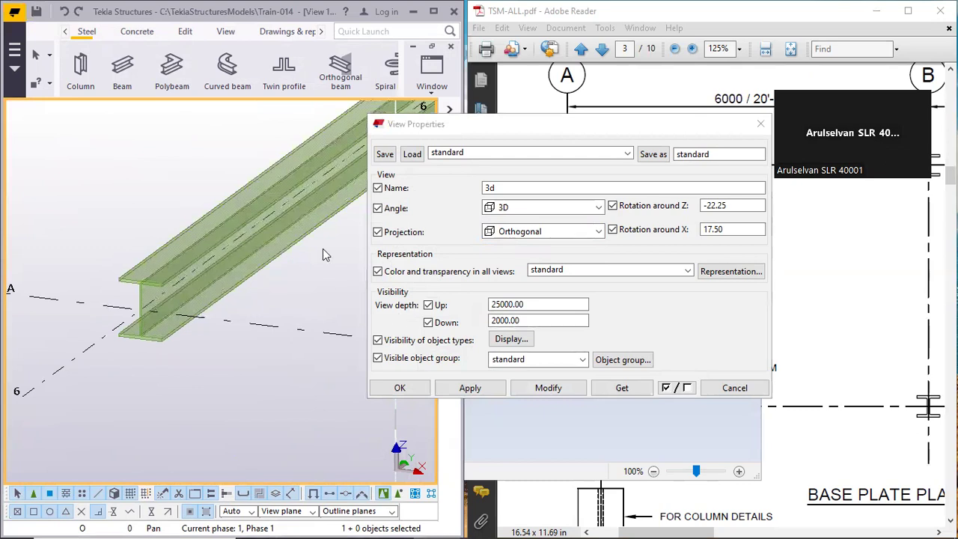
pyautogui.moveTo(323, 249); pyautogui.dragTo(310, 280, button='middle')
pyautogui.click(399, 388)
# Set the 3D view's projection back to Perspective in the view properties and modify the view
pyautogui.doubleClick(323, 403)
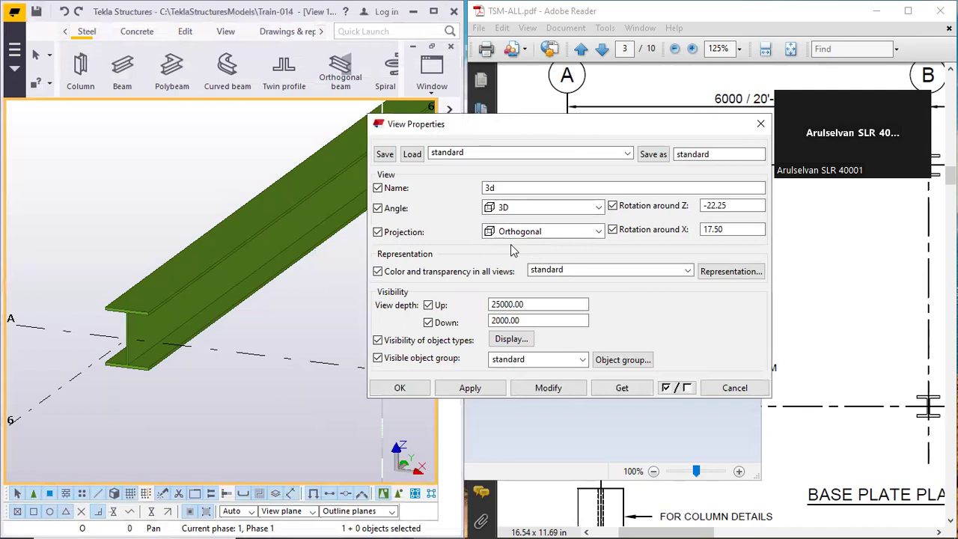
pyautogui.click(538, 232)
pyautogui.click(530, 261)
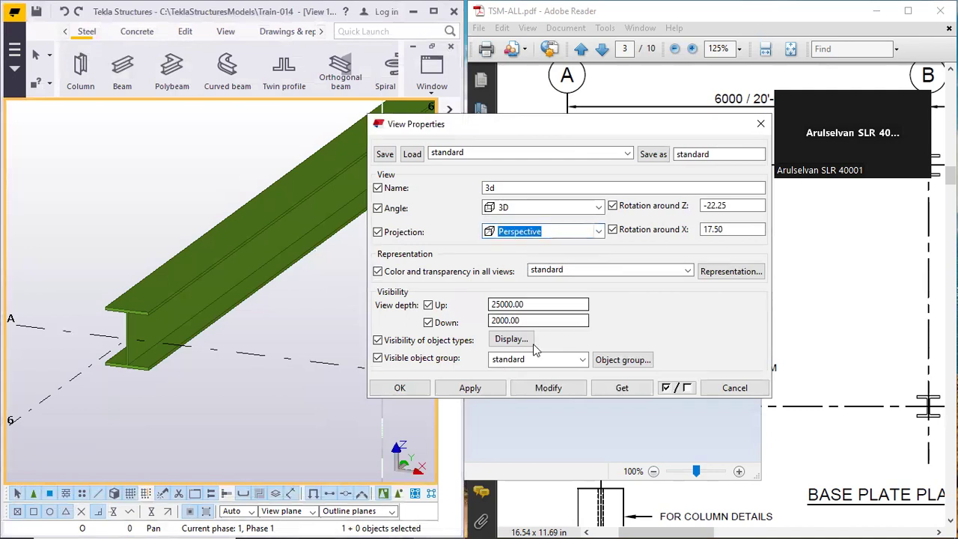
pyautogui.click(548, 388)
pyautogui.moveTo(250, 251); pyautogui.dragTo(261, 234, button='middle')
pyautogui.scroll(-4, 261, 233)
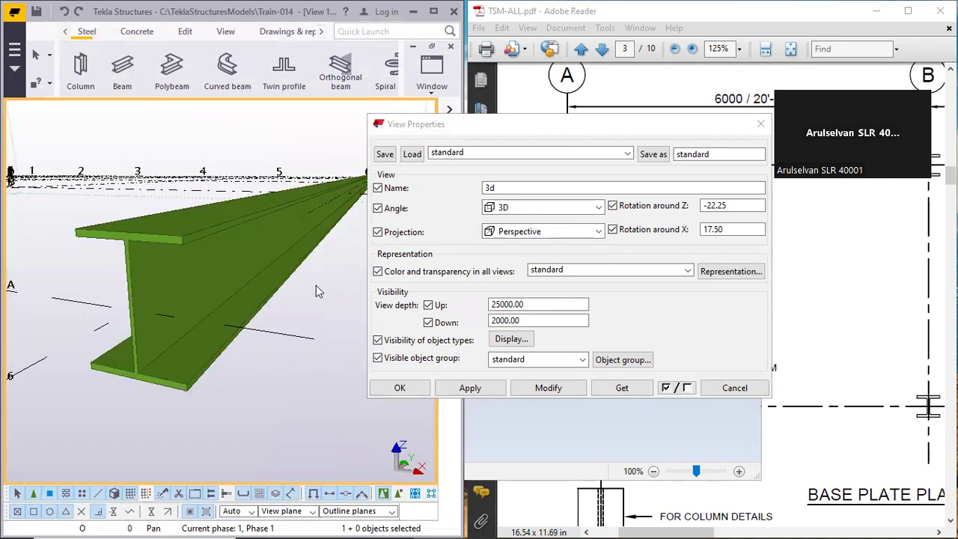
# Move the view properties clear of the model and examine the HEA400 beam in perspective, near and far
pyautogui.click(464, 127)
pyautogui.moveTo(464, 127); pyautogui.dragTo(556, 133)
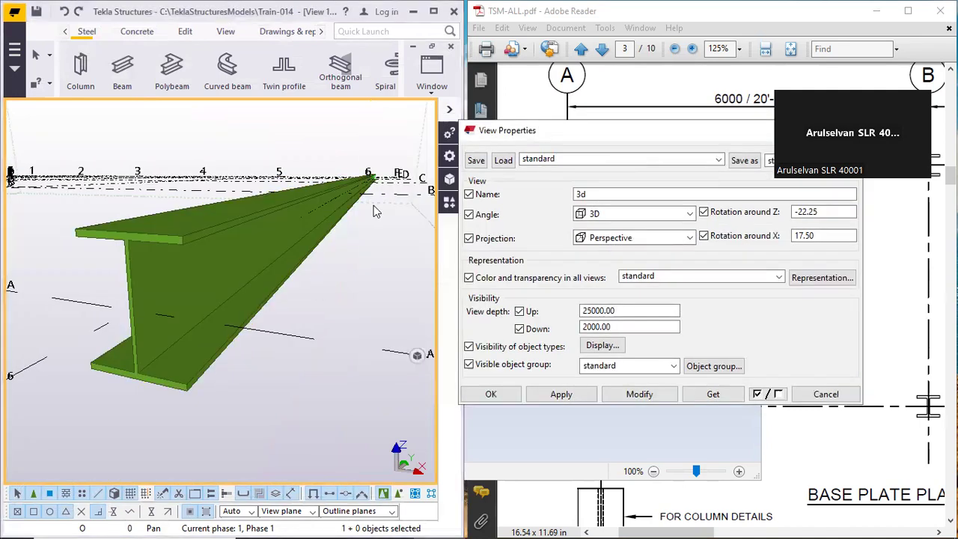
pyautogui.scroll(2, 294, 260)
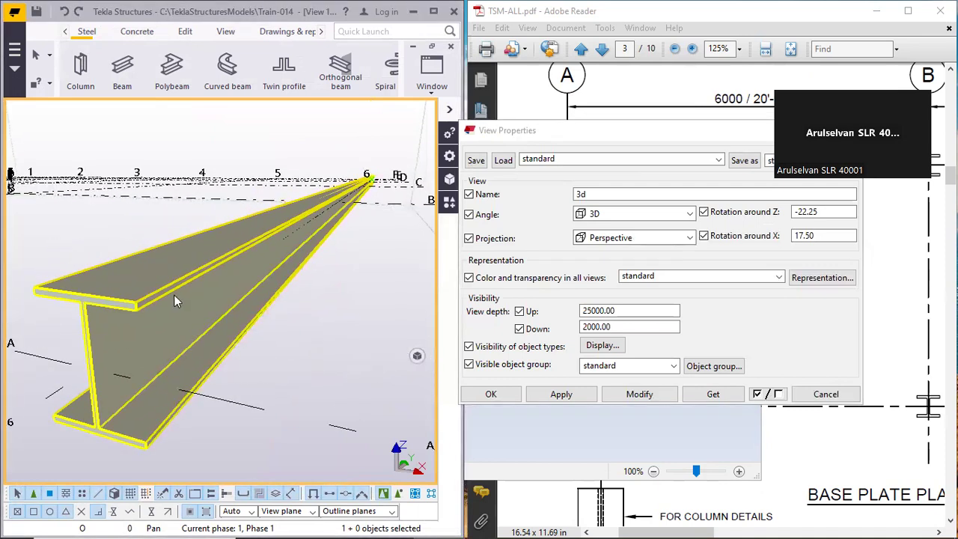
pyautogui.scroll(-2, 174, 299)
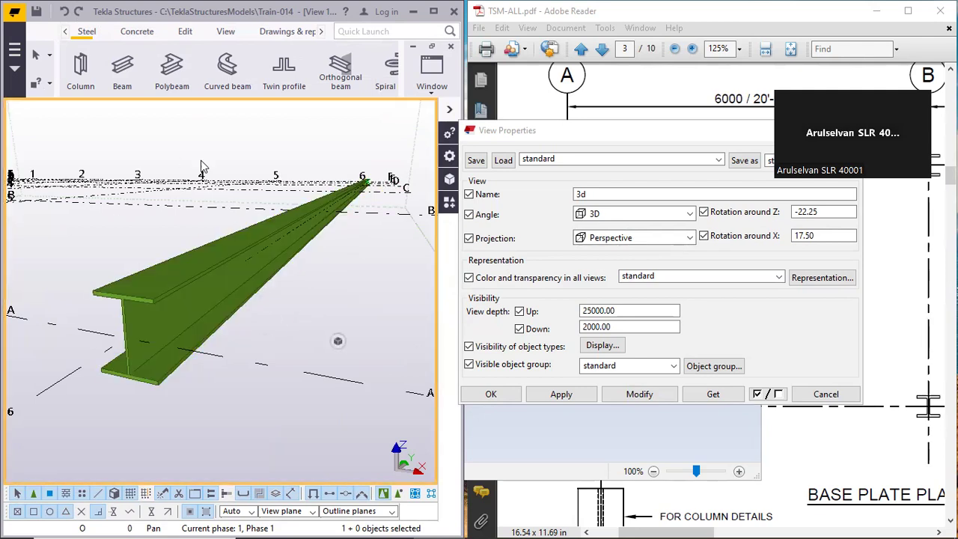
pyautogui.moveTo(312, 291); pyautogui.dragTo(341, 291, button='middle')
pyautogui.scroll(-3, 340, 288)
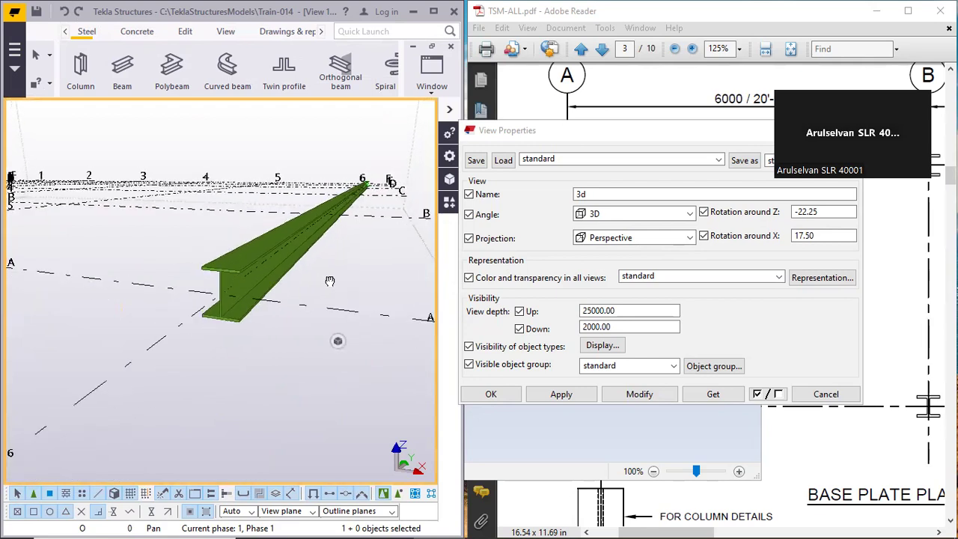
pyautogui.scroll(-4, 274, 269)
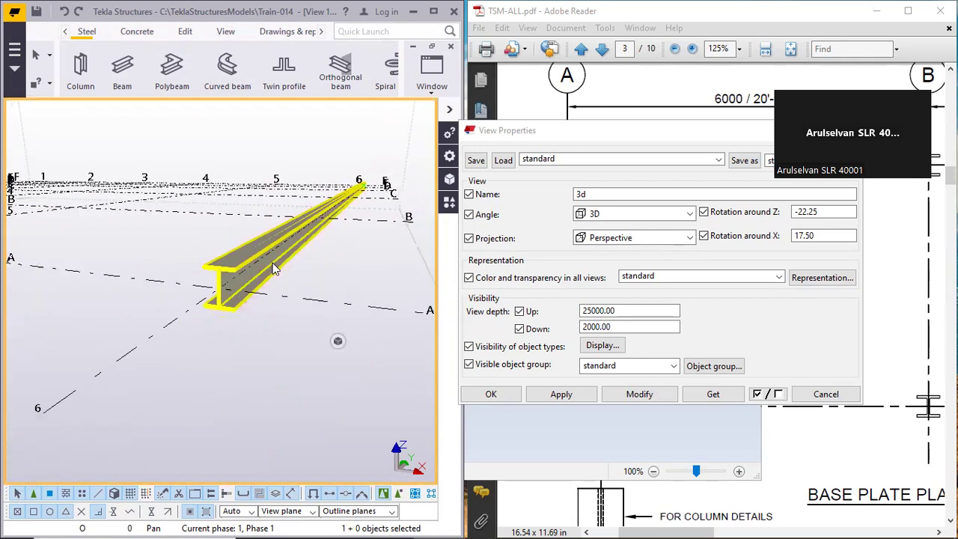
pyautogui.scroll(3, 295, 265)
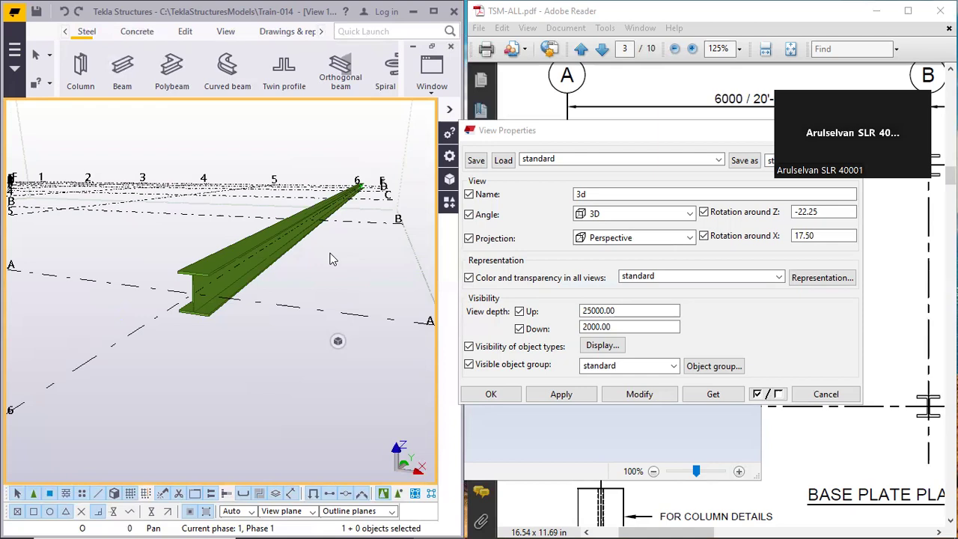
pyautogui.click(249, 294)
pyautogui.click(187, 295)
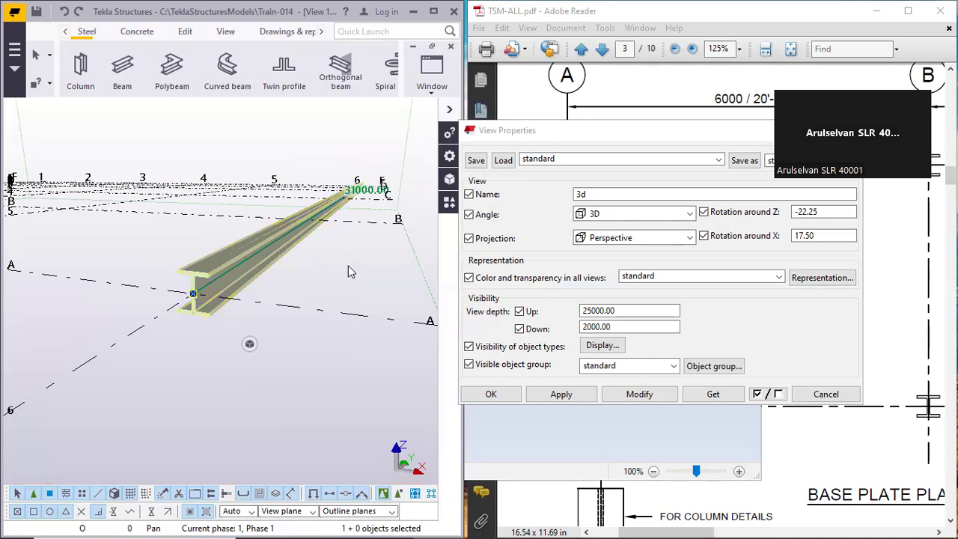
pyautogui.click(262, 285)
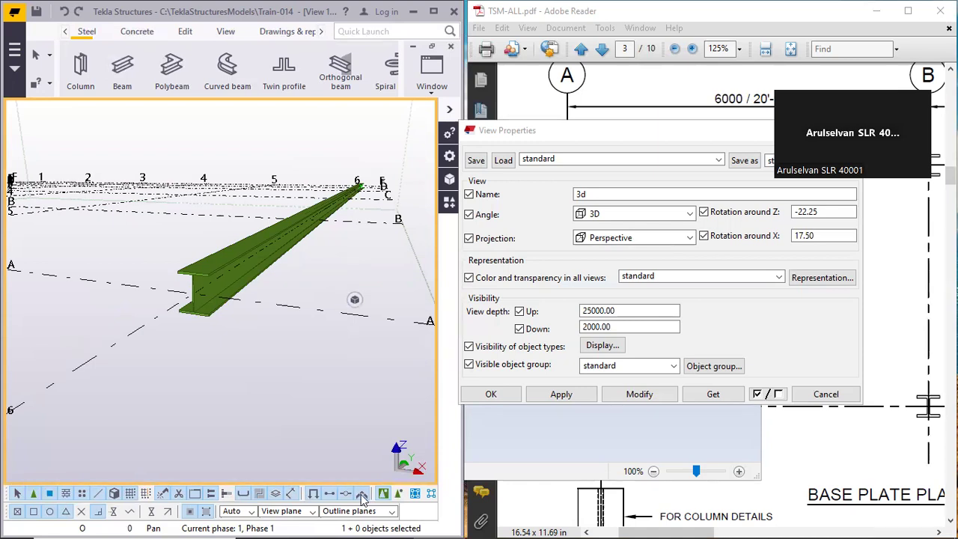
# Switch to Chrome, search Google for "virtual reality examples" and look through the results
pyautogui.click(490, 532)
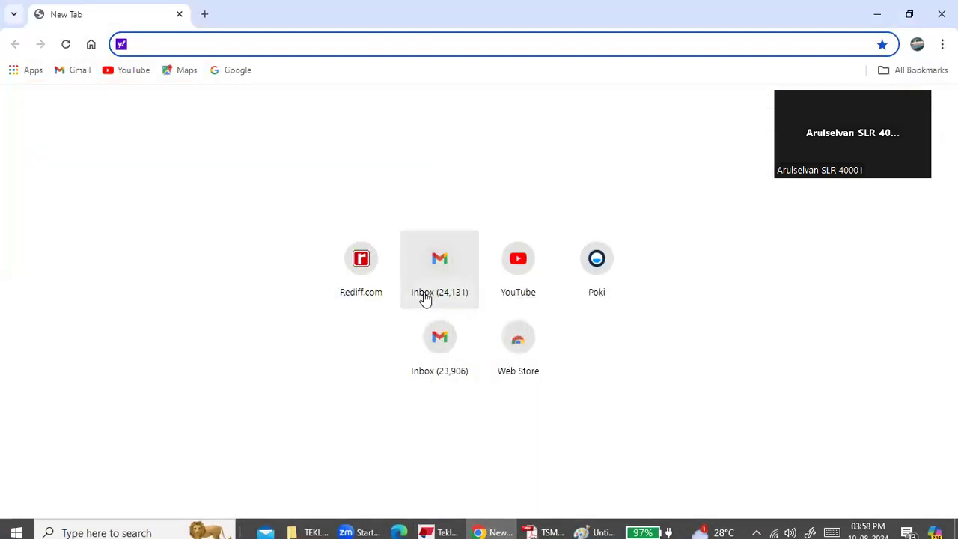
pyautogui.click(222, 77)
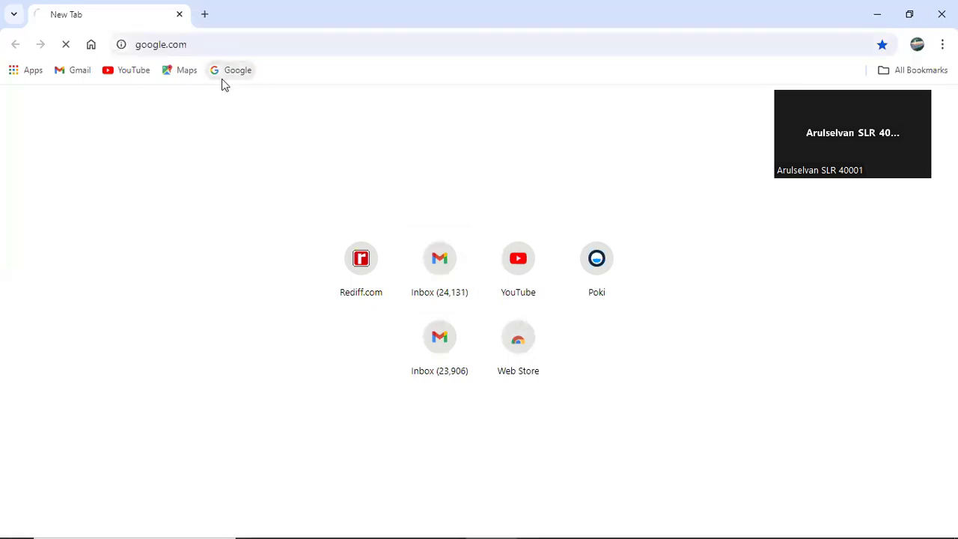
pyautogui.click(340, 268)
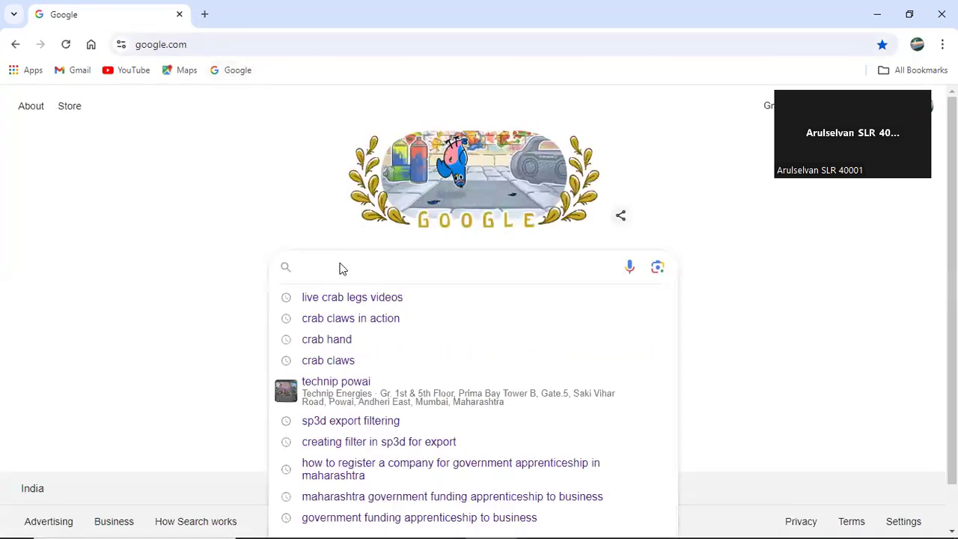
pyautogui.write('virtus')
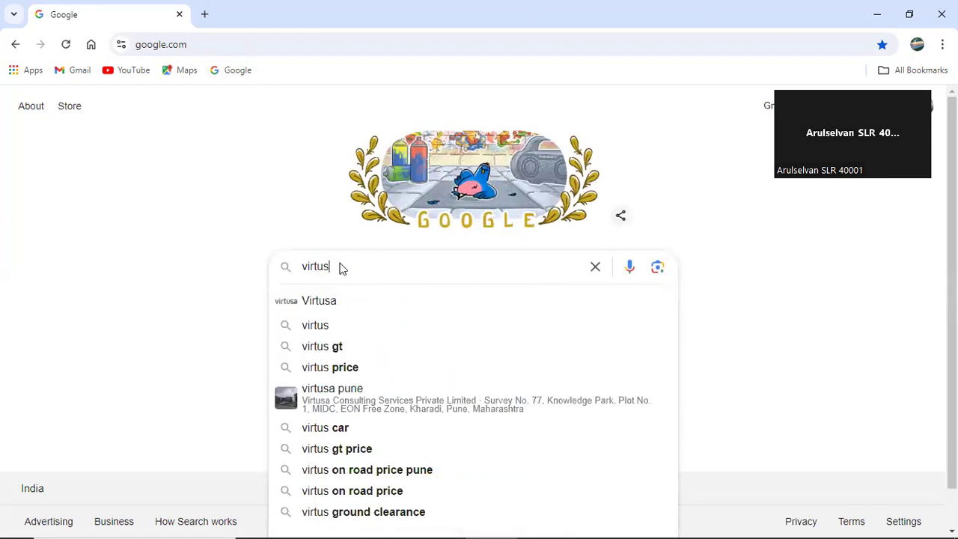
pyautogui.press('BackSpace')
pyautogui.write('al ')
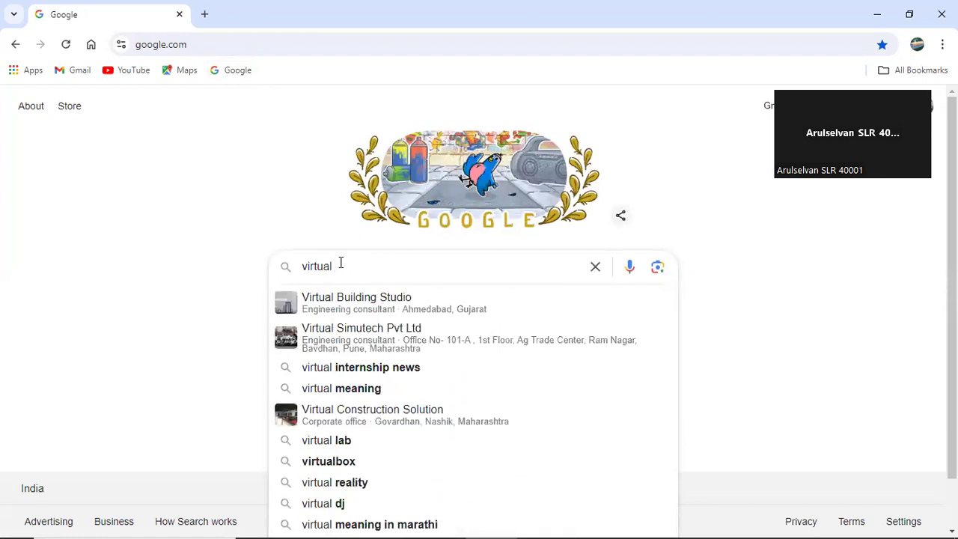
pyautogui.write('reality')
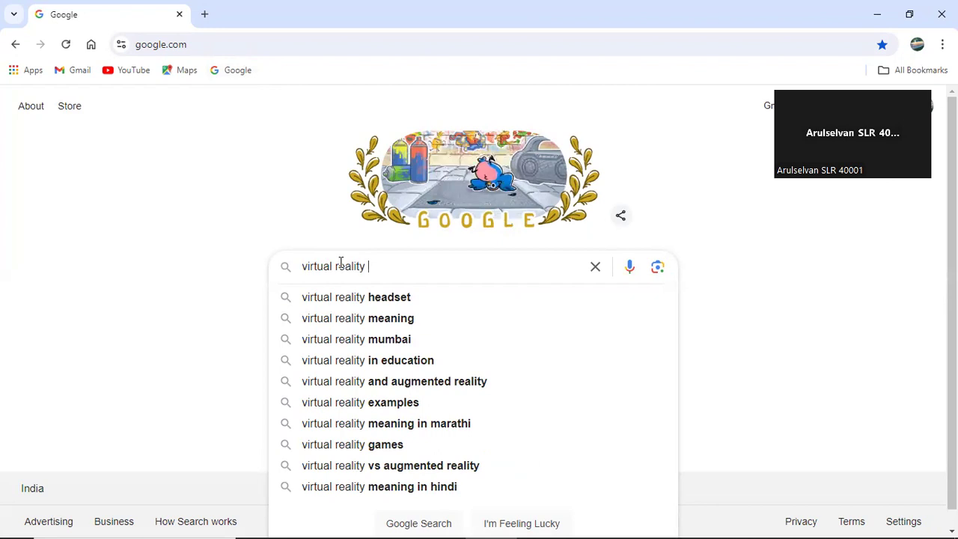
pyautogui.click(394, 405)
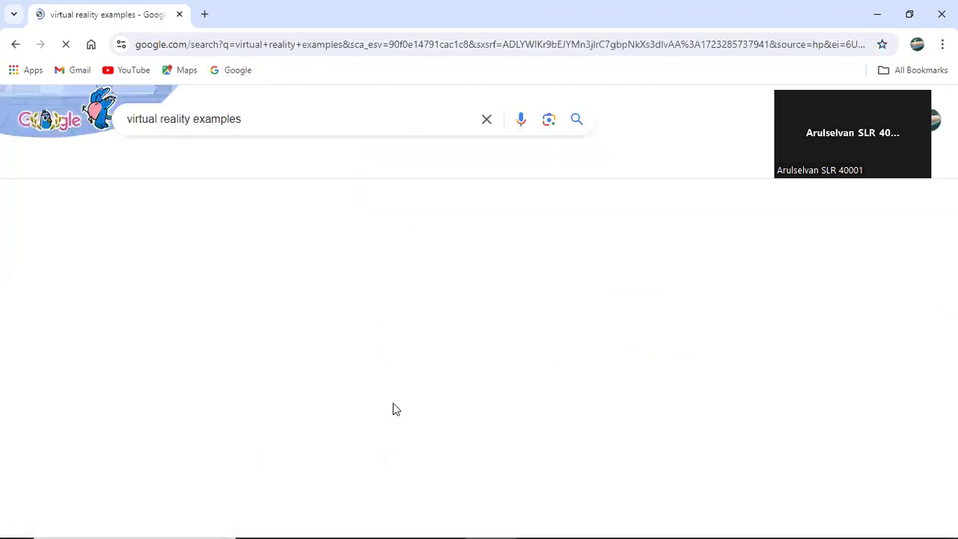
pyautogui.scroll(-4, 492, 345)
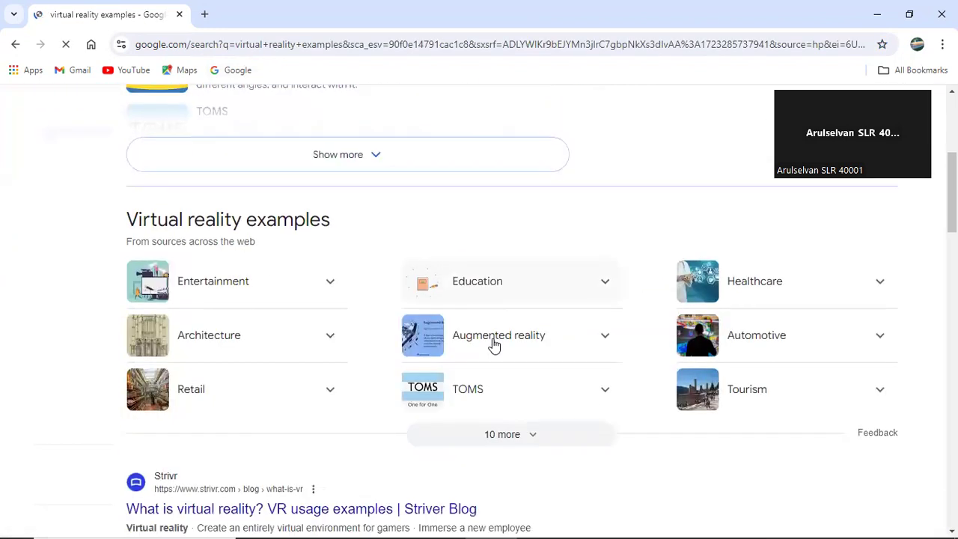
pyautogui.scroll(-5, 493, 340)
pyautogui.scroll(9, 492, 340)
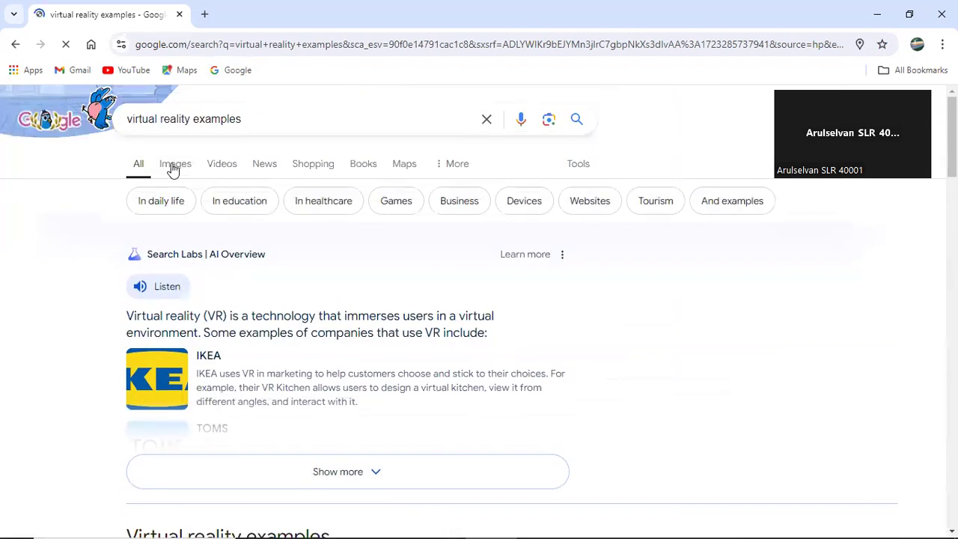
# Show the image results for the virtual reality examples search and look through the pictures of headset use
pyautogui.click(173, 166)
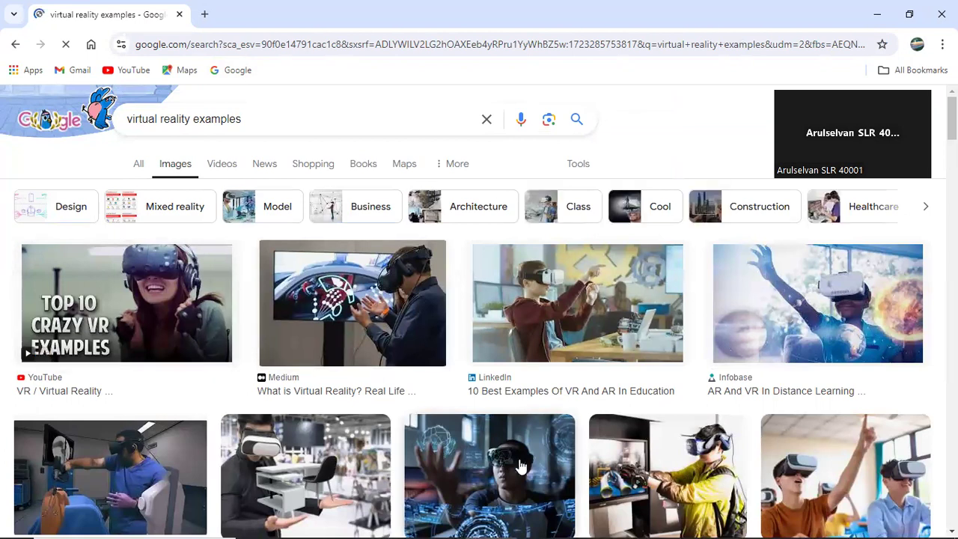
pyautogui.scroll(-1, 584, 419)
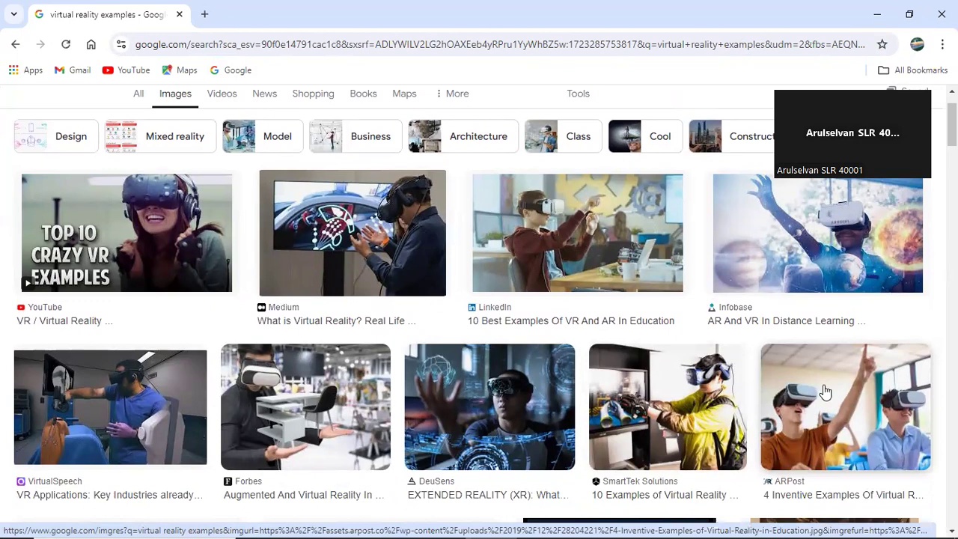
pyautogui.scroll(-1, 825, 392)
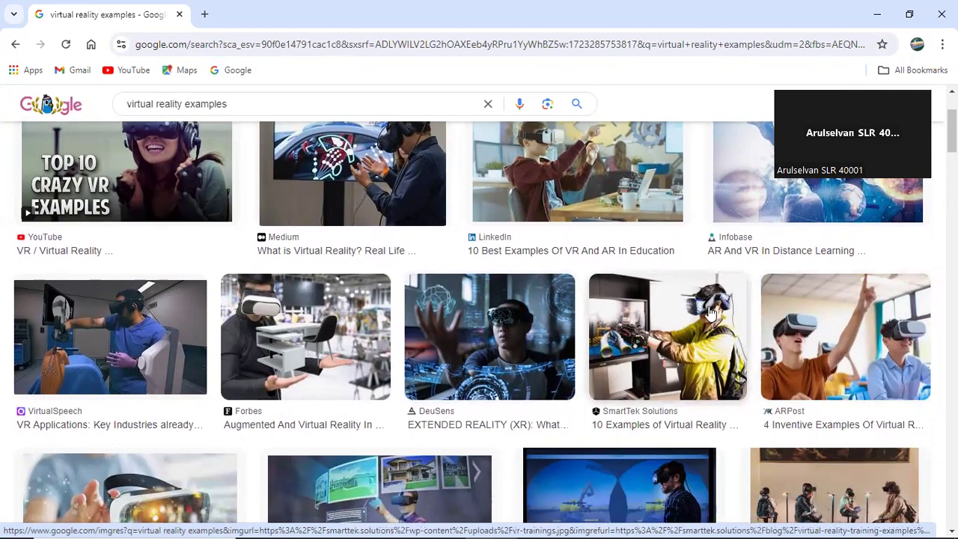
pyautogui.scroll(-1, 712, 313)
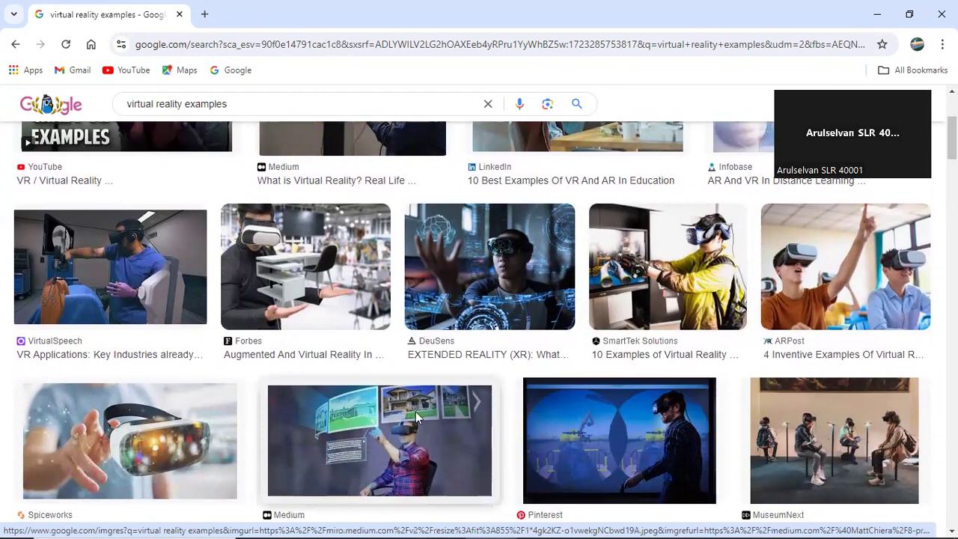
pyautogui.scroll(-3, 417, 417)
pyautogui.scroll(2, 479, 348)
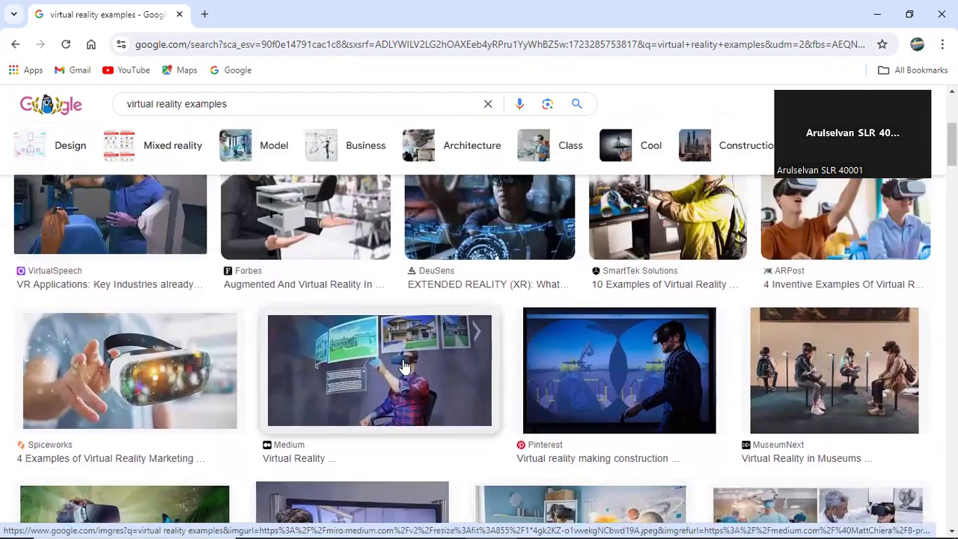
pyautogui.scroll(1, 482, 288)
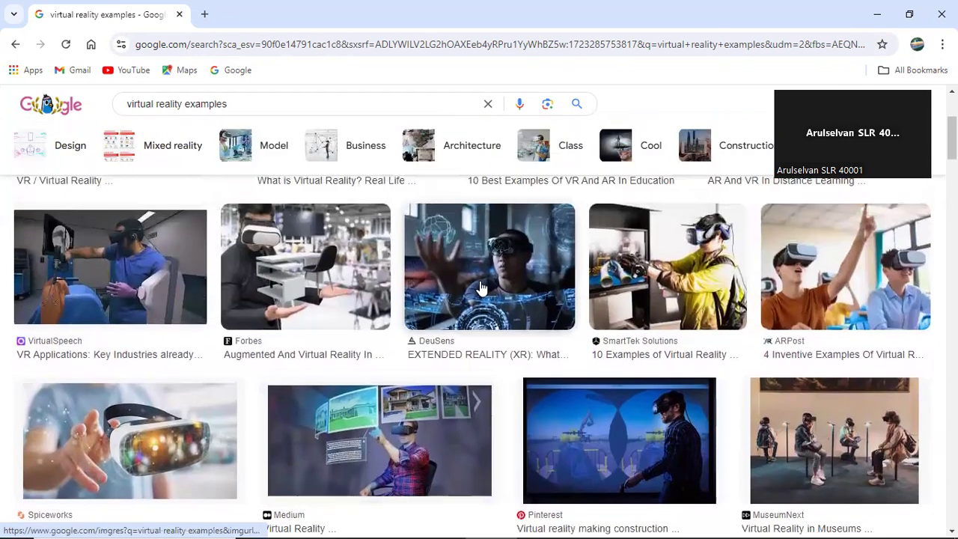
pyautogui.scroll(2, 453, 283)
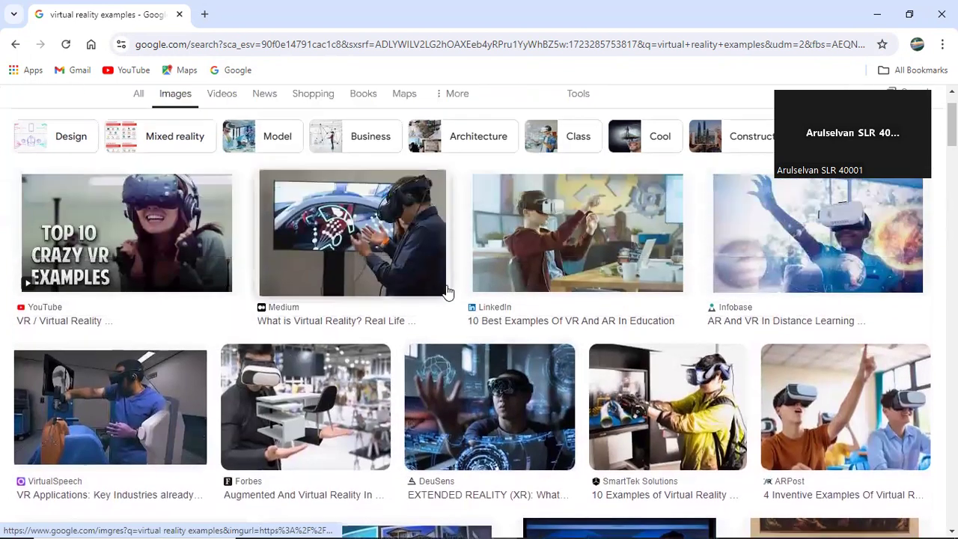
# Switch to Tekla Structures and select the HEA400 beam in the perspective 3D view
pyautogui.click(440, 524)
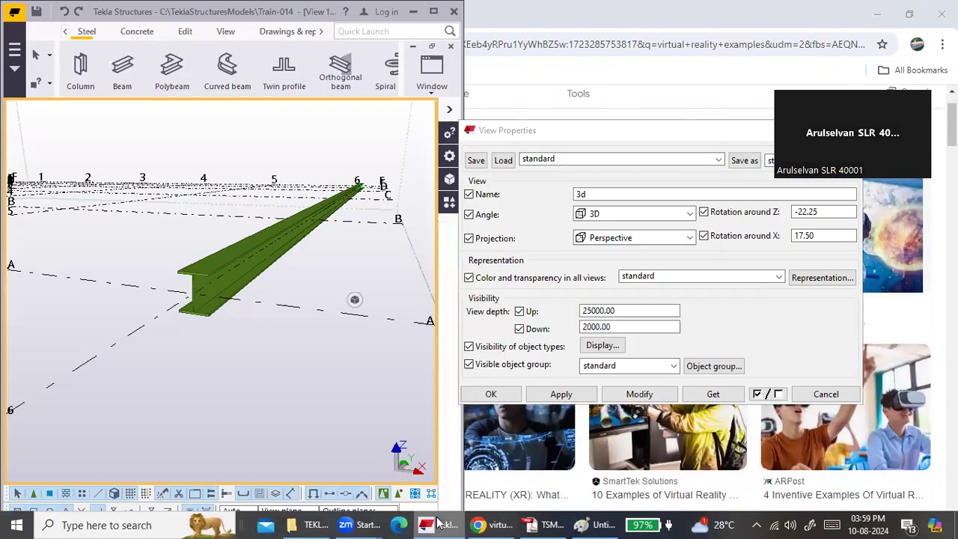
pyautogui.click(246, 274)
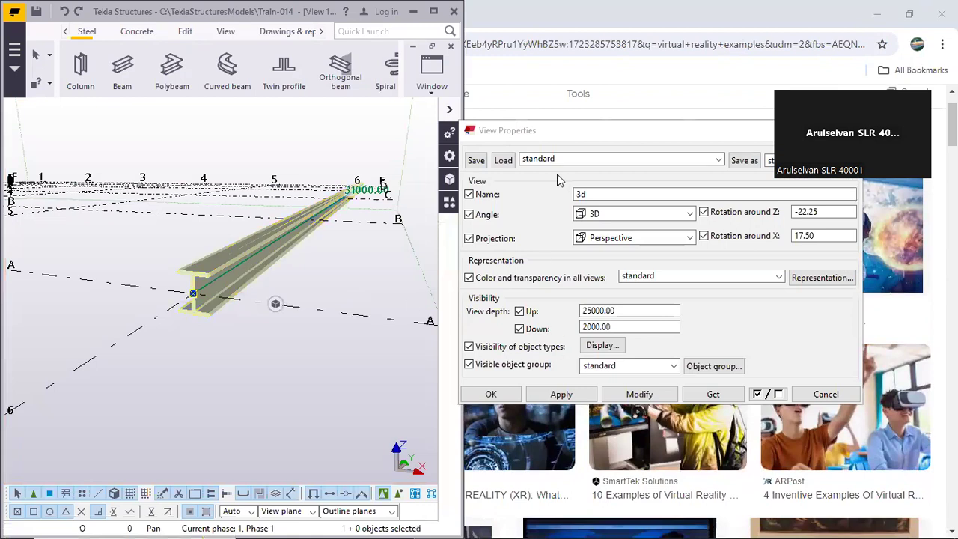
# Switch back to Chrome and open the preview of the Forbes image about augmented and virtual reality in retail
pyautogui.click(690, 76)
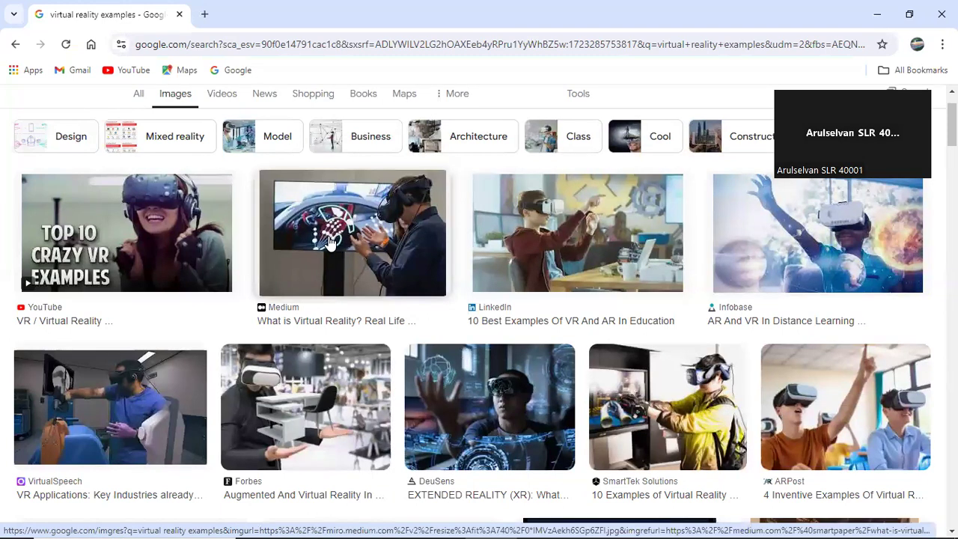
pyautogui.scroll(-1, 370, 275)
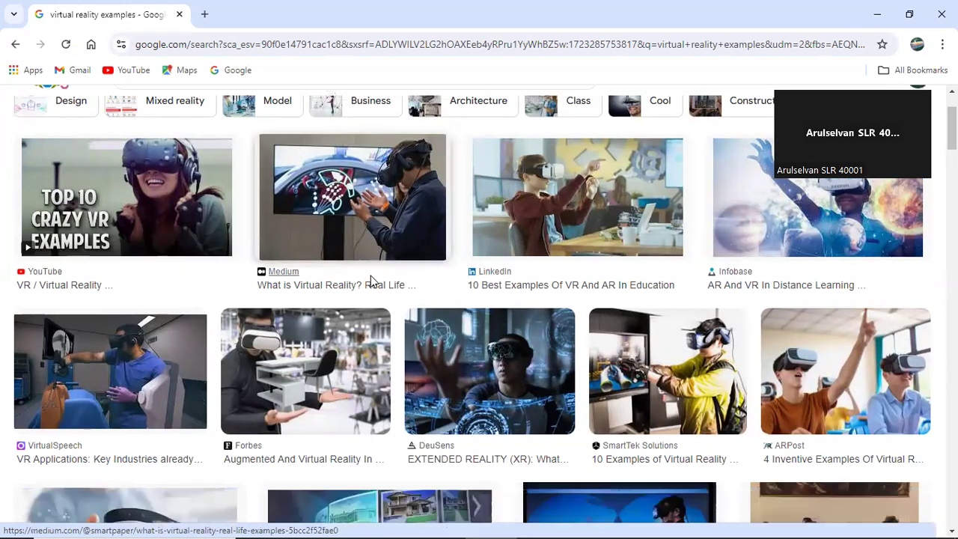
pyautogui.click(317, 322)
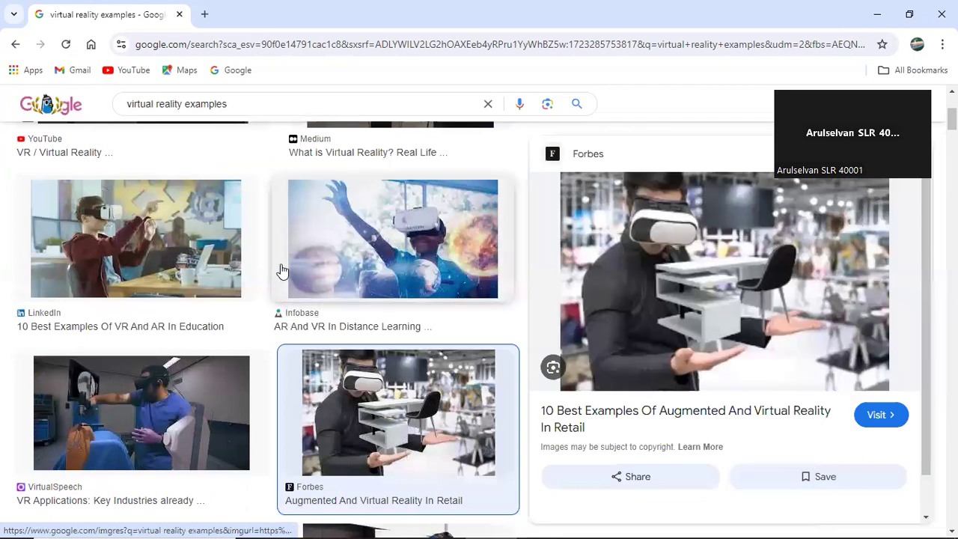
# Change the image search to "virtual reality tekla site" and run it
pyautogui.moveTo(252, 104); pyautogui.dragTo(140, 105)
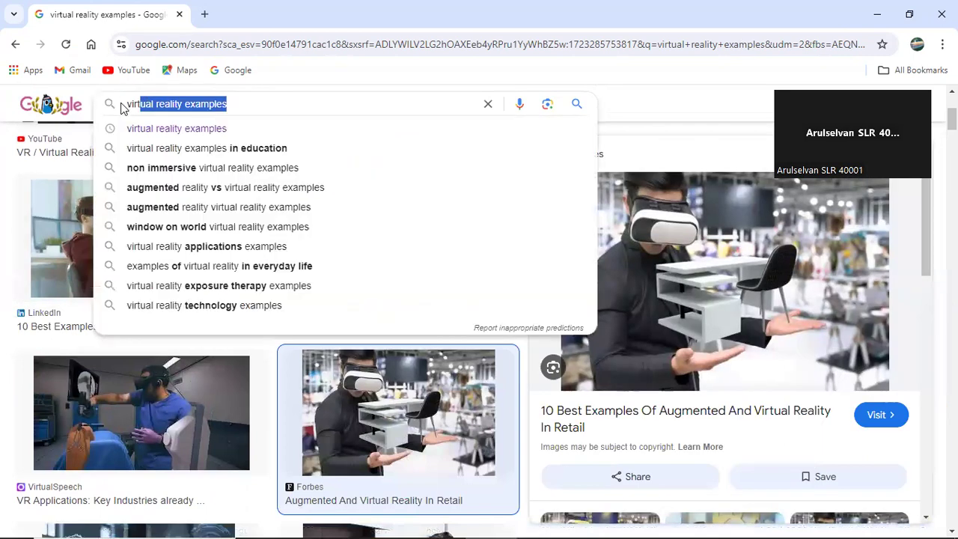
pyautogui.click(246, 106)
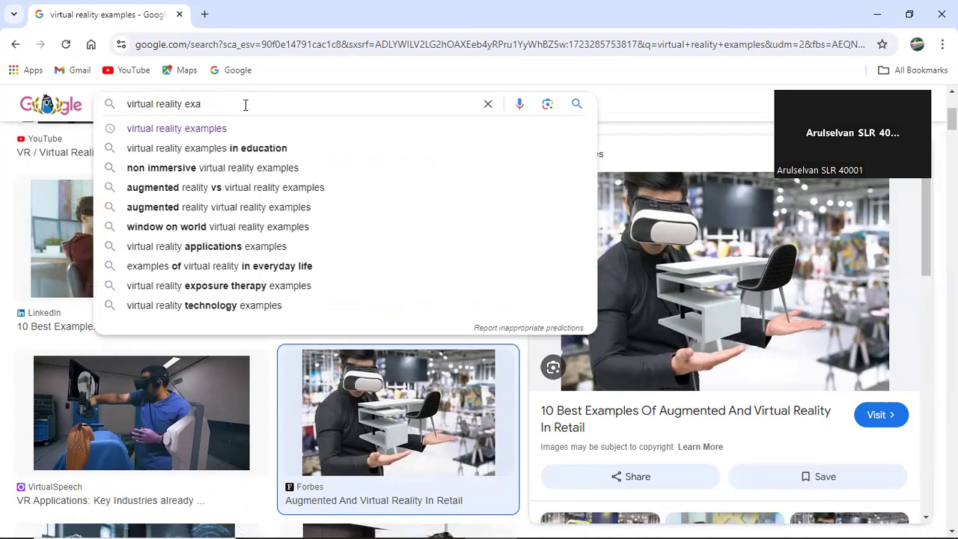
pyautogui.press('BackSpace')
pyautogui.press('BackSpace')
pyautogui.press('BackSpace')
pyautogui.write('tk')
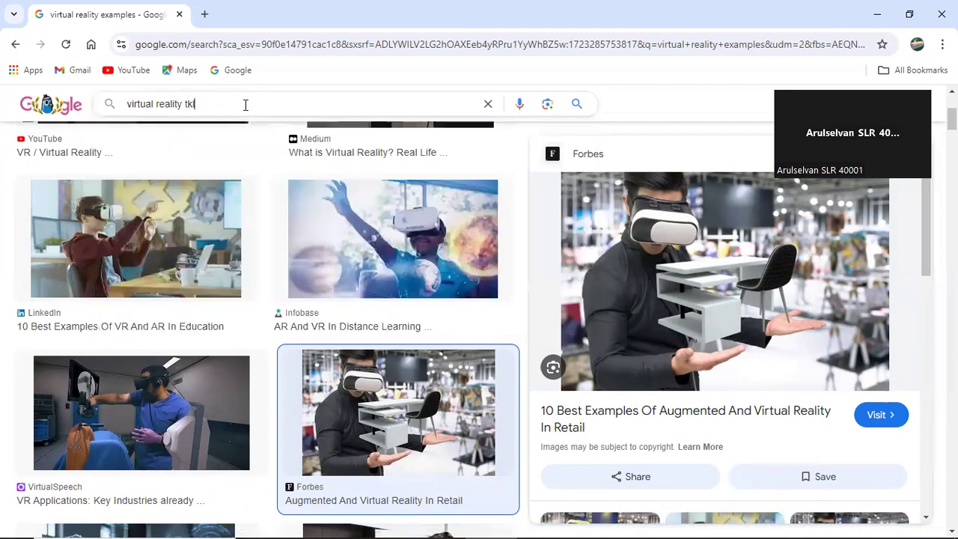
pyautogui.press('BackSpace')
pyautogui.write('ekla')
pyautogui.press('Return')
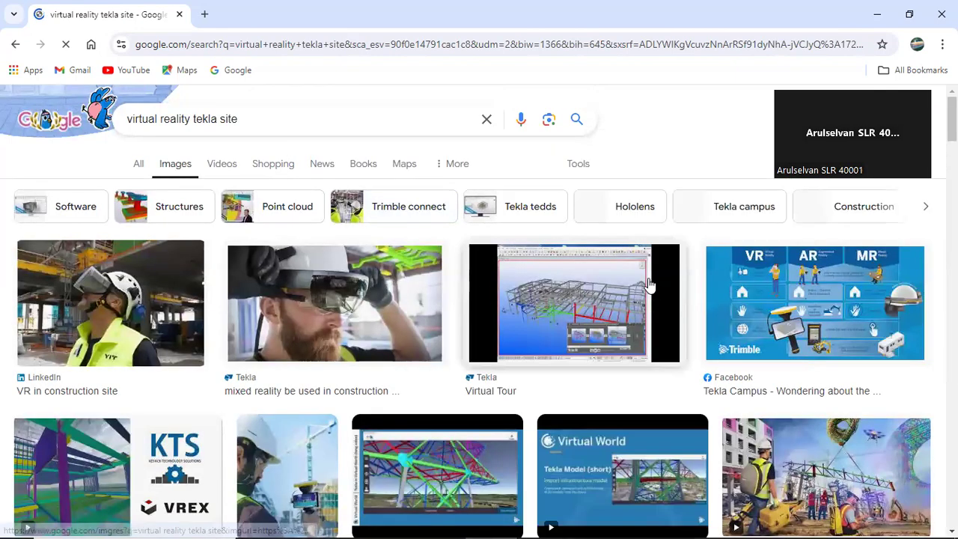
# Look through the Tekla virtual reality images for construction-site and steel model examples, ending back at the first results
pyautogui.scroll(-2, 575, 285)
pyautogui.scroll(-3, 567, 281)
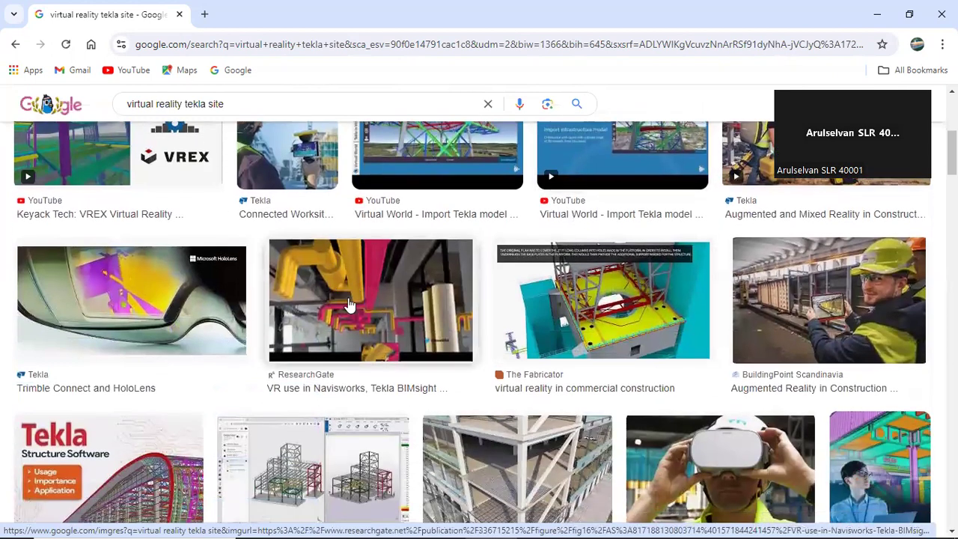
pyautogui.scroll(-1, 689, 303)
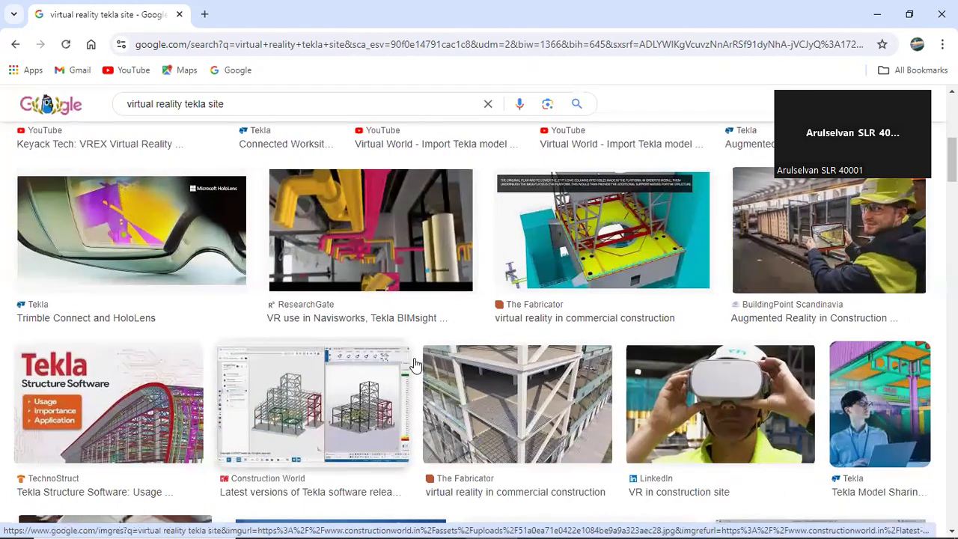
pyautogui.scroll(-3, 483, 300)
pyautogui.scroll(-5, 507, 345)
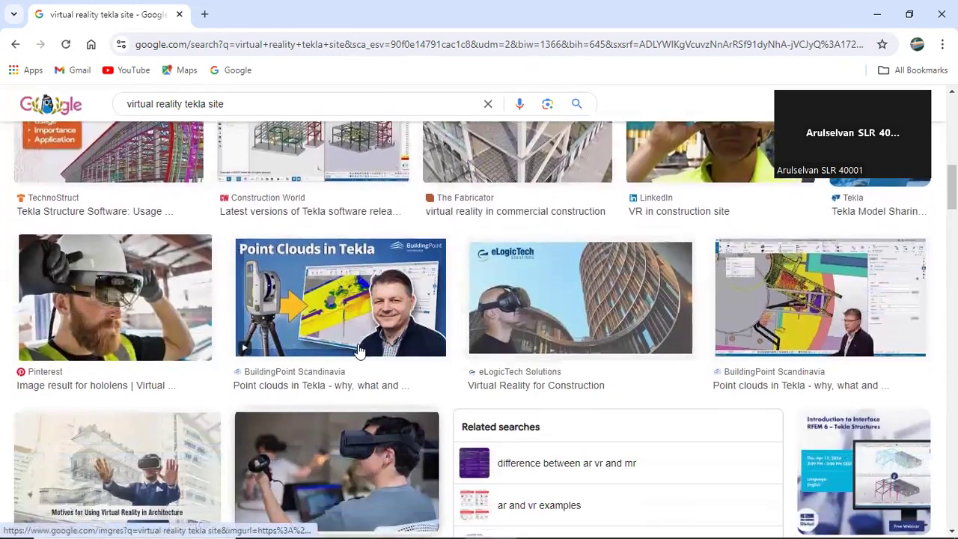
pyautogui.scroll(-2, 507, 348)
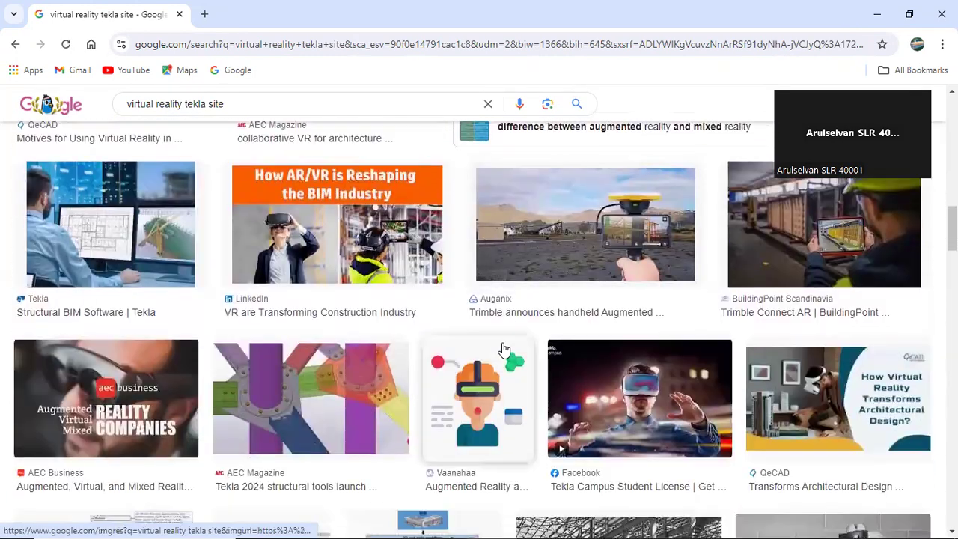
pyautogui.scroll(1, 779, 284)
pyautogui.scroll(-4, 667, 285)
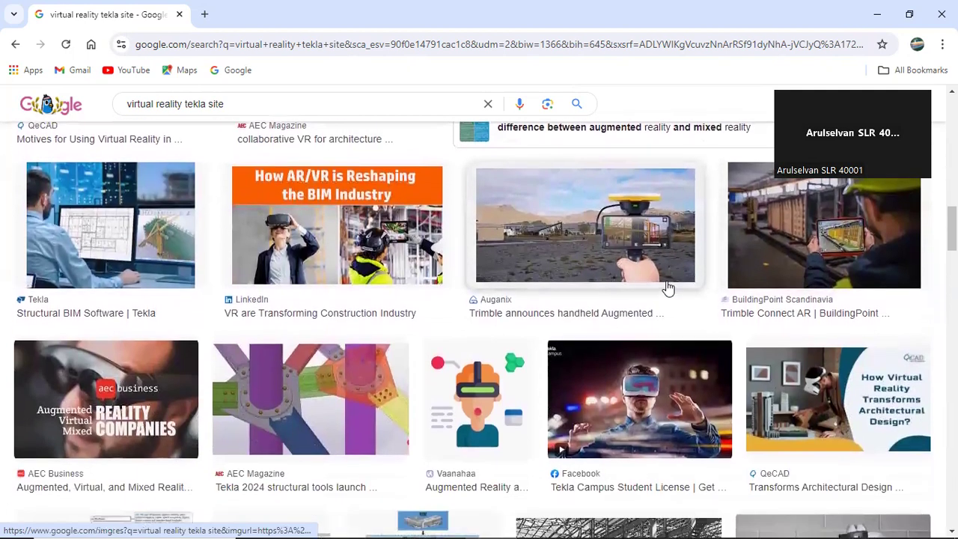
pyautogui.scroll(1, 599, 292)
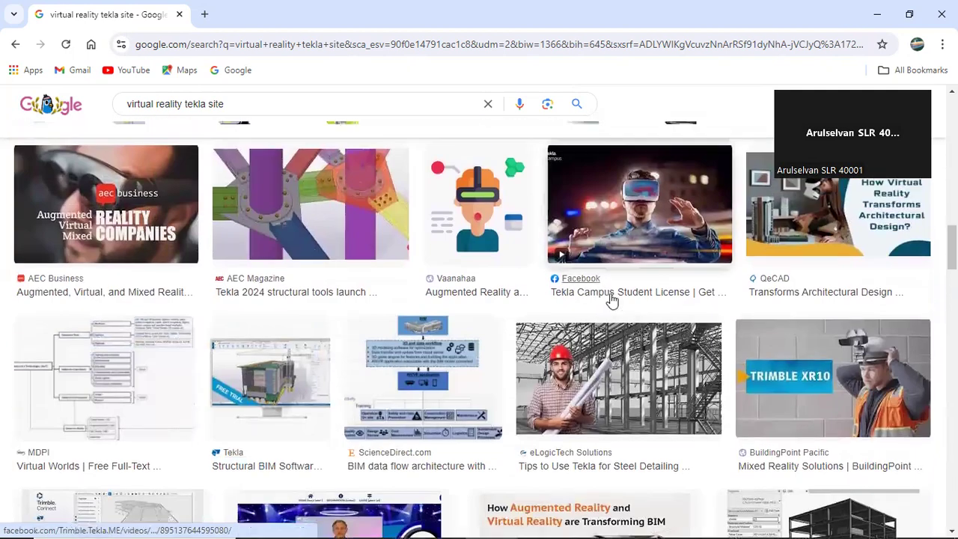
pyautogui.scroll(-5, 781, 306)
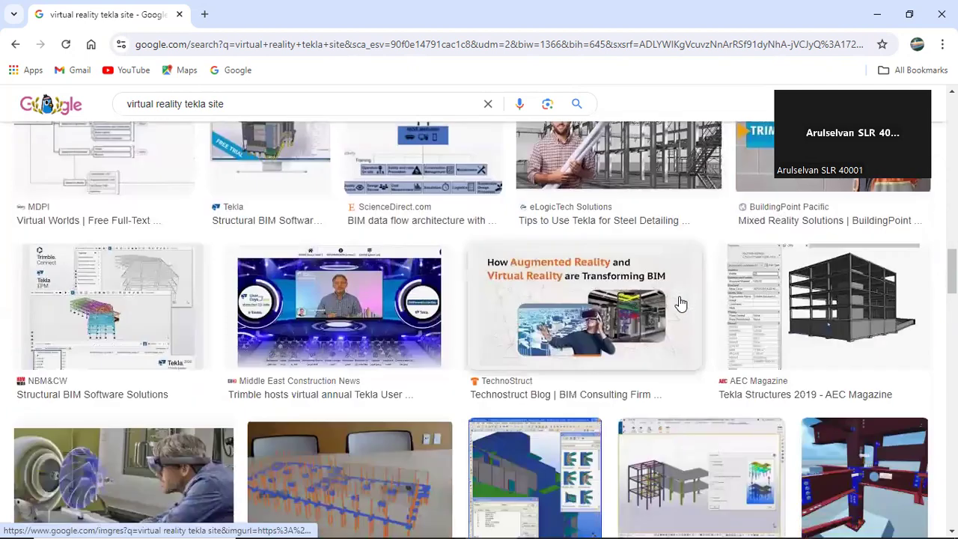
pyautogui.scroll(-1, 509, 299)
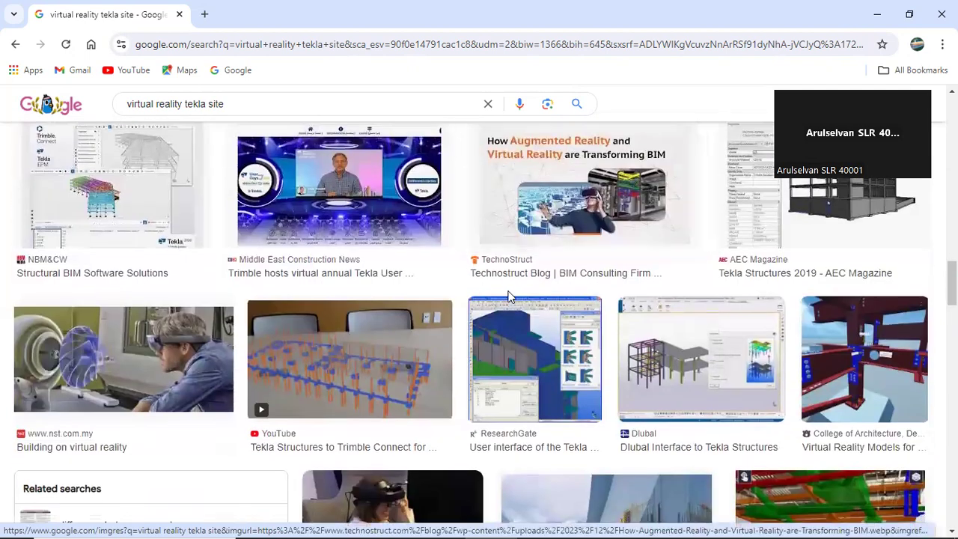
pyautogui.scroll(-3, 589, 326)
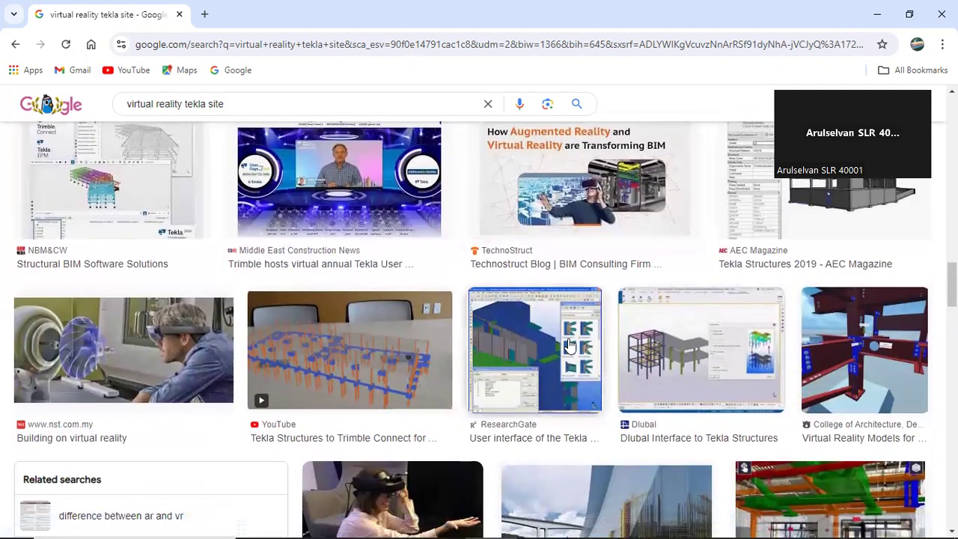
pyautogui.scroll(-5, 627, 330)
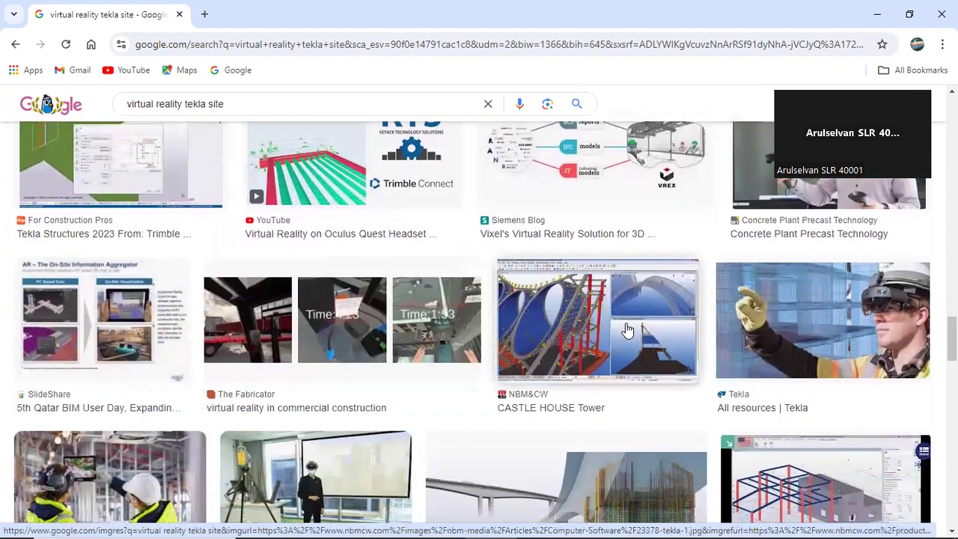
pyautogui.scroll(-1, 627, 331)
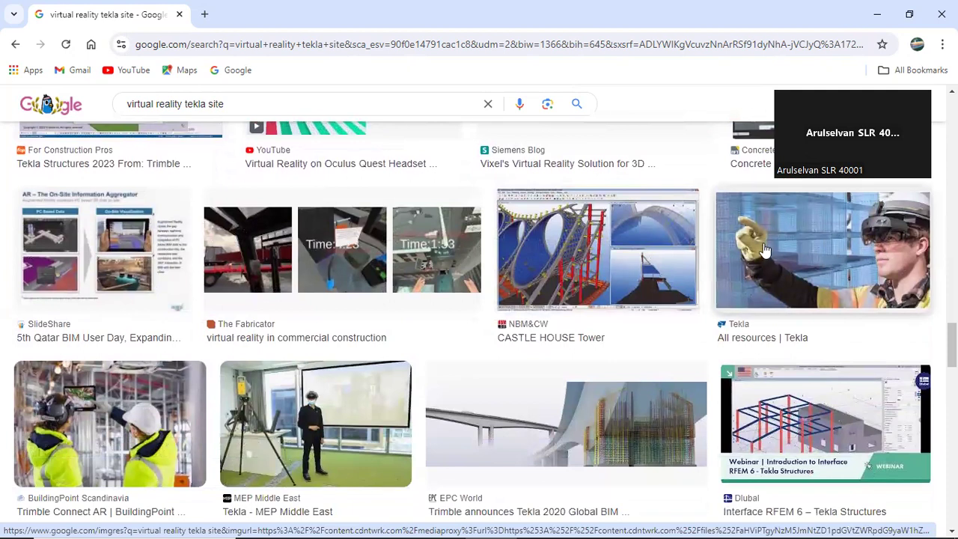
pyautogui.scroll(-1, 765, 250)
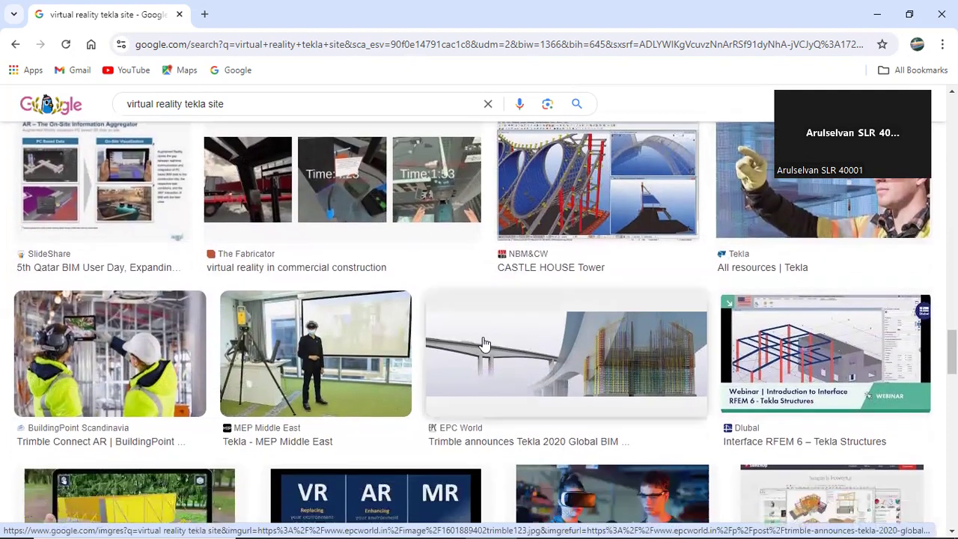
pyautogui.scroll(-5, 494, 344)
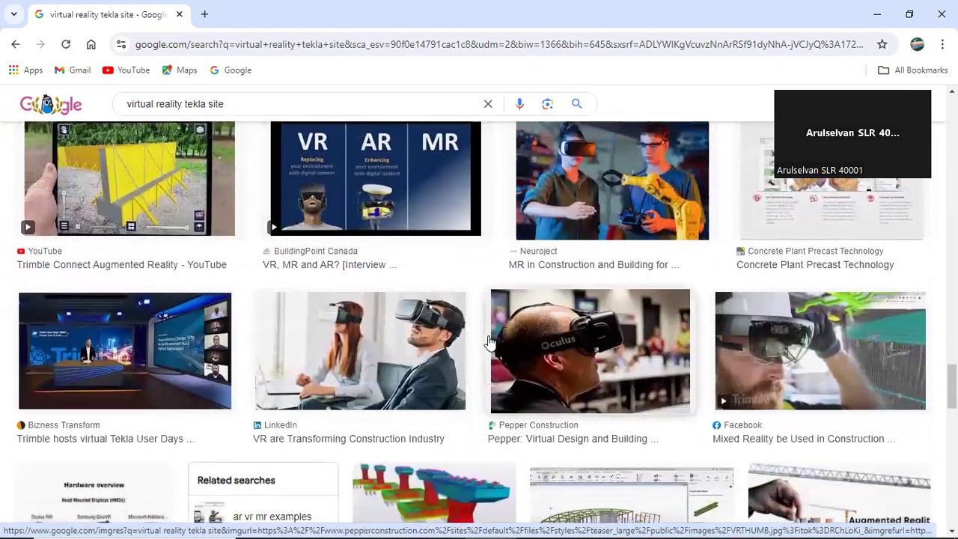
pyautogui.scroll(-2, 659, 344)
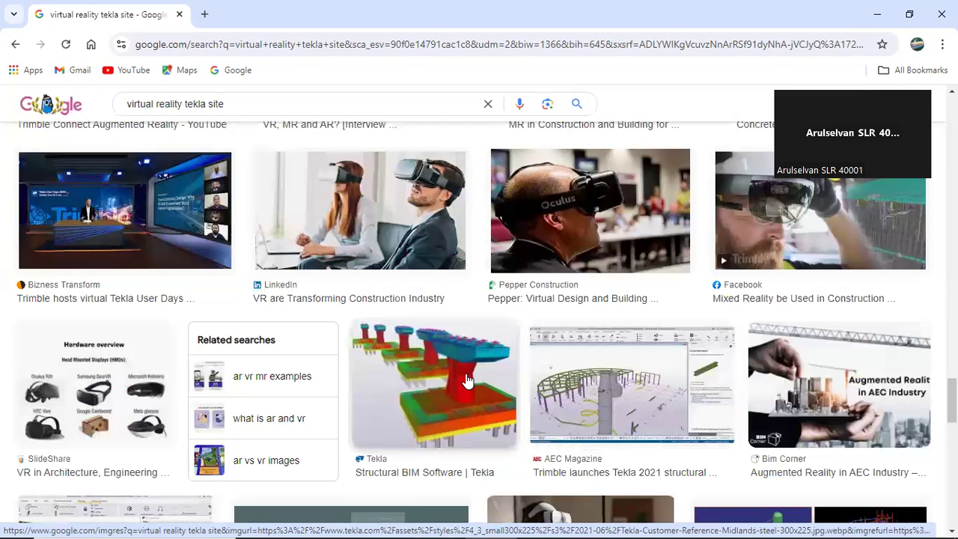
pyautogui.scroll(-5, 440, 398)
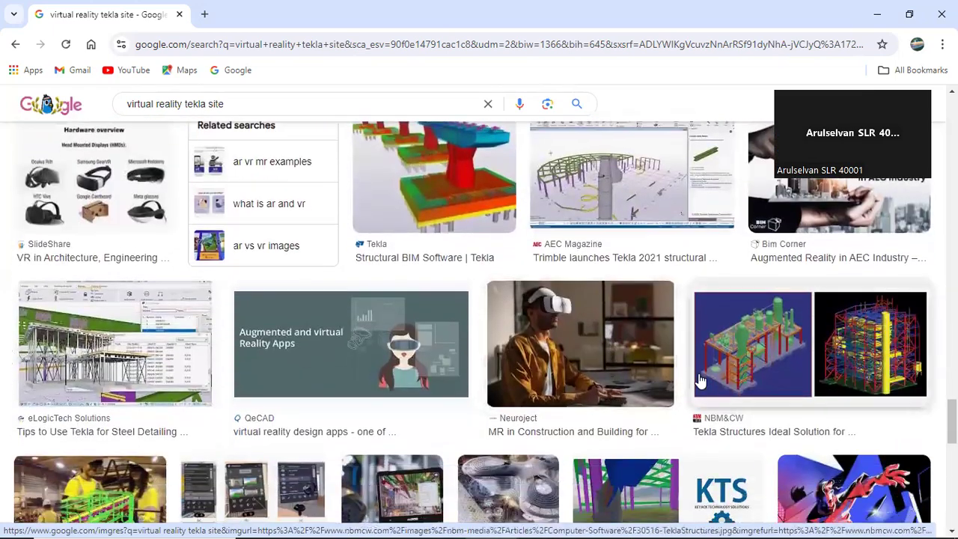
pyautogui.scroll(12, 700, 381)
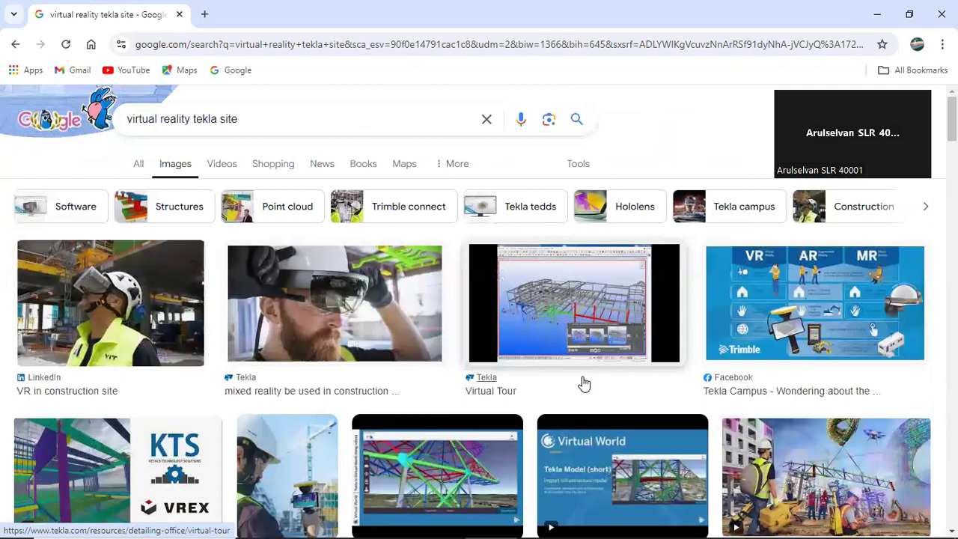
# Return to Tekla Structures, shift the view properties nearer to the model and examine the selected beam up close in perspective
pyautogui.click(137, 163)
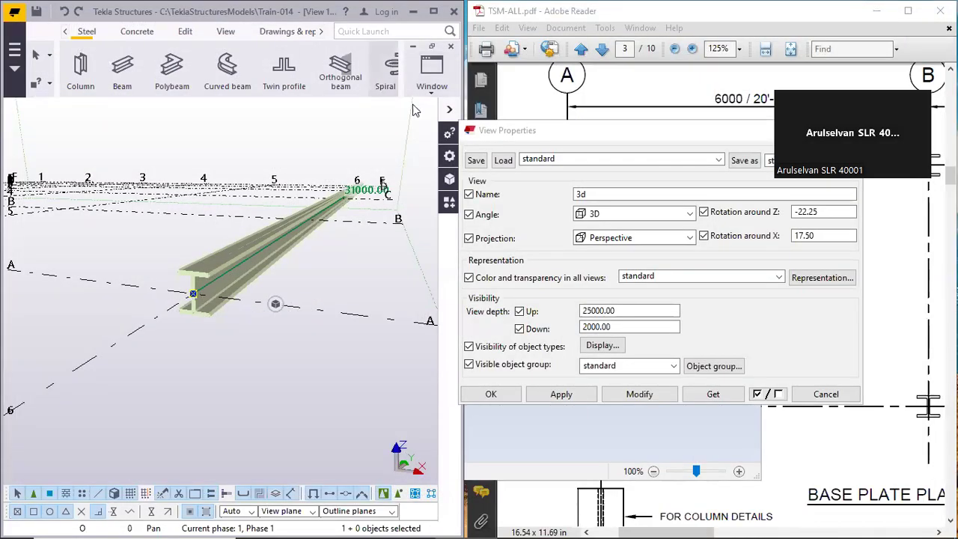
pyautogui.moveTo(531, 132); pyautogui.dragTo(464, 124)
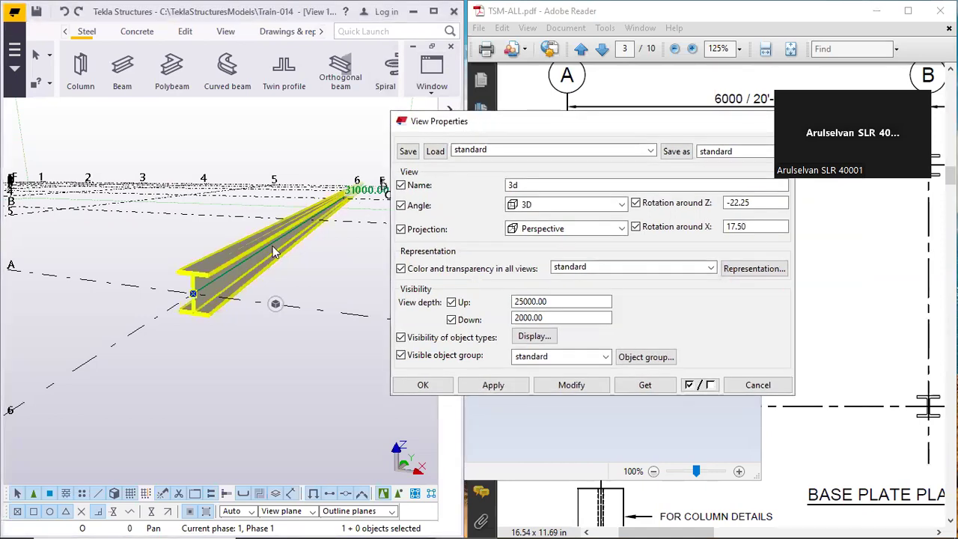
pyautogui.scroll(5, 228, 284)
pyautogui.scroll(-3, 260, 274)
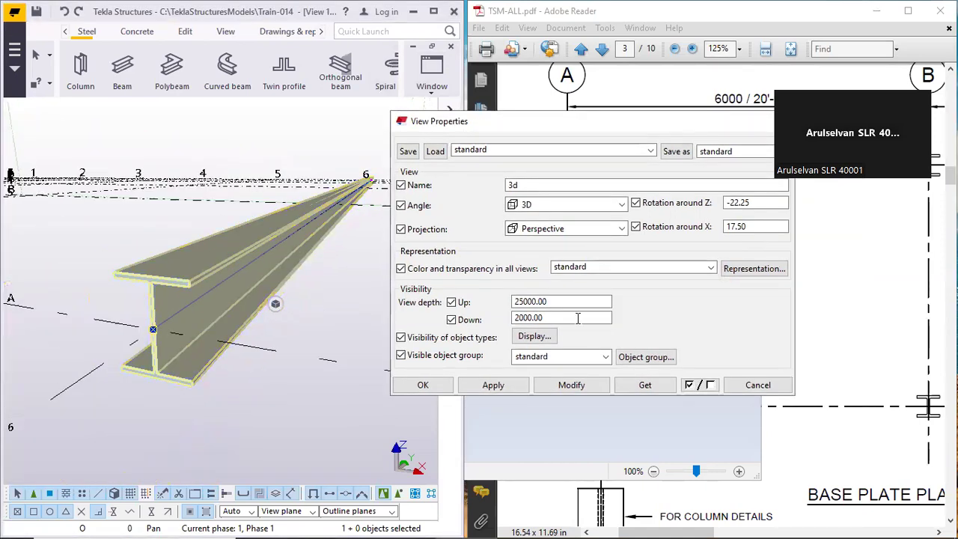
# Dismiss the view properties and close the untitled Paint drawing with the Ctrl + P note without saving it
pyautogui.click(753, 387)
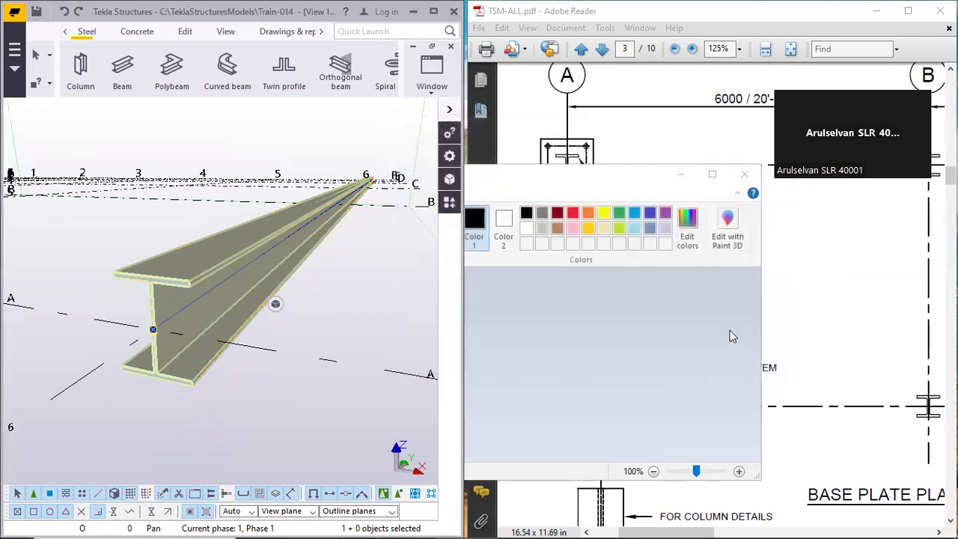
pyautogui.click(744, 174)
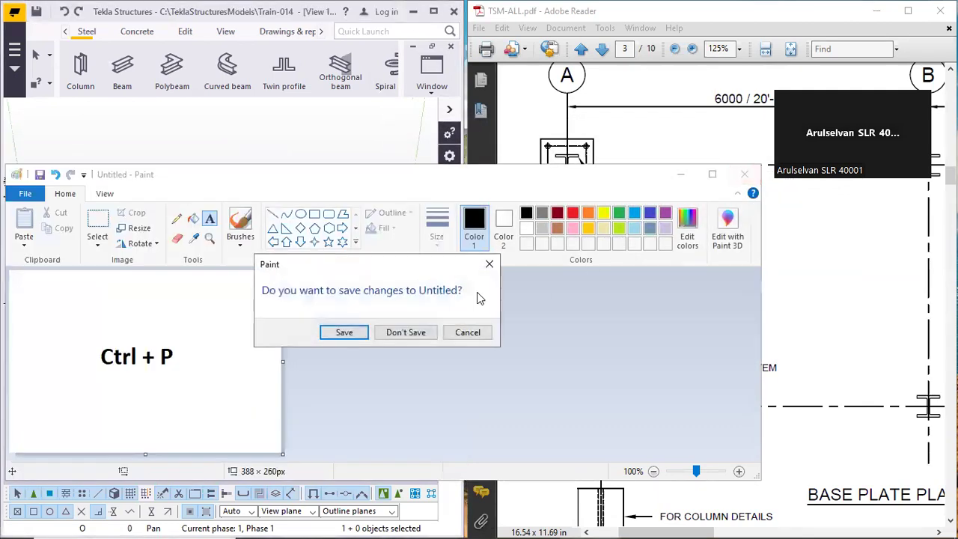
pyautogui.click(401, 335)
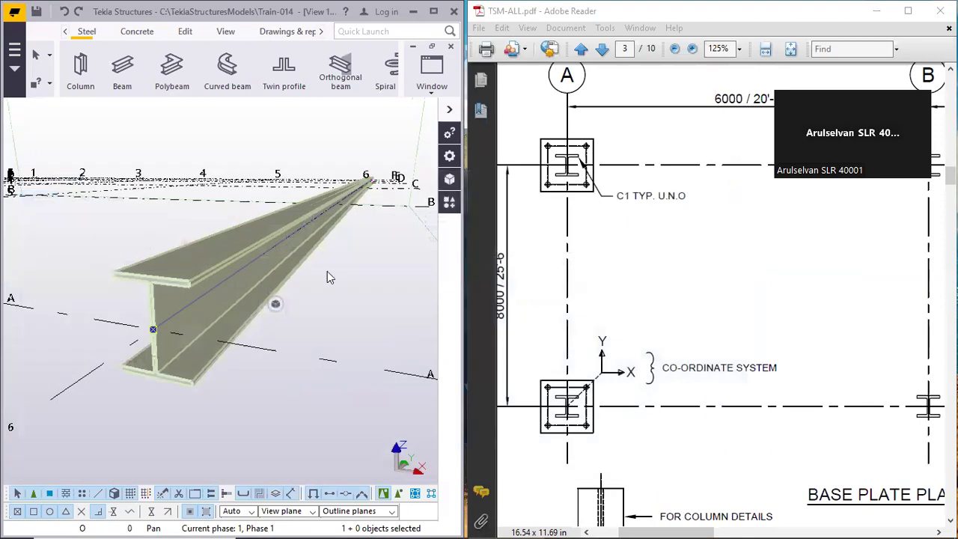
# Change the 3d view's projection to Orthogonal, apply the change to the view and close its properties
pyautogui.scroll(-3, 171, 289)
pyautogui.scroll(5, 162, 289)
pyautogui.scroll(-2, 227, 308)
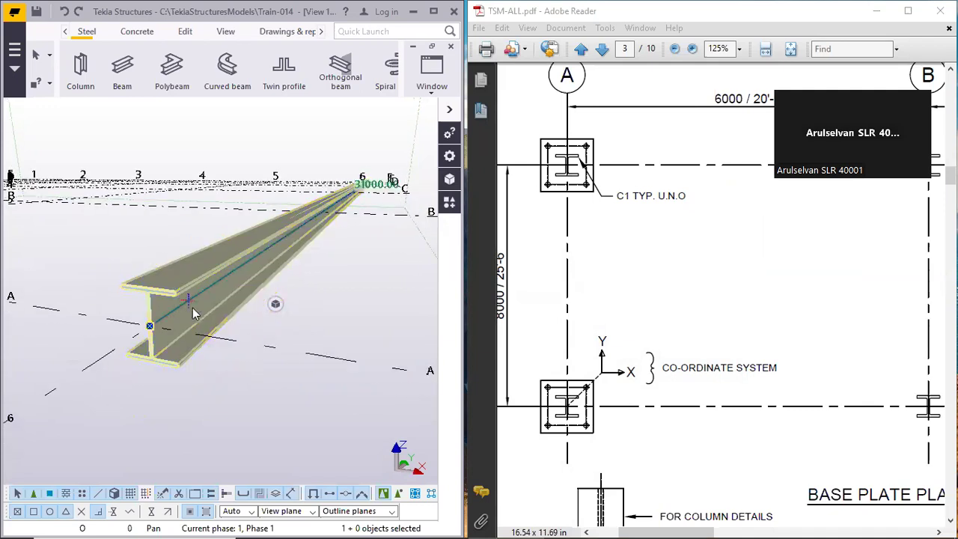
pyautogui.doubleClick(292, 338)
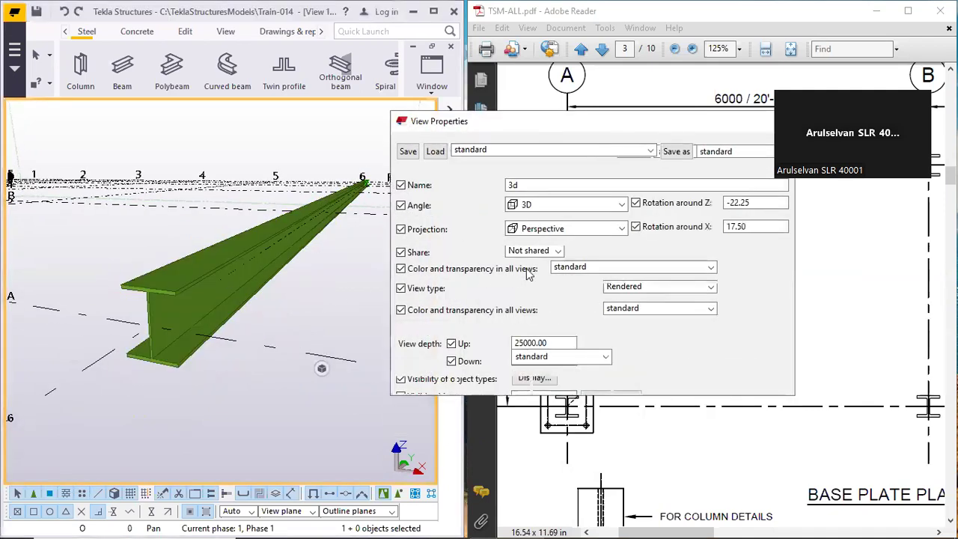
pyautogui.click(554, 230)
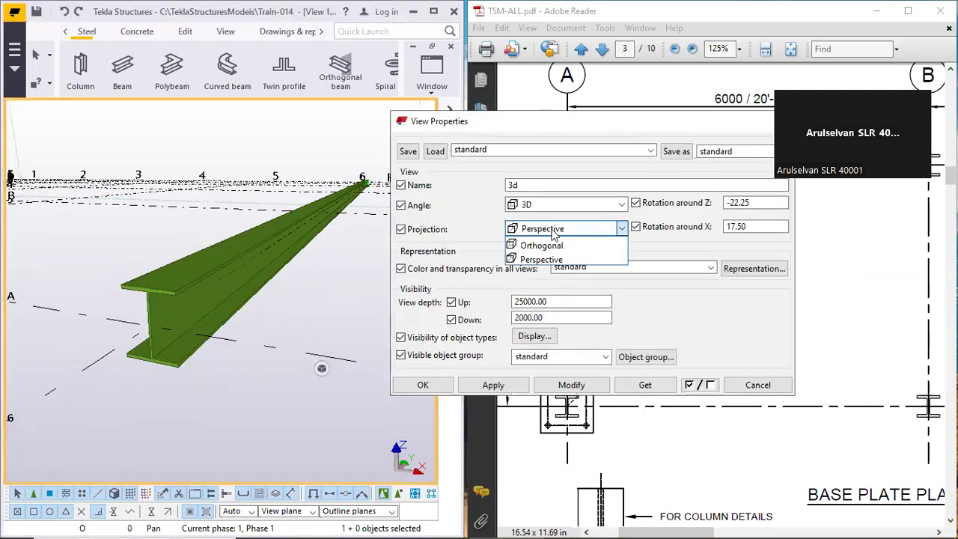
pyautogui.click(545, 245)
pyautogui.click(569, 385)
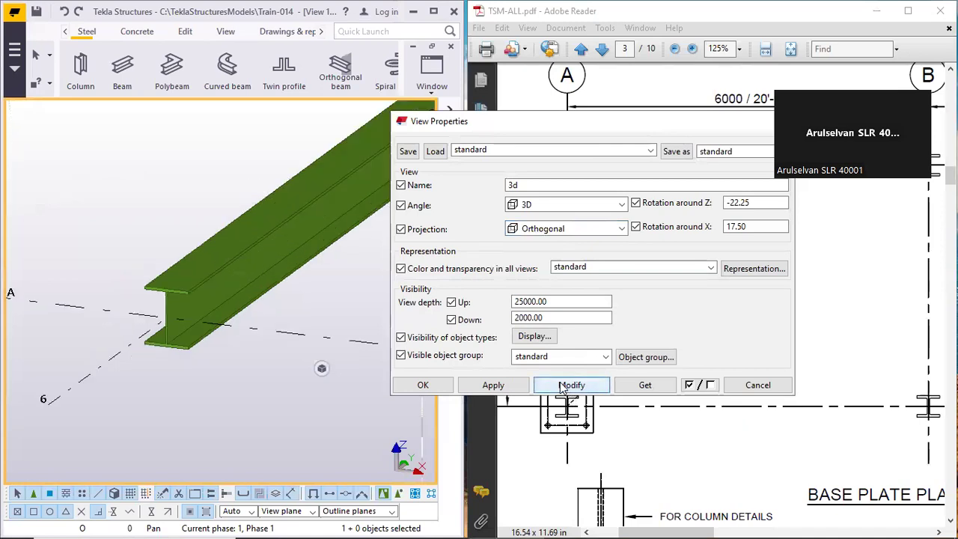
pyautogui.click(438, 385)
# Examine the full beam along grid line 6 and its near end at grid A in the orthogonal view
pyautogui.scroll(-4, 289, 303)
pyautogui.moveTo(295, 288); pyautogui.dragTo(150, 297, button='middle')
pyautogui.scroll(-4, 161, 294)
pyautogui.scroll(4, 251, 248)
pyautogui.scroll(-4, 199, 254)
pyautogui.scroll(-4, 205, 258)
pyautogui.moveTo(220, 240); pyautogui.dragTo(232, 277, button='middle')
pyautogui.scroll(2, 234, 277)
pyautogui.moveTo(262, 304); pyautogui.dragTo(289, 287, button='middle')
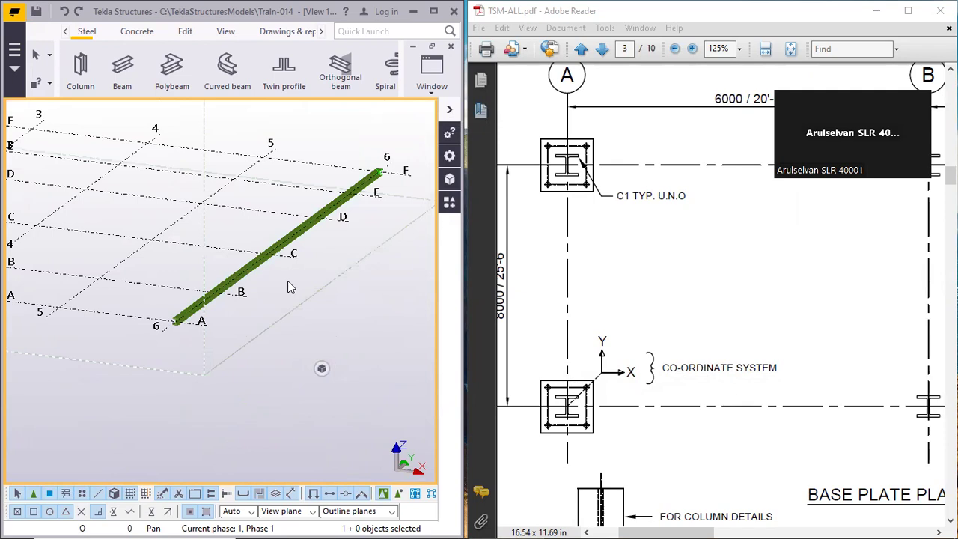
pyautogui.scroll(5, 177, 328)
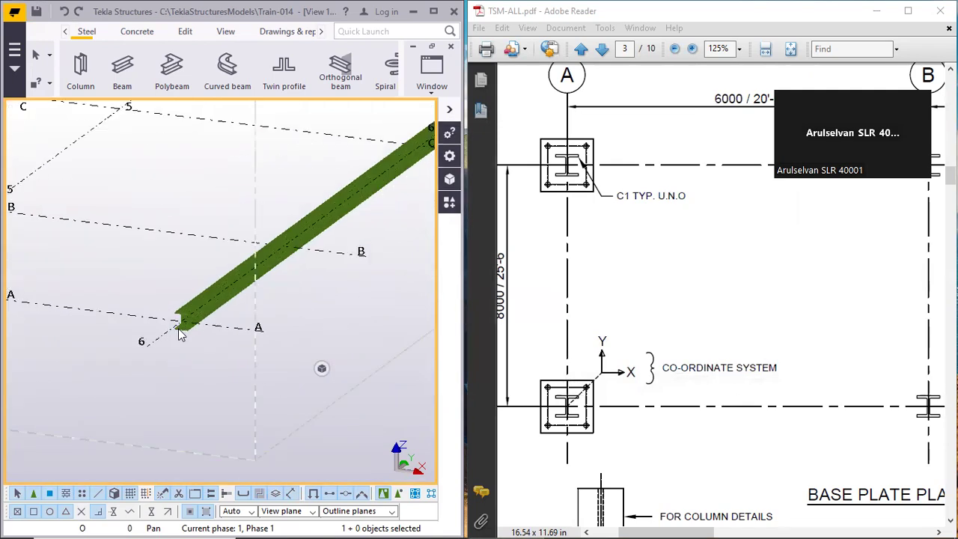
pyautogui.scroll(-6, 179, 333)
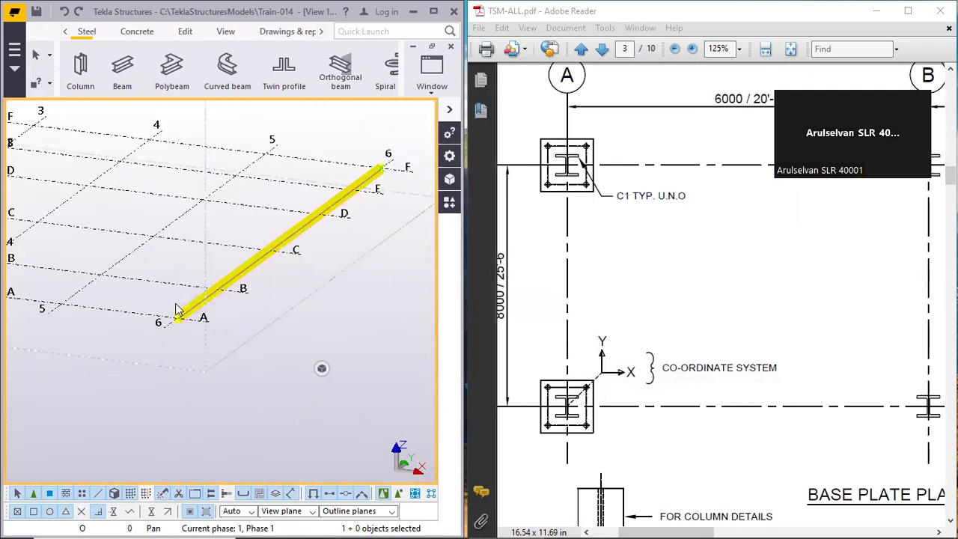